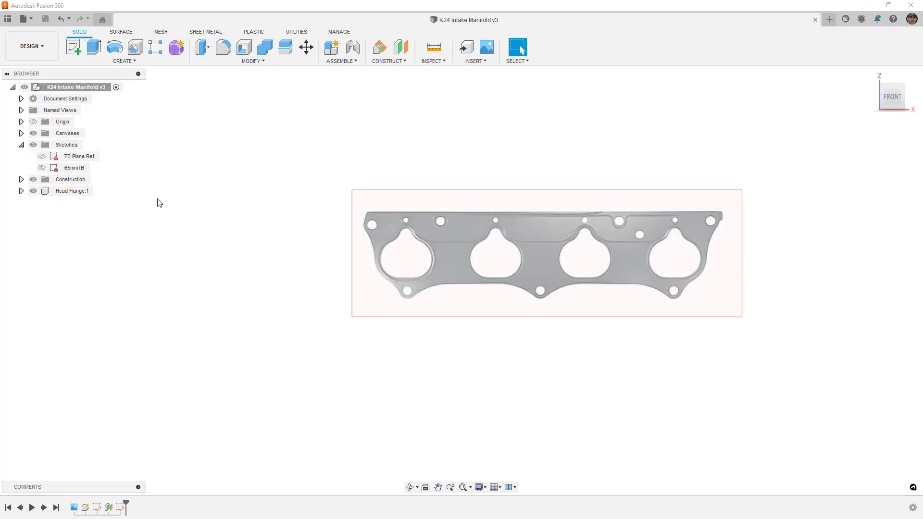
Calibrate the Gasket canvas by picking both sides of the rightmost intake port and setting its width to 50 mm.
click(21, 133)
click(70, 145)
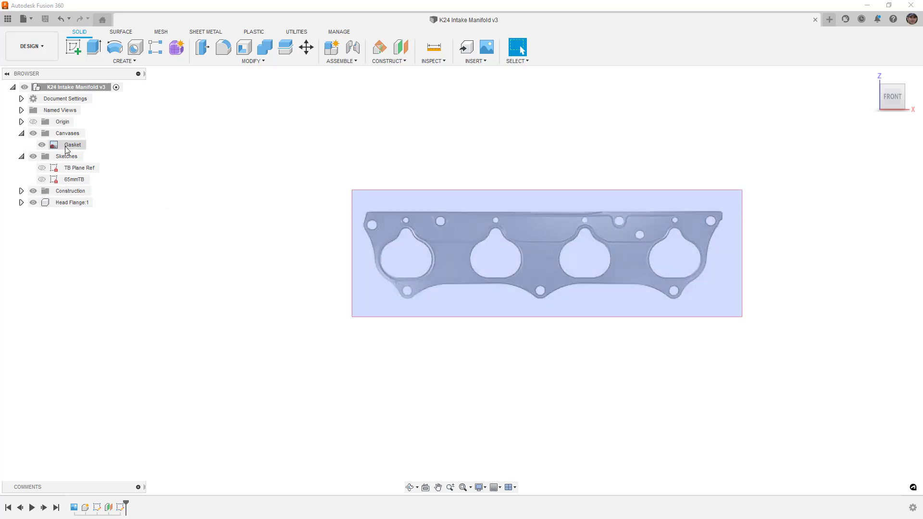
right_click(67, 146)
click(89, 178)
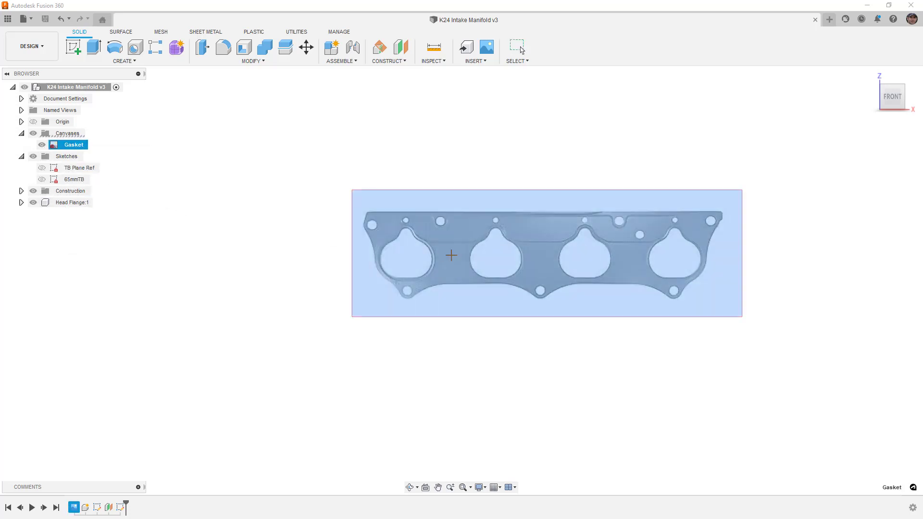
scroll(668, 263, up, 5)
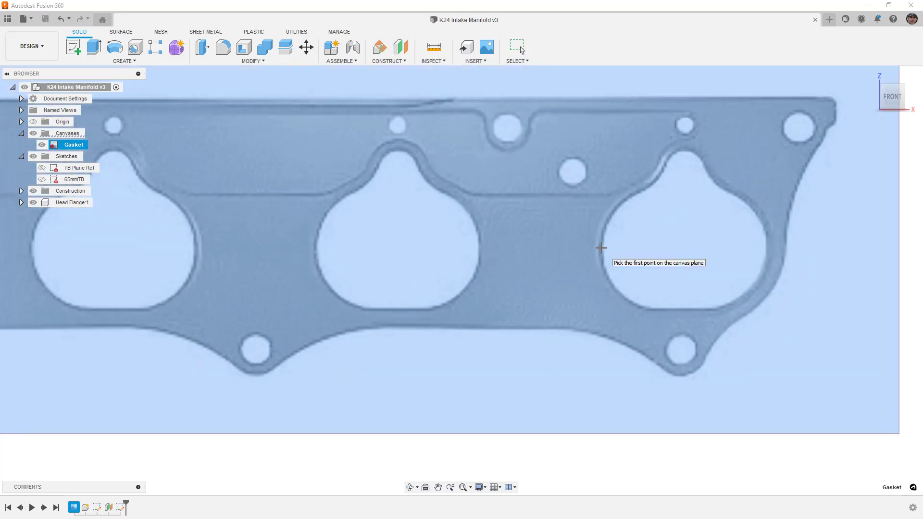
click(601, 248)
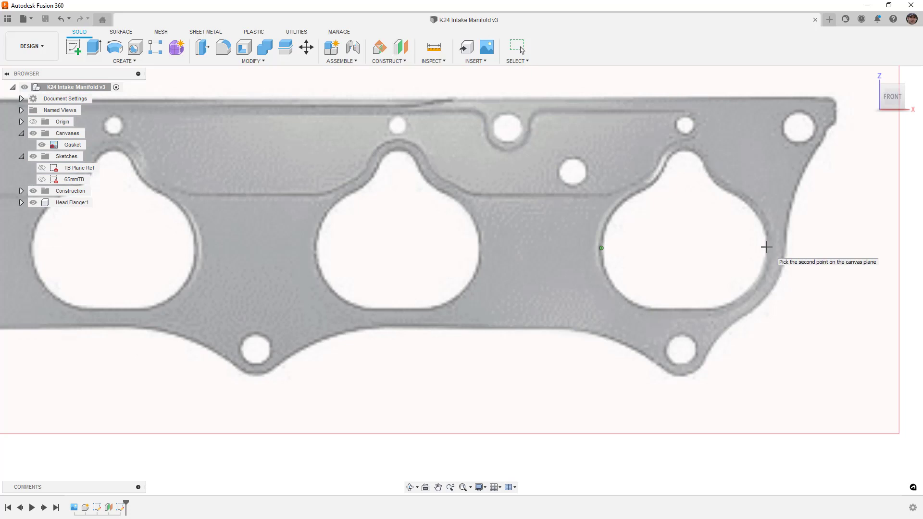
click(767, 248)
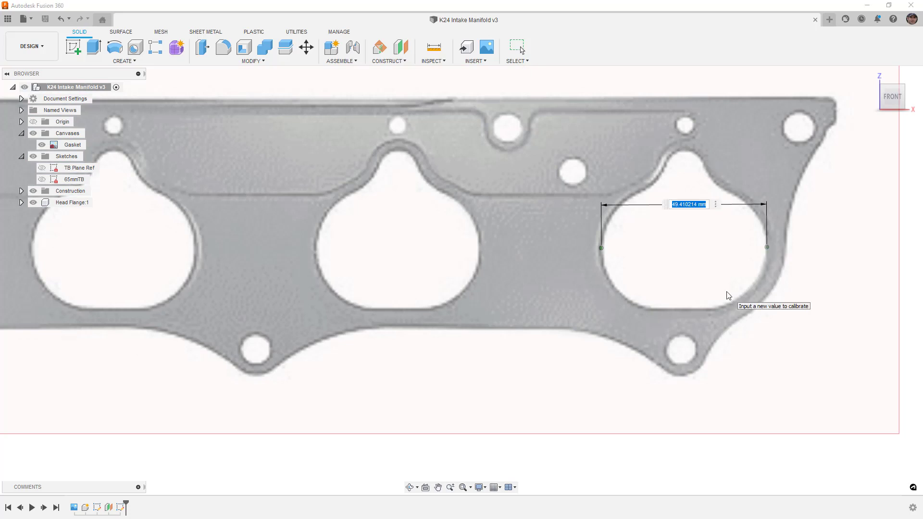
text(50)
key(Return)
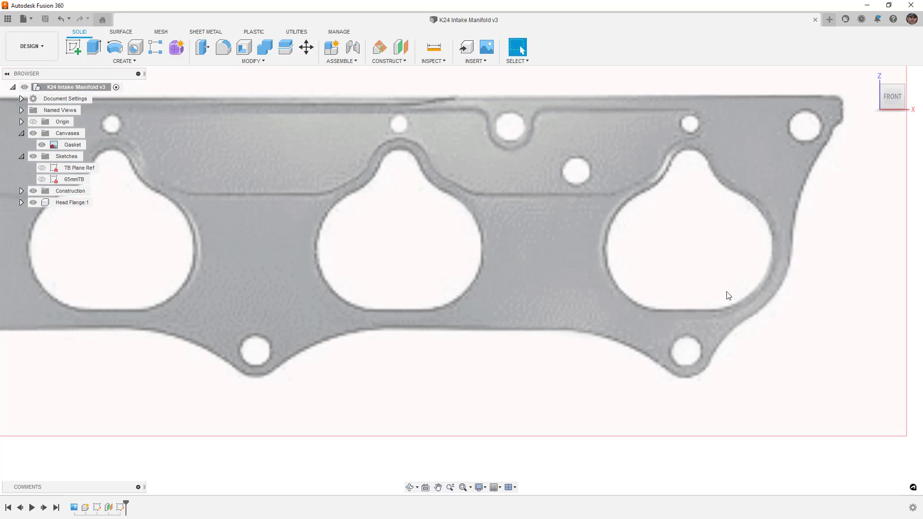
scroll(723, 298, down, 5)
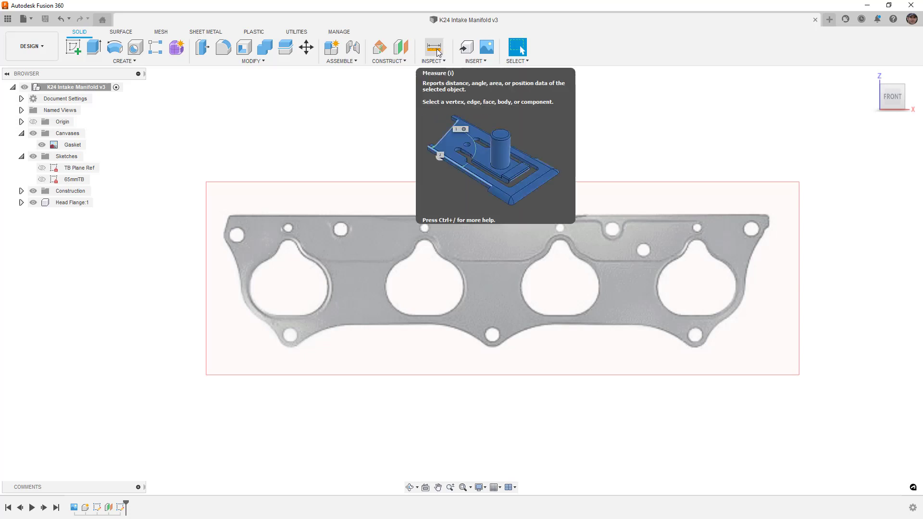
Measure the width of the lower middle bolt hole on the Gasket canvas with Calibrate, accepting the existing scale.
right_click(73, 147)
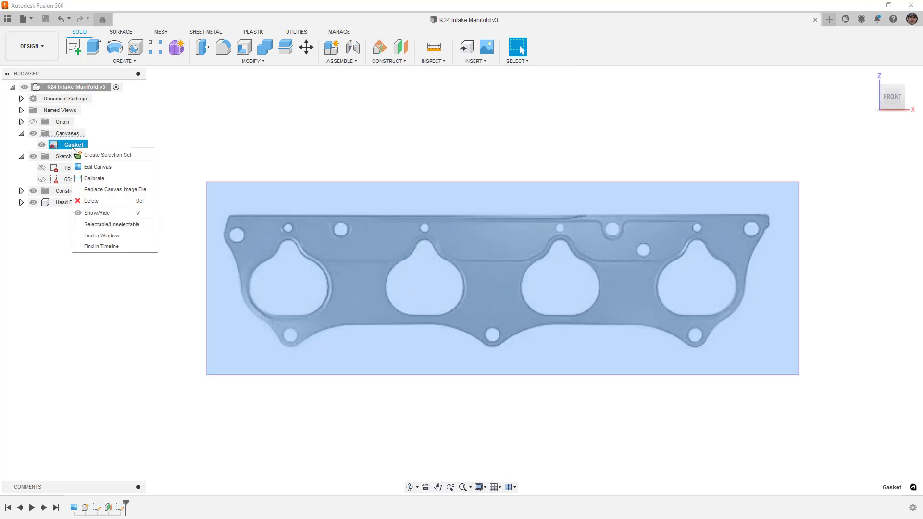
click(95, 178)
scroll(494, 340, up, 4)
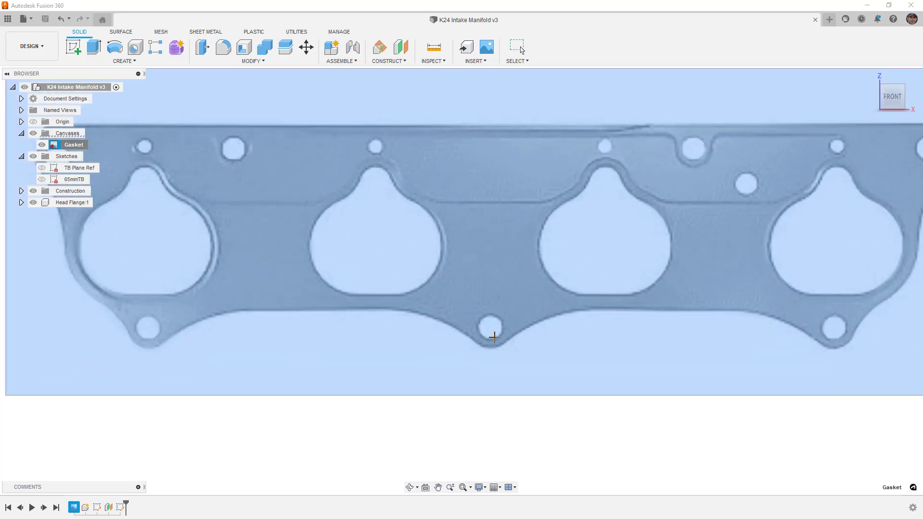
scroll(492, 331, up, 3)
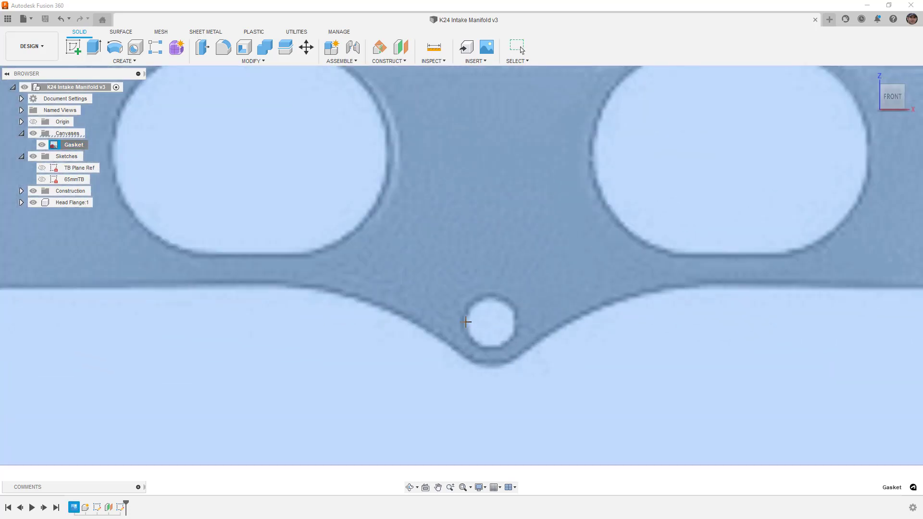
click(465, 322)
click(514, 322)
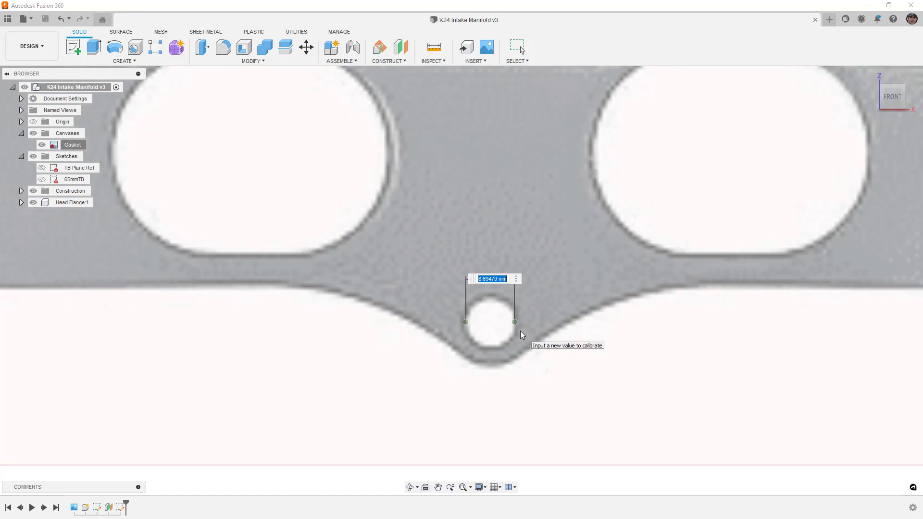
scroll(520, 331, down, 6)
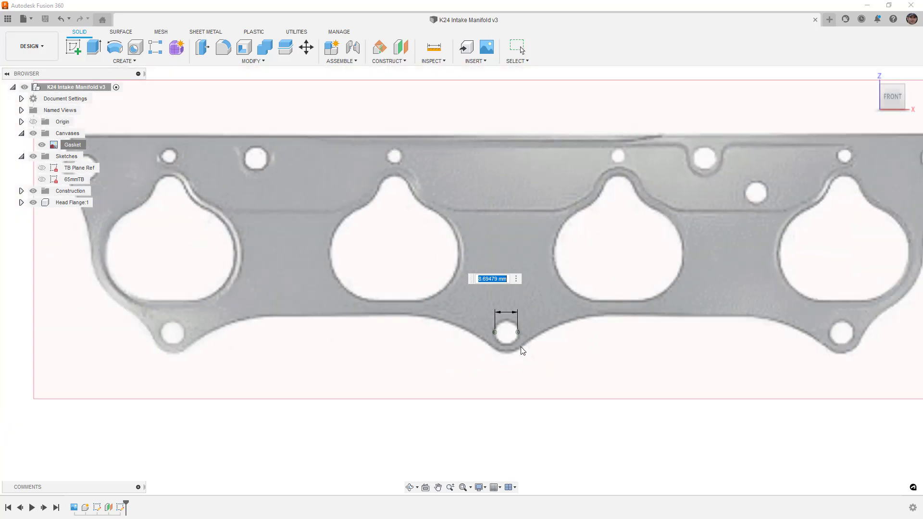
key(Return)
scroll(522, 352, down, 2)
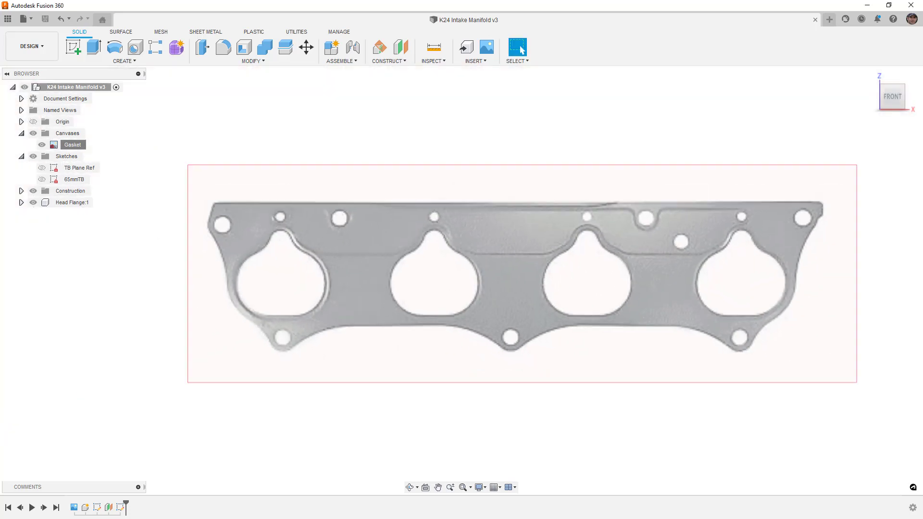
click(22, 134)
scroll(284, 259, down, 1)
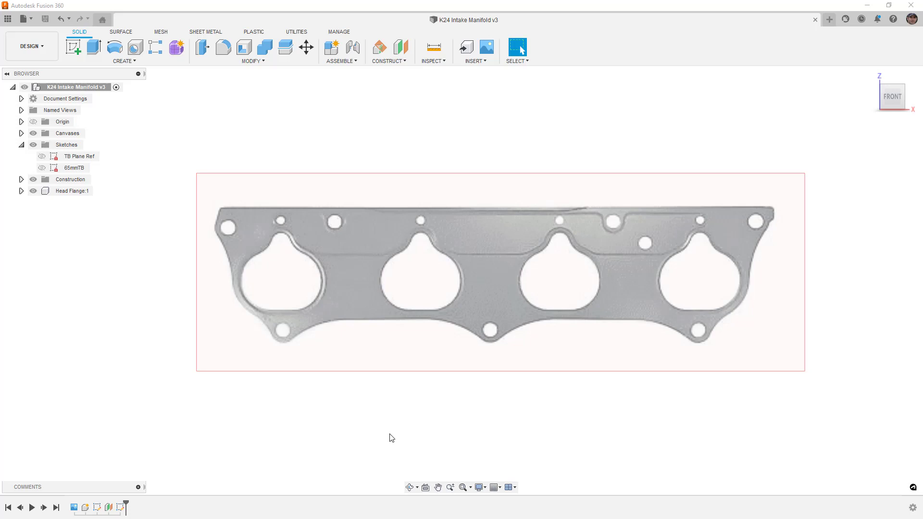
Show the TB Plane Ref sketch and examine its dimensions relative to the gasket canvas.
scroll(390, 432, down, 3)
mouse_move(390, 428)
shift+middle_down()
mouse_move(398, 419)
mouse_move(434, 433)
mouse_move(416, 387)
shift+middle_up()
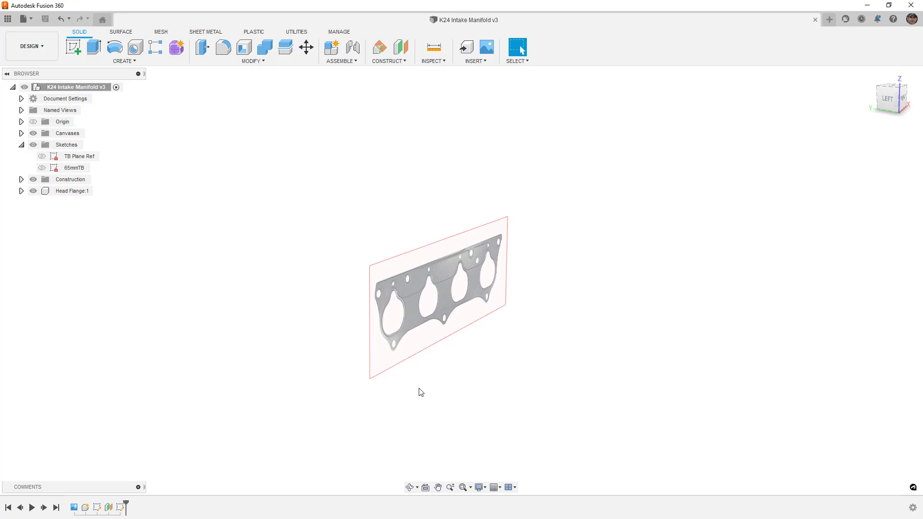
middle_drag(421, 390, 420, 368)
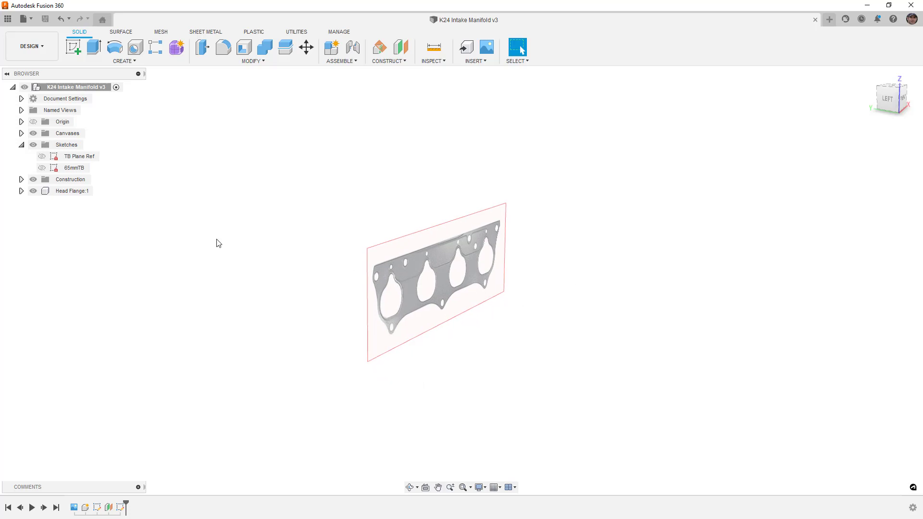
click(40, 155)
click(42, 157)
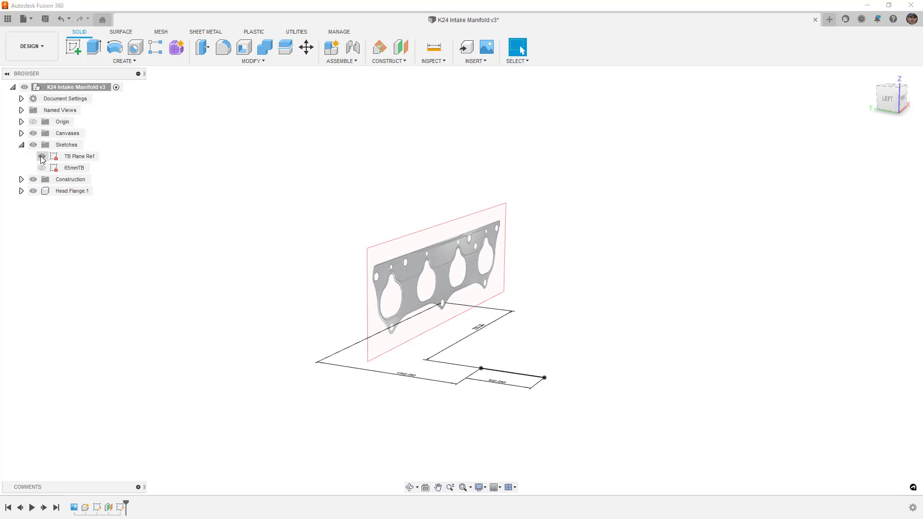
mouse_move(315, 208)
shift+middle_down()
mouse_move(311, 249)
mouse_move(354, 211)
shift+middle_up()
scroll(358, 215, down, 2)
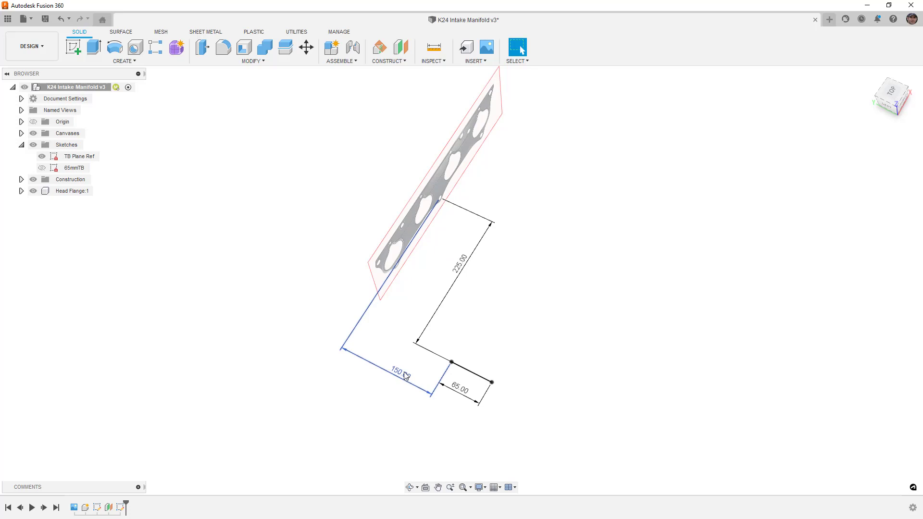
Show the 65mmTB sketch and inspect the throttle body flange from the left and at an angle.
click(41, 169)
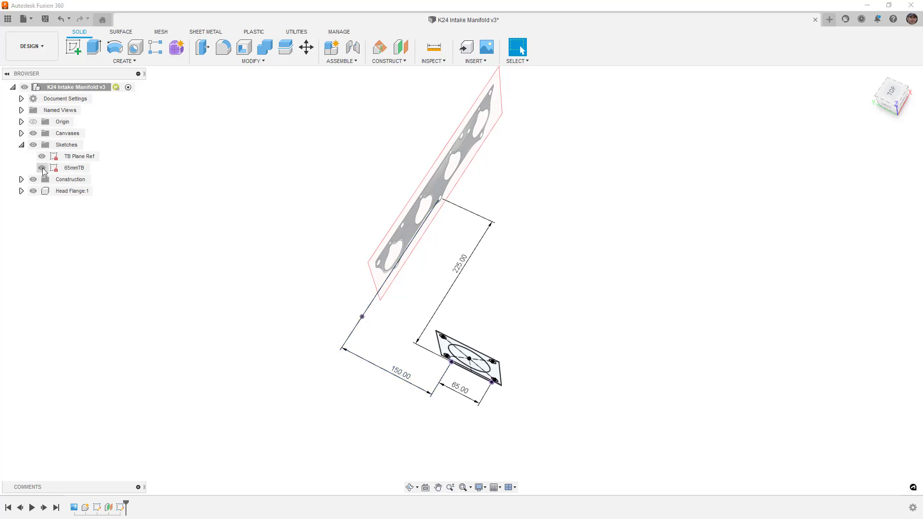
mouse_move(304, 325)
shift+middle_down()
mouse_move(313, 292)
mouse_move(323, 293)
shift+middle_up()
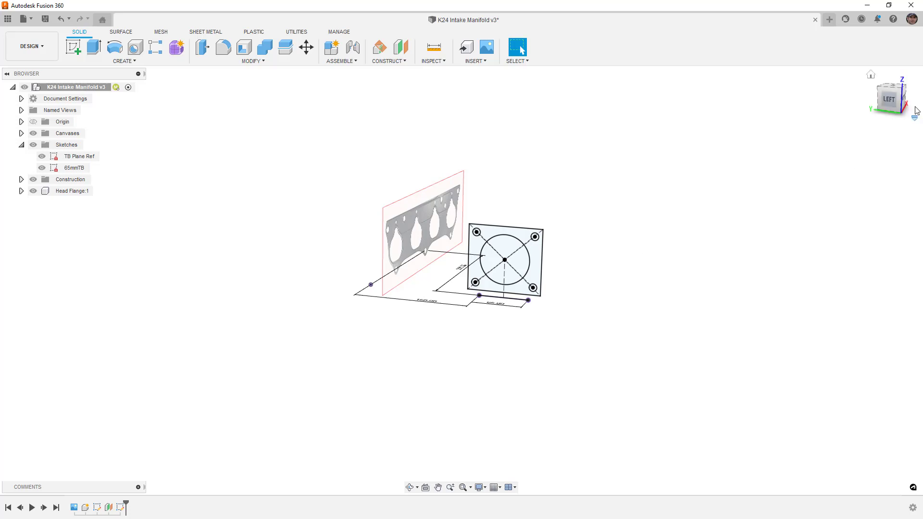
click(890, 101)
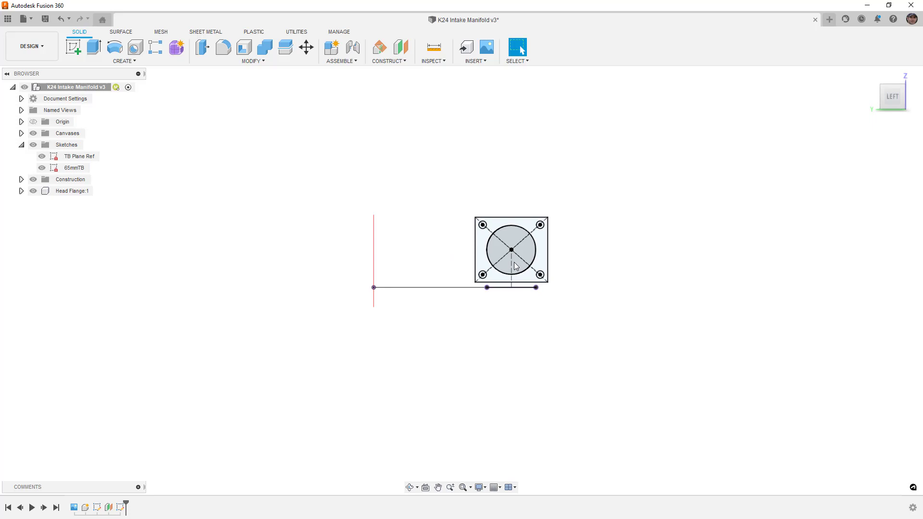
shift+middle_drag(554, 280, 486, 305)
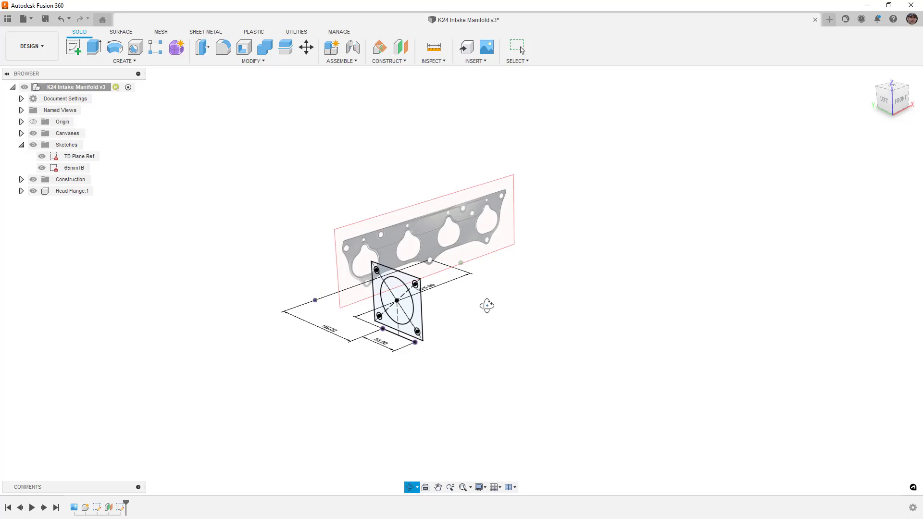
Show the dimensions of the 65mmTB sketch.
right_click(72, 172)
click(108, 286)
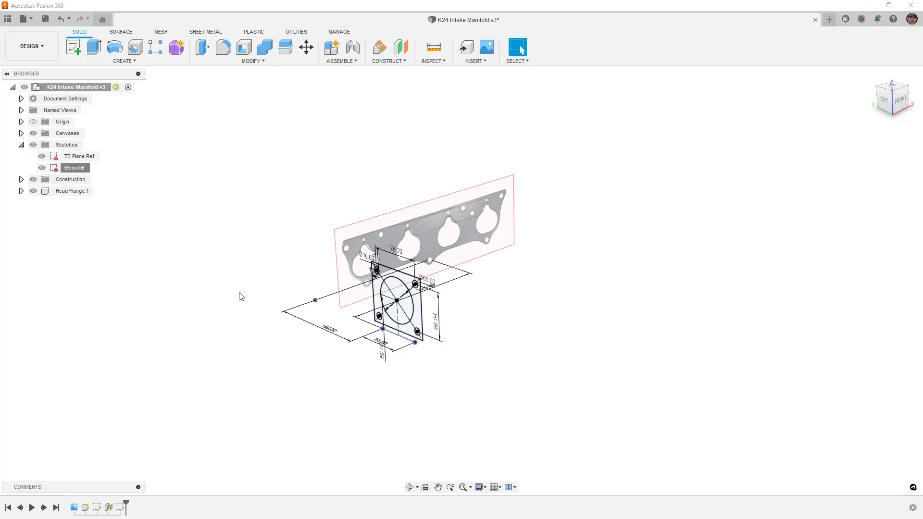
shift+middle_drag(416, 379, 436, 364)
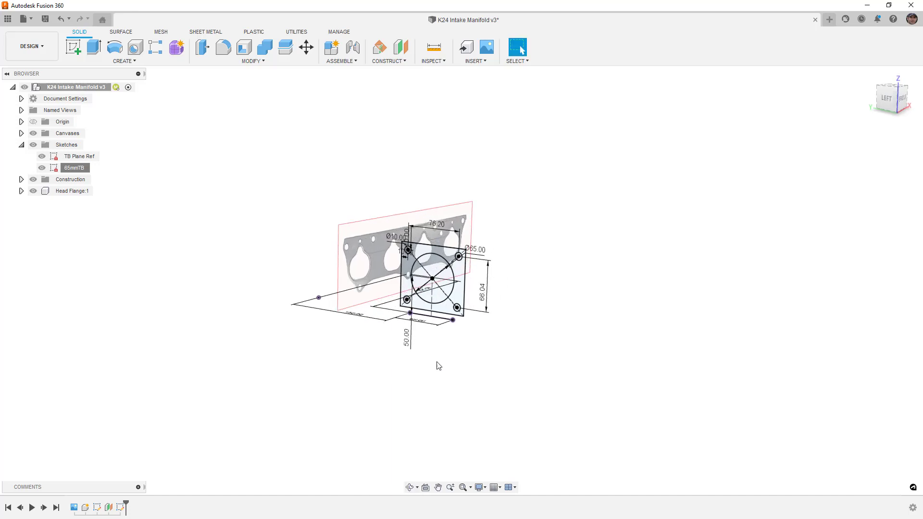
Try a throttle body height offset of 75 mm in the 65mmTB sketch and restore it to 50 mm.
double_click(409, 337)
text(75)
key(Return)
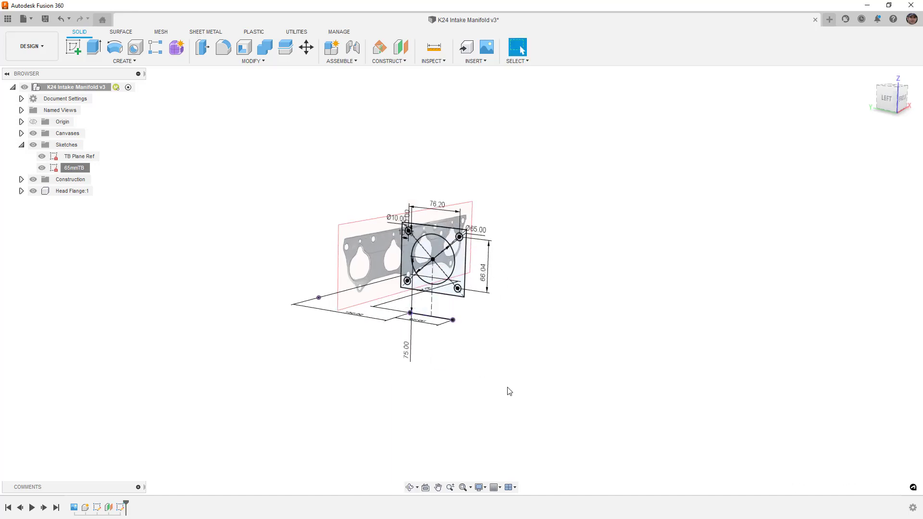
double_click(409, 351)
text(150)
key(Return)
Try a 175 mm distance from the gasket plane to the throttle body reference line and restore it to 150 mm.
shift+middle_drag(388, 341, 360, 369)
double_click(352, 363)
text(175)
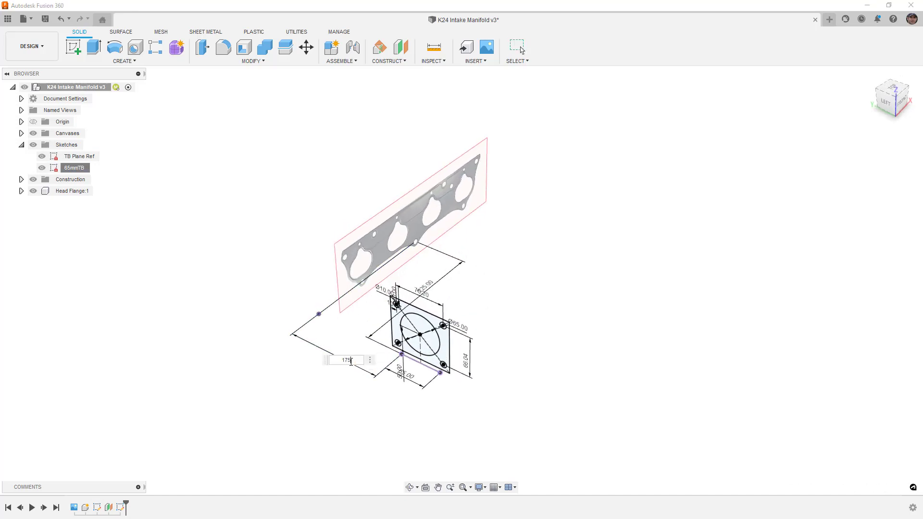
key(Return)
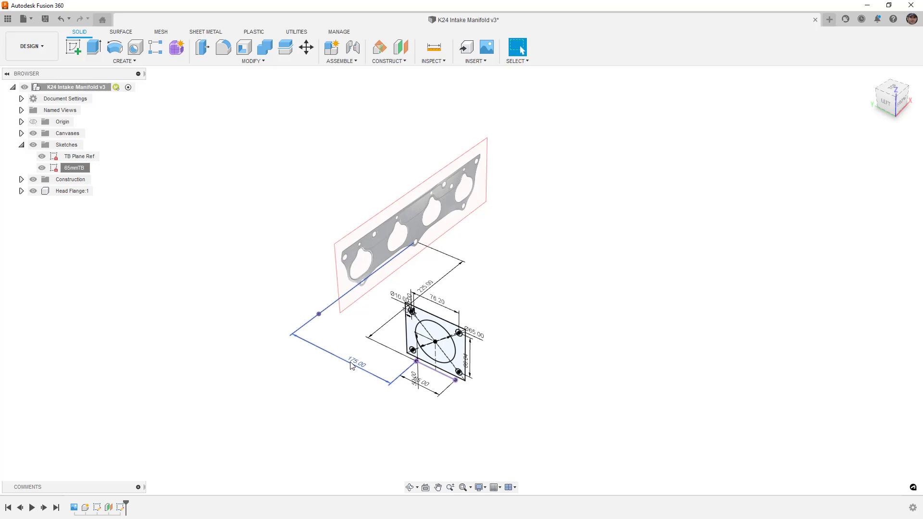
double_click(353, 364)
text(45)
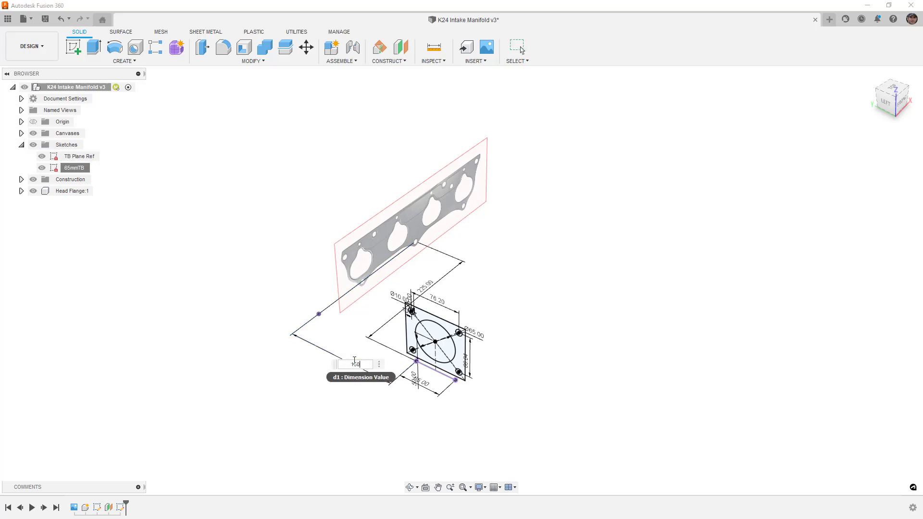
text(0)
key(Return)
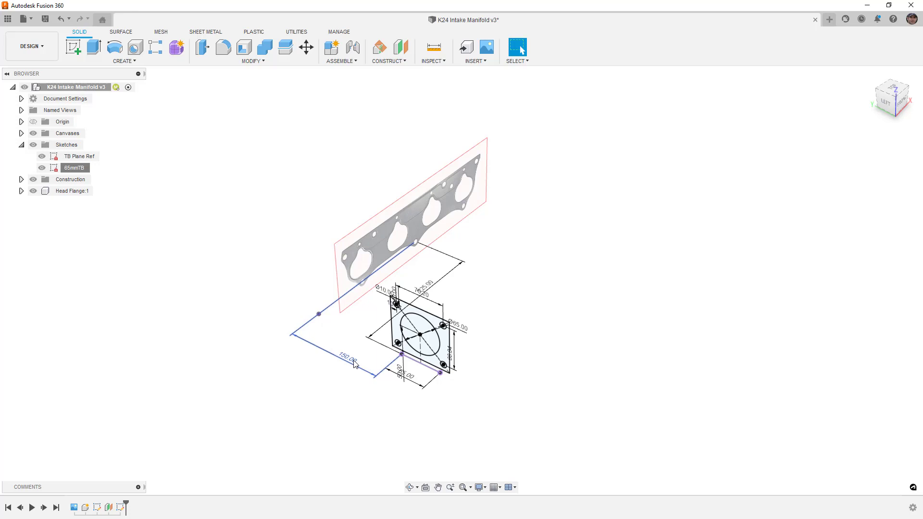
Check the throttle body position from the top and left views and hide the 65mmTB sketch's dimensions.
shift+middle_drag(721, 201, 720, 244)
click(891, 93)
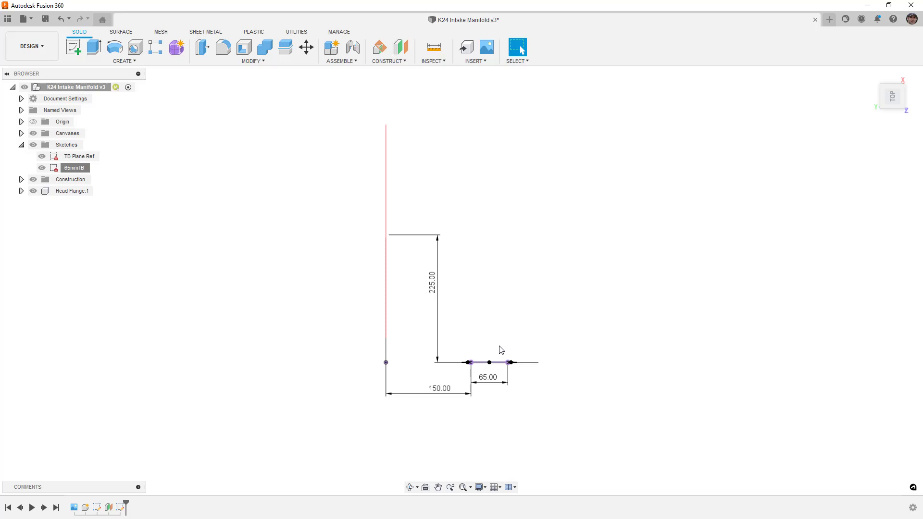
shift+middle_drag(502, 400, 509, 336)
click(893, 103)
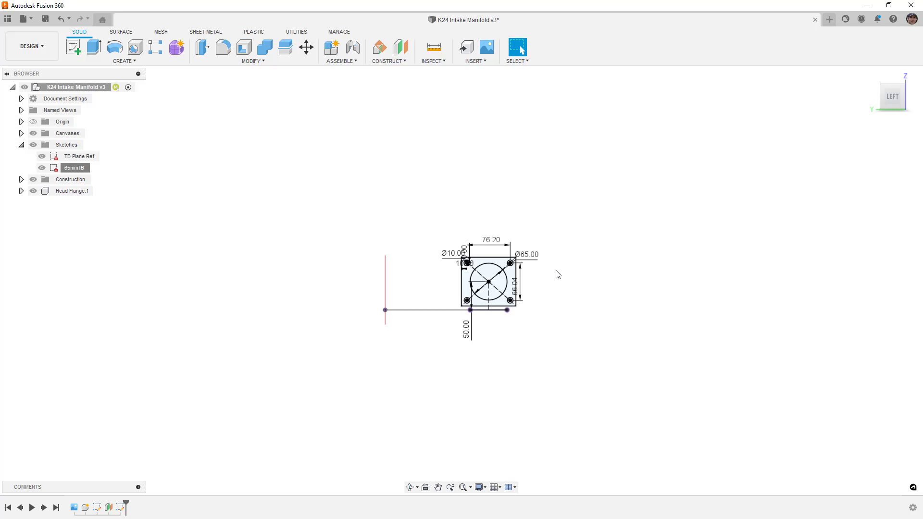
right_click(67, 171)
click(124, 286)
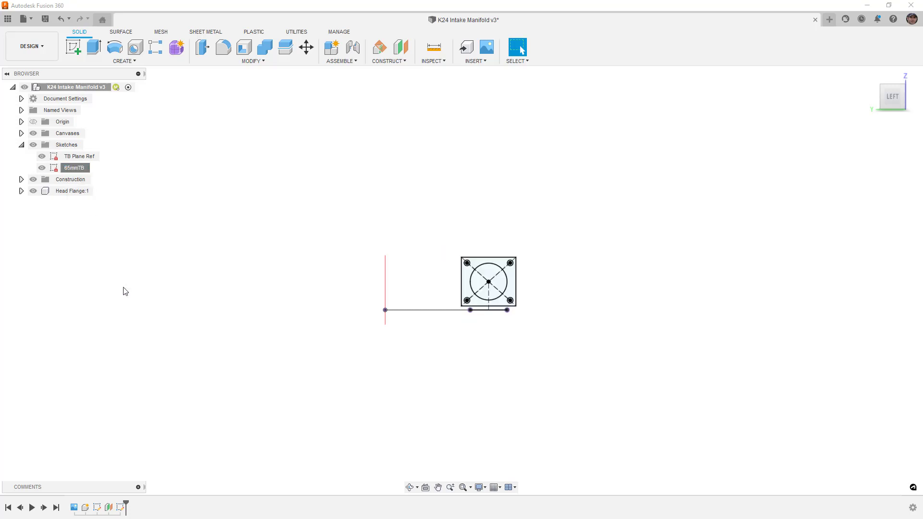
Hide the TB Plane Ref and 65mmTB sketches.
mouse_move(570, 356)
shift+middle_down()
mouse_move(552, 362)
mouse_move(546, 381)
shift+middle_up()
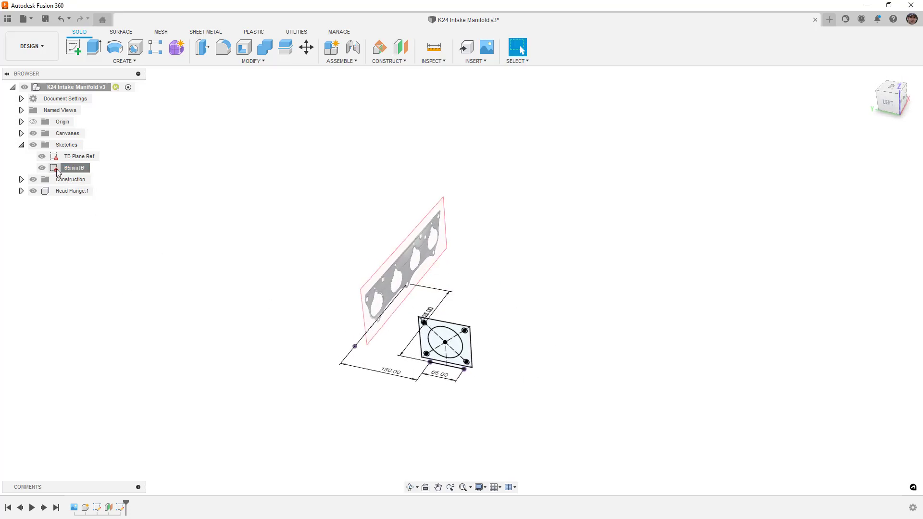
click(42, 157)
mouse_move(334, 262)
shift+middle_down()
mouse_move(281, 244)
mouse_move(292, 253)
shift+middle_up()
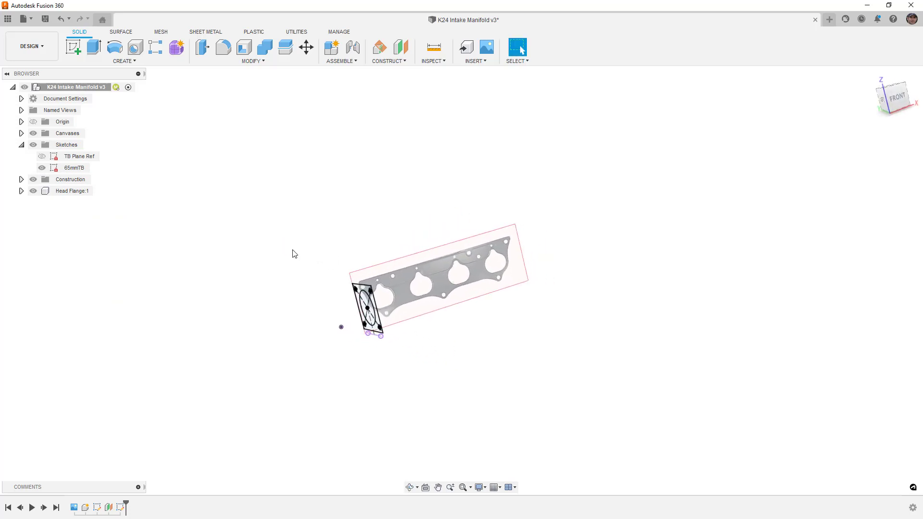
click(45, 168)
click(42, 168)
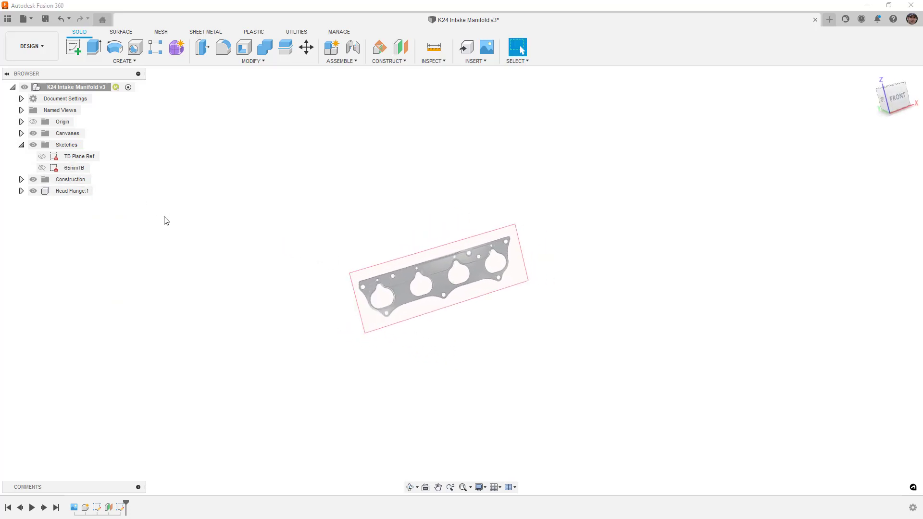
Check the gasket canvas from the front view and save the design as a new version.
click(77, 192)
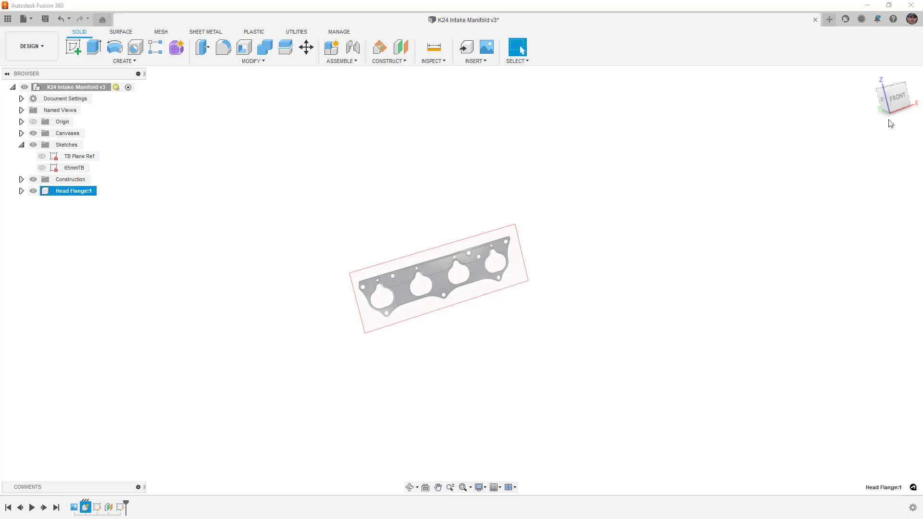
click(899, 99)
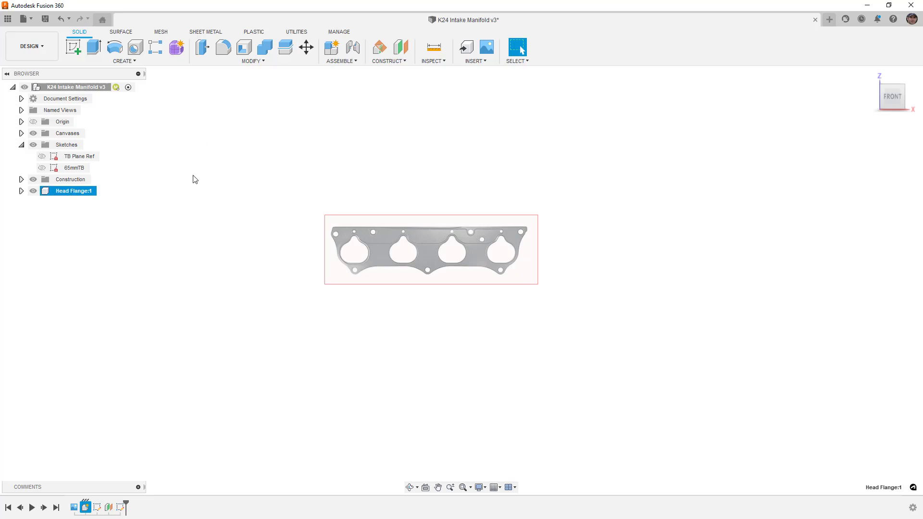
click(22, 145)
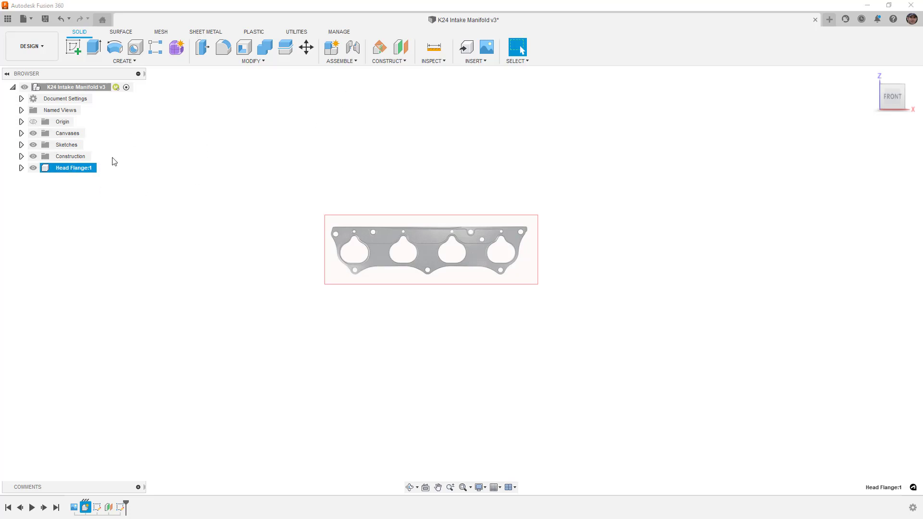
click(409, 170)
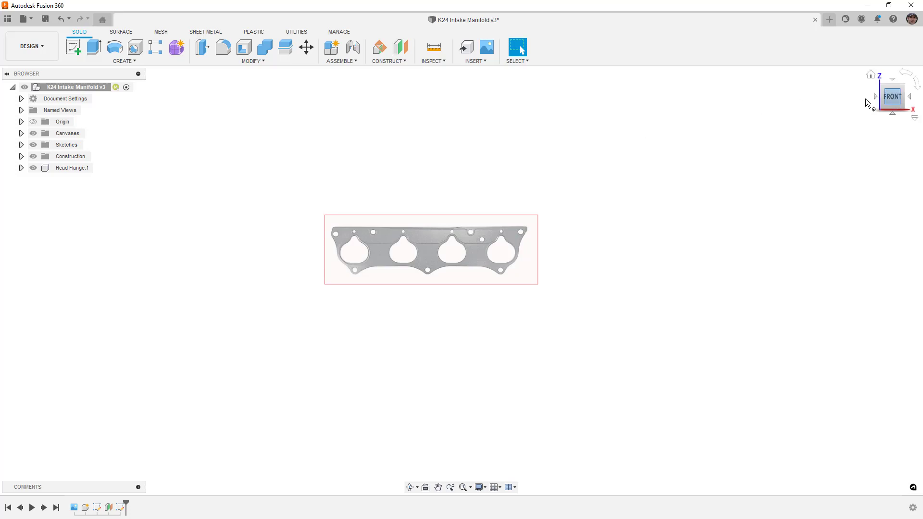
click(892, 97)
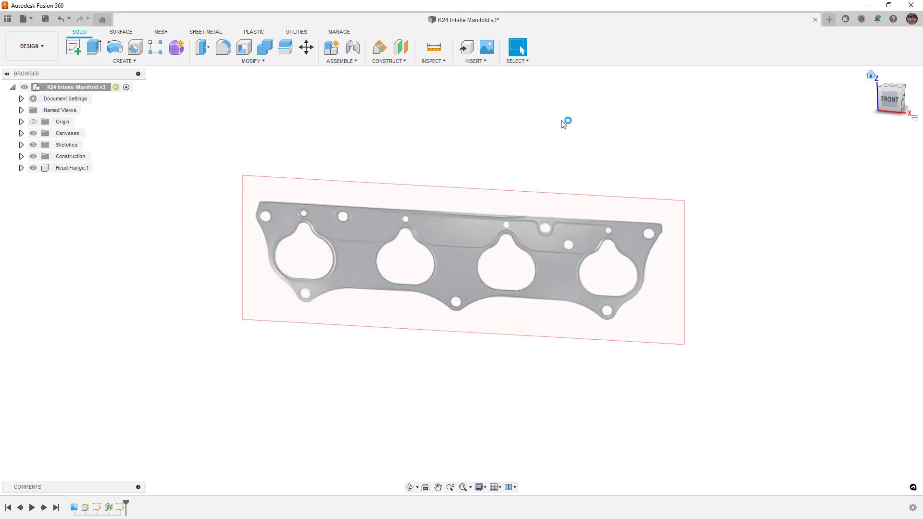
click(45, 19)
click(464, 286)
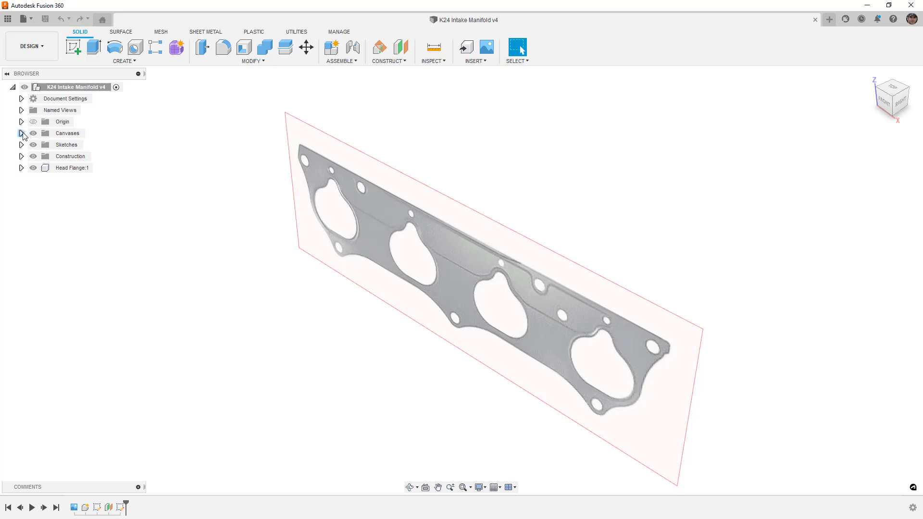
Show and hide the TB Plane Ref and 65mmTB sketches one after the other to review them.
click(22, 145)
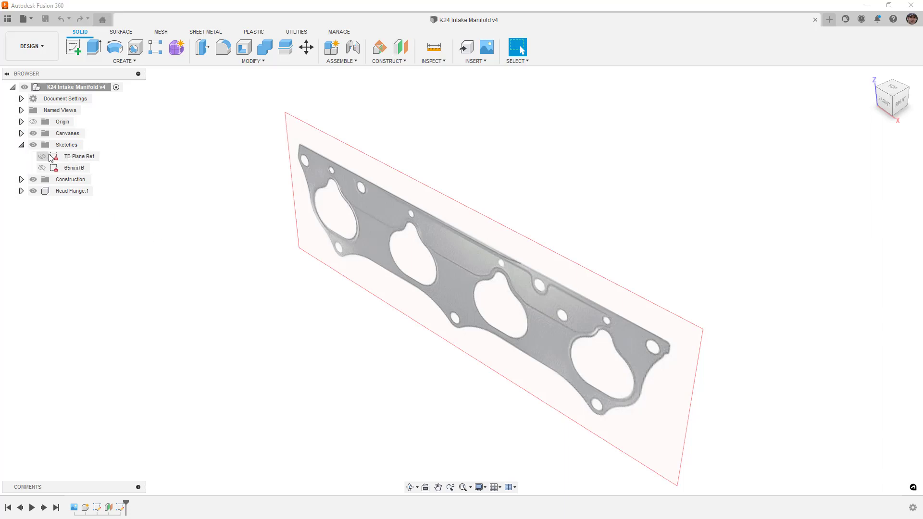
click(43, 156)
click(42, 156)
click(43, 168)
click(42, 168)
click(21, 144)
click(38, 170)
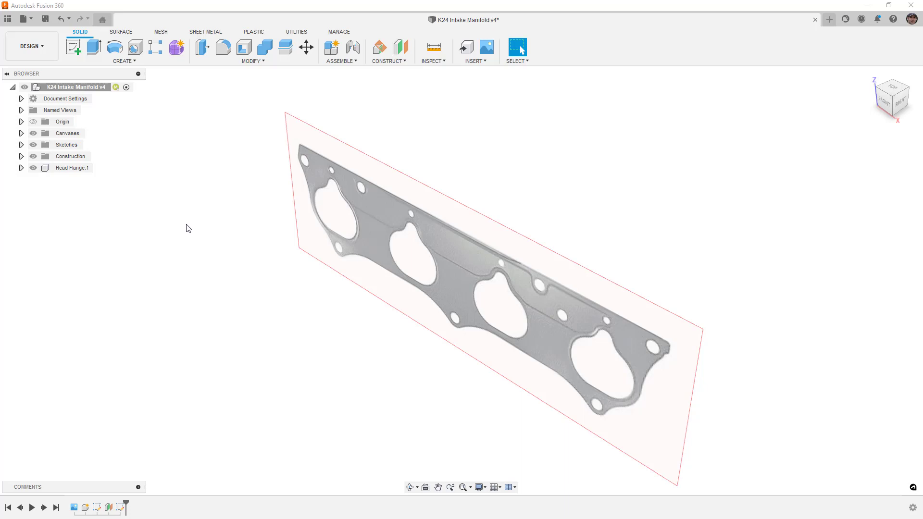
key(e)
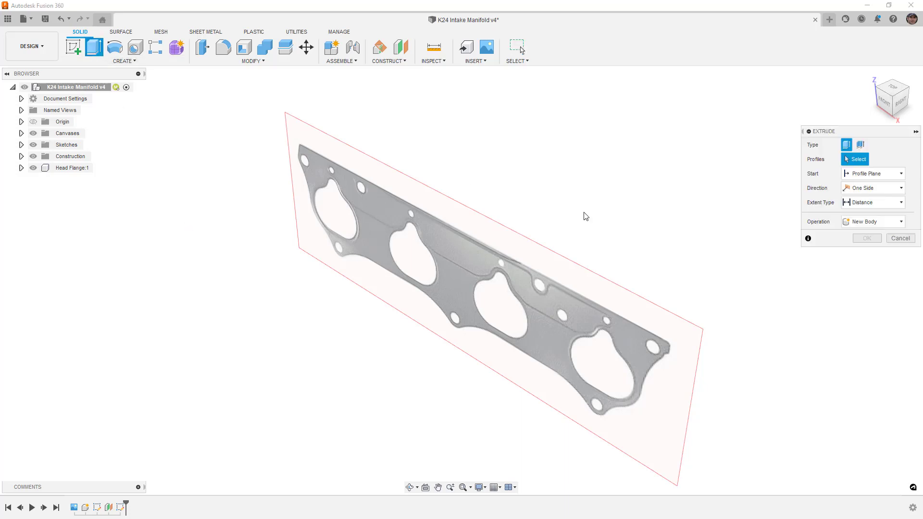
click(893, 222)
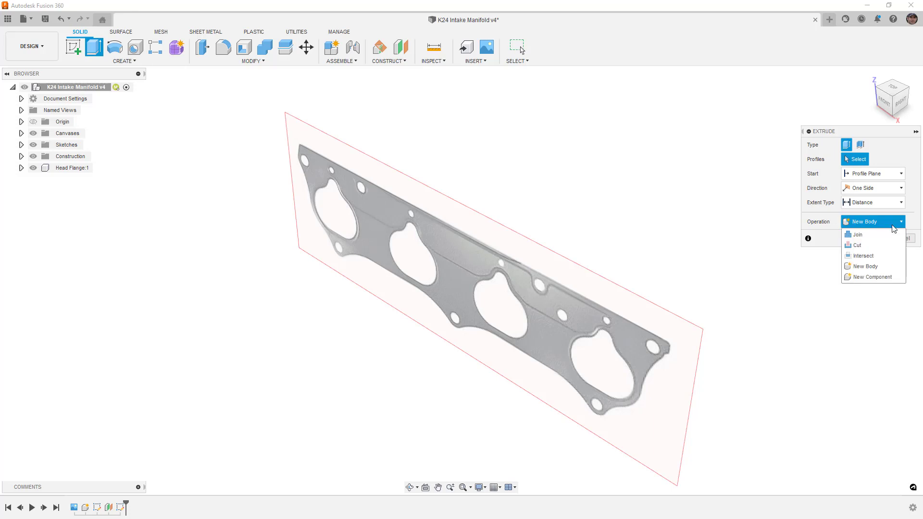
click(874, 267)
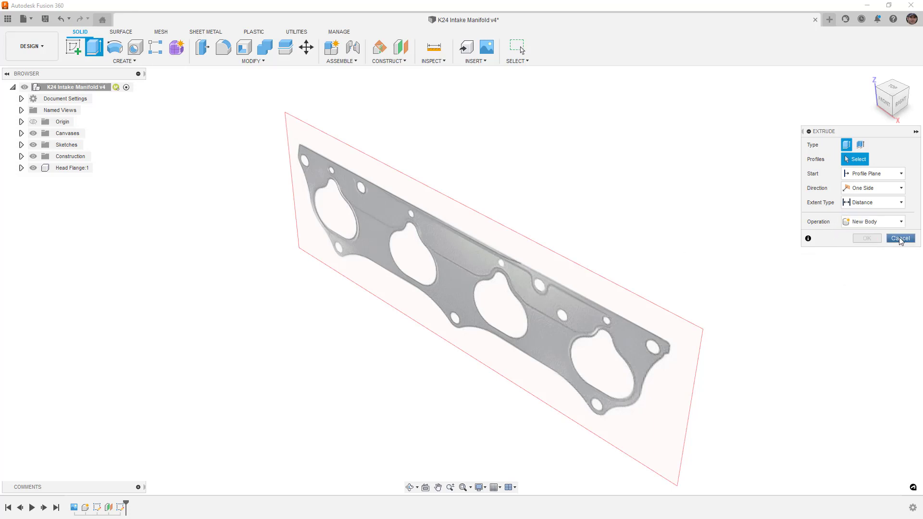
click(887, 238)
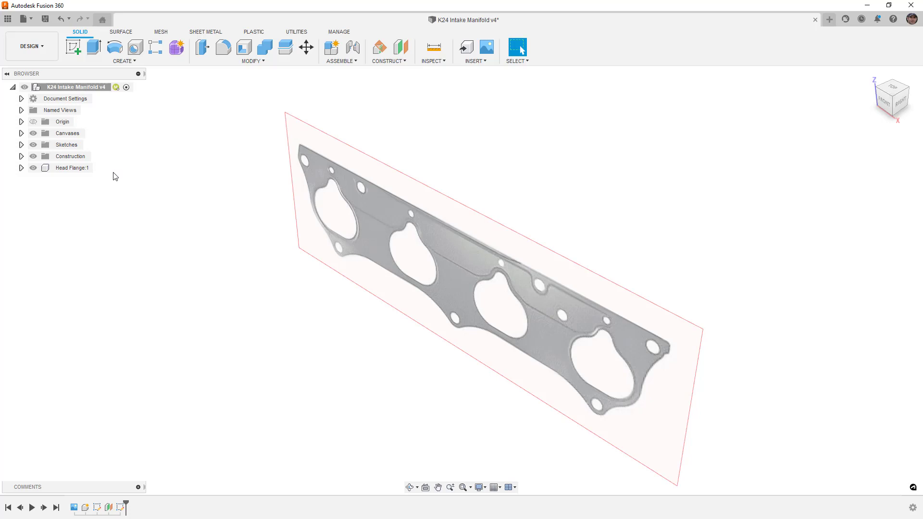
Roll the timeline back to just before the 65mmTB sketch, after the TB Plane feature.
click(21, 146)
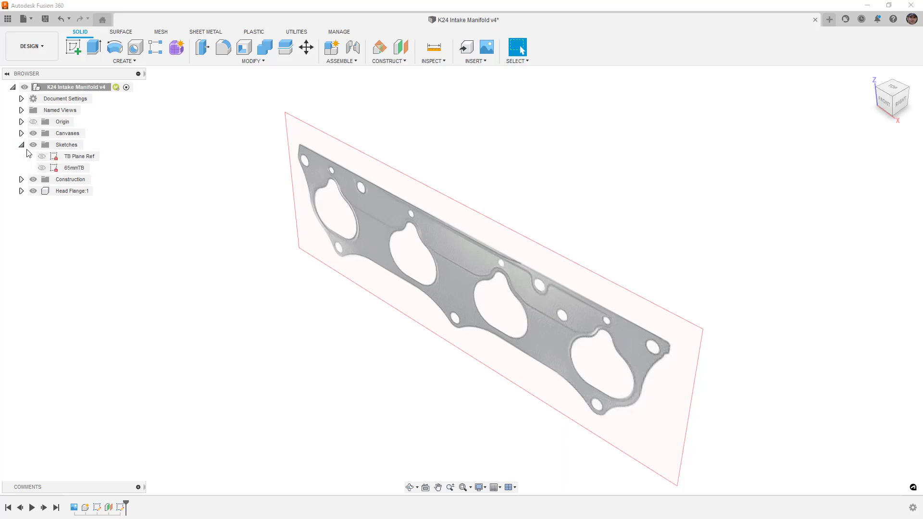
click(76, 169)
click(79, 158)
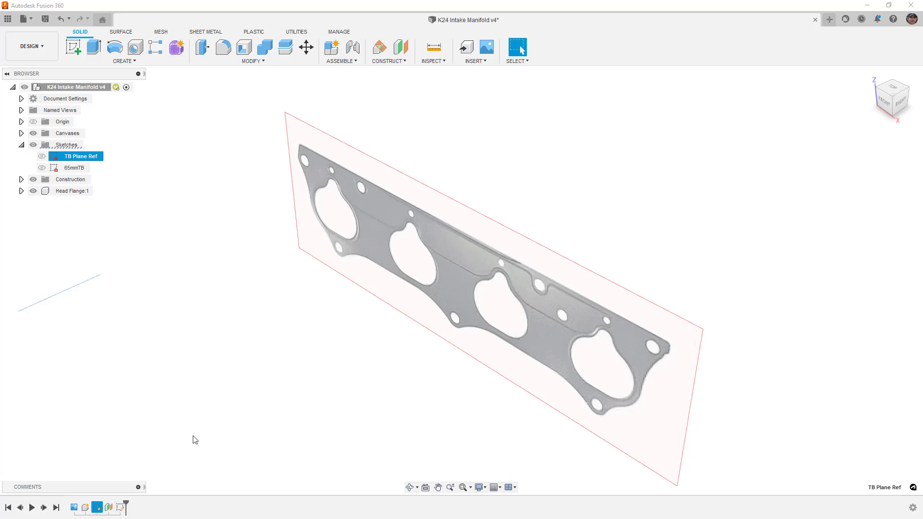
click(208, 427)
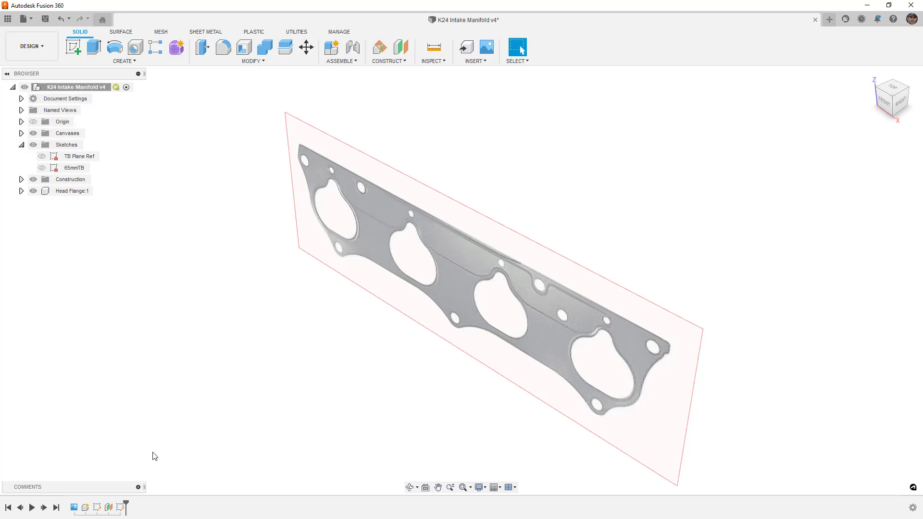
drag(125, 502, 114, 503)
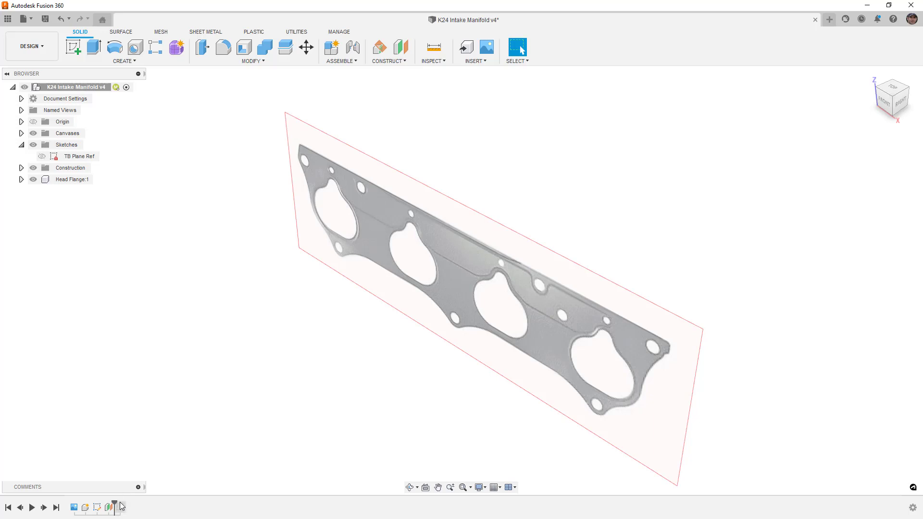
mouse_move(113, 503)
mouse_down()
mouse_move(124, 503)
mouse_move(116, 503)
mouse_up()
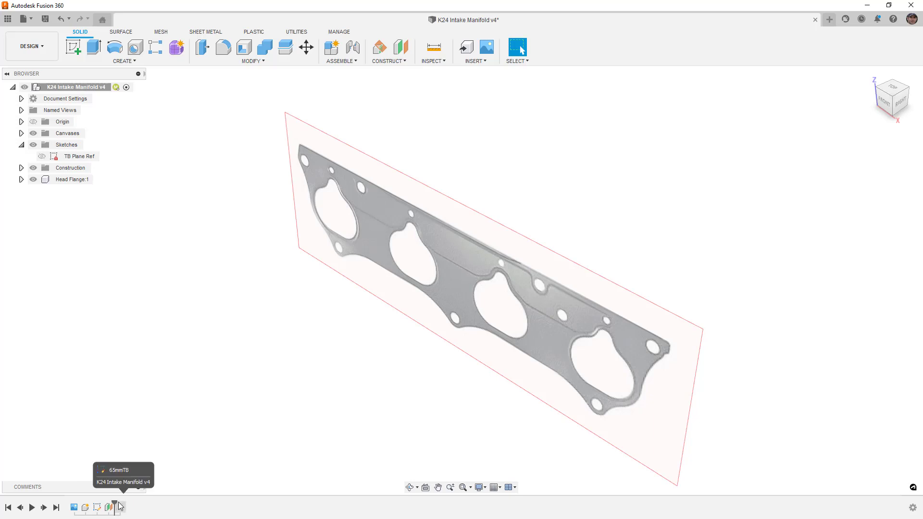
Create an internal standard component named TB Plate under the top-level K24 Intake Manifold, without activating it.
click(333, 48)
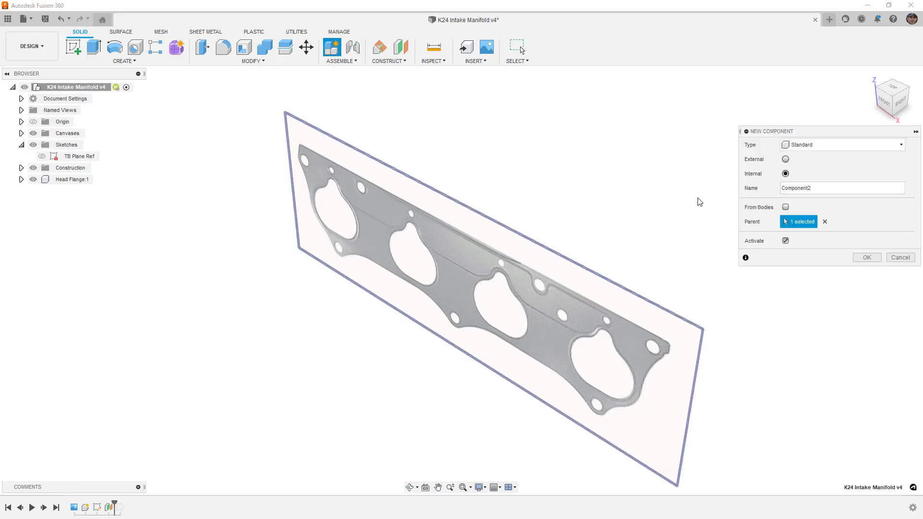
drag(821, 188, 783, 190)
text(TB Plate)
click(840, 146)
click(841, 149)
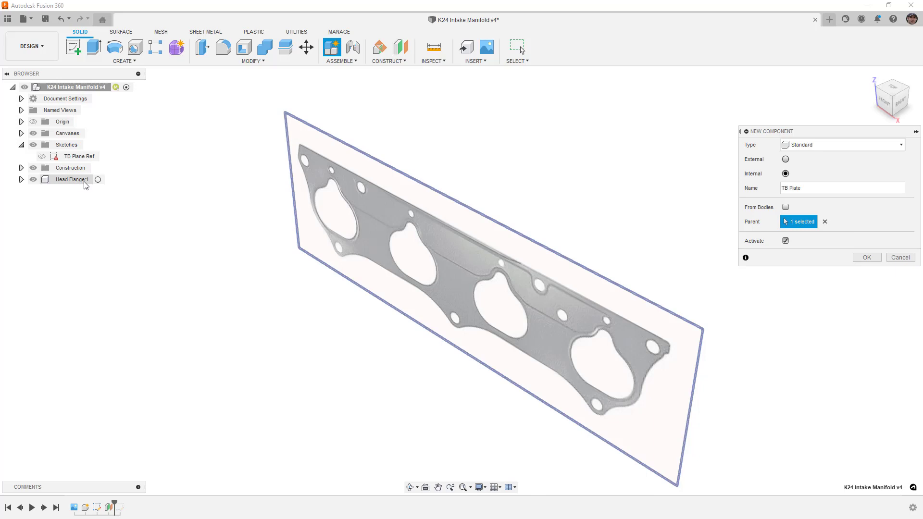
click(825, 222)
click(96, 89)
click(785, 242)
click(867, 257)
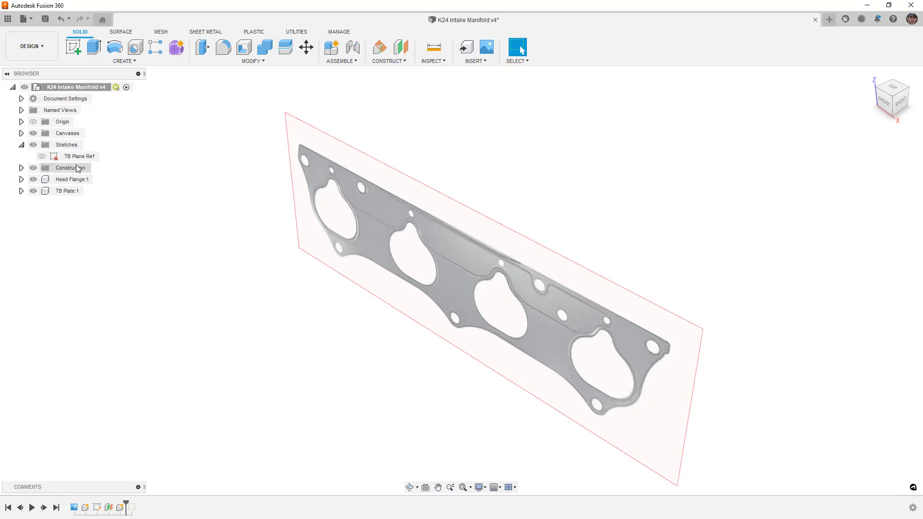
Examine the contents of the Head Flange and TB Plate components and the timeline order of TB Plane and TB Plate.
click(74, 181)
click(70, 191)
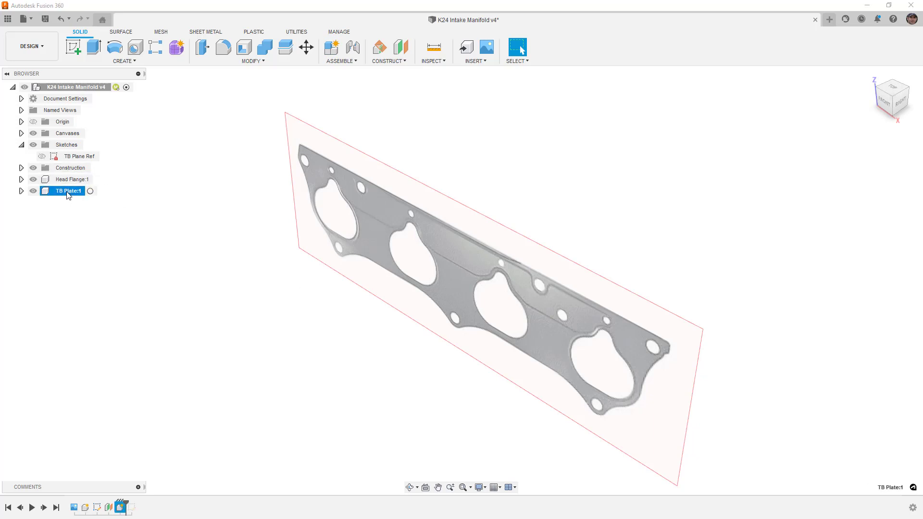
click(22, 191)
click(21, 179)
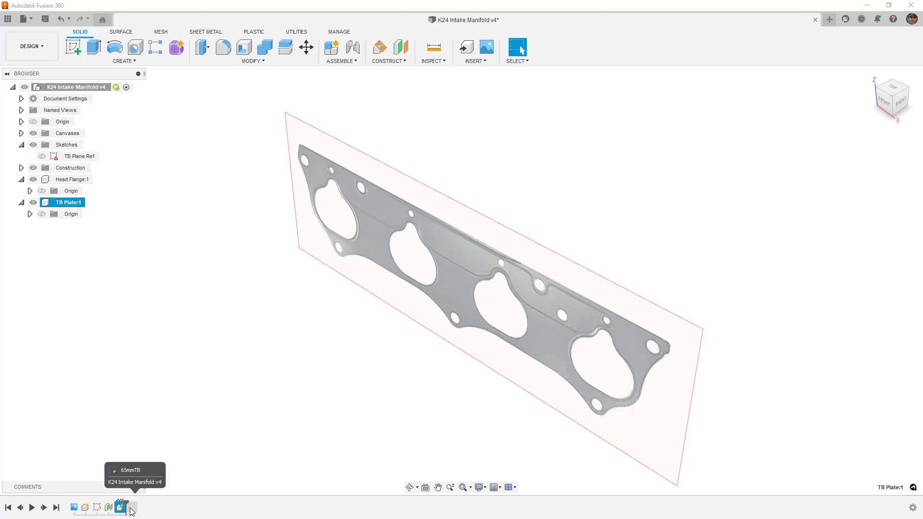
click(21, 168)
click(79, 181)
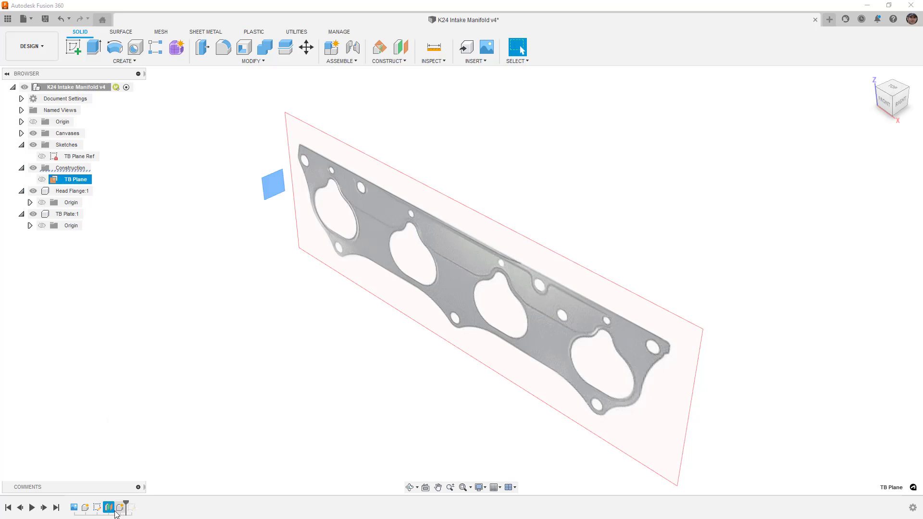
click(112, 508)
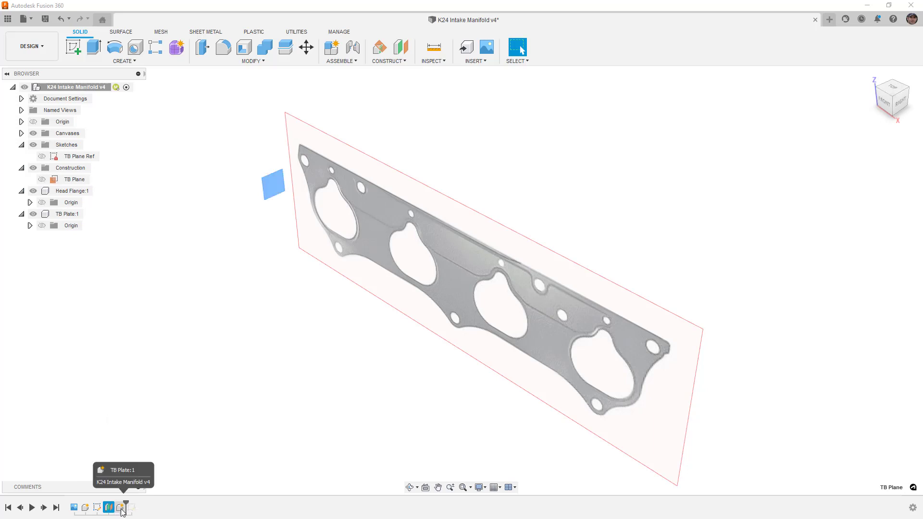
click(121, 508)
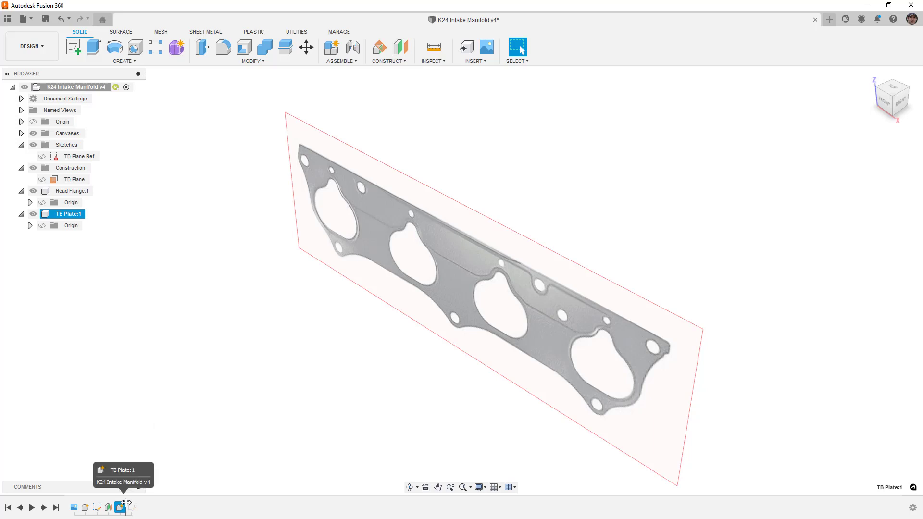
Roll the timeline forward past the 65mmTB sketch and move that sketch into the TB Plate component.
drag(136, 504, 138, 506)
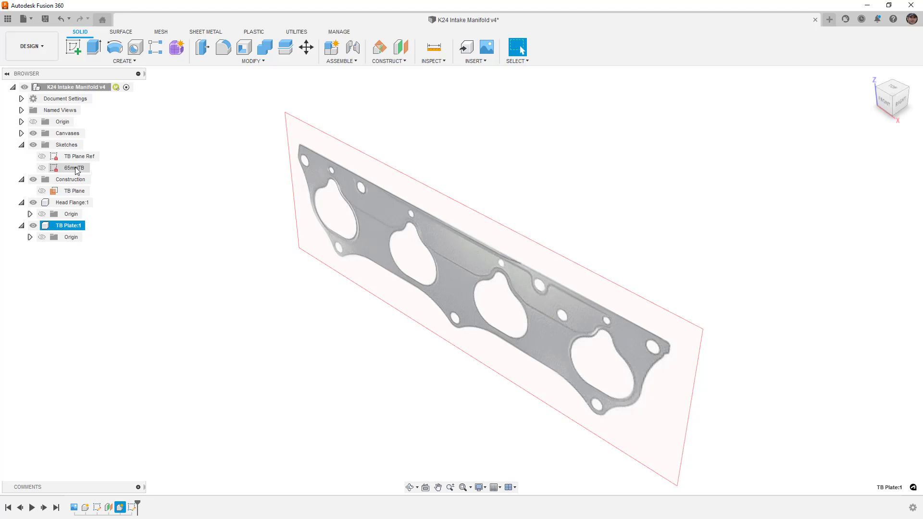
drag(75, 170, 67, 229)
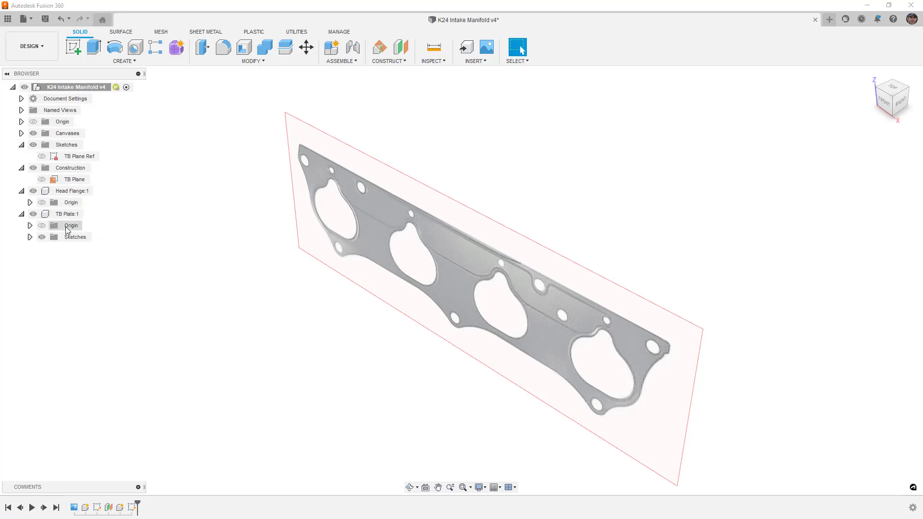
click(29, 237)
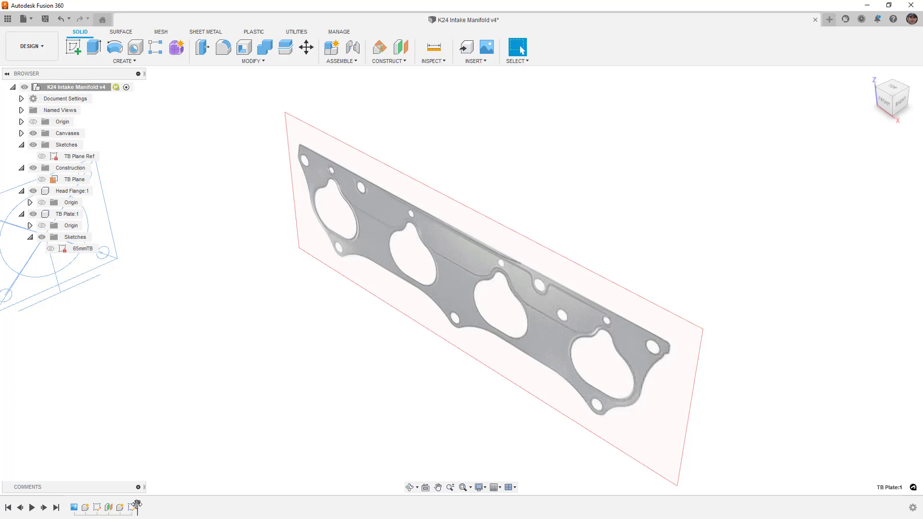
Reorder the TB Plate component in the timeline so it comes before the TB Plane Ref sketch and TB Plane.
click(109, 508)
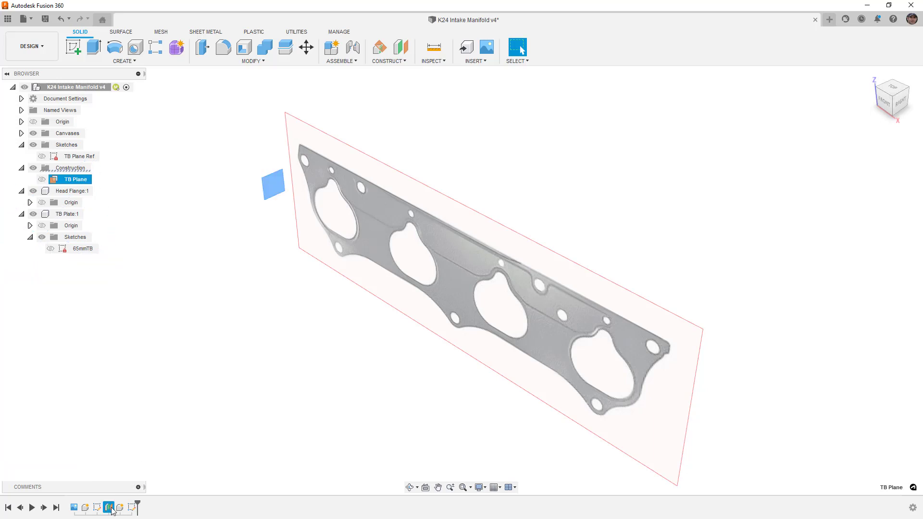
drag(126, 509, 126, 509)
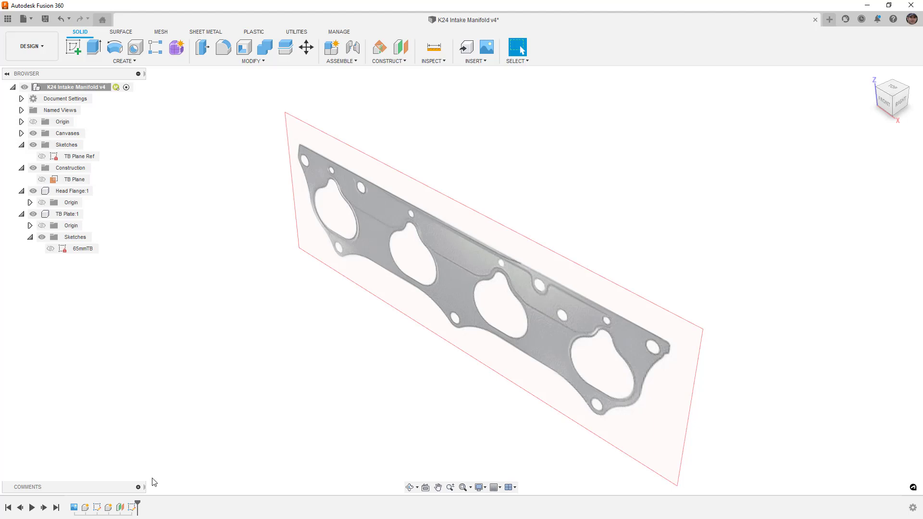
click(97, 507)
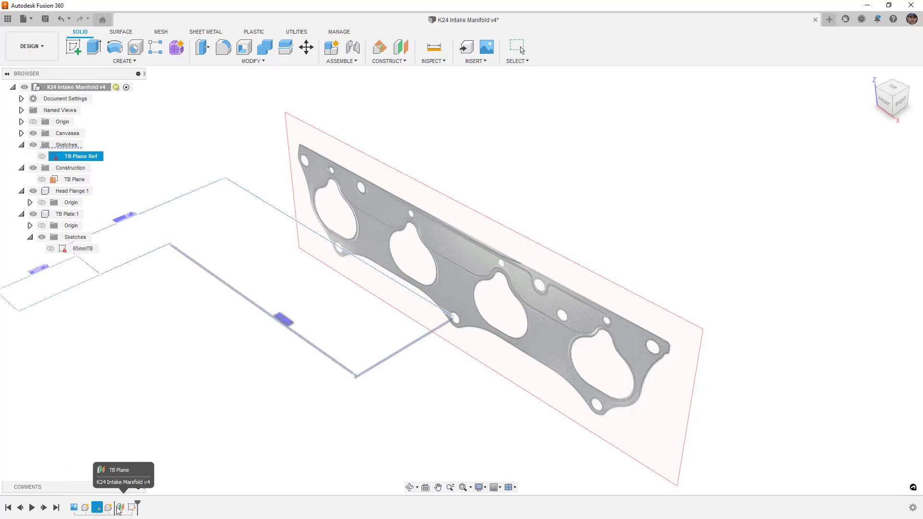
key(Escape)
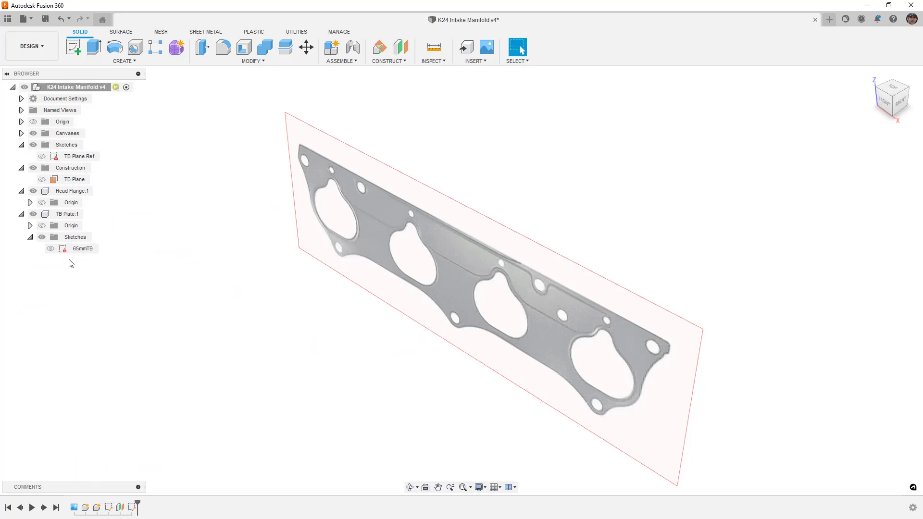
Move the TB Plane Ref sketch and the TB Plane construction plane into the TB Plate component.
mouse_move(77, 156)
mouse_down()
mouse_move(78, 209)
mouse_move(66, 238)
mouse_up()
drag(70, 155, 69, 216)
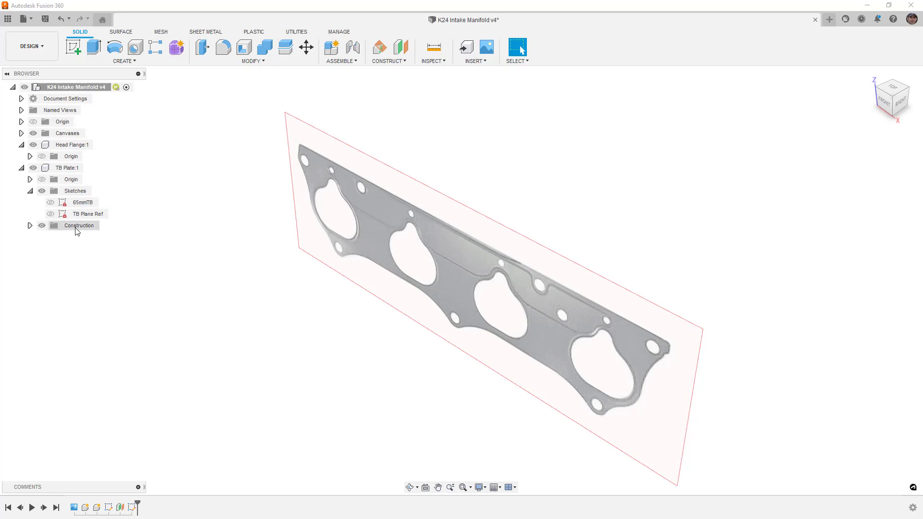
click(29, 226)
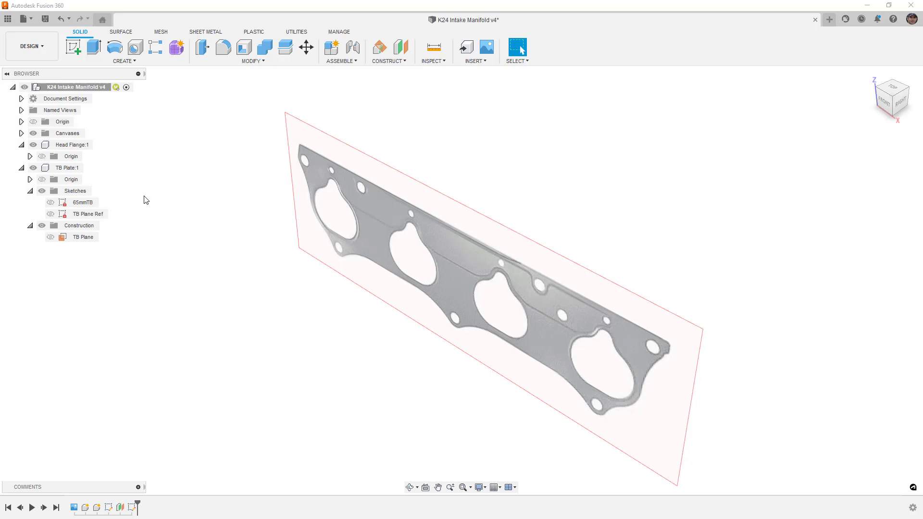
click(30, 225)
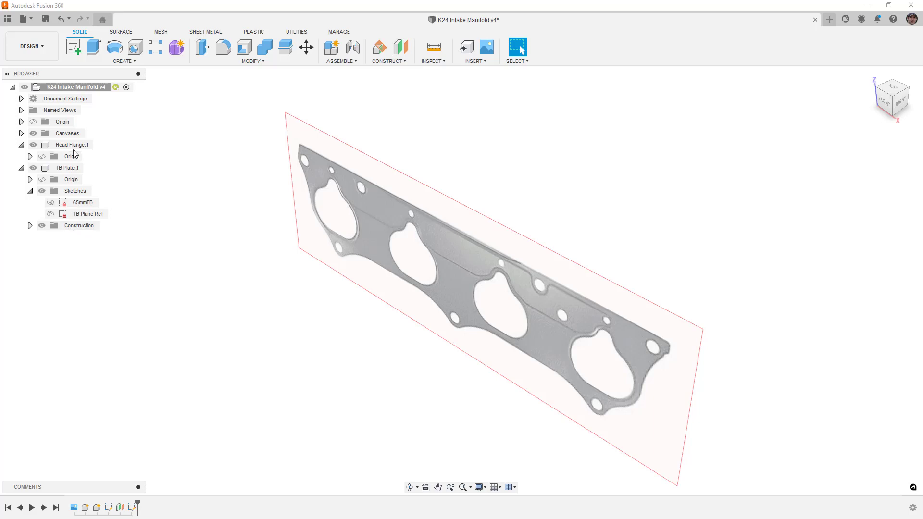
Activate Head Flange and TB Plate in turn, examine each component's timeline features, and reactivate the top-level K24 Intake Manifold assembly.
click(102, 145)
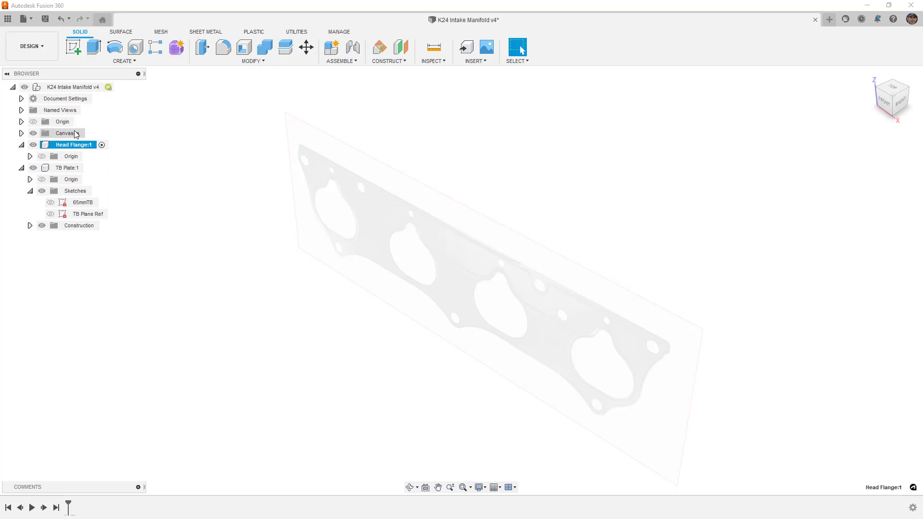
click(72, 168)
click(89, 169)
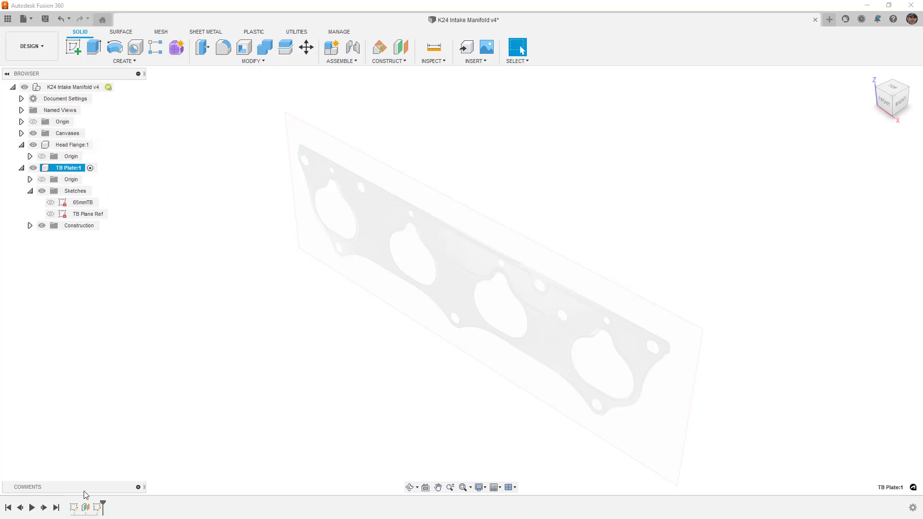
click(73, 508)
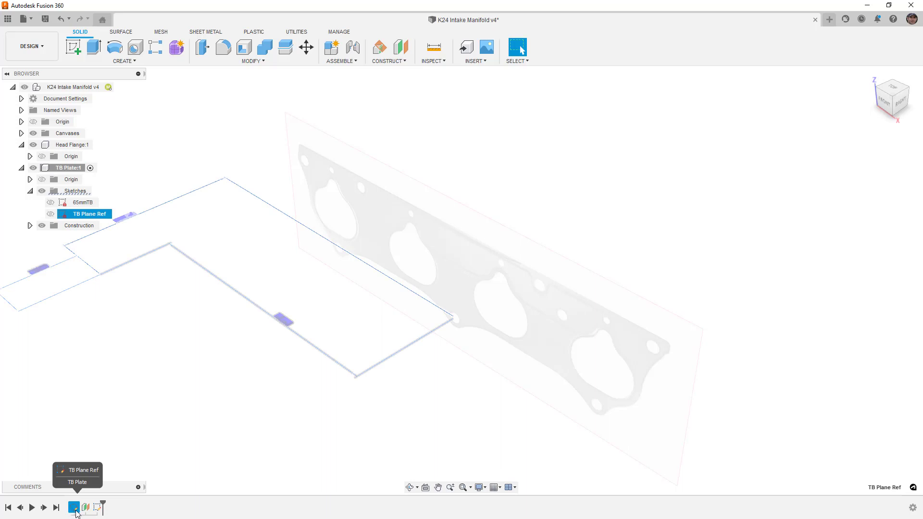
click(85, 510)
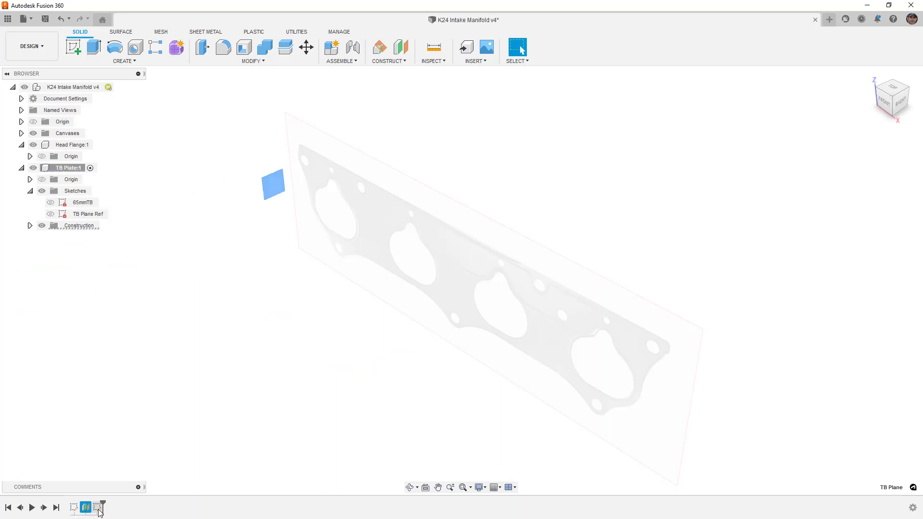
click(99, 511)
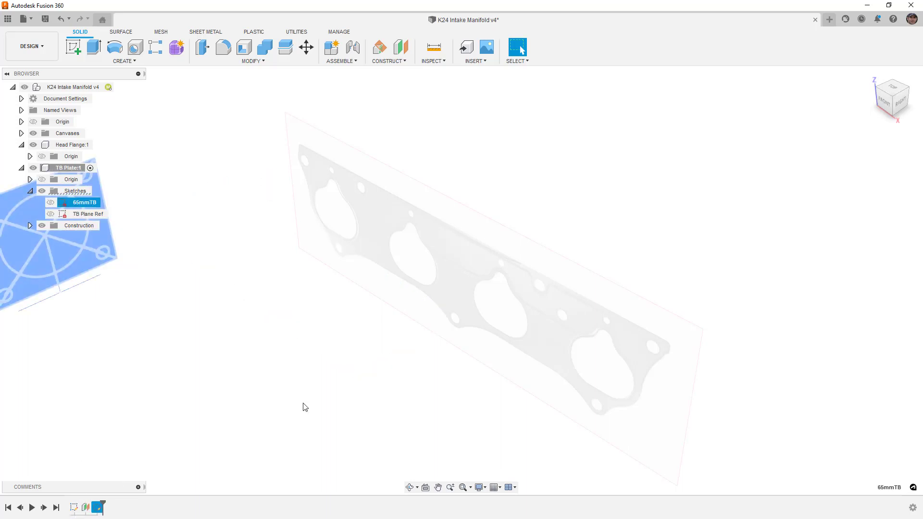
scroll(305, 412, down, 2)
middle_drag(305, 412, 336, 370)
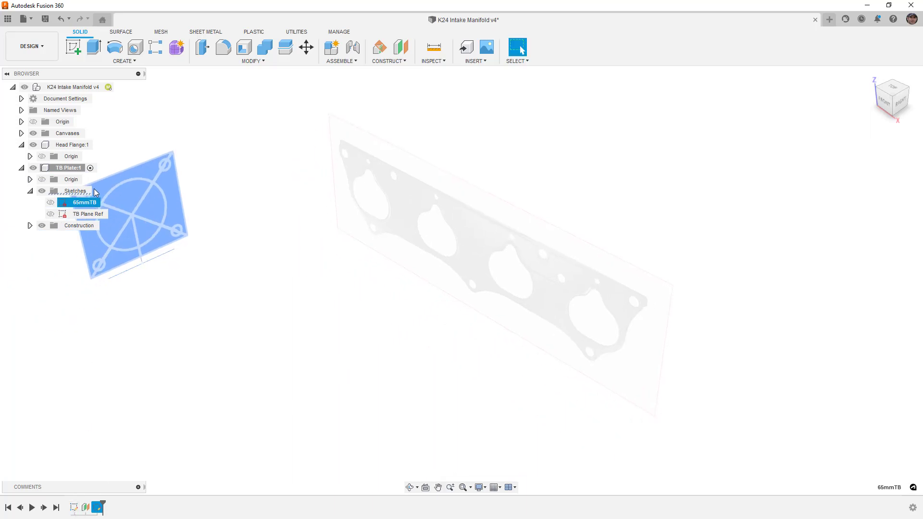
click(117, 88)
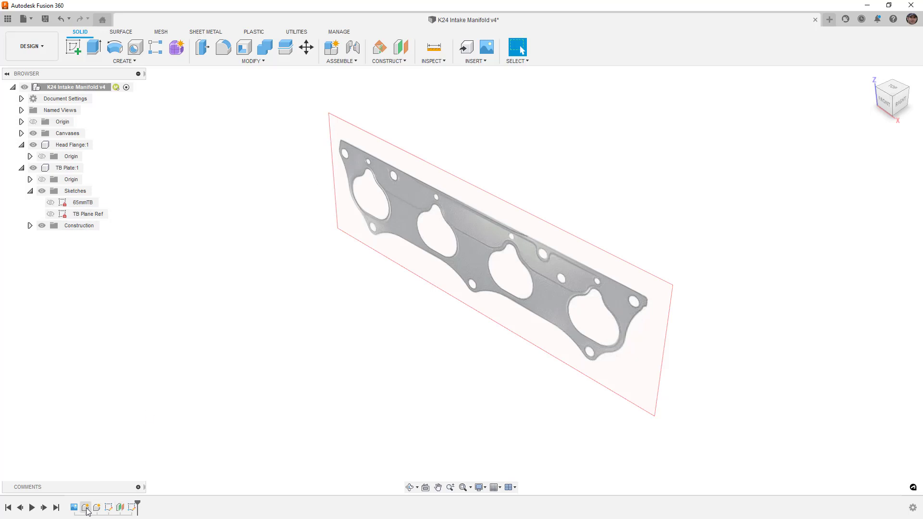
Open the TB Plane Ref sketch in TB Plate to review its dimensions, and finish the sketch.
right_click(120, 508)
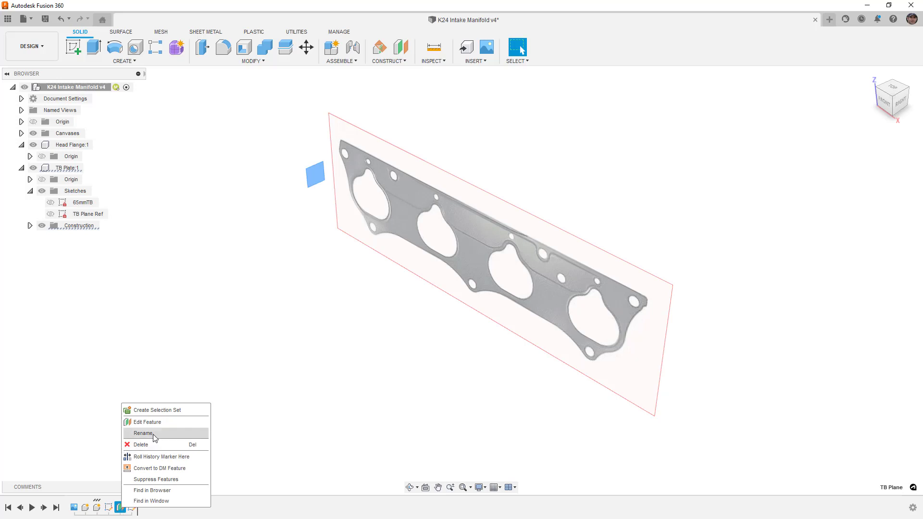
click(166, 355)
right_click(89, 215)
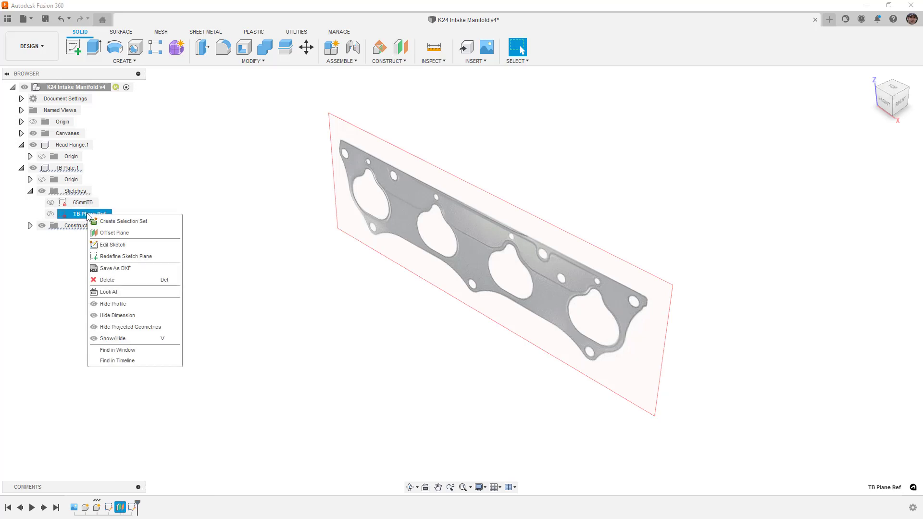
click(73, 259)
double_click(85, 214)
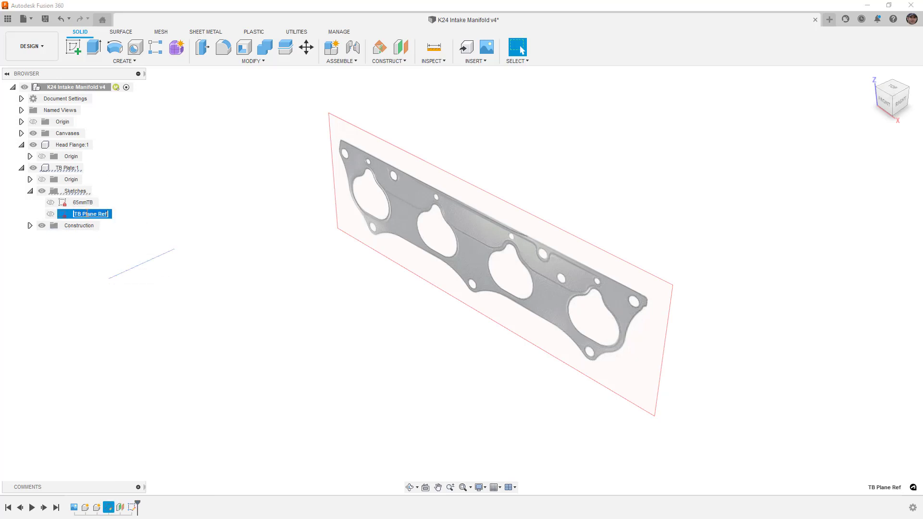
click(90, 256)
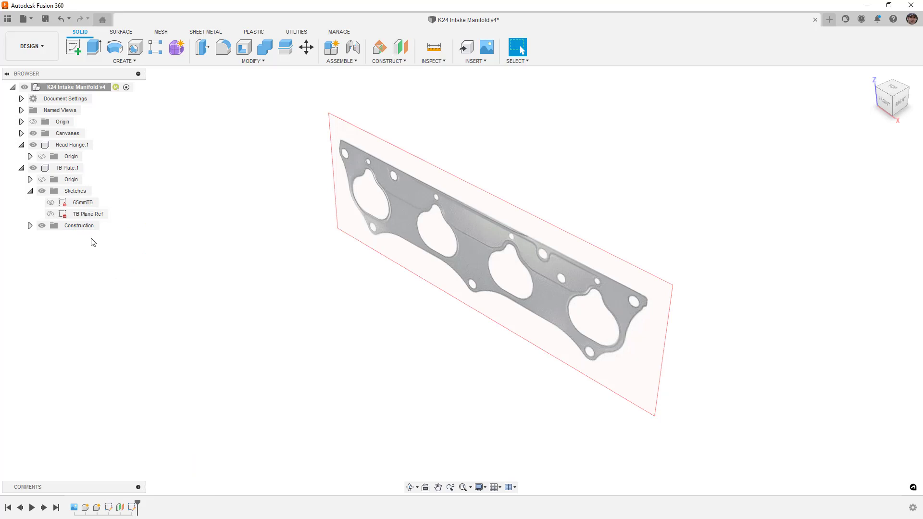
double_click(84, 214)
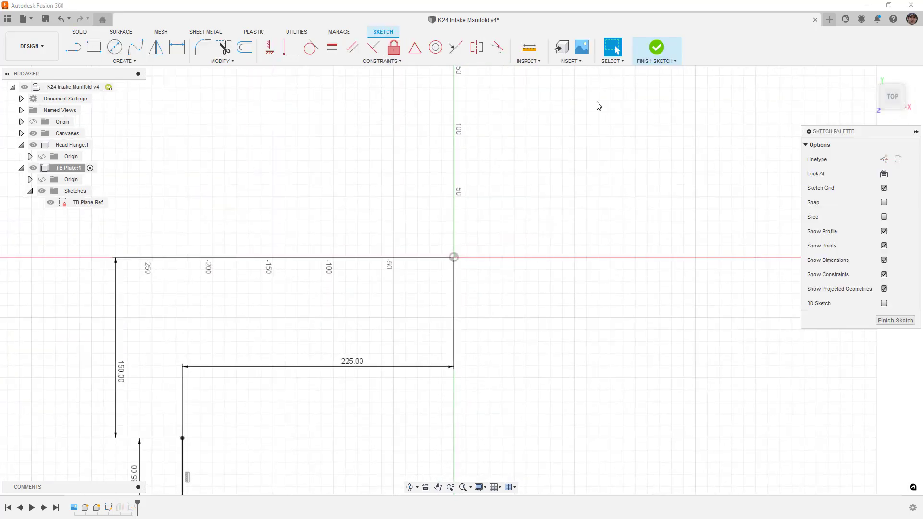
click(657, 50)
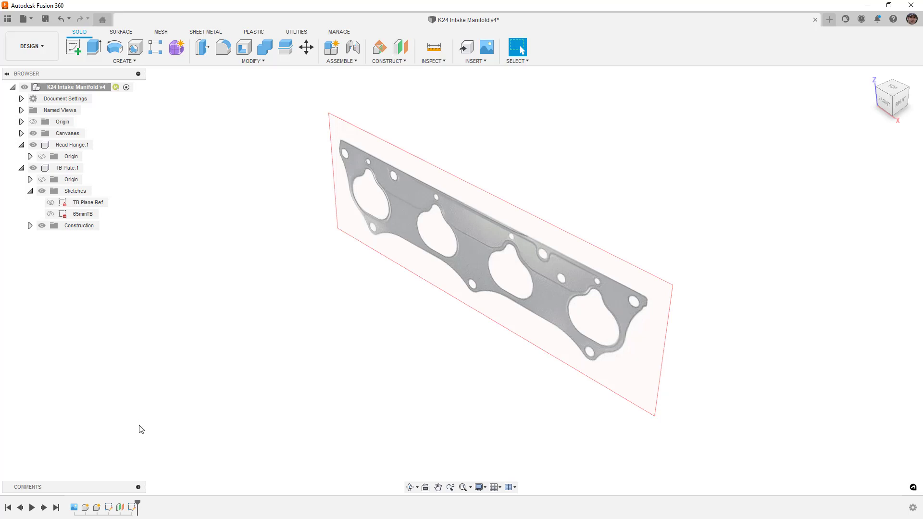
click(108, 507)
shift+click(131, 509)
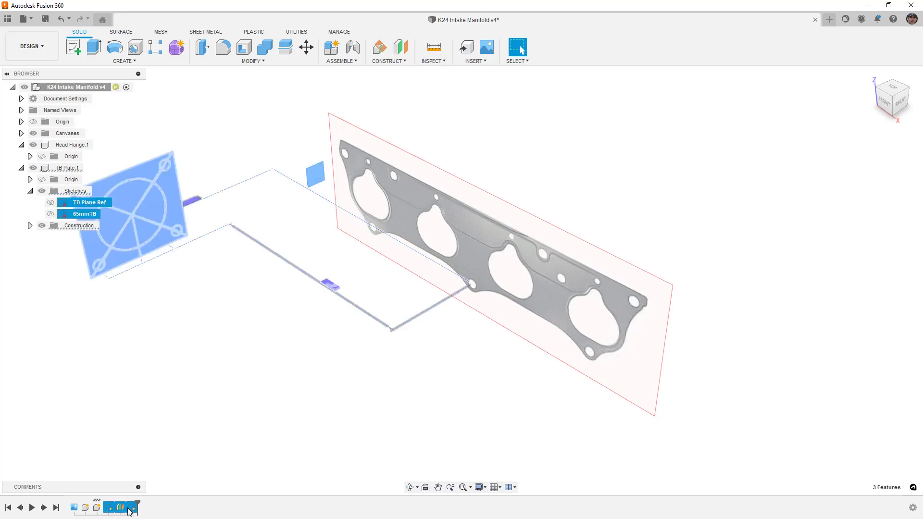
right_click(131, 508)
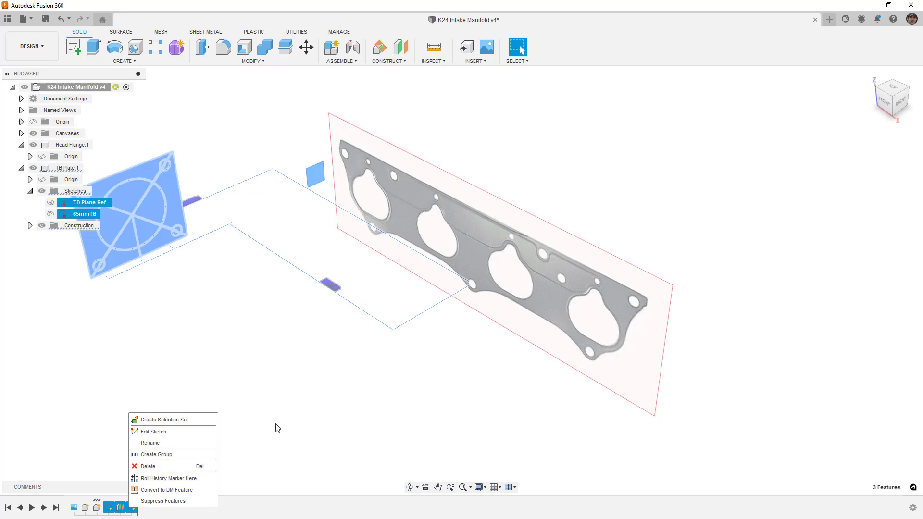
click(292, 423)
click(288, 378)
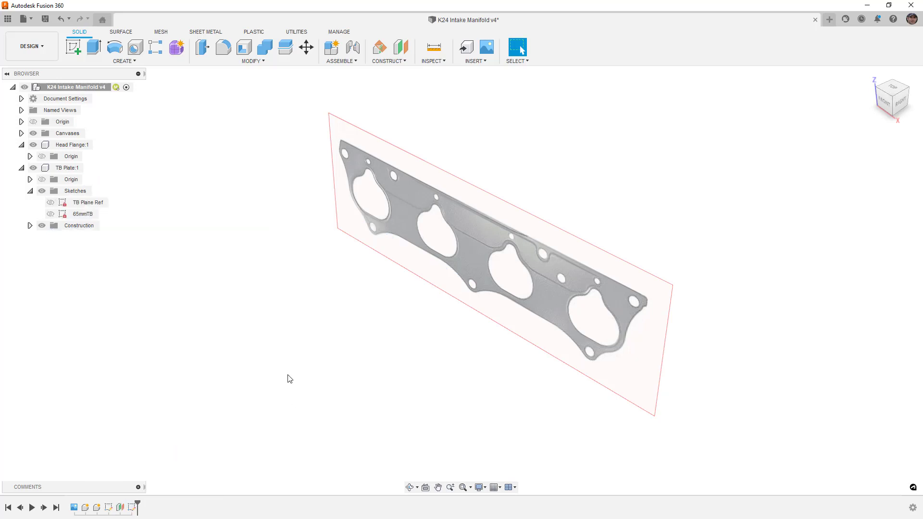
Save the intake manifold design as a new version.
key(ctrl+s)
key(Return)
Activate the TB Plate component and show its 65mmTB sketch.
mouse_move(89, 169)
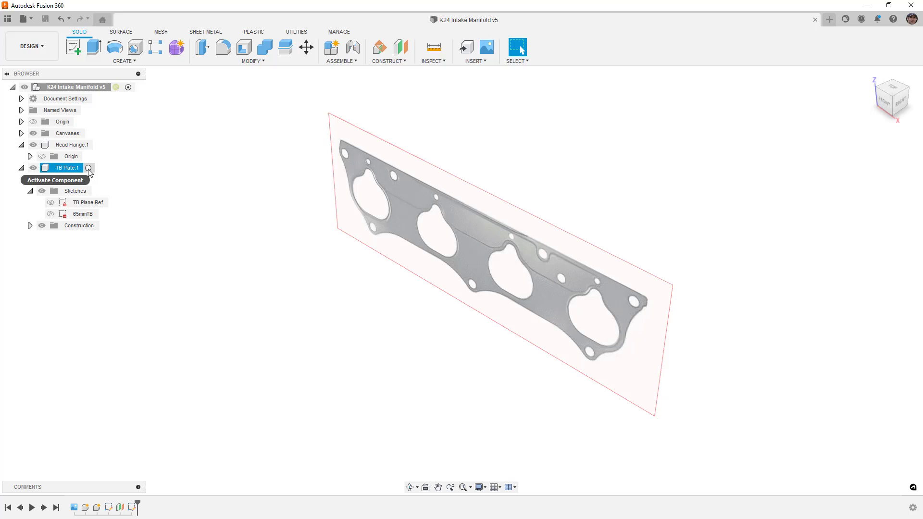
click(88, 169)
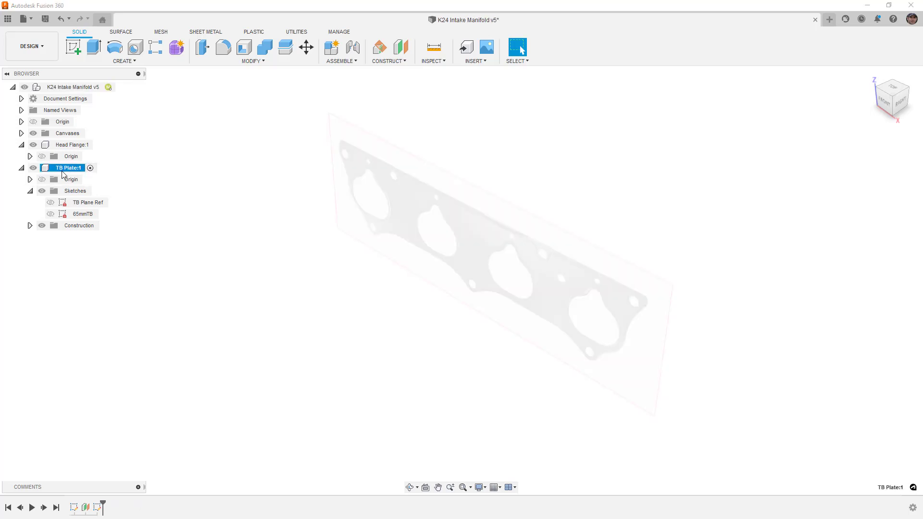
click(50, 214)
middle_drag(128, 257, 221, 257)
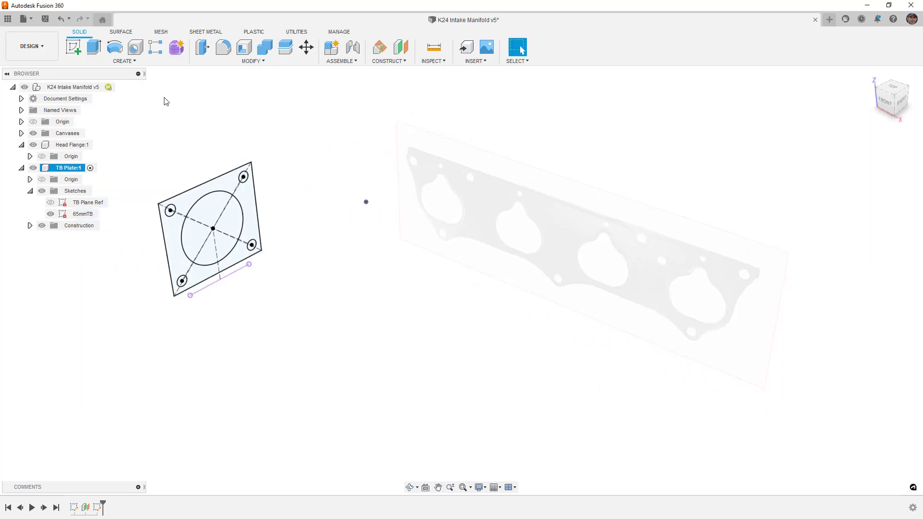
Extrude the 65mmTB plate profile, leaving out the central bore and four bolt holes, with a distance of -3/8 * 1in.
click(94, 46)
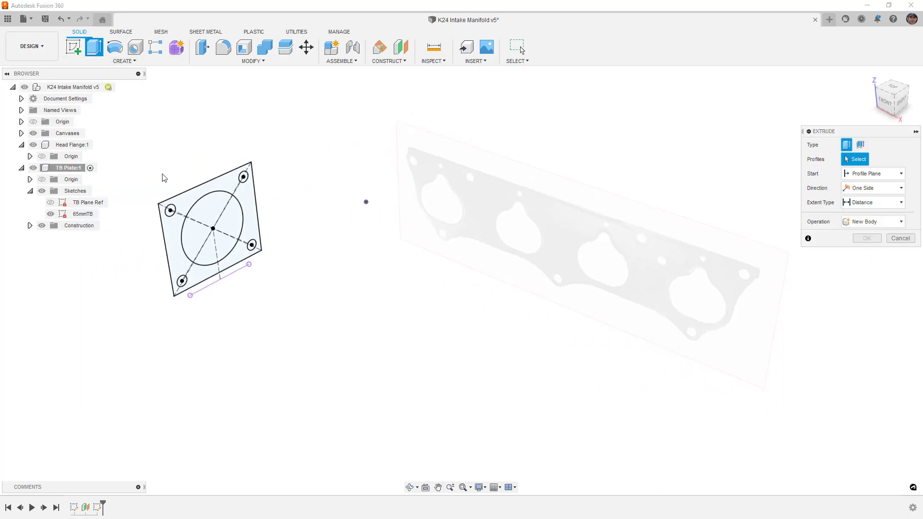
scroll(225, 154, up, 5)
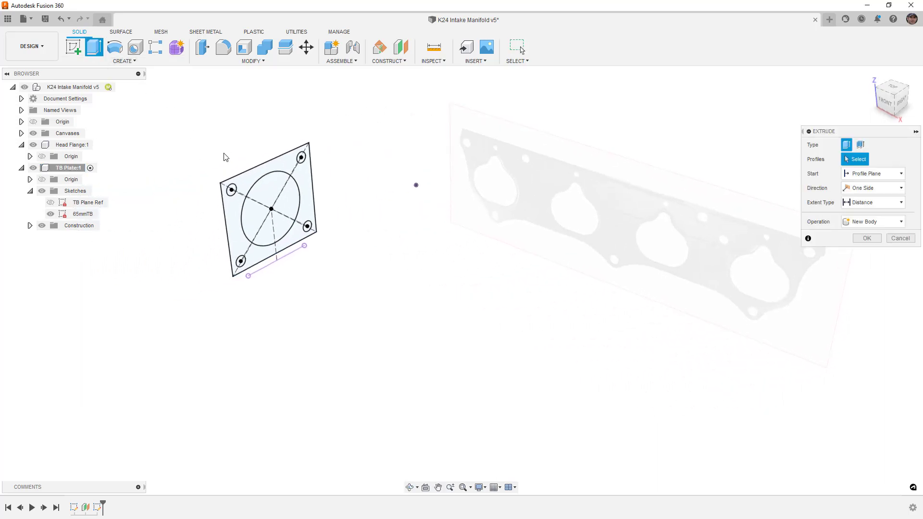
click(255, 180)
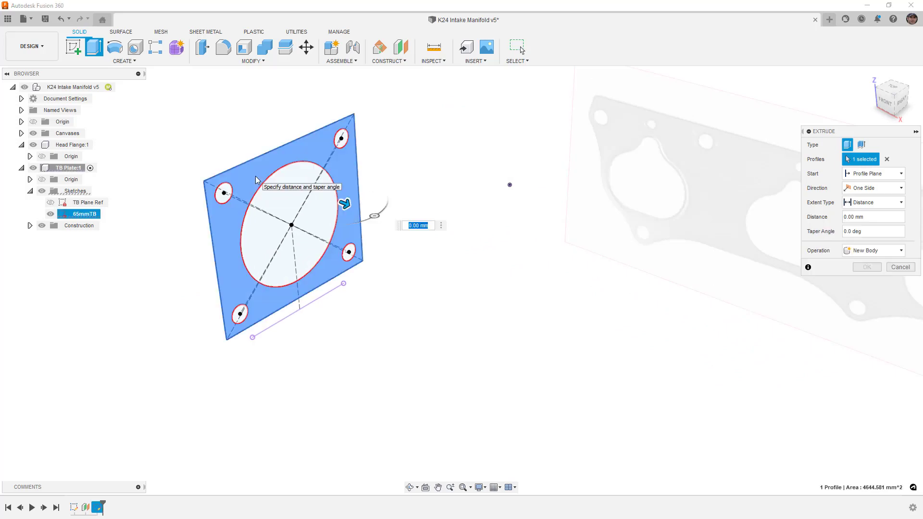
drag(345, 204, 332, 200)
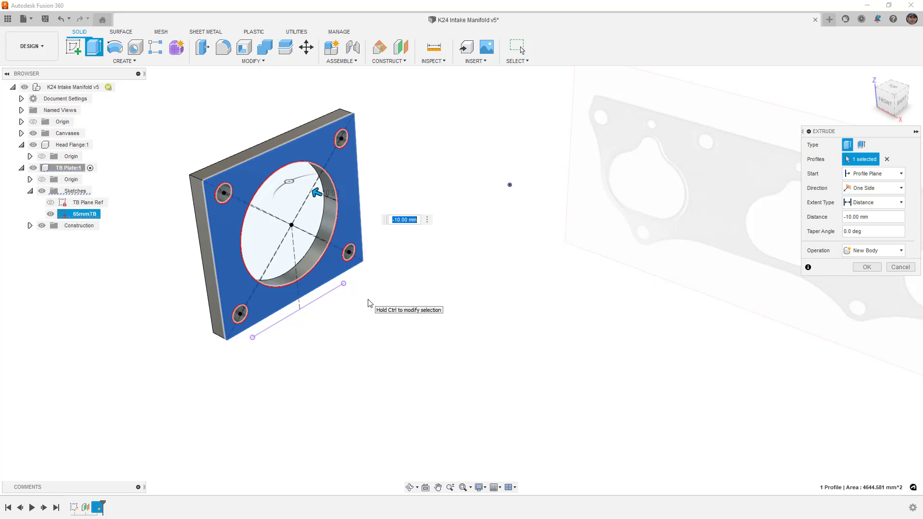
text(-3/8)
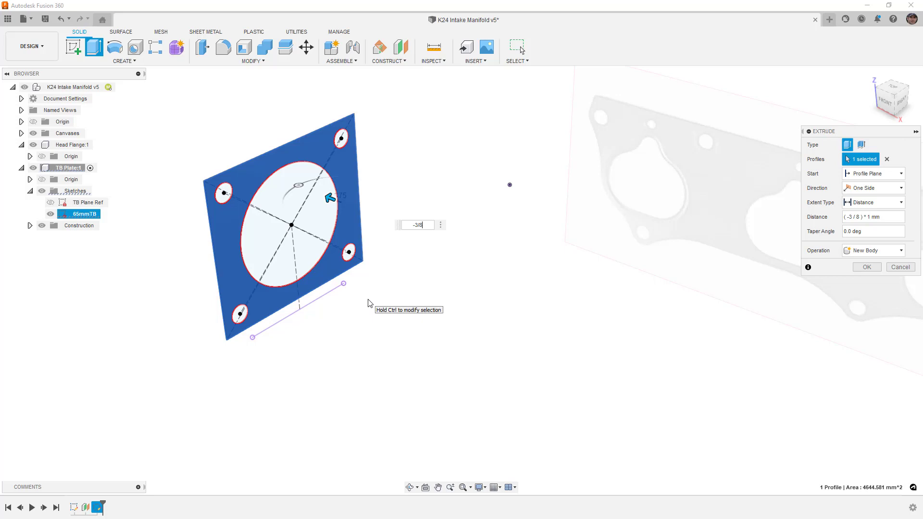
text(inch)
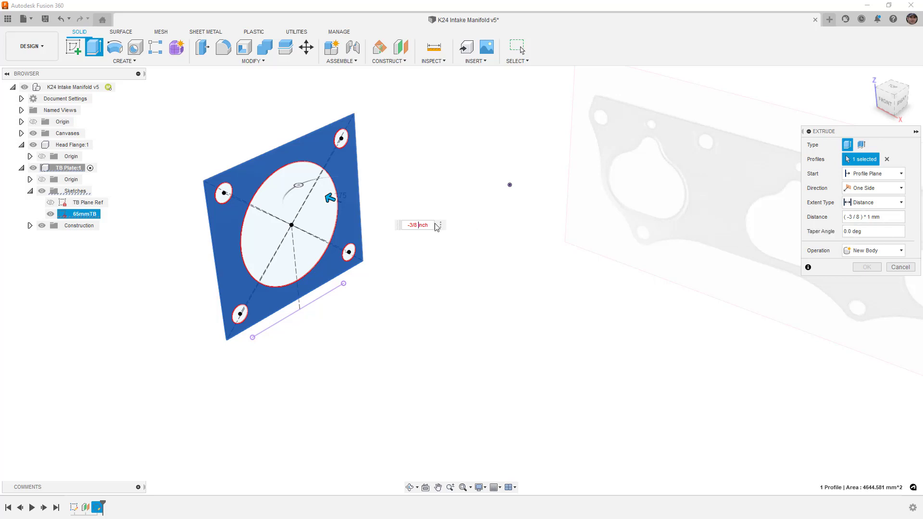
drag(429, 224, 408, 224)
key(BackSpace)
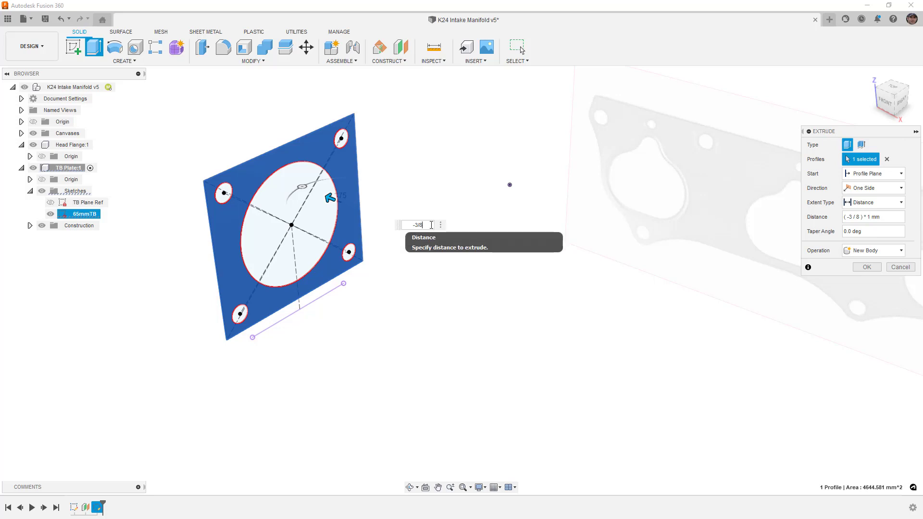
text(* 1in)
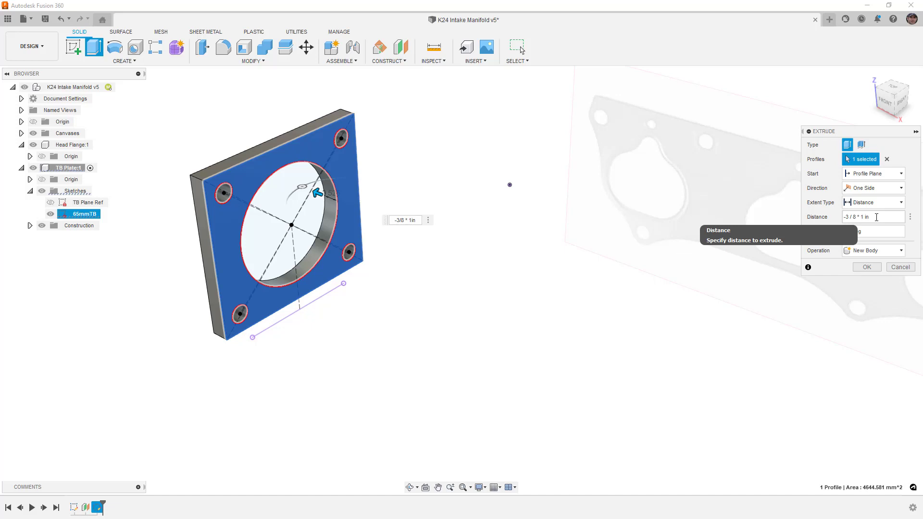
Try to rewrite the extrusion distance as -(3/8) in.
key(BackSpace)
key(BackSpace)
key(BackSpace)
key(BackSpace)
key(BackSpace)
key(BackSpace)
key(BackSpace)
key(BackSpace)
key(BackSpace)
key(BackSpace)
text(-(3/8)uin)
key(BackSpace)
key(BackSpace)
key(BackSpace)
text(in)
click(876, 217)
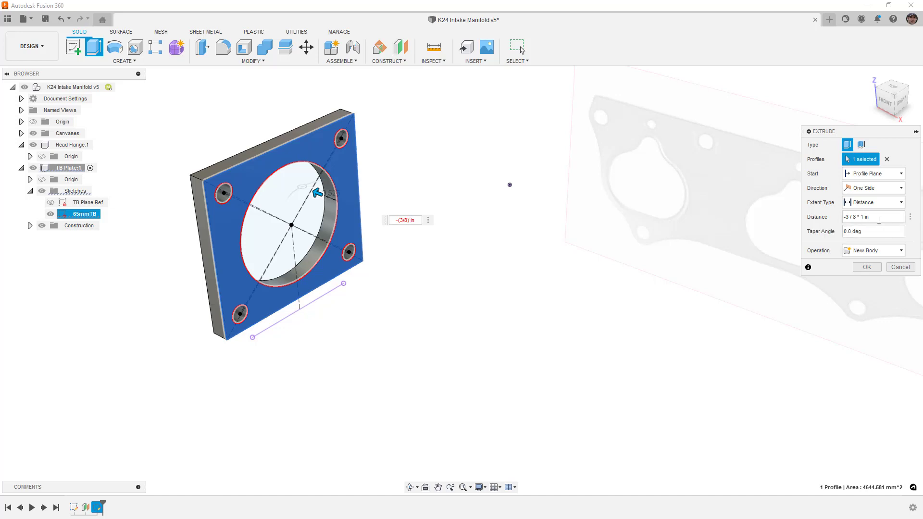
Set the extrusion distance to -((3/8) * 1 inch) and create the throttle body plate as a new body.
double_click(413, 220)
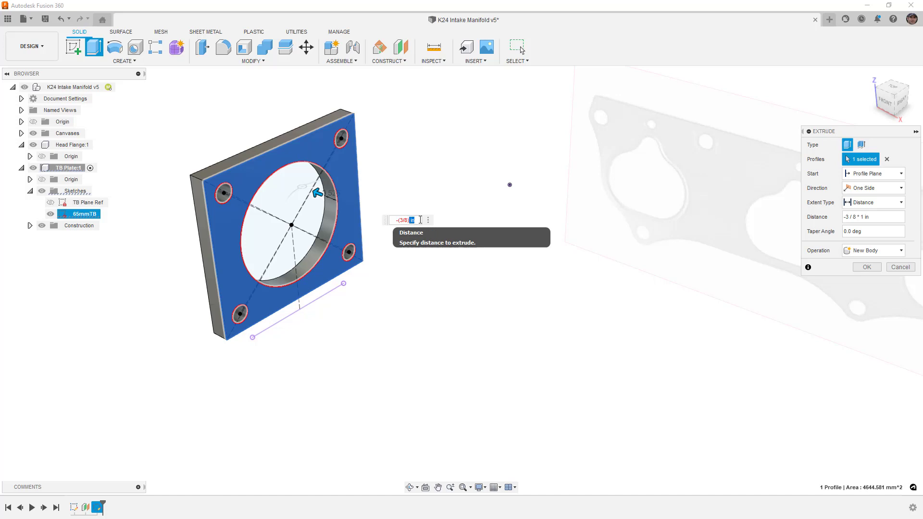
key(BackSpace)
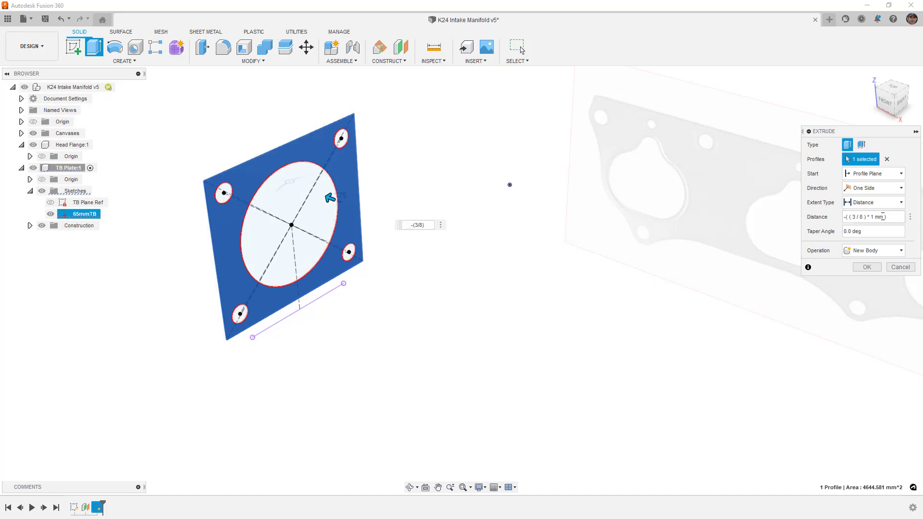
key(BackSpace)
key(BackSpace)
text(inch)
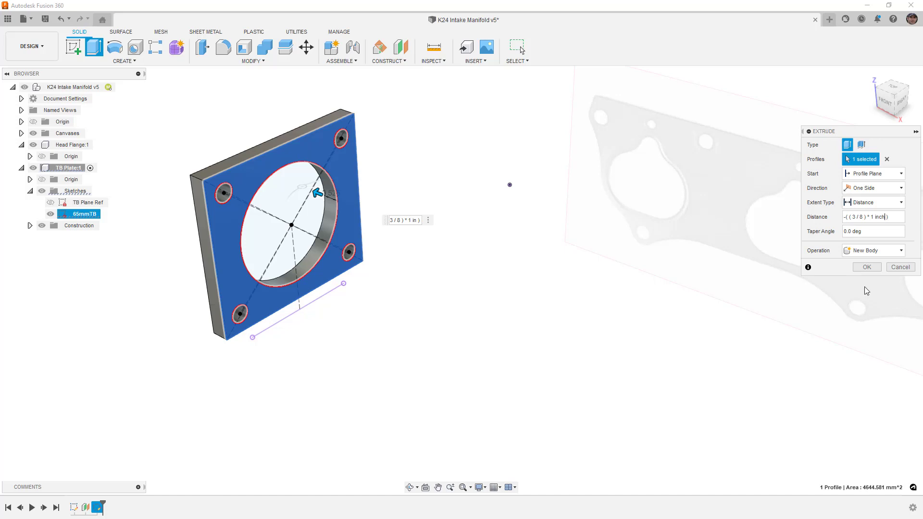
click(877, 267)
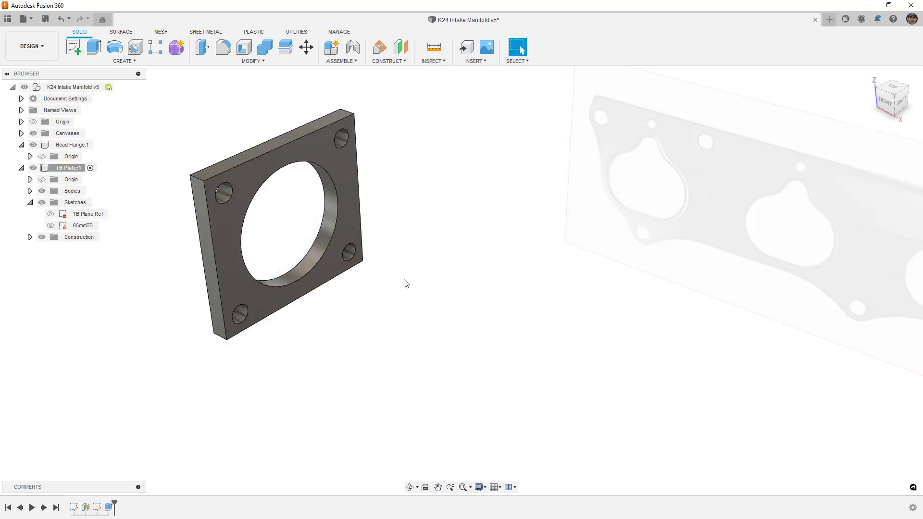
shift+middle_drag(331, 305, 410, 295)
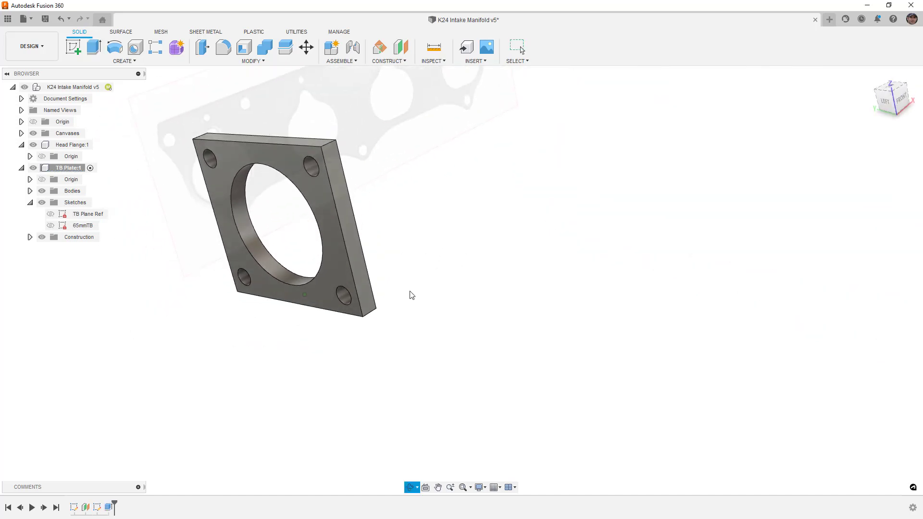
click(886, 102)
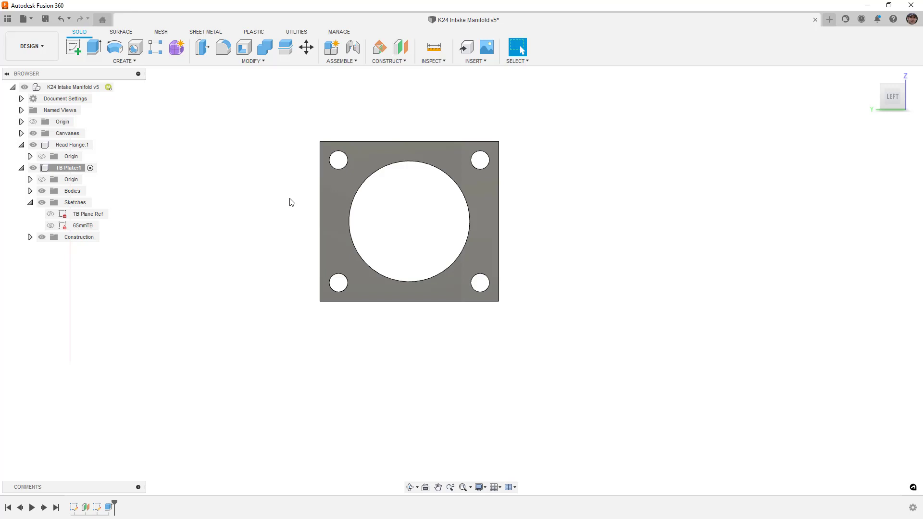
shift+middle_drag(310, 200, 403, 232)
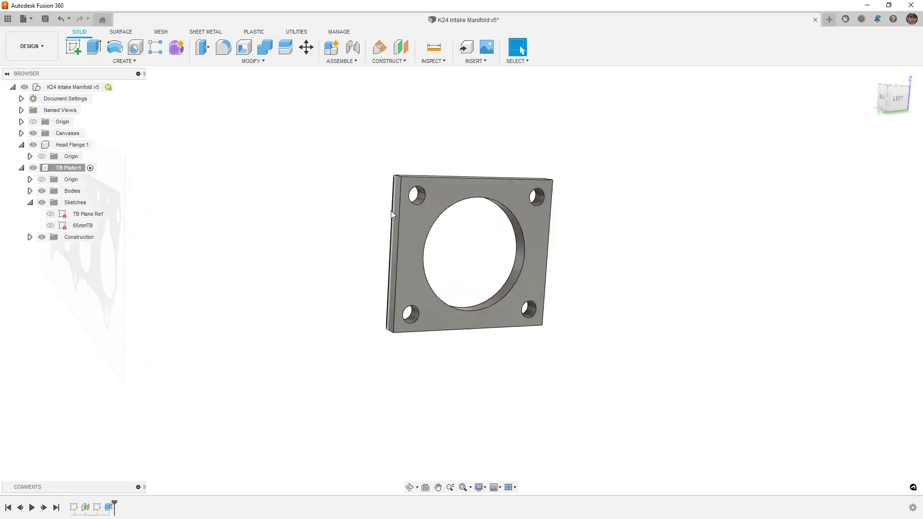
Fillet the throttle body plate's four outer corner edges with a constant radius of .25in.
click(223, 47)
shift+middle_drag(421, 152, 440, 236)
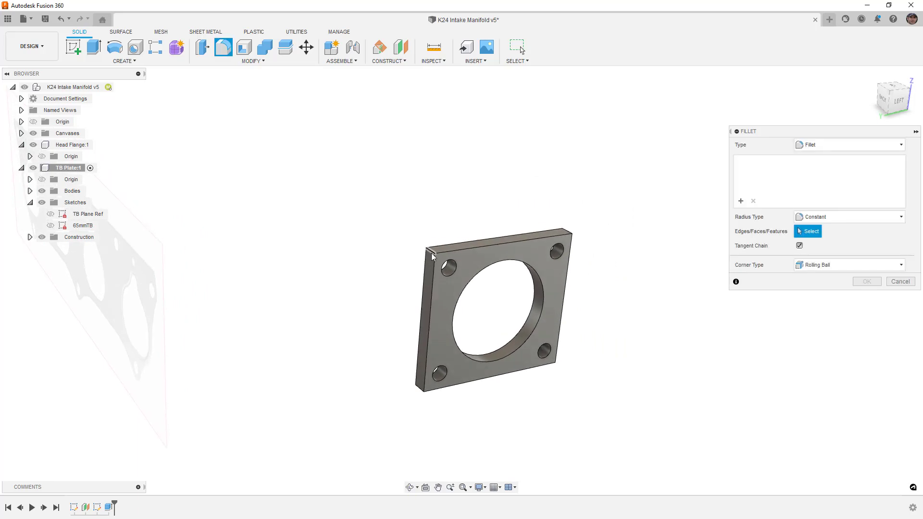
click(461, 251)
click(568, 234)
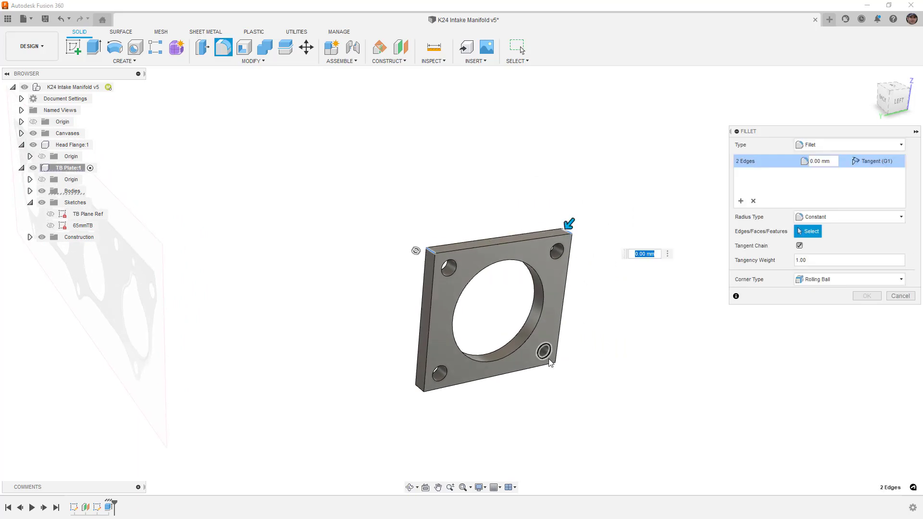
click(447, 391)
click(418, 390)
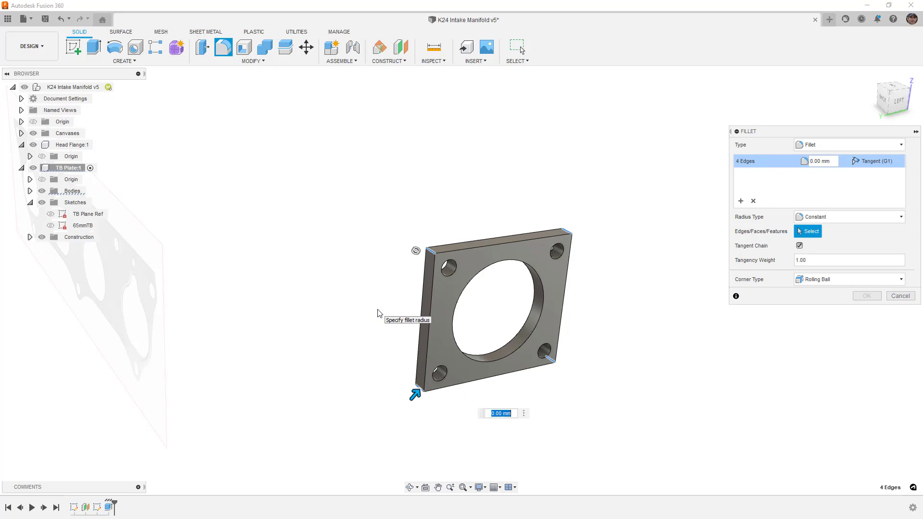
text(.25in)
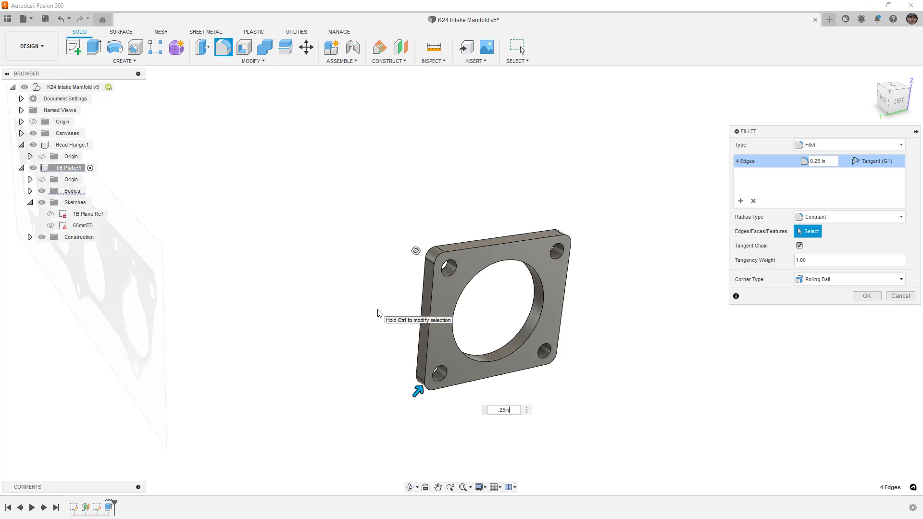
key(Return)
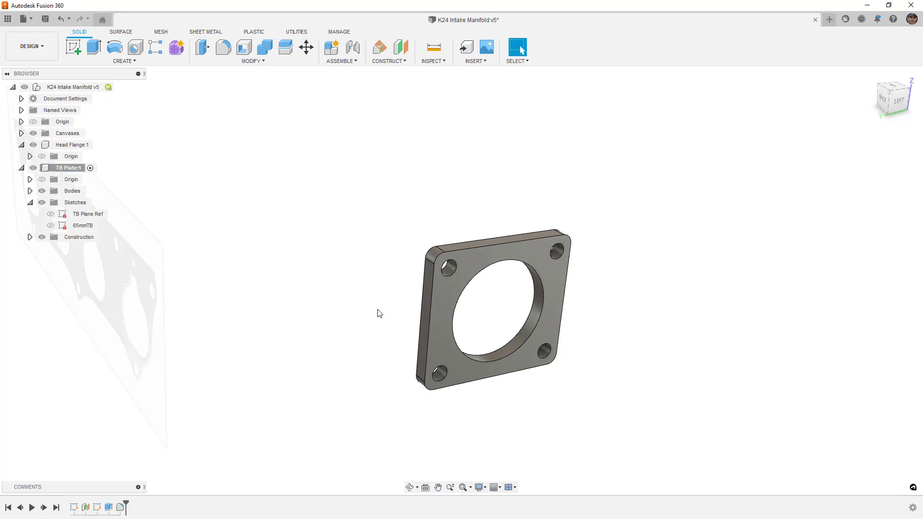
Activate the top-level K24 Intake Manifold component.
shift+middle_drag(377, 313, 519, 360)
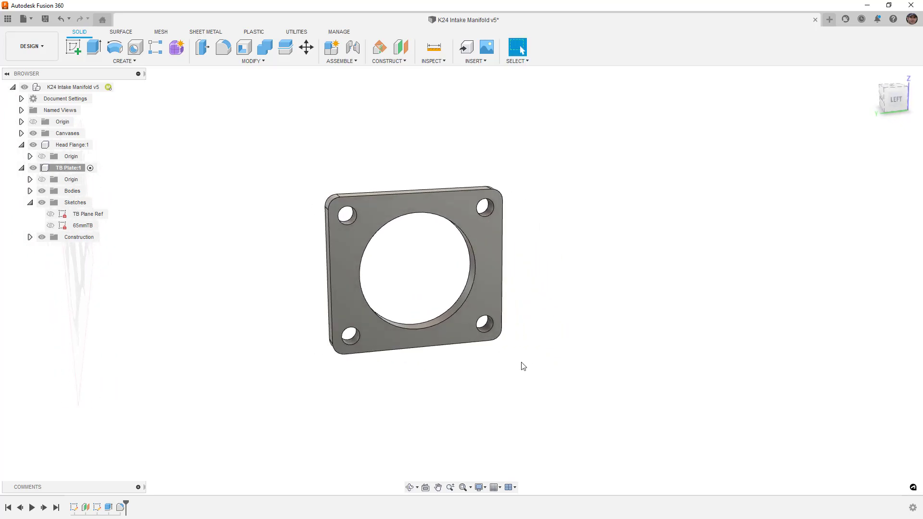
click(895, 99)
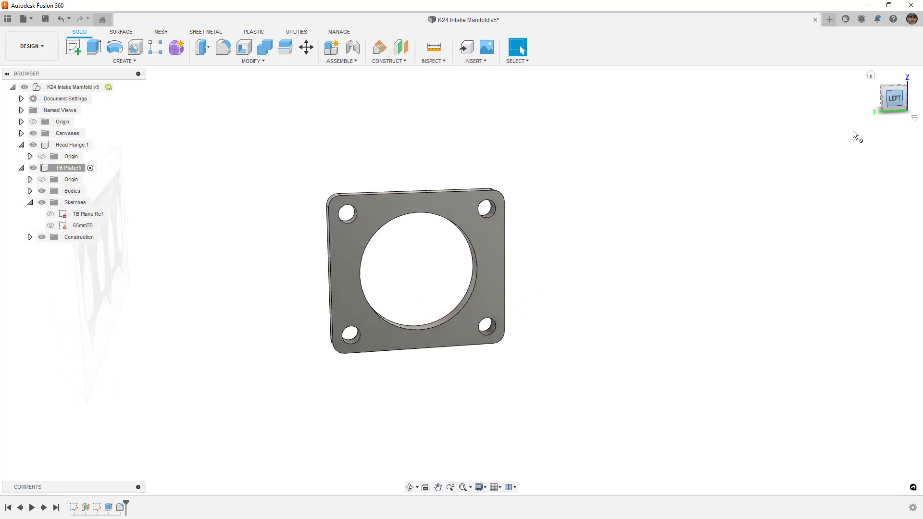
middle_drag(410, 270, 482, 267)
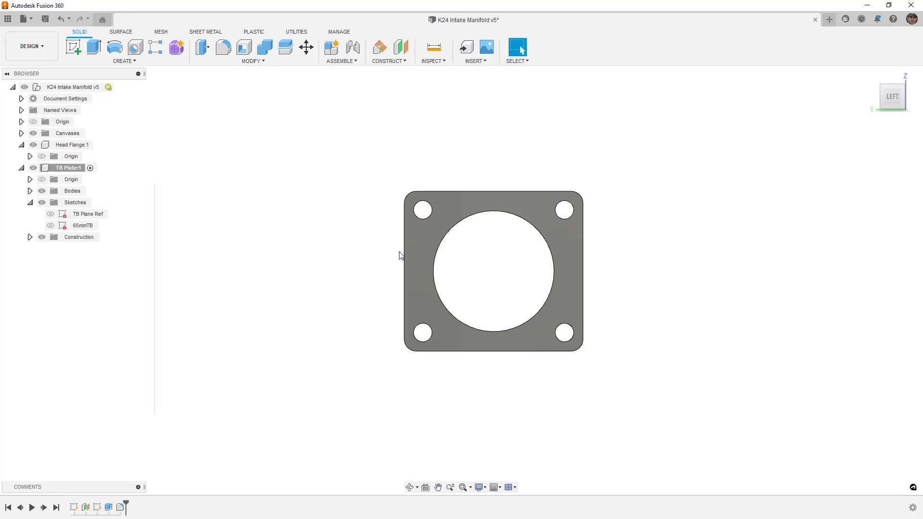
scroll(515, 235, down, 1)
shift+middle_drag(515, 235, 519, 295)
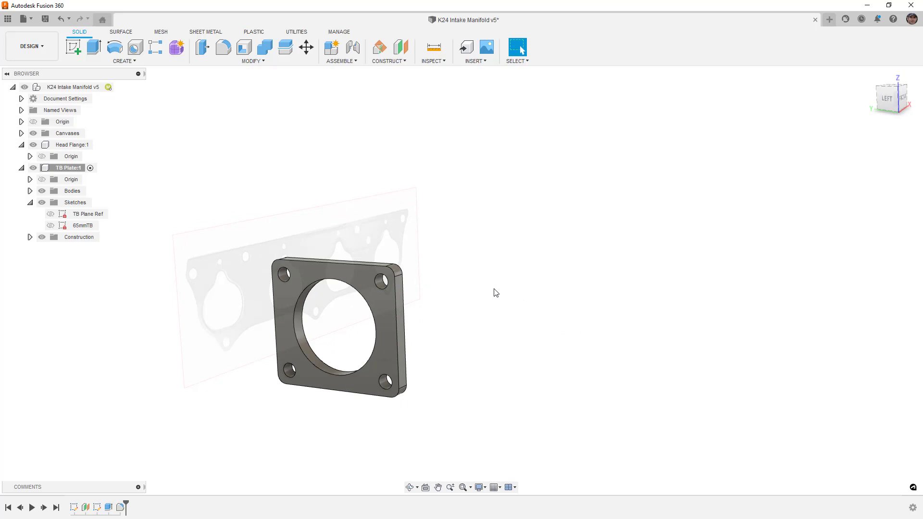
middle_drag(495, 294, 511, 256)
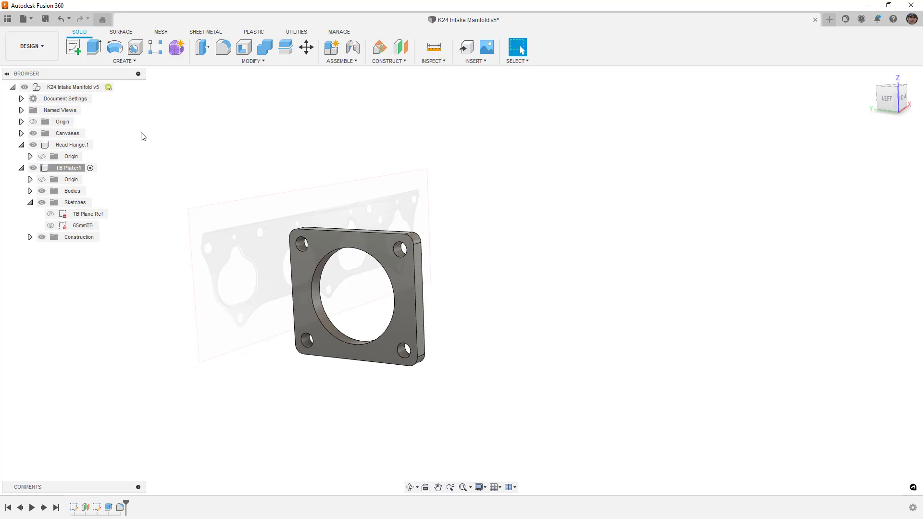
click(126, 87)
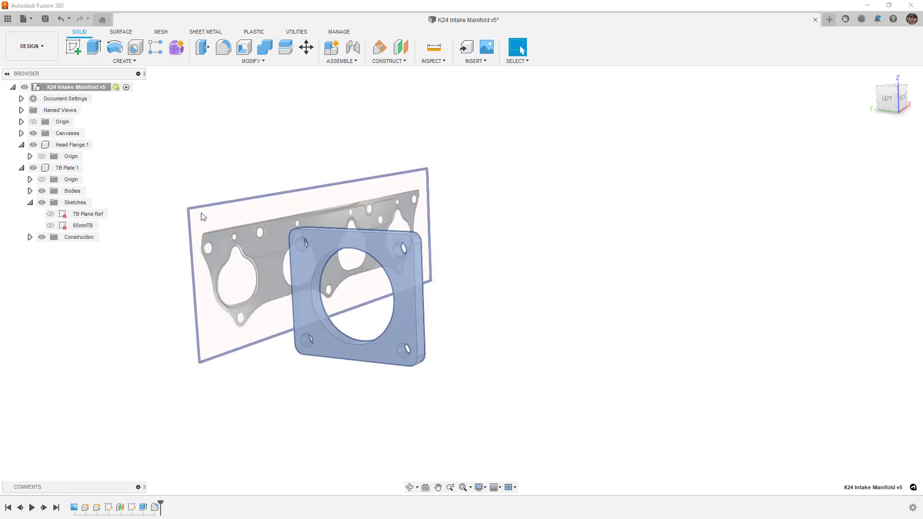
Examine the TB Plate's sketches, extrusion and fillet in the design history and the plate's position beside the gasket canvas from the front.
click(132, 508)
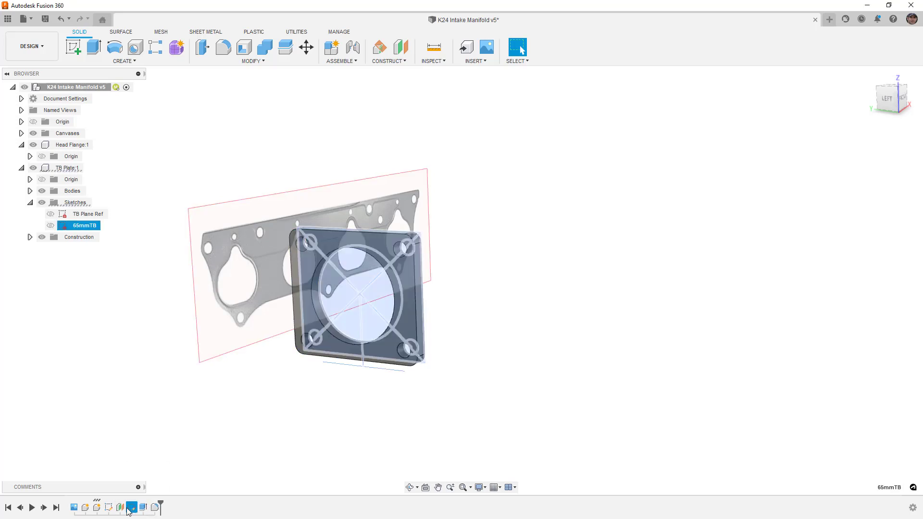
click(143, 508)
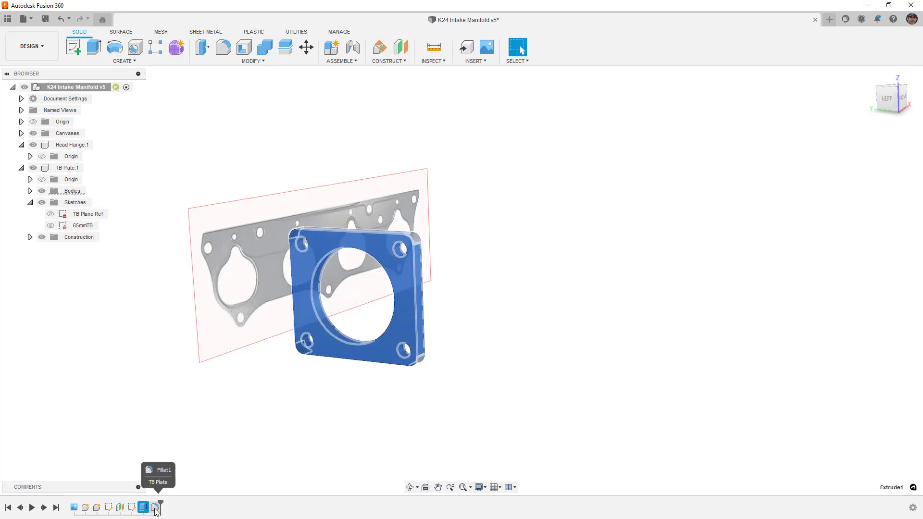
click(155, 509)
click(443, 439)
shift+middle_drag(455, 429, 445, 426)
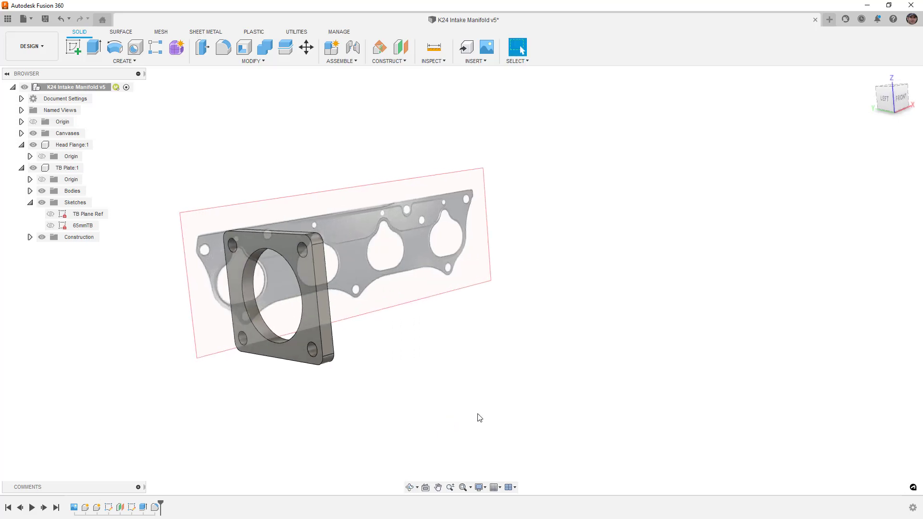
scroll(389, 298, up, 2)
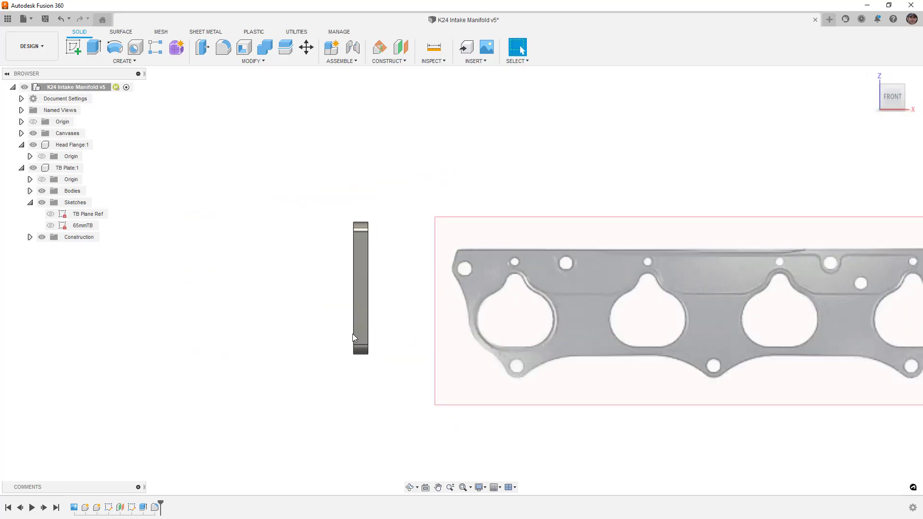
scroll(308, 338, down, 3)
middle_drag(487, 344, 382, 294)
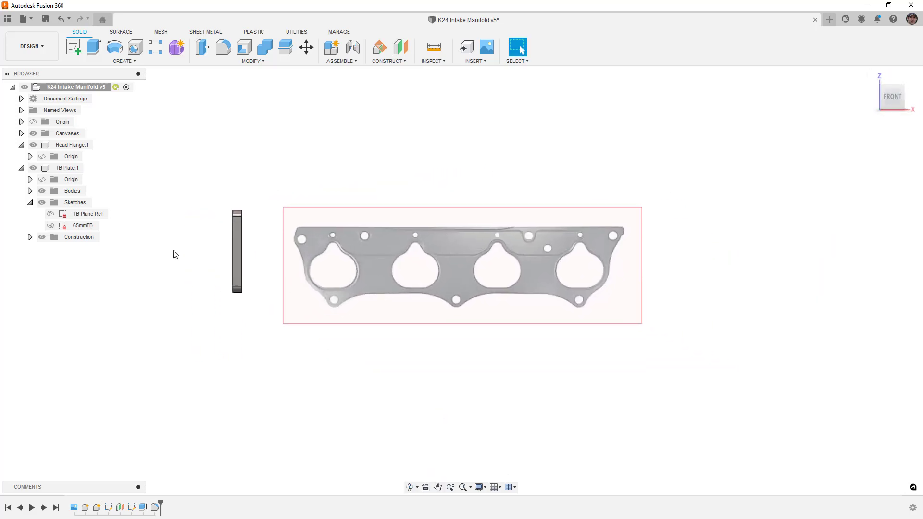
click(96, 216)
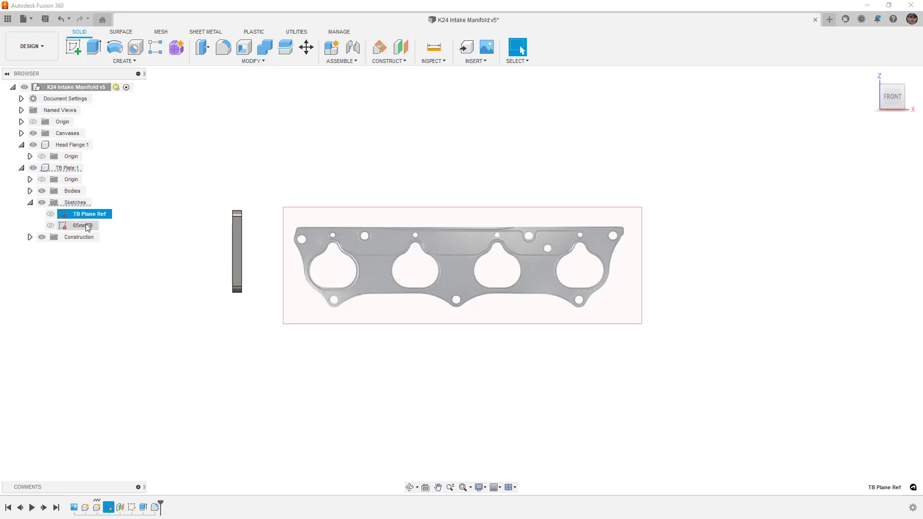
click(84, 229)
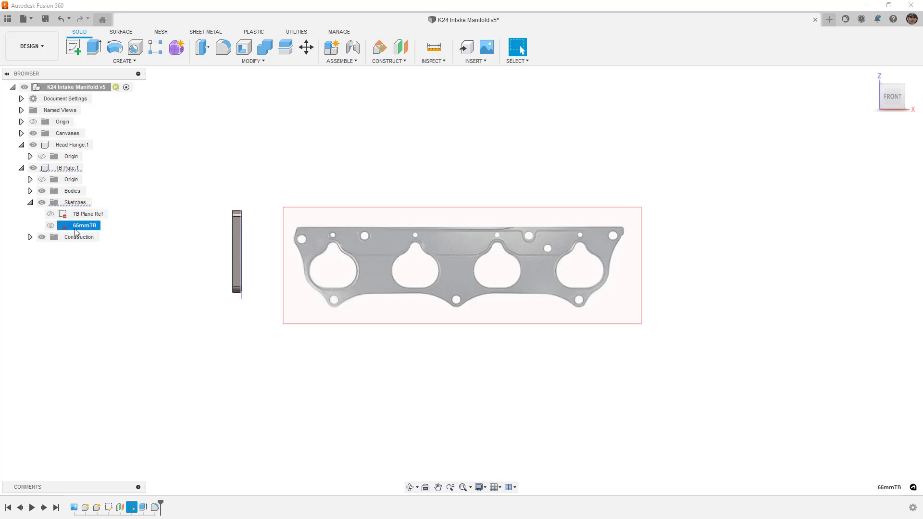
click(158, 258)
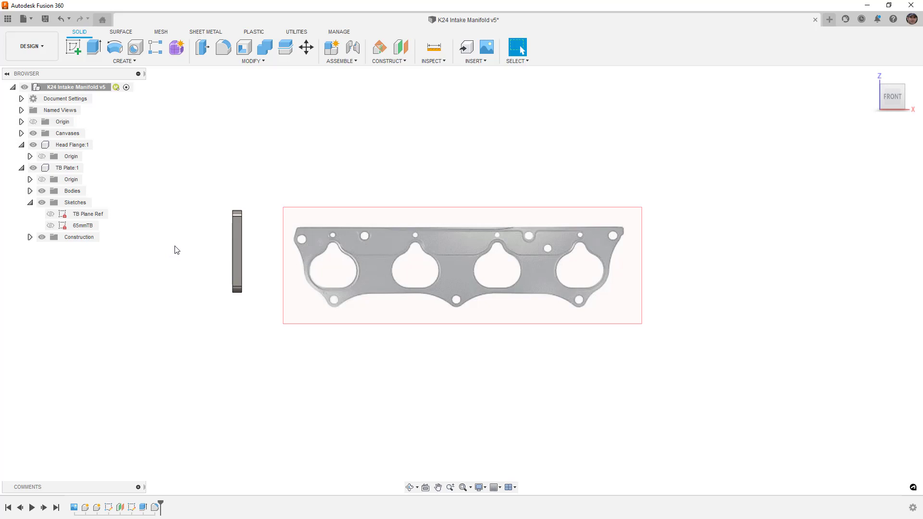
Show the origins of the TB Plate component and the top-level design, and list the TB Plate's construction geometry.
click(41, 181)
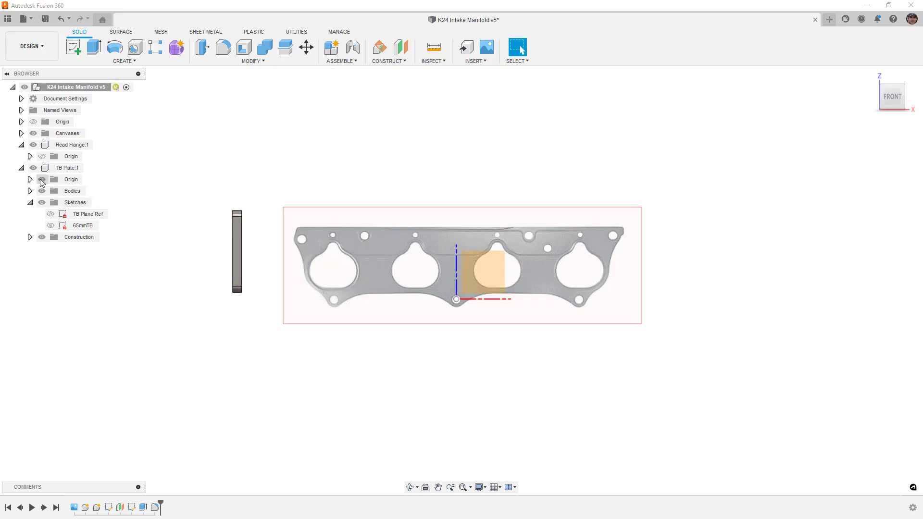
click(34, 122)
click(32, 122)
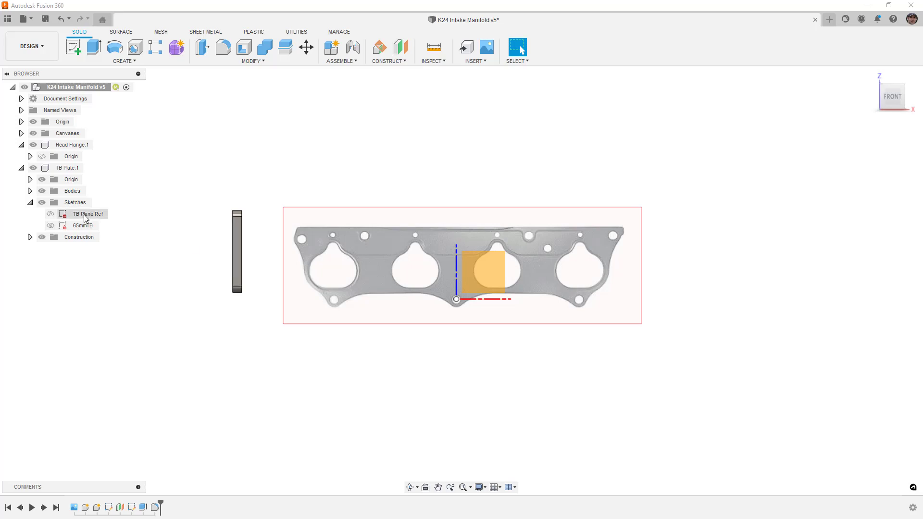
click(30, 237)
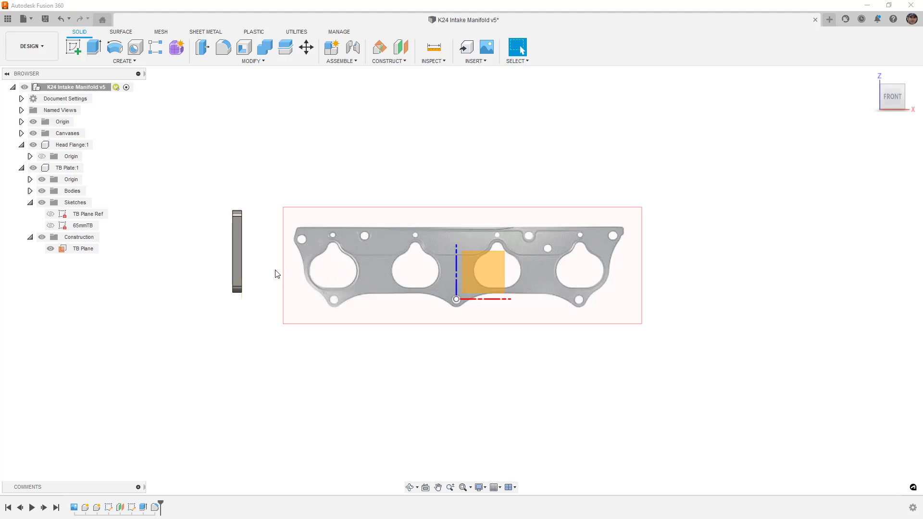
Move the TB Plate component freely up and away from the gasket canvas and capture its new position.
middle_drag(276, 272, 342, 266)
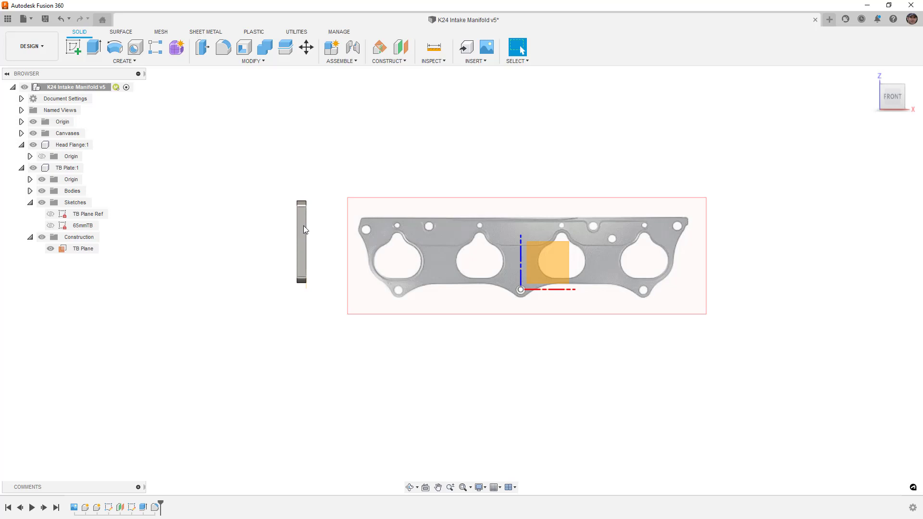
drag(304, 232, 246, 150)
click(480, 171)
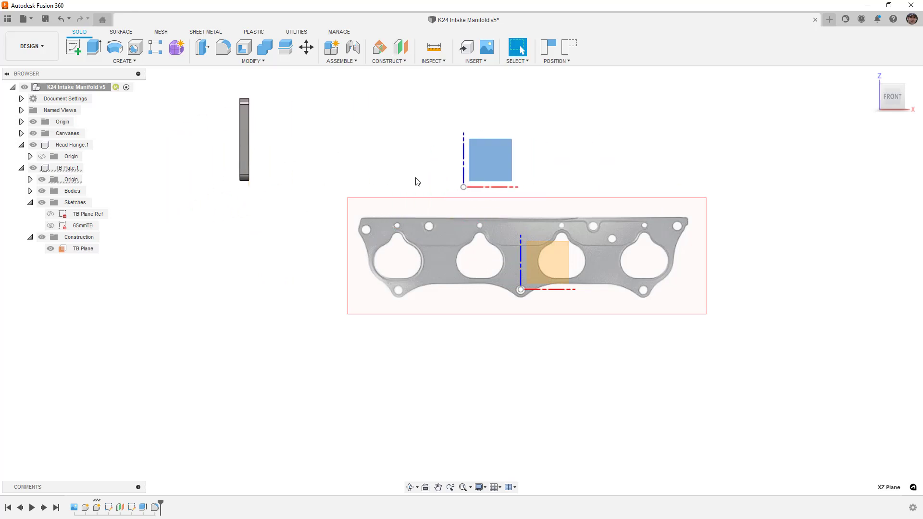
click(69, 181)
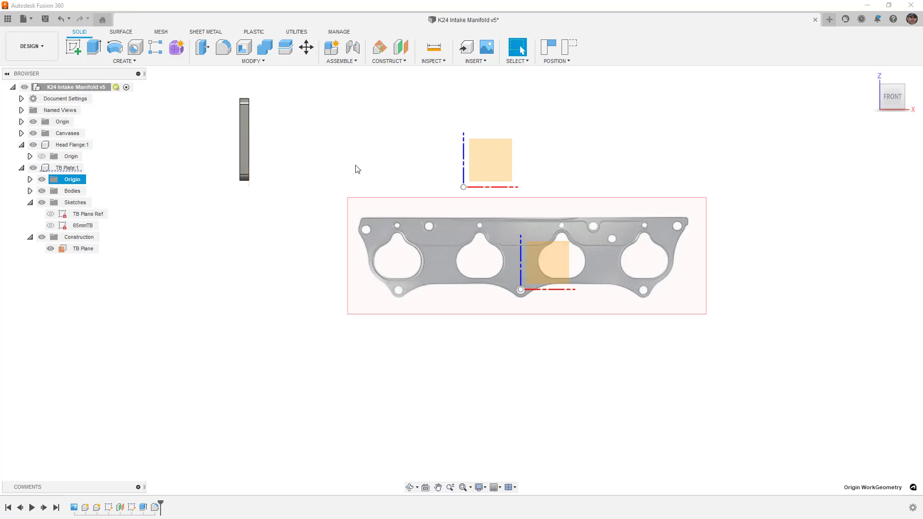
click(547, 46)
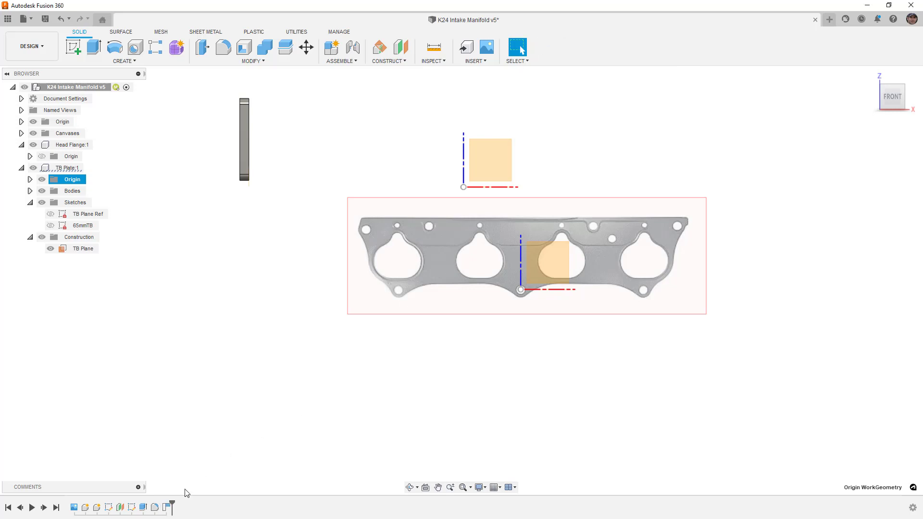
Delete the captured position feature from the design history.
click(167, 508)
right_click(168, 508)
click(192, 455)
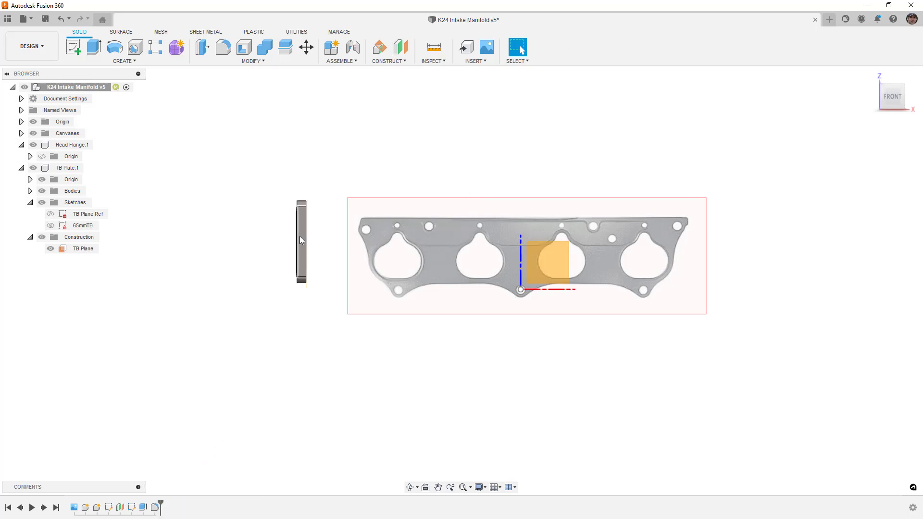
Move the TB Plate component off its original position, revert it, and restore a displaced position.
drag(302, 239, 224, 185)
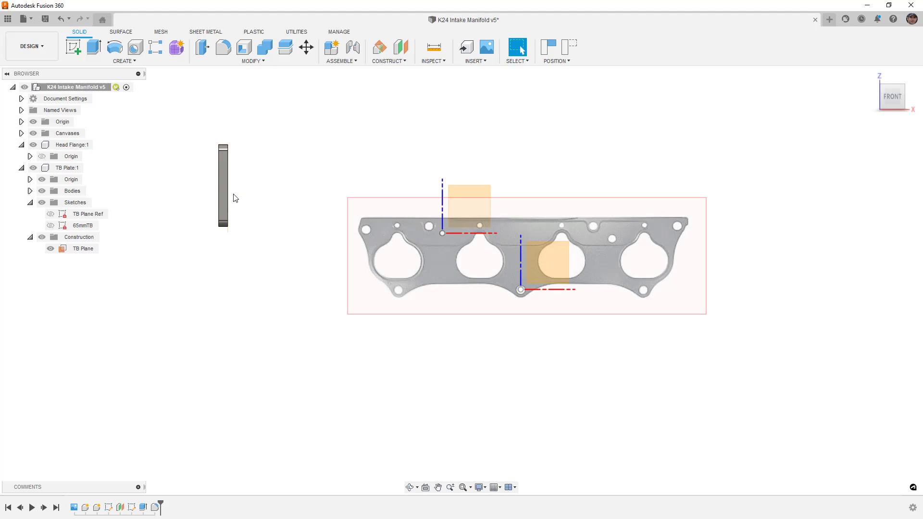
click(569, 48)
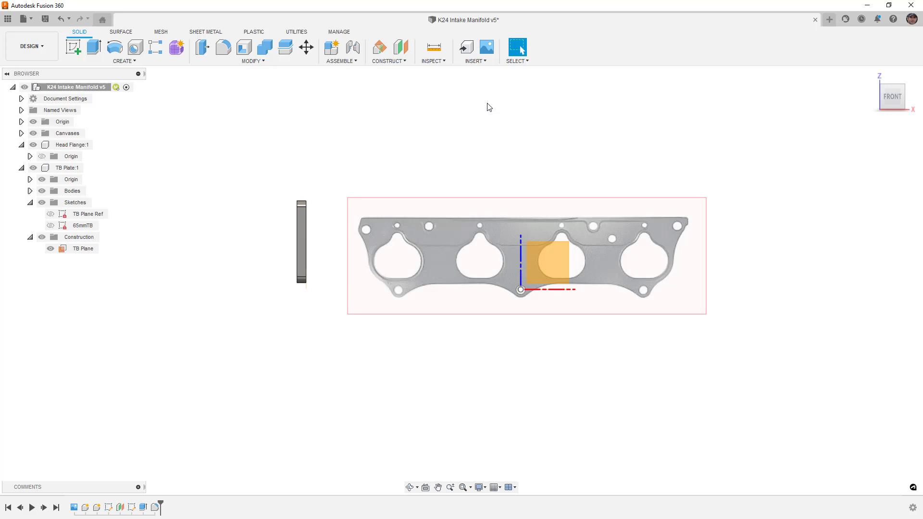
key(ctrl+z)
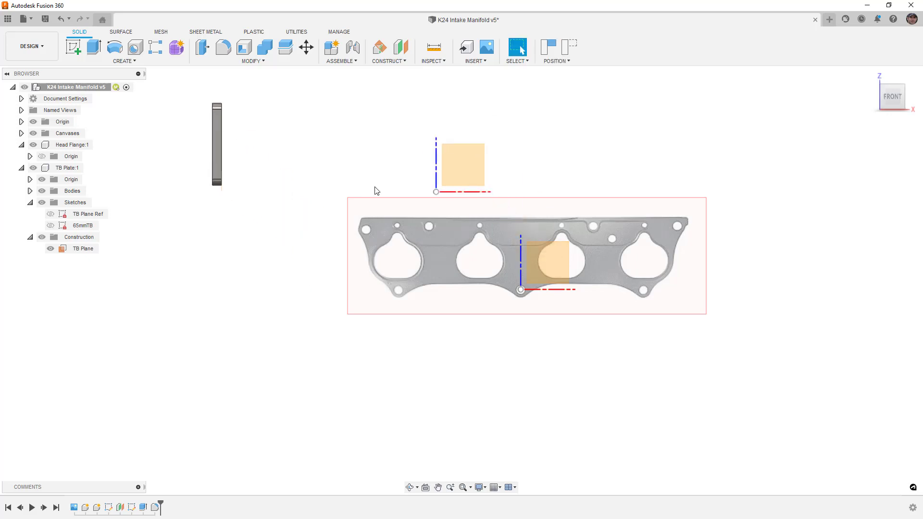
Measure the distance between the TB Plate origin point and the design origin point, and revert the component's position.
click(436, 193)
click(521, 290)
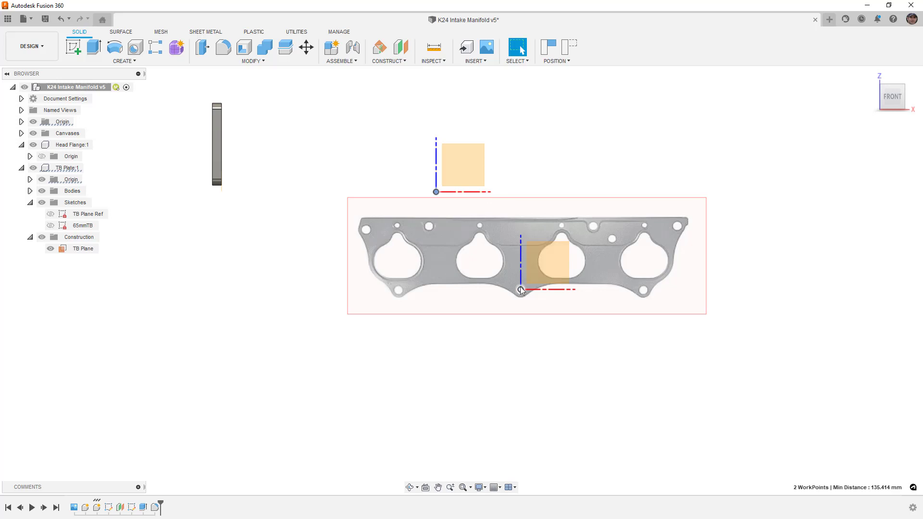
shift+middle_drag(480, 278, 497, 311)
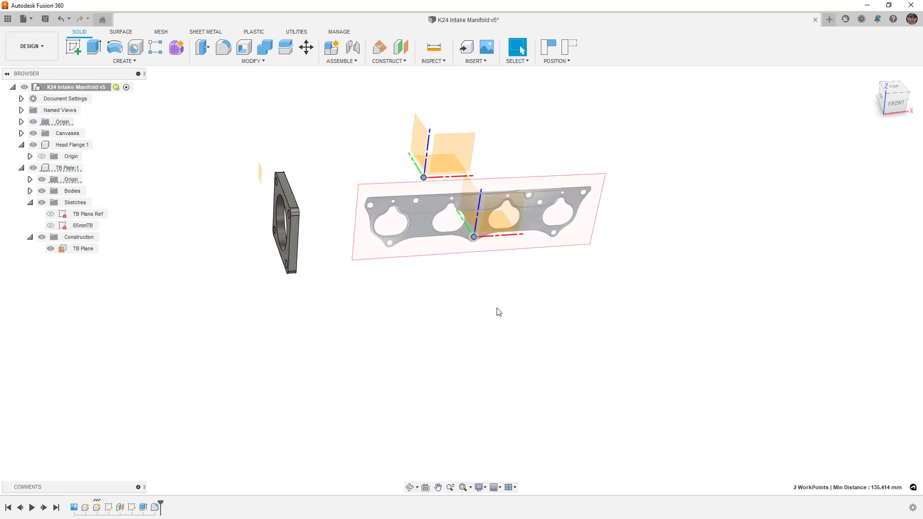
click(570, 46)
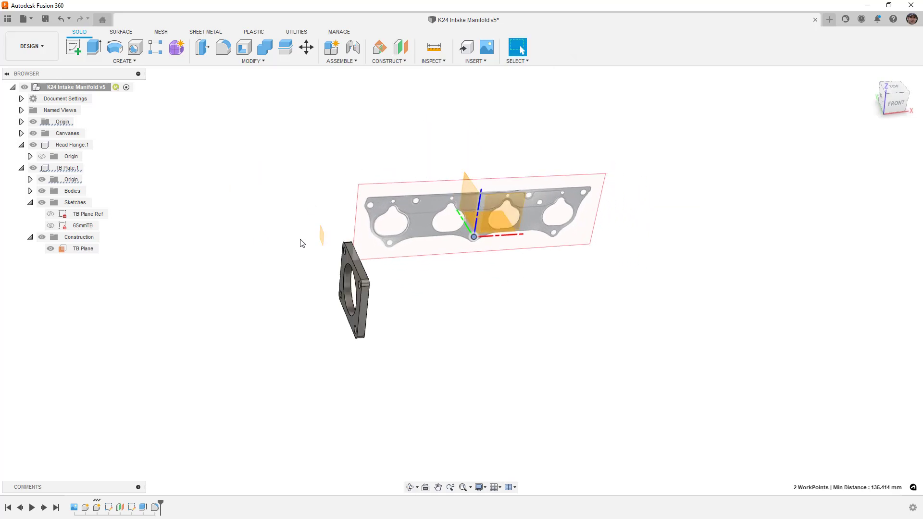
Hide the TB Plane, the top-level origin and the TB Plate origin, leaving the plate body shown.
click(55, 250)
click(51, 248)
click(42, 190)
click(33, 122)
click(41, 191)
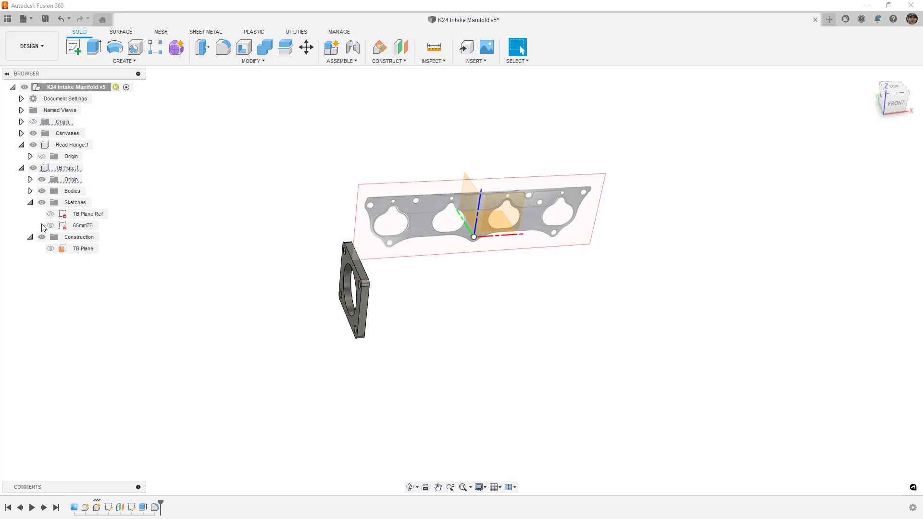
click(41, 179)
Move the TB Plate component off its original position twice, reverting its position each time.
drag(353, 301, 294, 261)
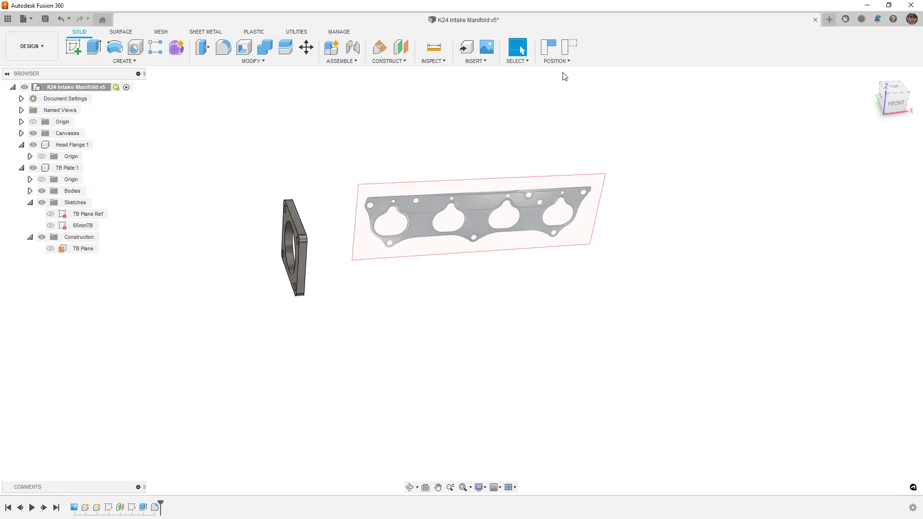
click(567, 47)
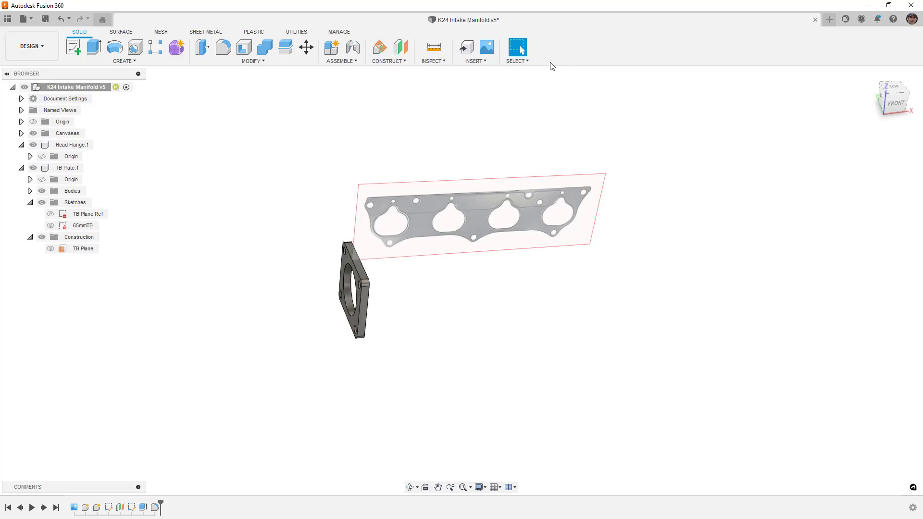
drag(359, 288, 256, 167)
click(90, 51)
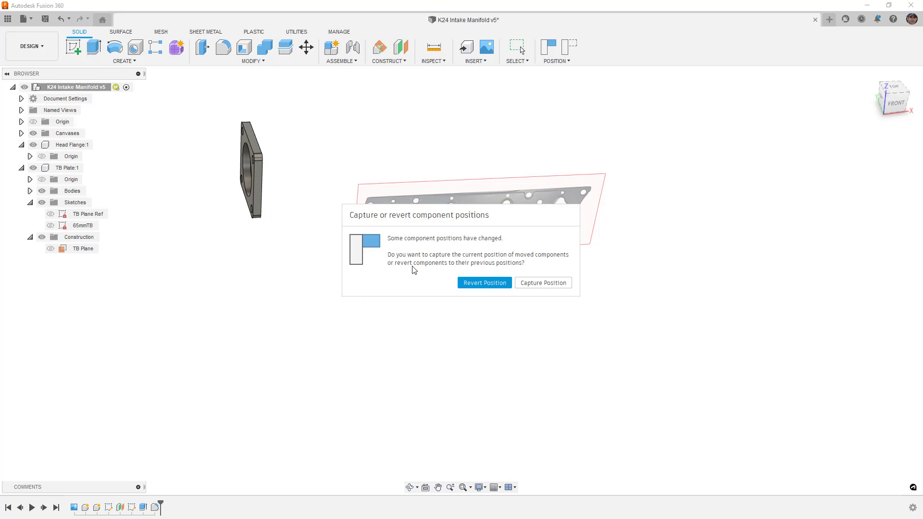
click(485, 283)
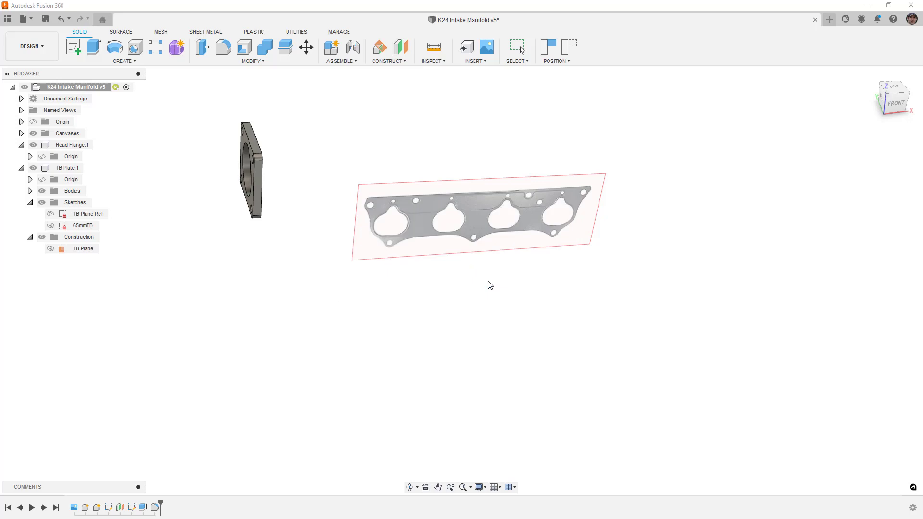
click(900, 238)
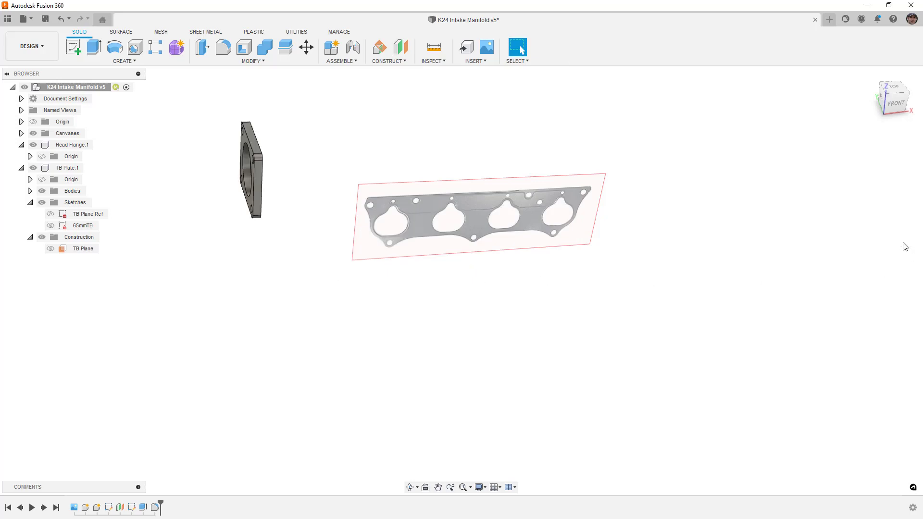
click(569, 47)
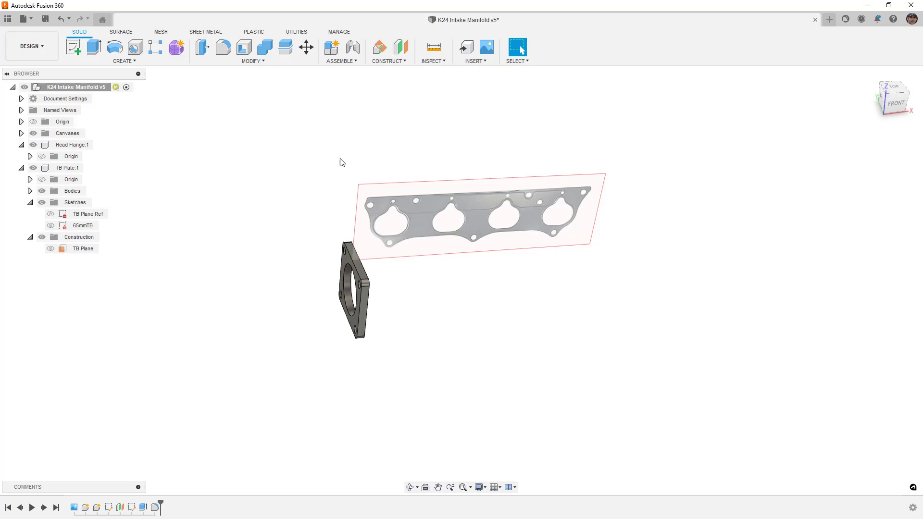
Ground the TB Plate component in place, and unground it again.
right_click(67, 171)
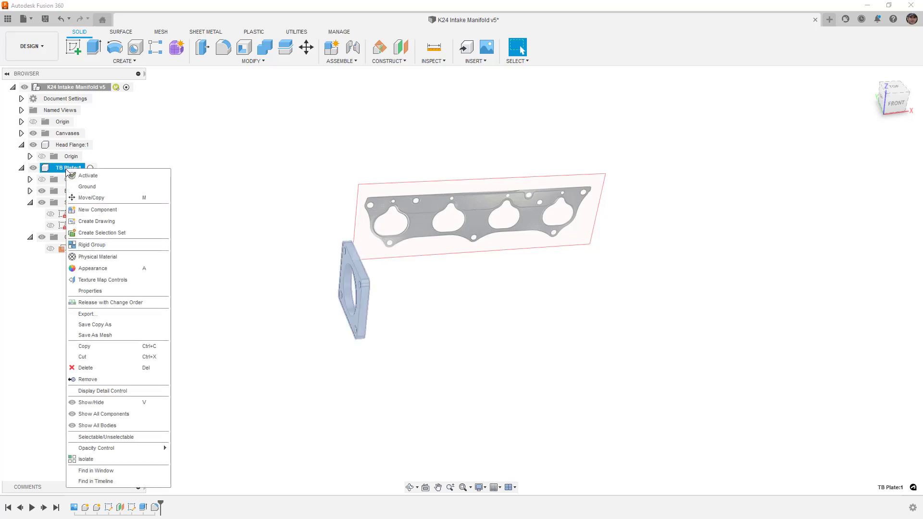
click(88, 192)
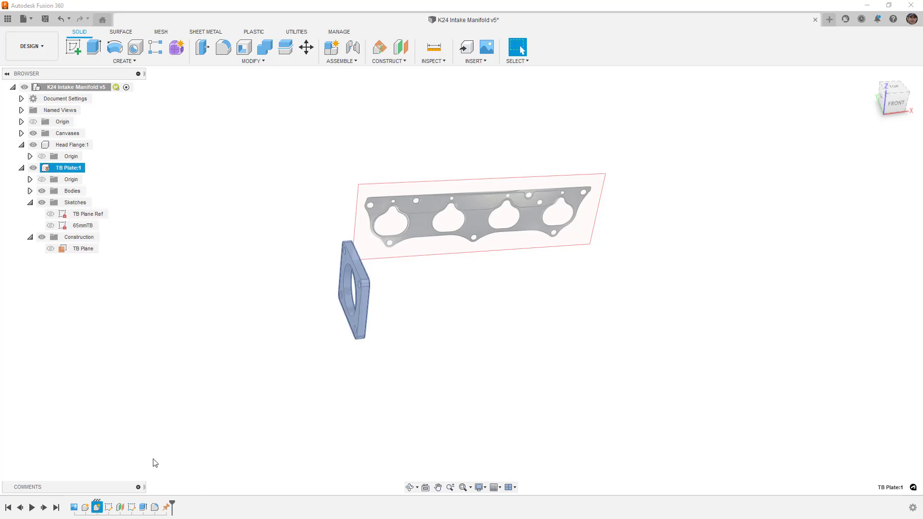
click(165, 508)
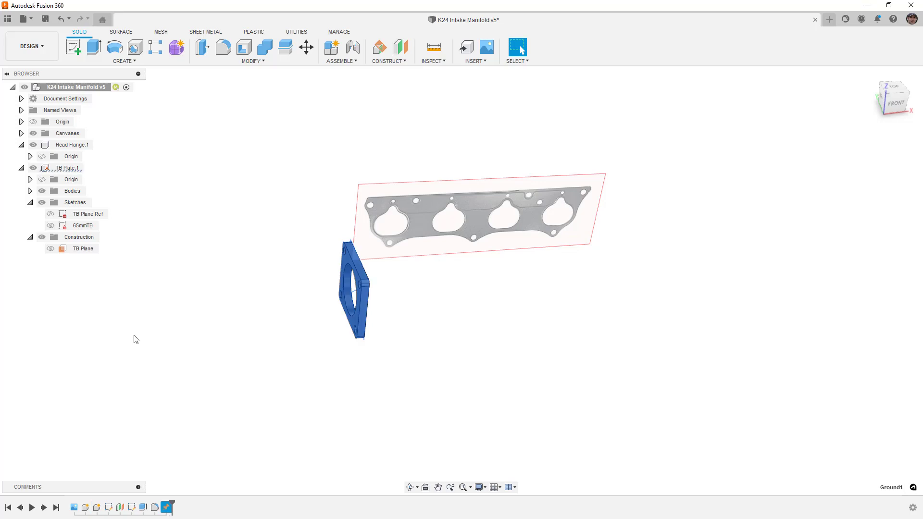
right_click(67, 168)
click(94, 177)
click(193, 383)
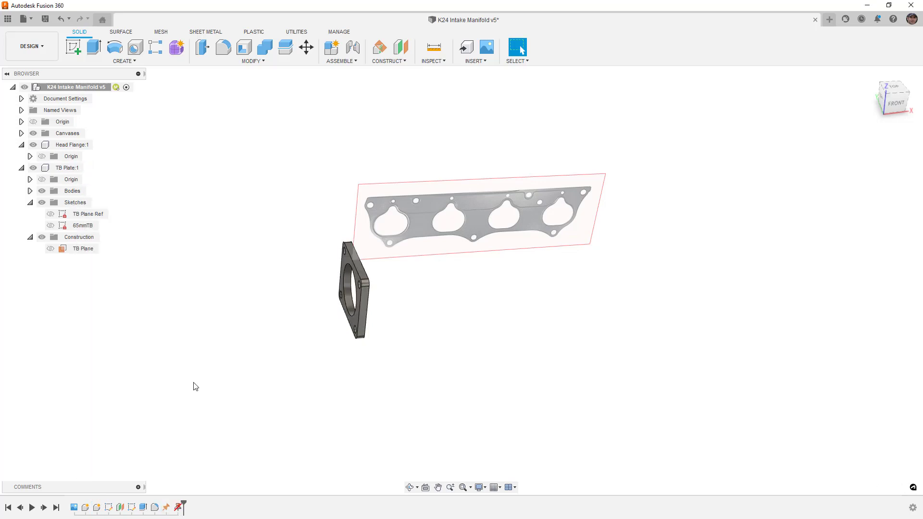
click(178, 508)
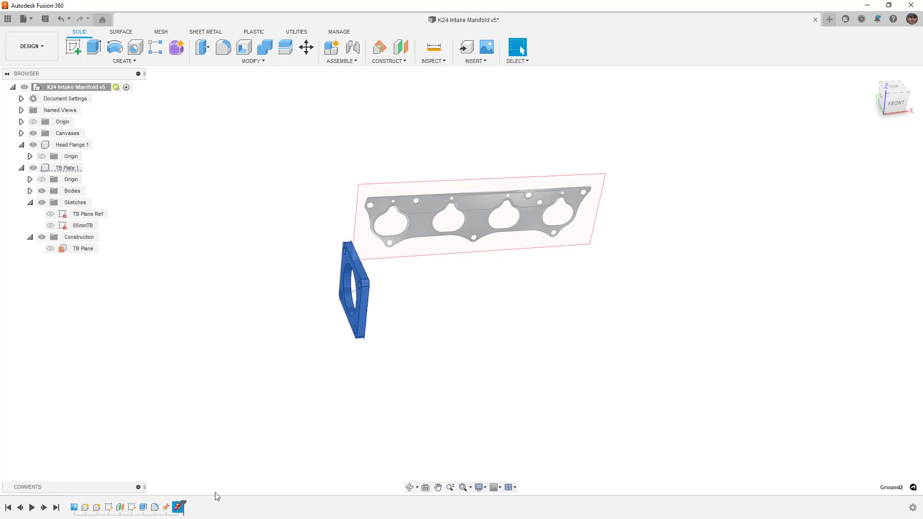
Delete the unground and ground features of the TB Plate from the design history.
key(Delete)
click(167, 508)
key(Delete)
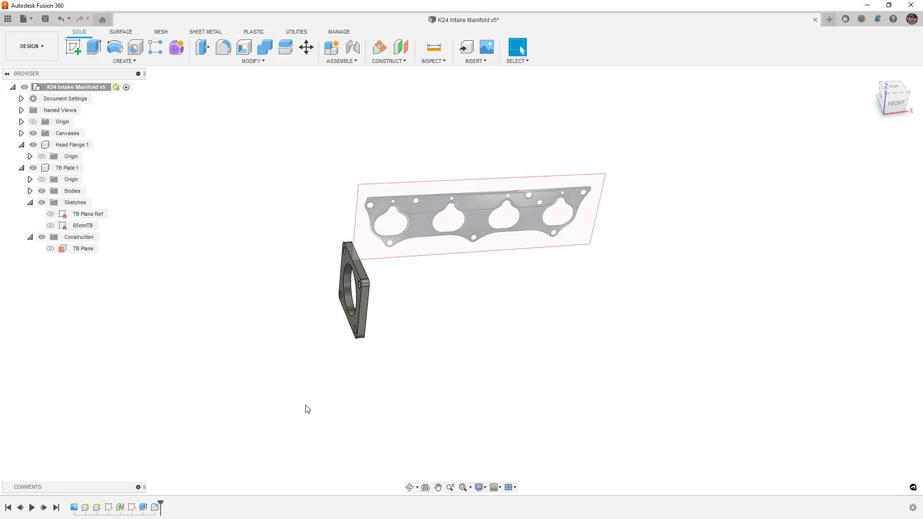
Displace the TB Plate component to either side of its original position, restoring the previous position after each move.
drag(363, 319, 324, 310)
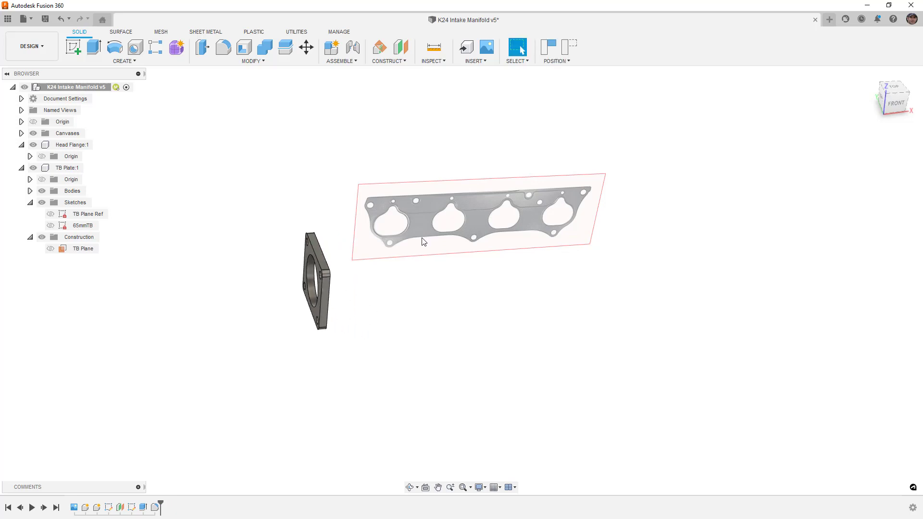
click(569, 47)
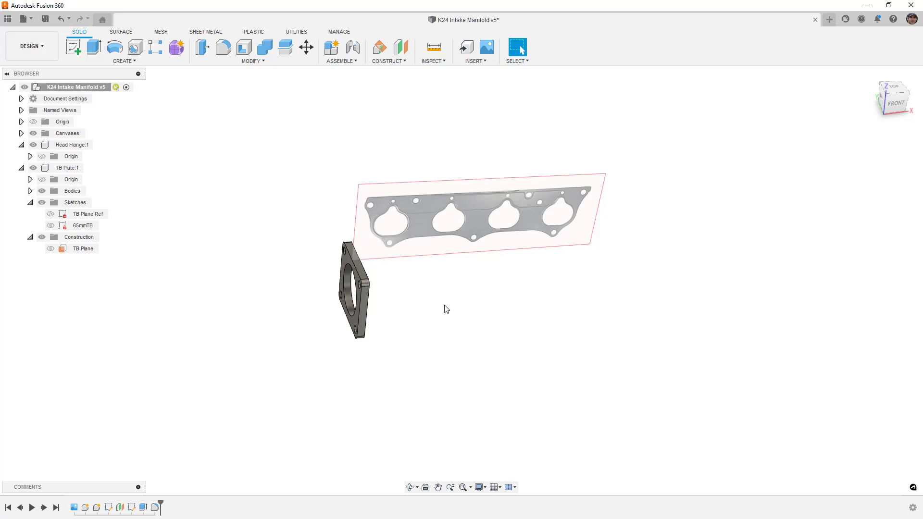
drag(364, 293, 431, 337)
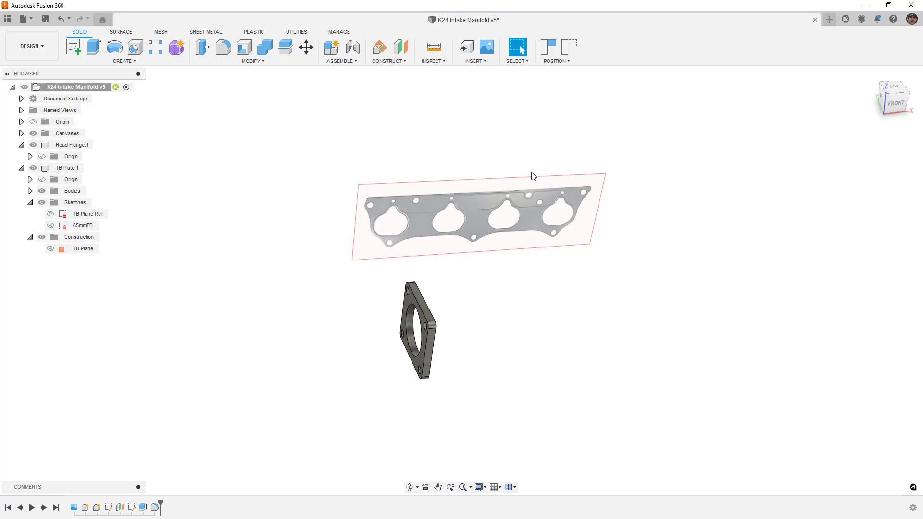
click(571, 46)
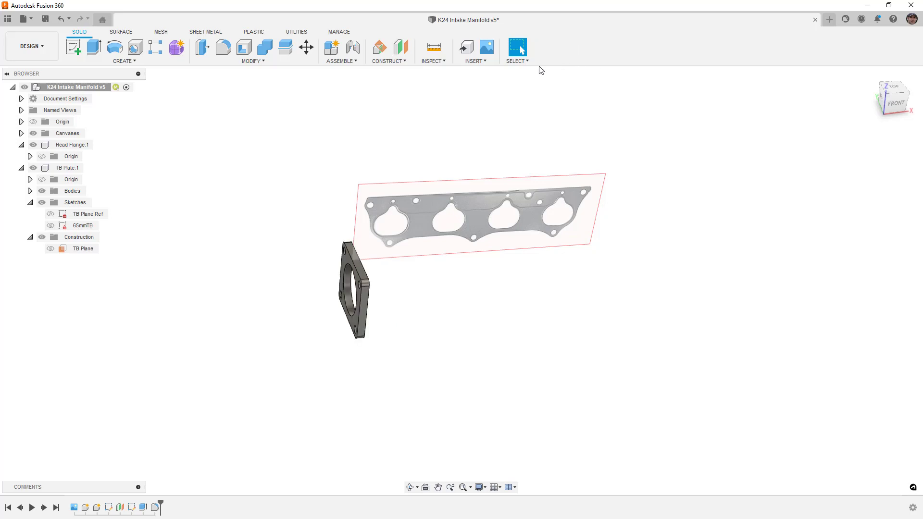
Save the design as a new version.
key(ctrl+s)
key(Return)
Activate the Head Flange component, and reactivate the top-level K24 Intake Manifold design.
click(97, 146)
click(98, 145)
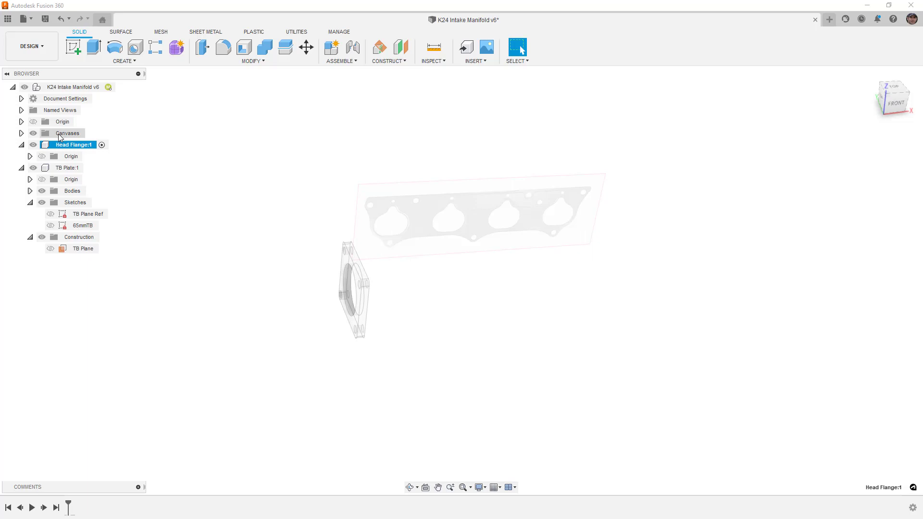
click(127, 87)
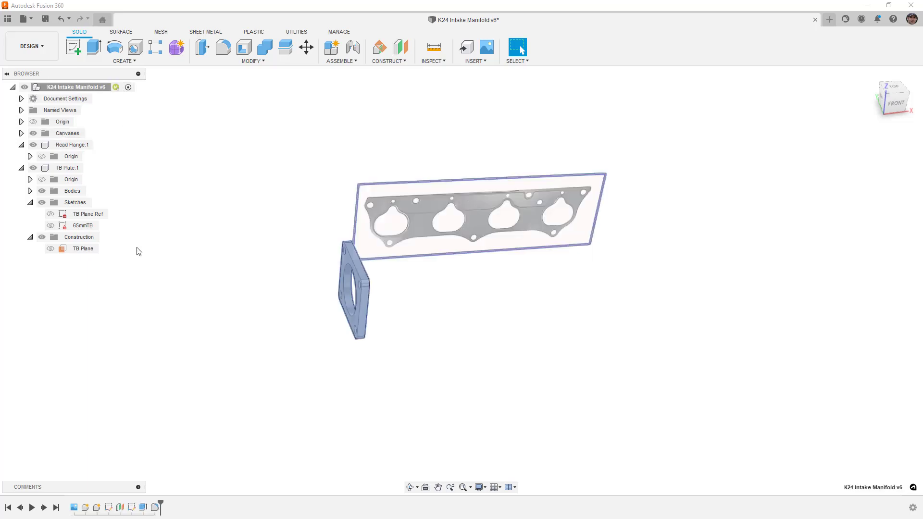
Reorder the design history so the Gasket canvas follows the Head Flange component, and expand the Canvases folder.
click(74, 508)
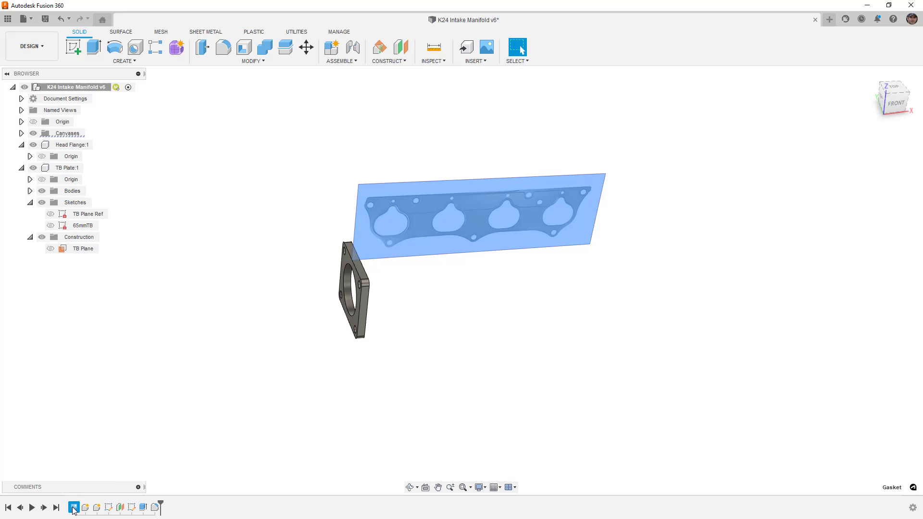
drag(73, 508, 92, 509)
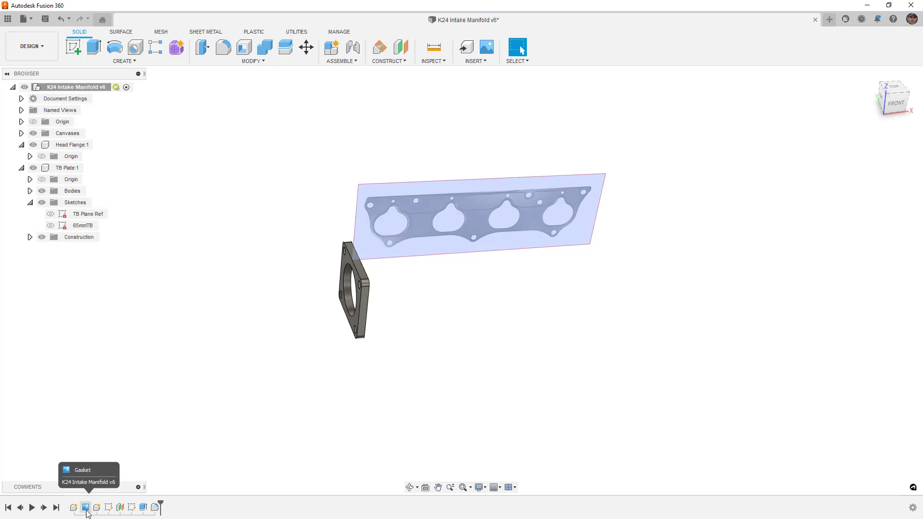
click(73, 508)
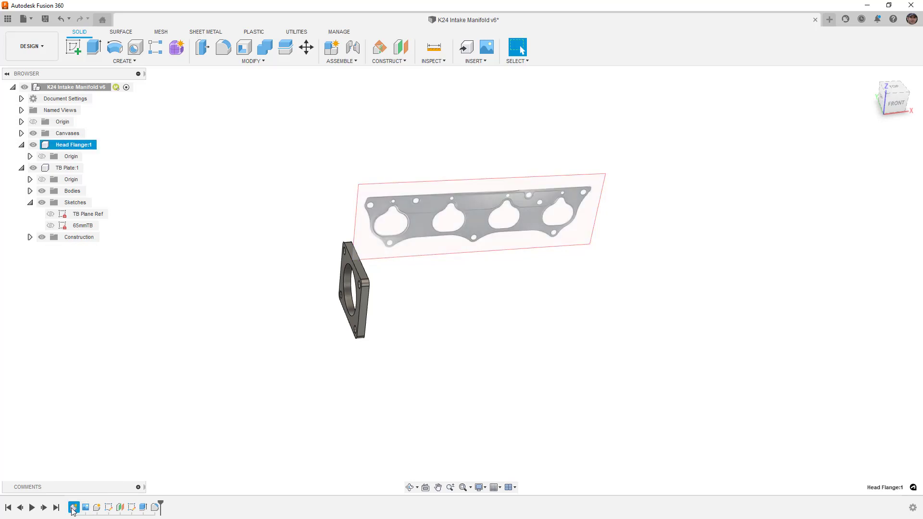
click(21, 133)
Try to move the Gasket canvas into the Head Flange component.
click(63, 147)
mouse_move(63, 150)
mouse_down()
mouse_move(68, 169)
mouse_move(67, 157)
mouse_up()
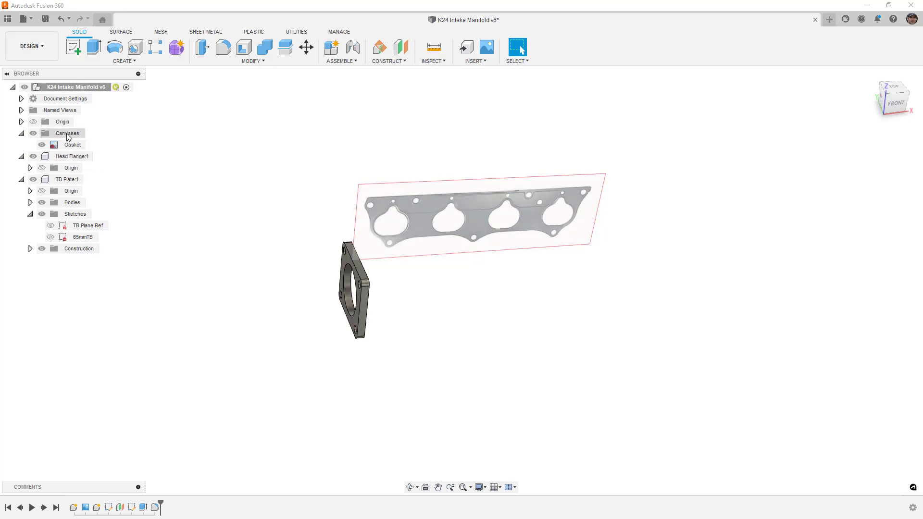
click(72, 156)
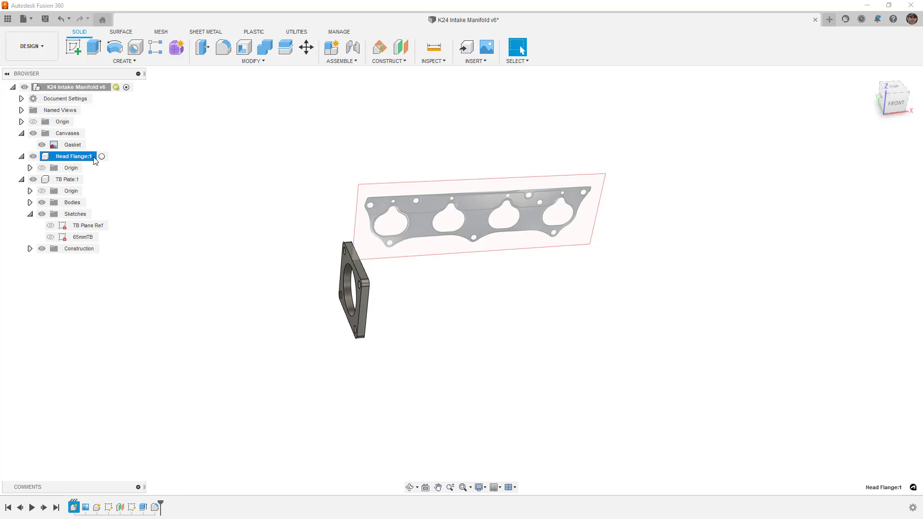
Roll the design history back to just after the Head Flange component, activate that component, and reactivate the top-level design.
drag(161, 503, 77, 503)
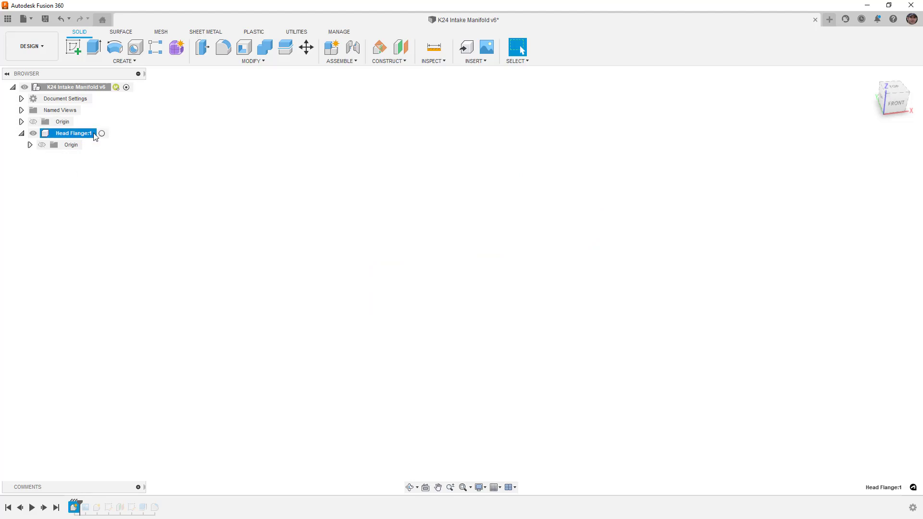
click(101, 134)
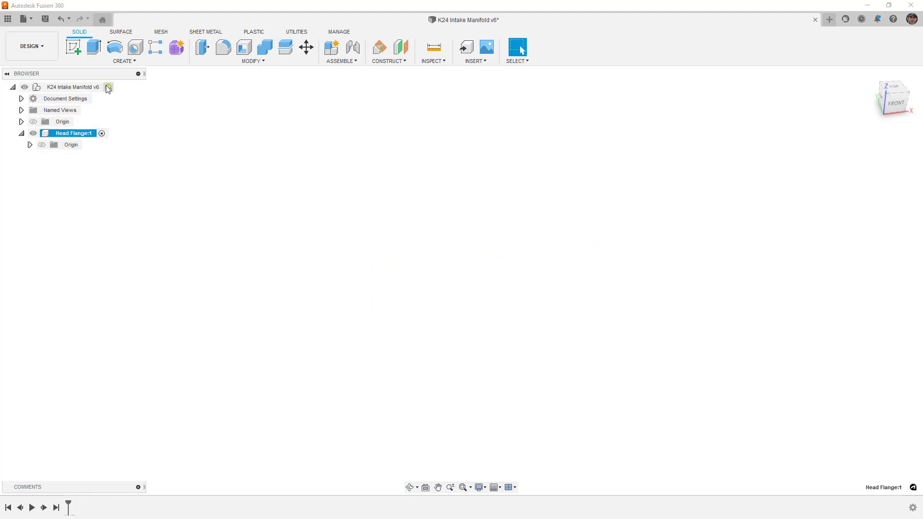
click(126, 87)
Roll the history forward past the Gasket canvas, try moving the canvas into Head Flange, and restore the full design history.
drag(79, 502, 90, 502)
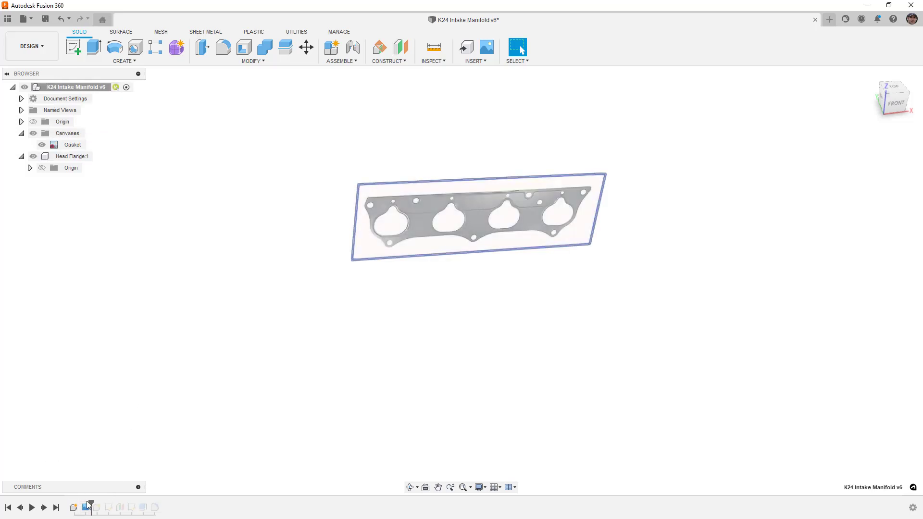
drag(72, 145, 72, 156)
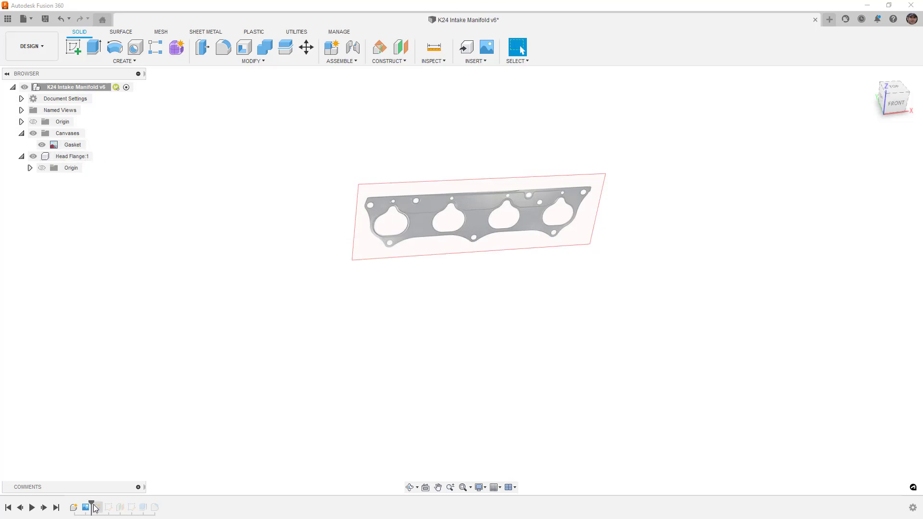
drag(91, 503, 161, 503)
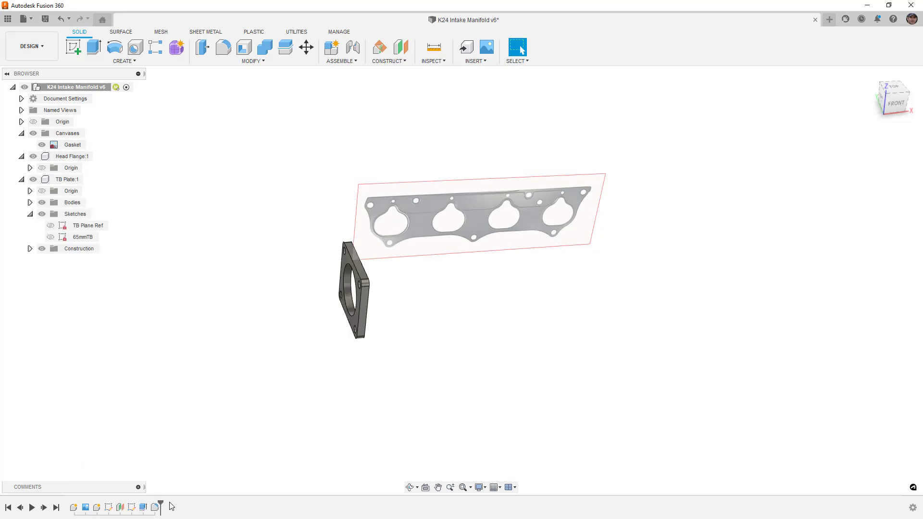
Edit the Gasket canvas and set its opacity to 100.
click(71, 144)
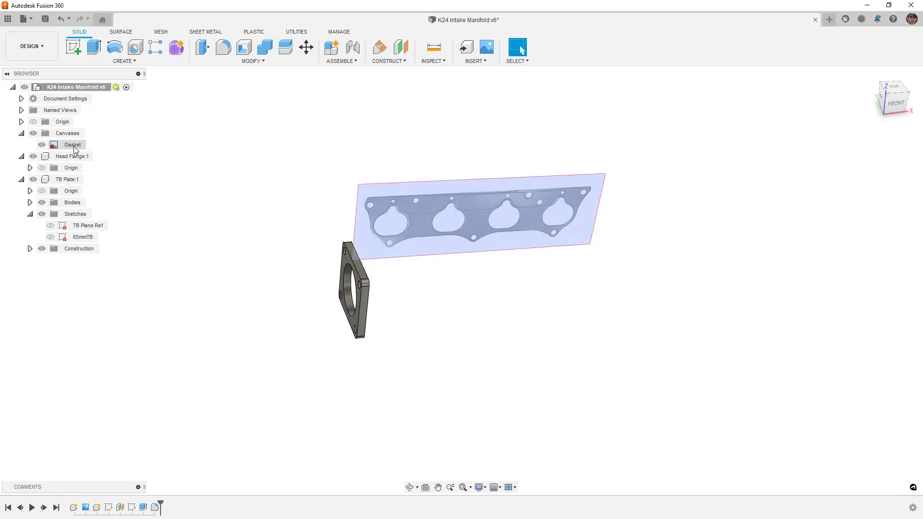
right_click(72, 144)
click(96, 166)
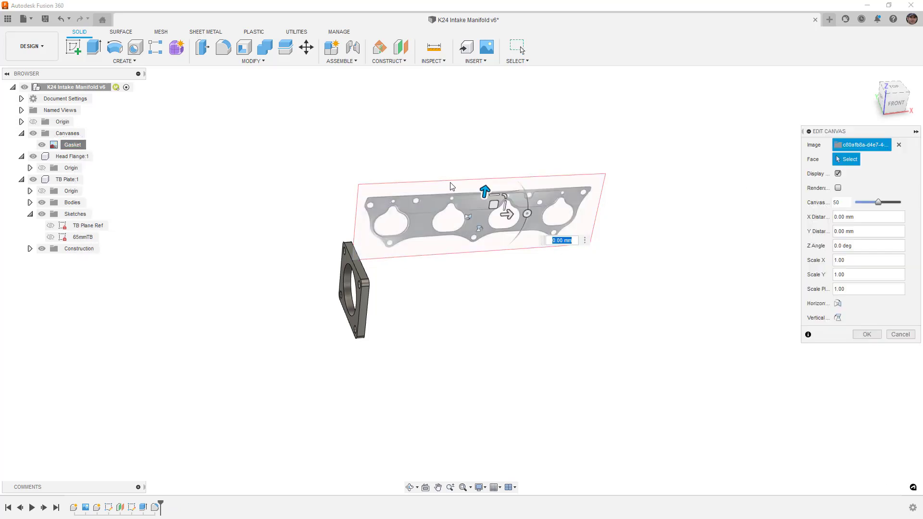
drag(877, 204, 915, 205)
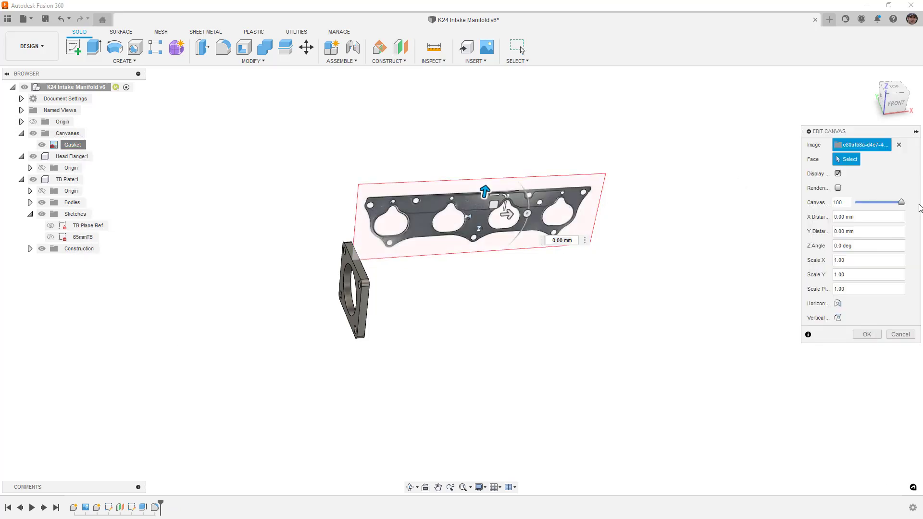
click(871, 335)
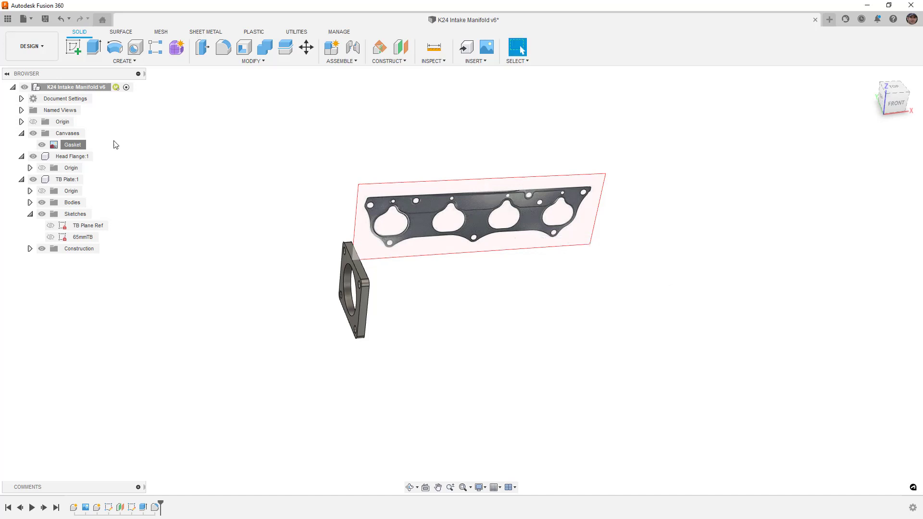
Activate the Head Flange component, and hide and collapse the TB Plate component, facing the gasket canvas from the front.
click(101, 156)
click(201, 173)
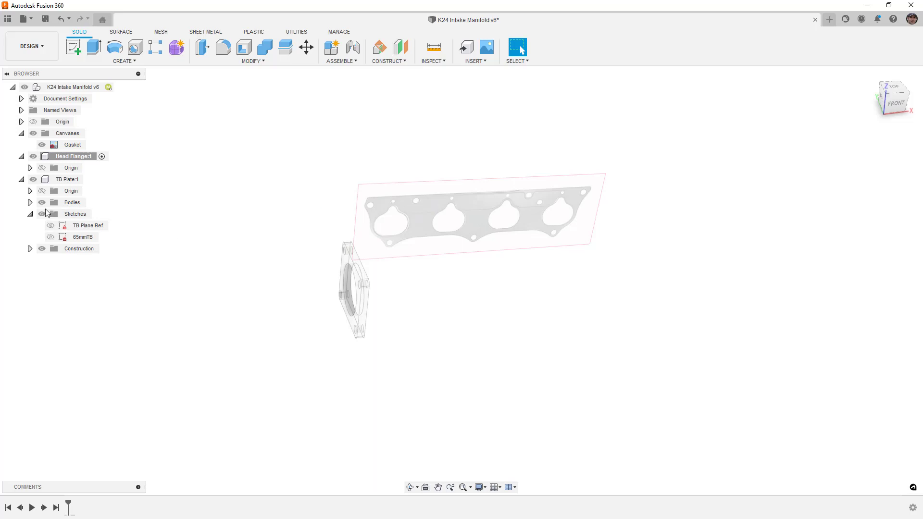
click(33, 179)
click(22, 180)
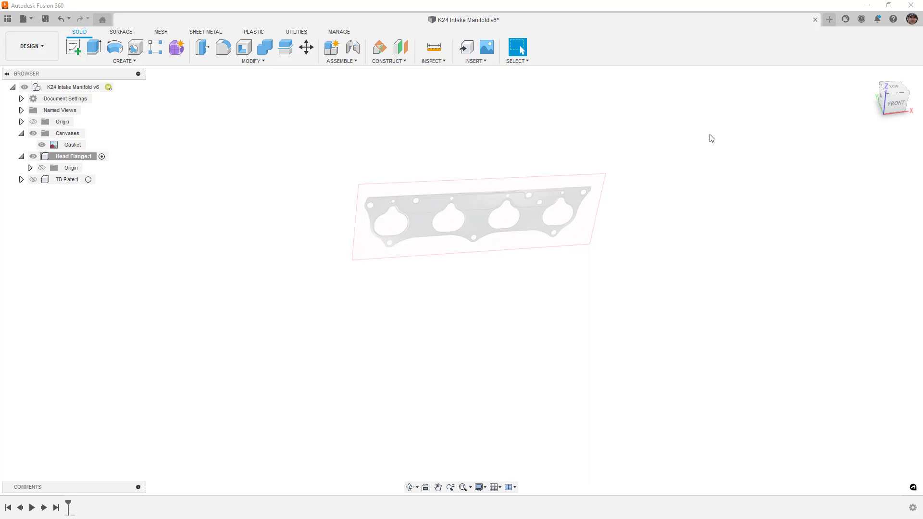
click(895, 102)
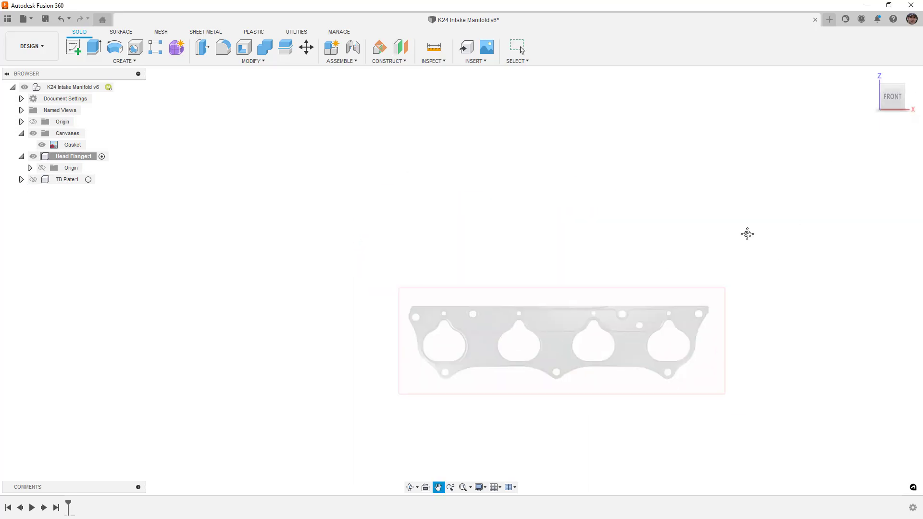
Start a sketch on the front XZ origin plane in the Head Flange component.
middle_drag(771, 253, 623, 124)
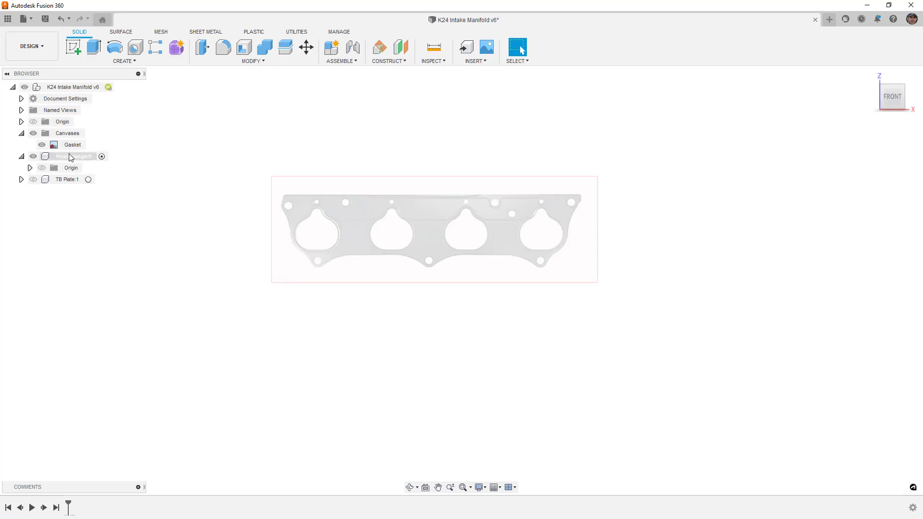
click(73, 50)
mouse_move(185, 173)
shift+middle_down()
mouse_move(273, 197)
mouse_move(253, 198)
shift+middle_up()
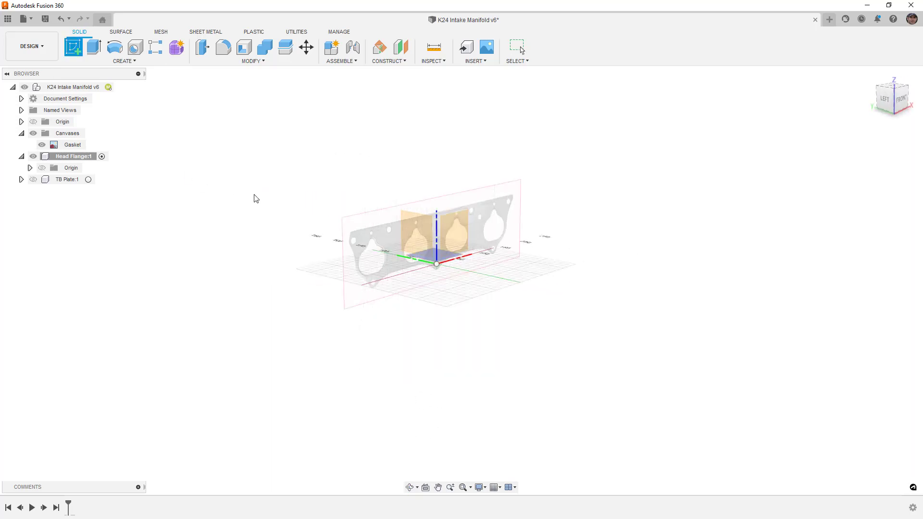
click(455, 226)
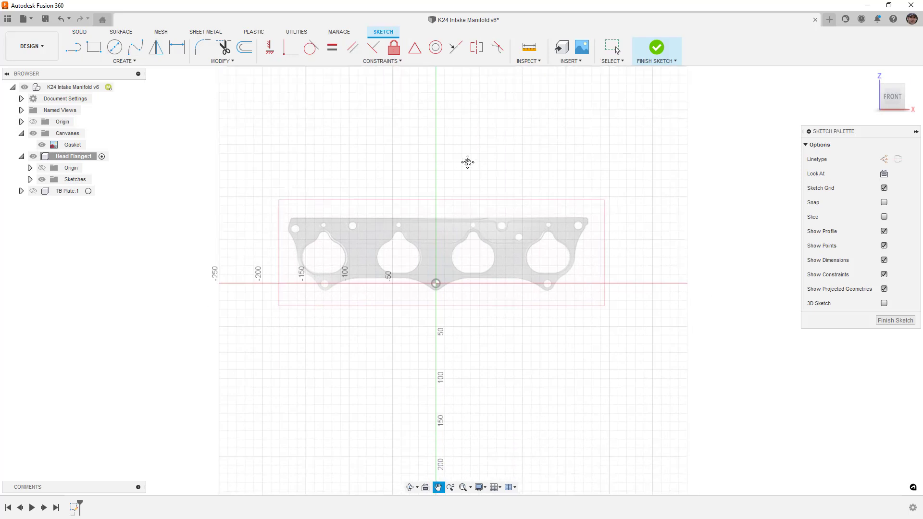
Draw a circle centred on the origin over the gasket's lower middle bolt hole and set its diameter to 8.5 mm.
scroll(443, 241, up, 7)
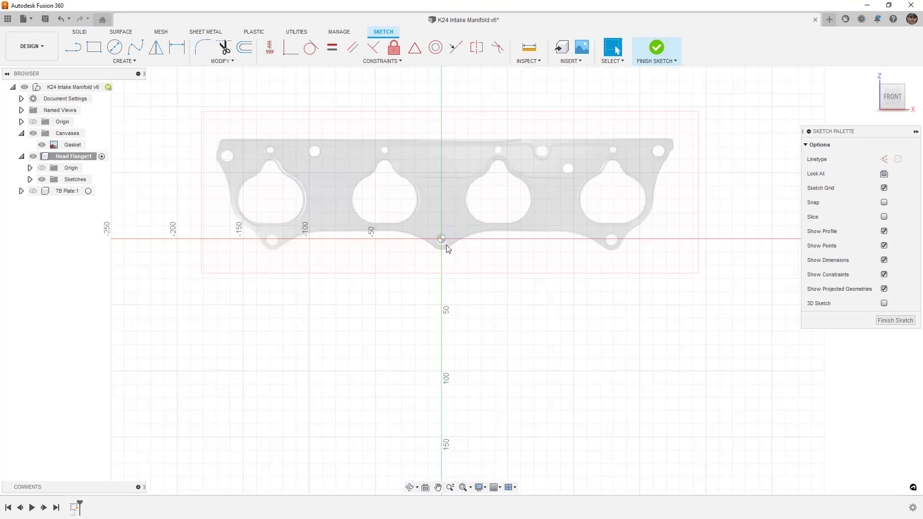
scroll(443, 240, up, 3)
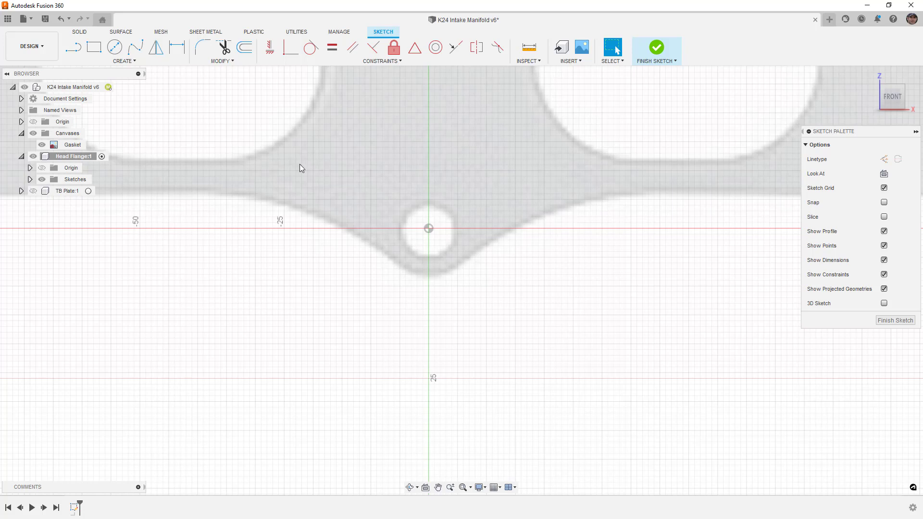
click(114, 47)
click(429, 229)
click(439, 253)
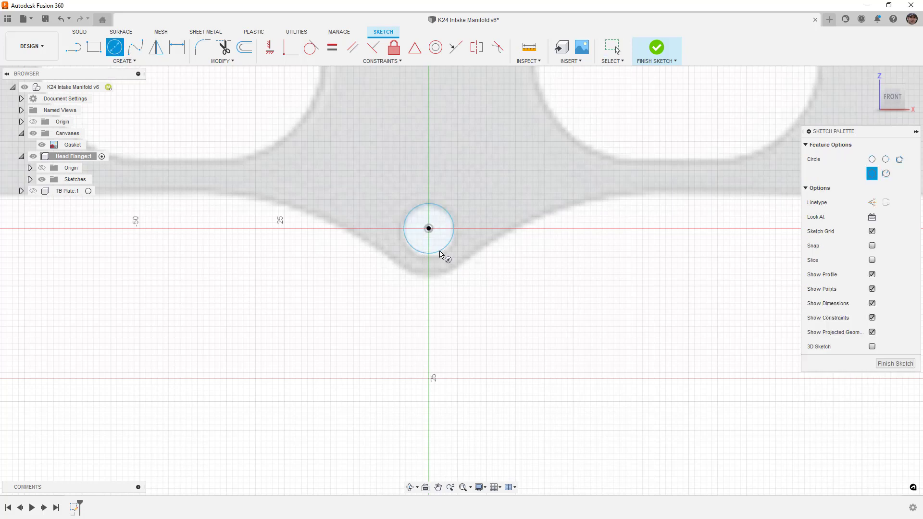
click(177, 47)
click(453, 237)
click(498, 275)
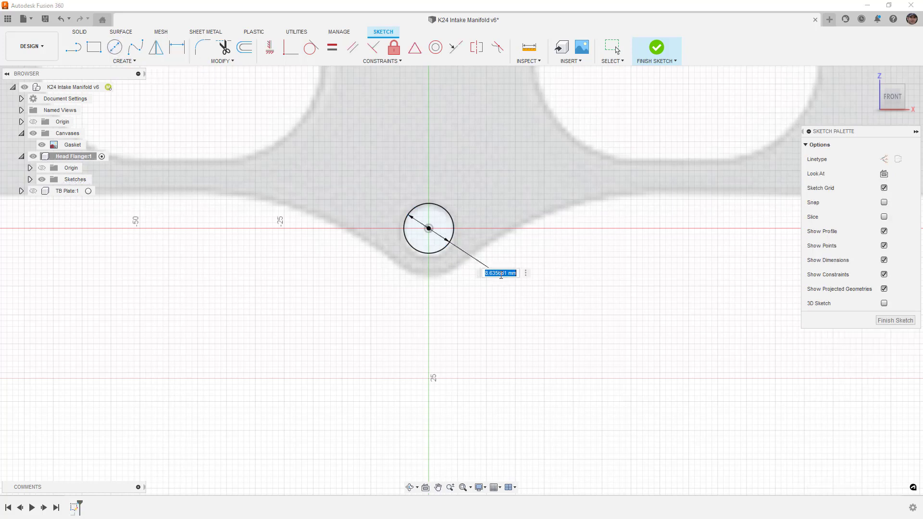
text(9)
key(Return)
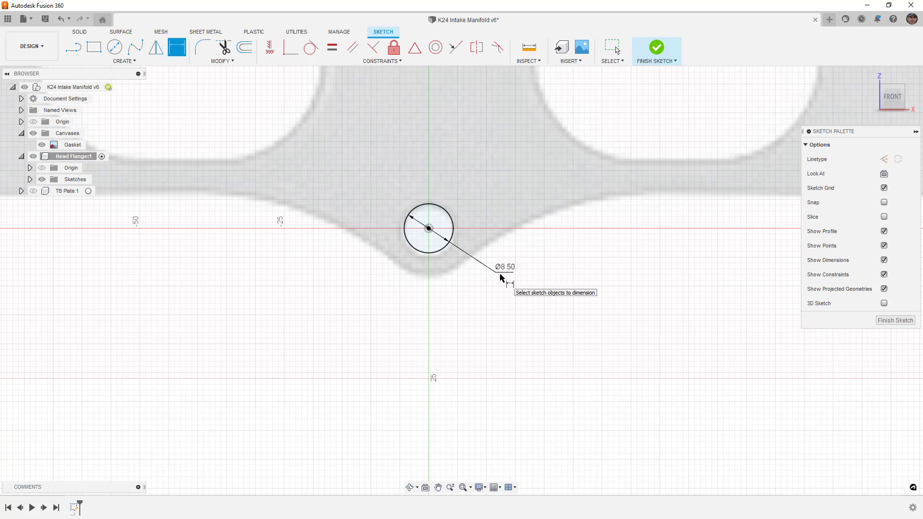
Draw circles over the gasket's lower-left bolt hole, the two upper-left bolt holes, and the inner and outer upper-right bolt holes on the top edge.
scroll(433, 265, down, 5)
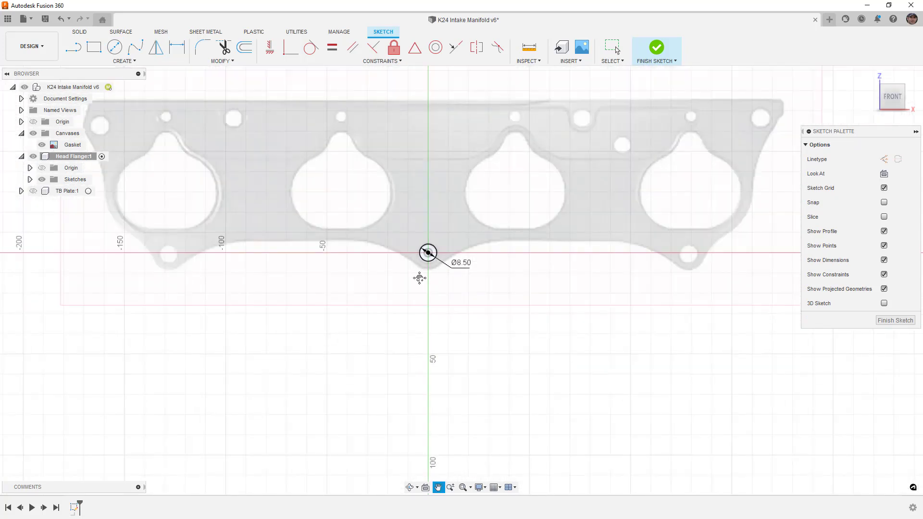
scroll(423, 282, down, 2)
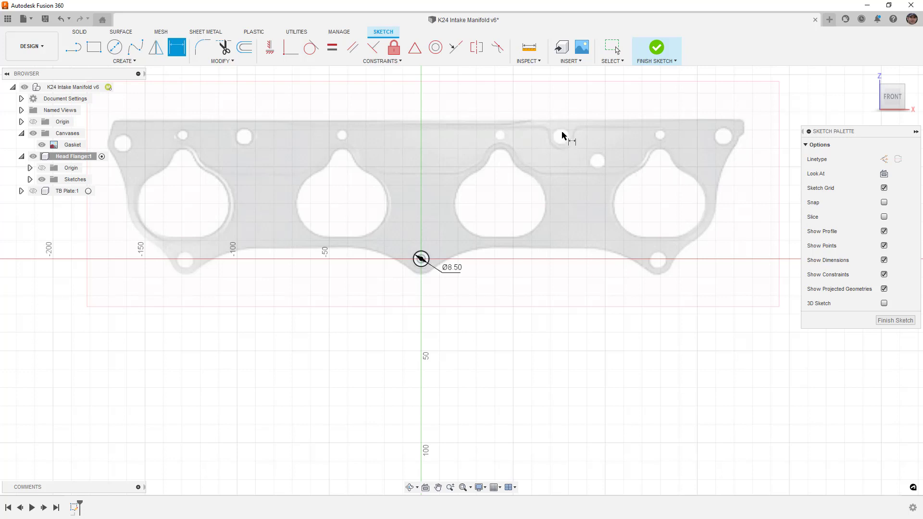
click(115, 47)
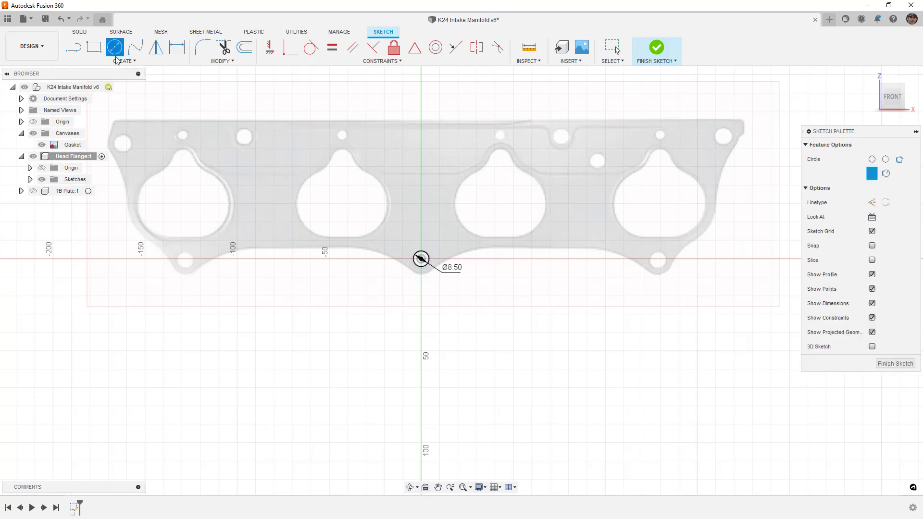
click(185, 259)
click(192, 266)
click(123, 144)
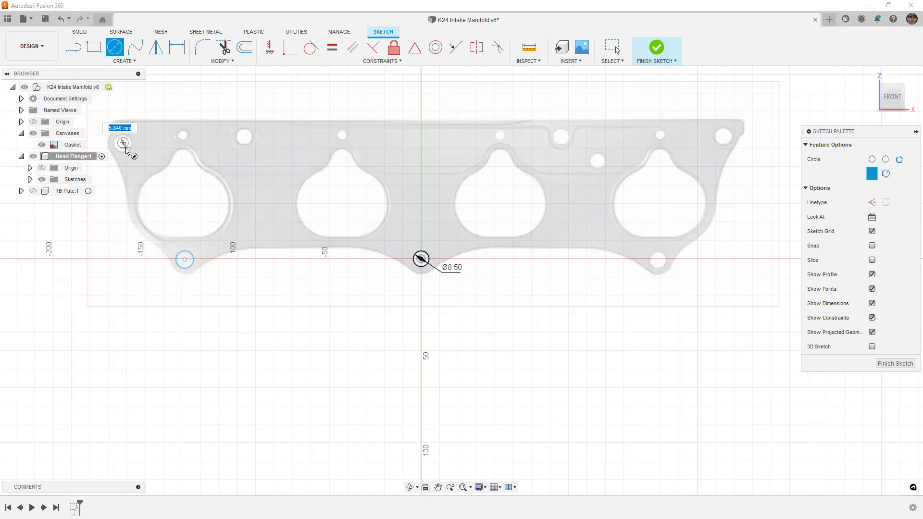
click(131, 149)
click(243, 136)
click(250, 143)
click(560, 137)
click(567, 143)
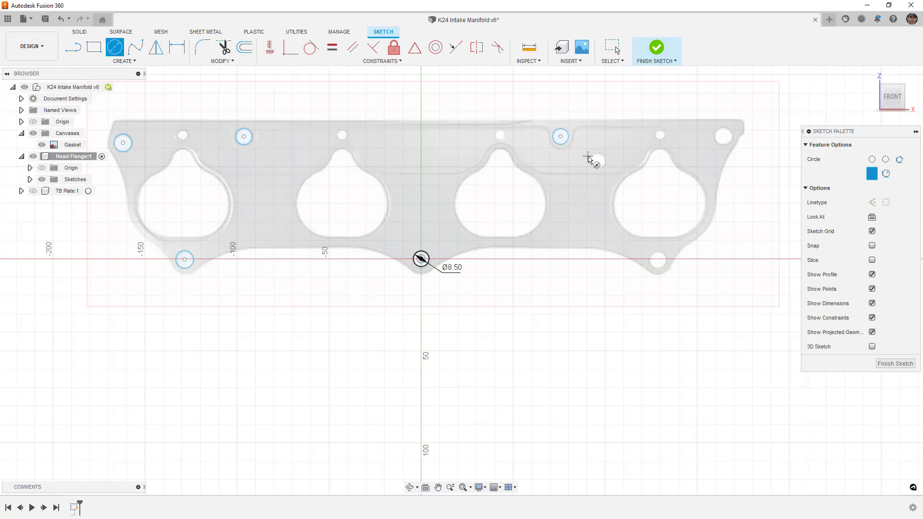
click(722, 137)
click(729, 143)
Make the lower-left circle and the four upper circles equal to the 8.5 mm circle at the origin.
click(332, 50)
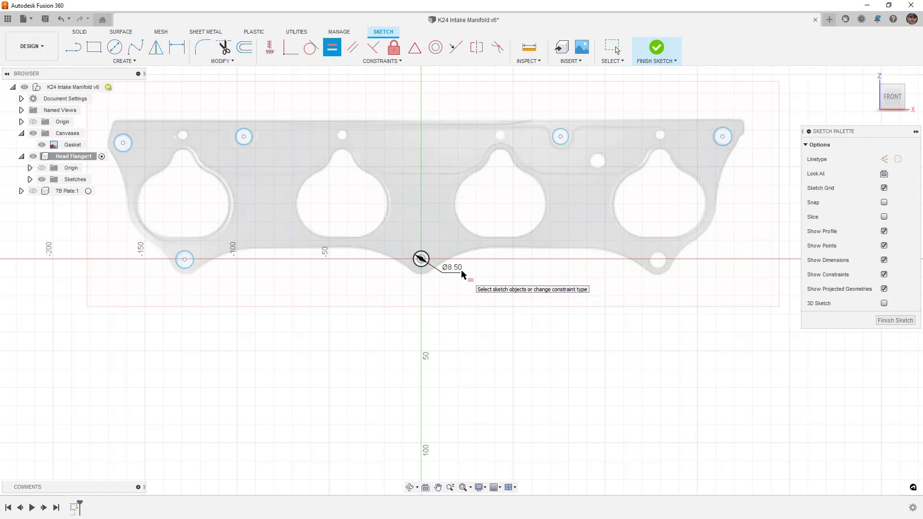
click(426, 257)
click(194, 260)
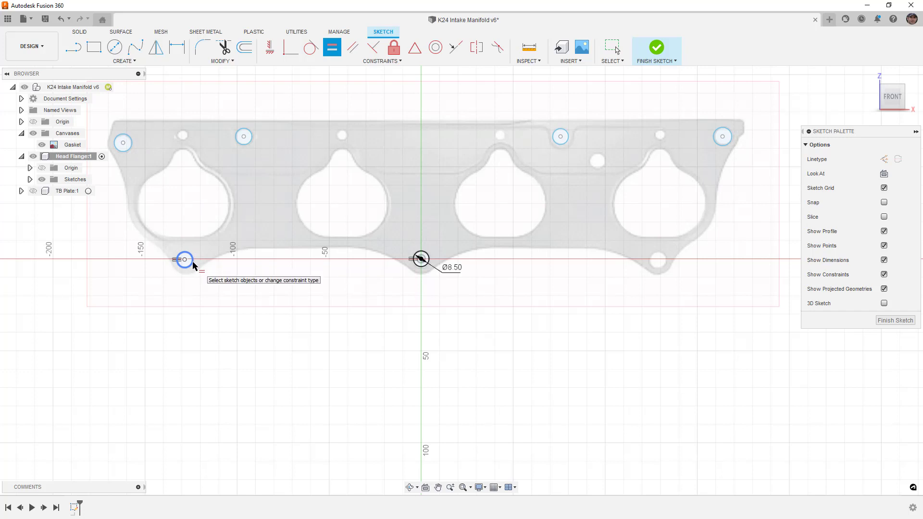
click(421, 260)
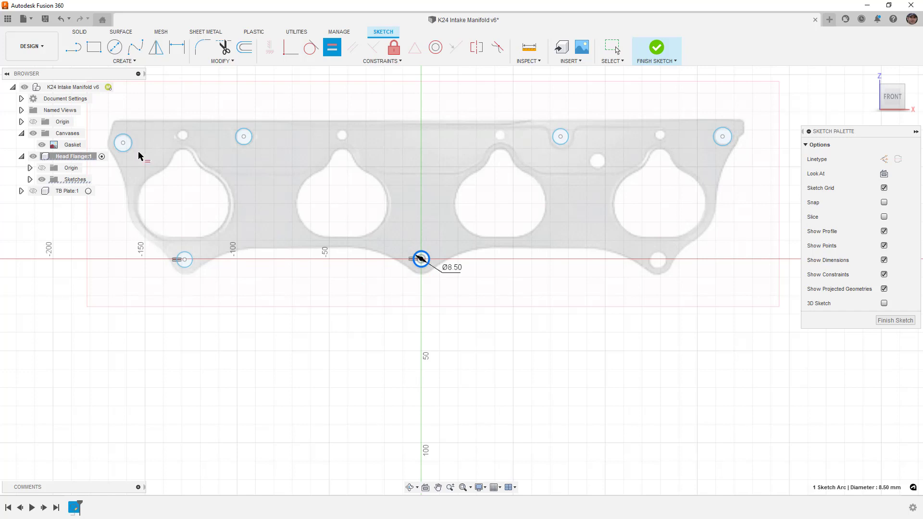
click(123, 143)
click(421, 268)
click(248, 144)
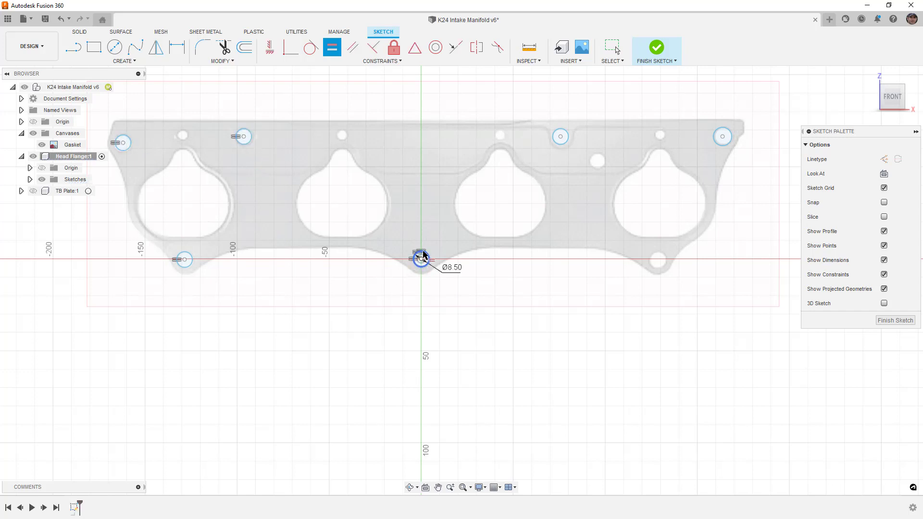
click(421, 258)
click(560, 139)
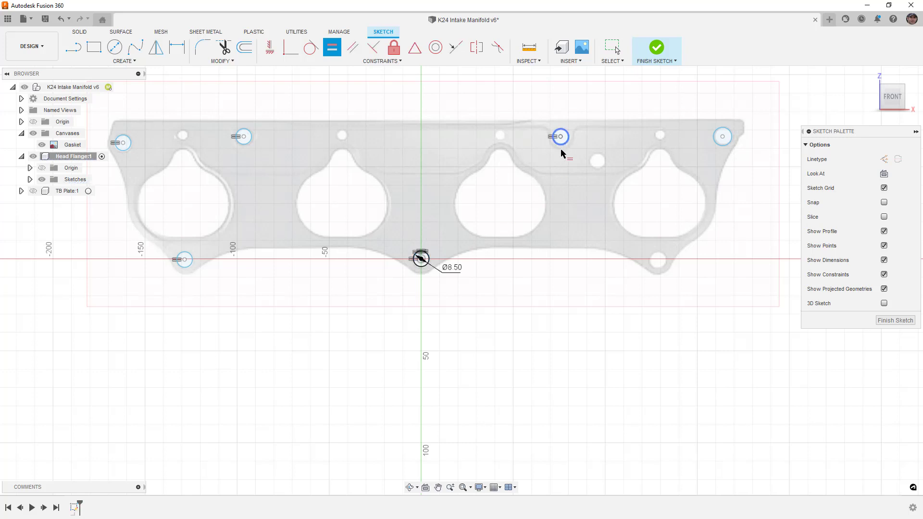
click(727, 145)
Draw a circle over the gasket's lower-right bolt hole and make it equal to the 8.5 mm circle.
click(114, 47)
click(657, 260)
click(665, 266)
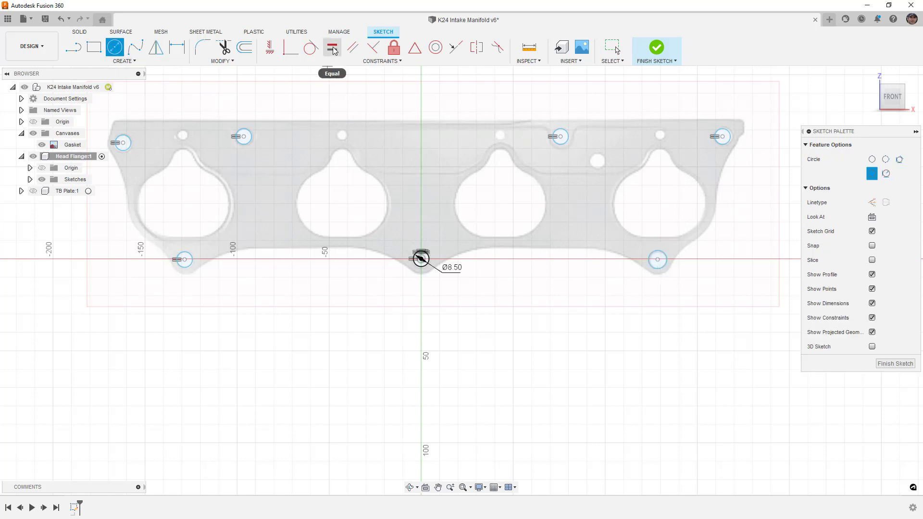
click(333, 49)
click(428, 263)
click(657, 269)
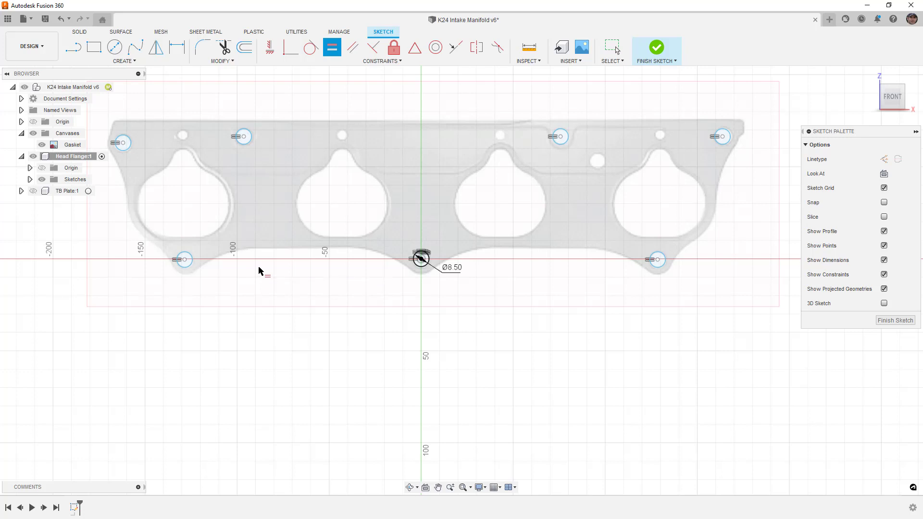
Draw a vertical line about 64 mm long upward from the origin and convert it to a construction line.
click(74, 47)
click(421, 260)
click(429, 147)
key(Escape)
click(423, 159)
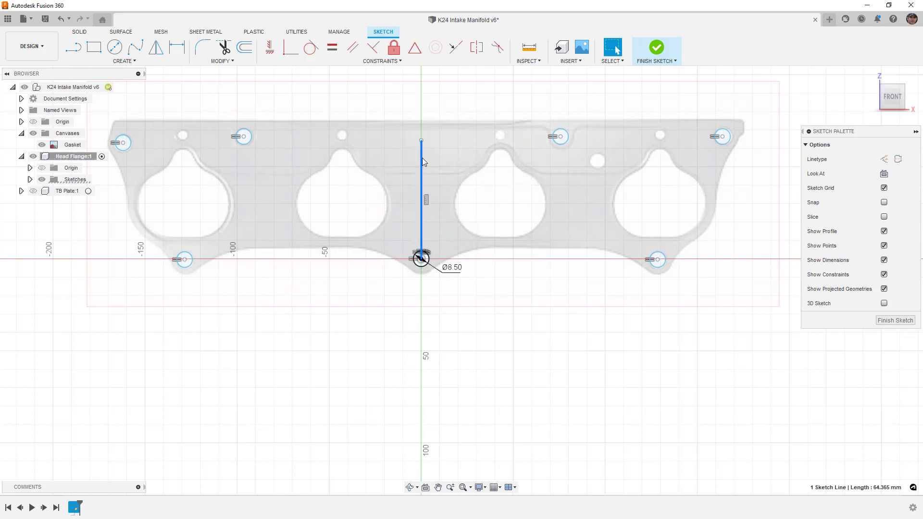
click(884, 159)
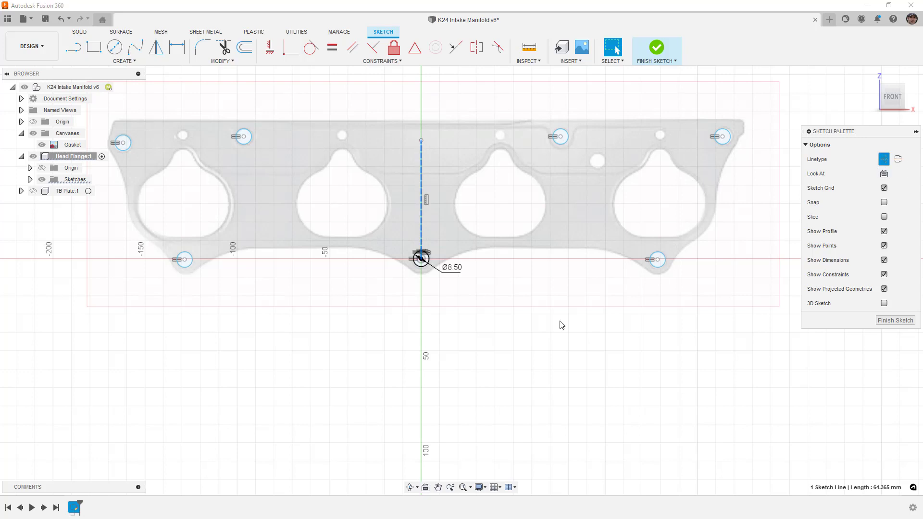
click(483, 335)
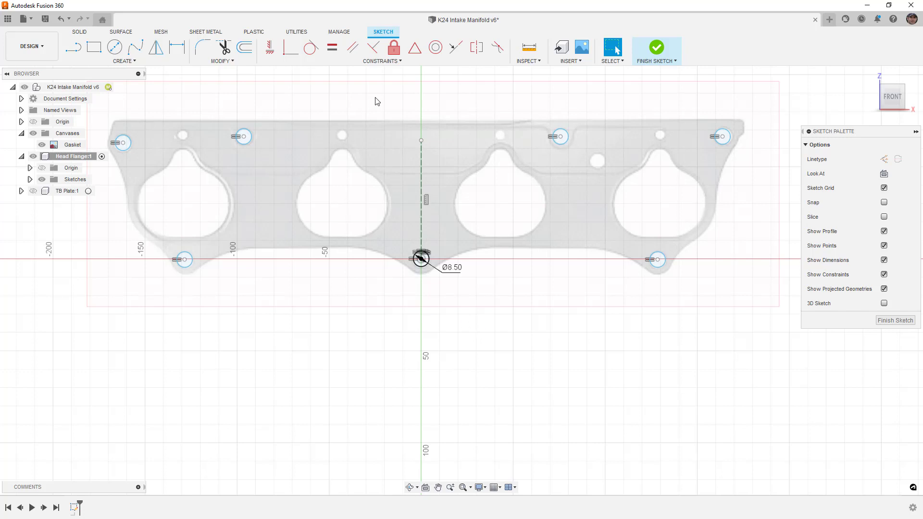
Make the lower-left and lower-right bolt-hole circles symmetric about the vertical construction line.
click(475, 50)
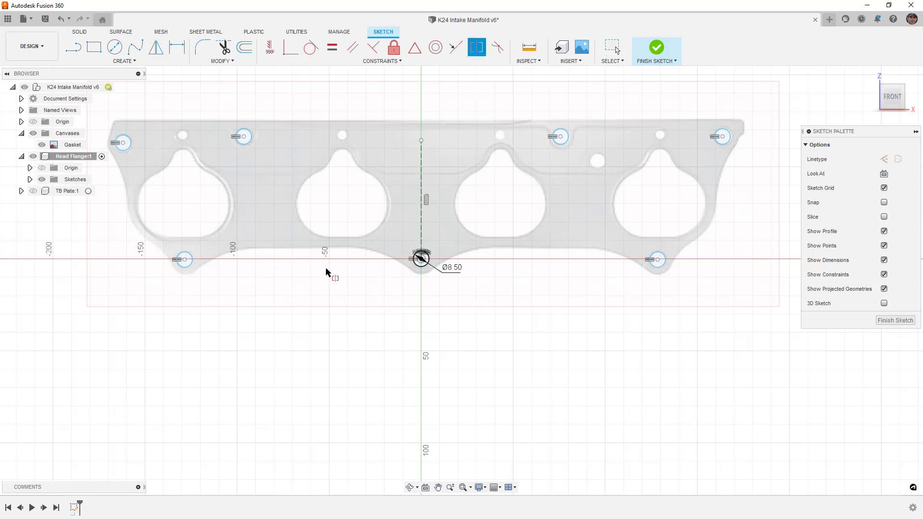
click(191, 262)
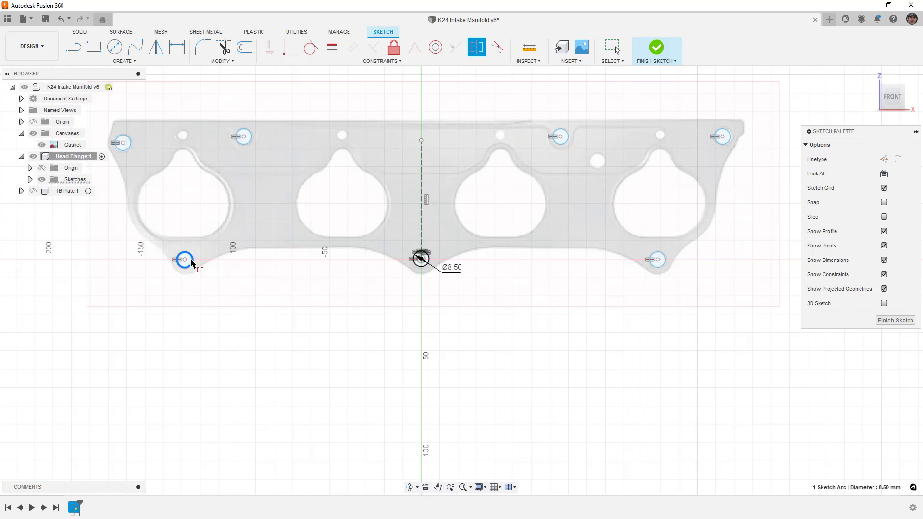
click(663, 266)
click(422, 220)
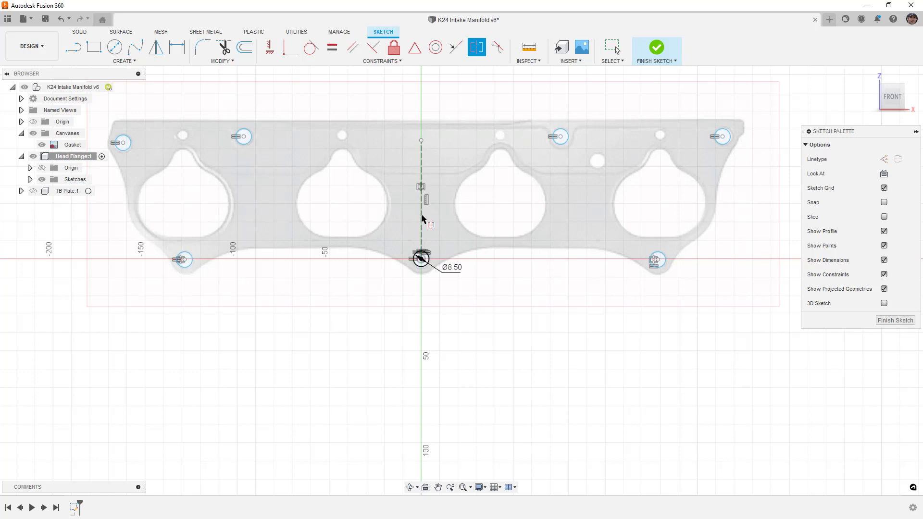
Try making the inner and outer upper circle pairs symmetric about the construction line, and undo both constraints.
click(249, 141)
click(561, 146)
click(422, 153)
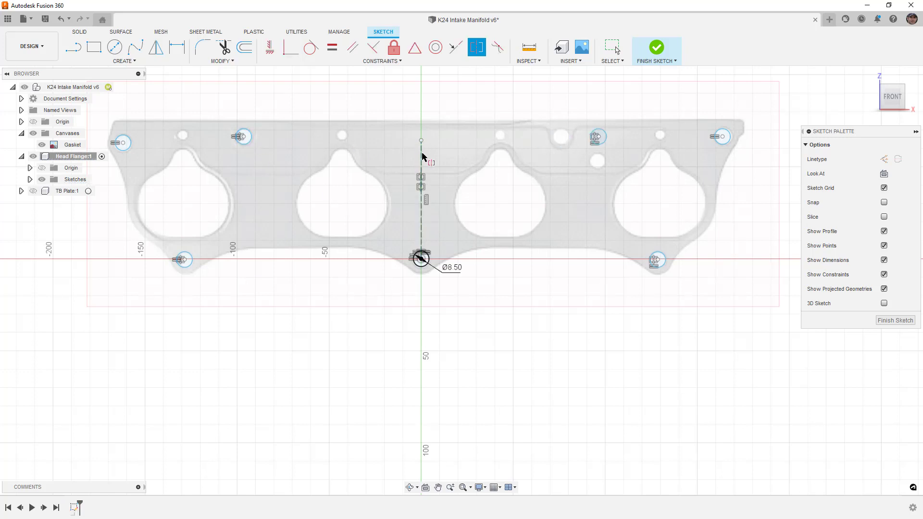
click(131, 145)
click(721, 144)
click(421, 163)
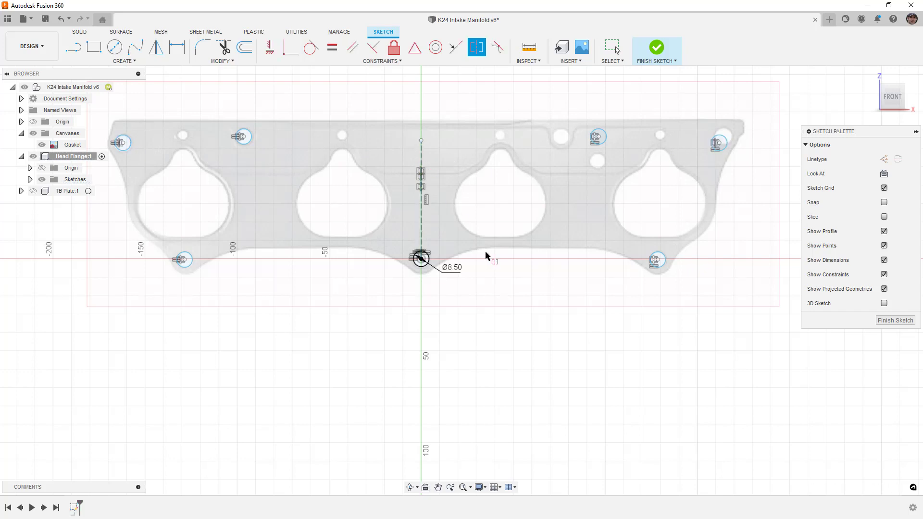
key(Escape)
middle_drag(502, 278, 526, 288)
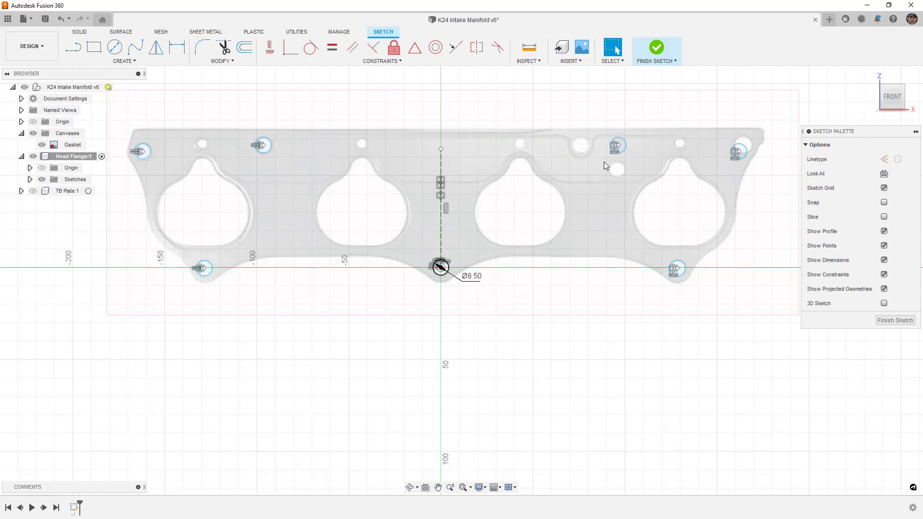
key(ctrl+z)
key(ctrl+z)
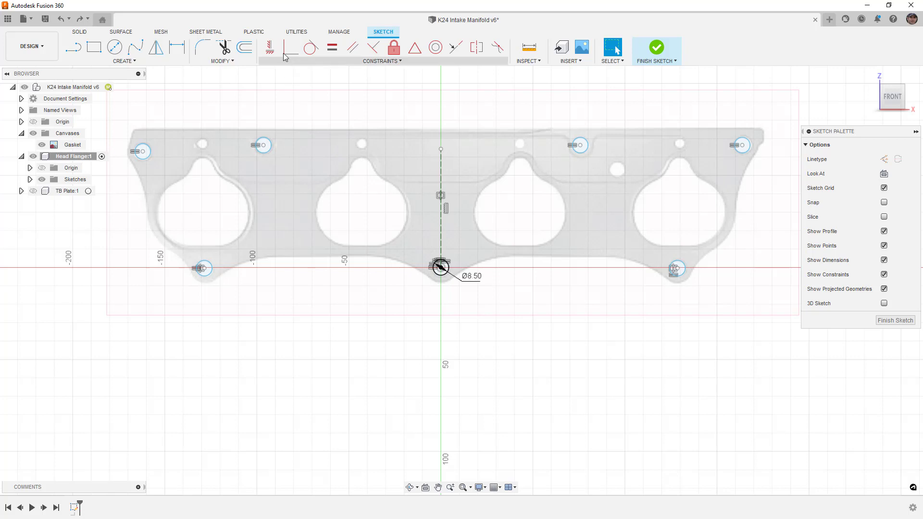
Constrain the centres of the two inner upper circles to lie horizontally level, and test the constraint by moving the left one slightly.
click(270, 47)
click(263, 145)
click(580, 145)
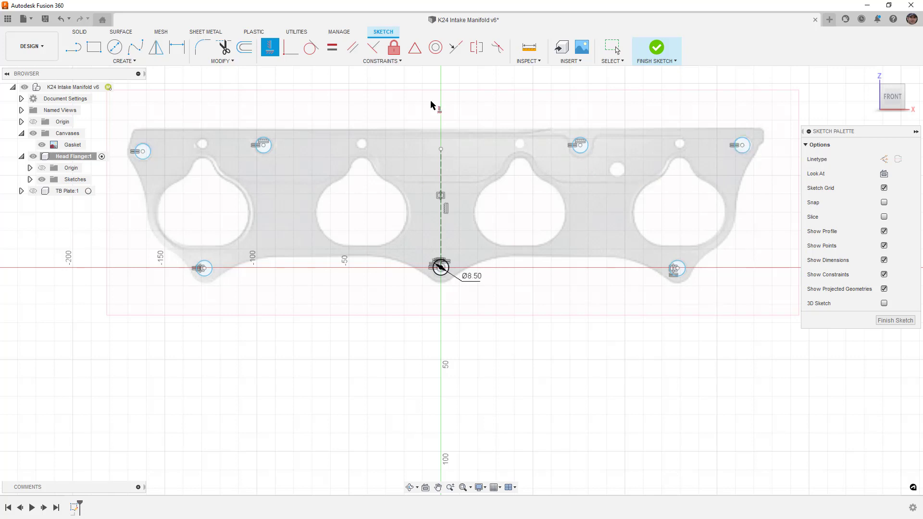
key(Escape)
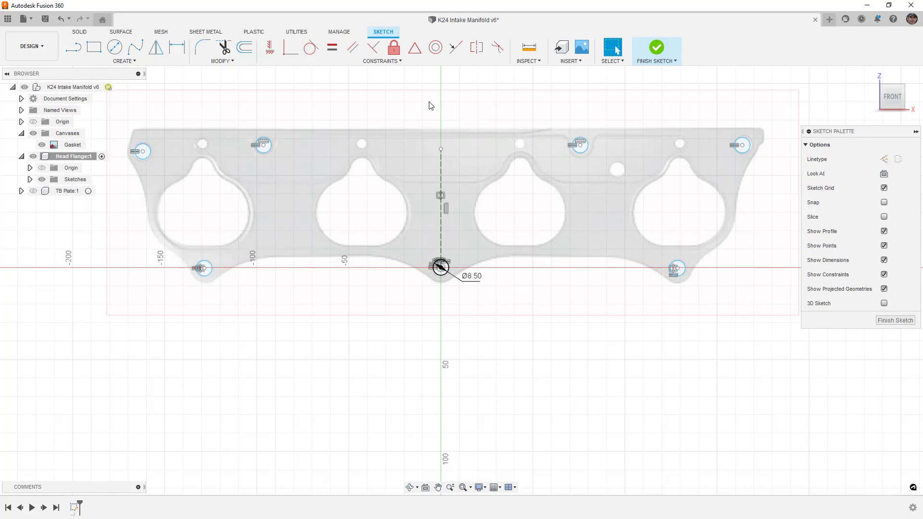
mouse_move(264, 145)
mouse_down()
mouse_move(267, 174)
mouse_move(287, 142)
mouse_move(289, 168)
mouse_move(266, 148)
mouse_up()
Start a dimension from the centre of the lower-left bolt-hole circle.
click(177, 47)
click(205, 268)
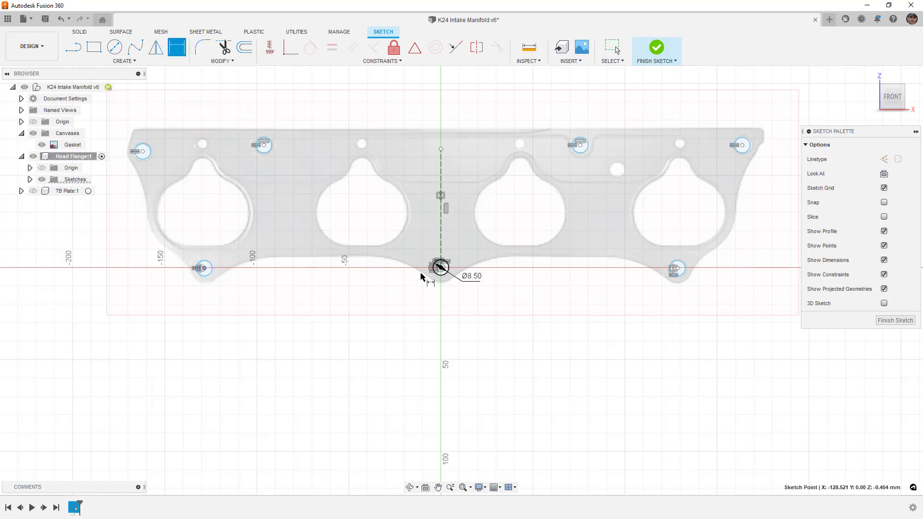
Dimension the horizontal distance between the lower-left bolt hole centre and the bottom centre hole to 128 mm.
click(441, 268)
click(328, 351)
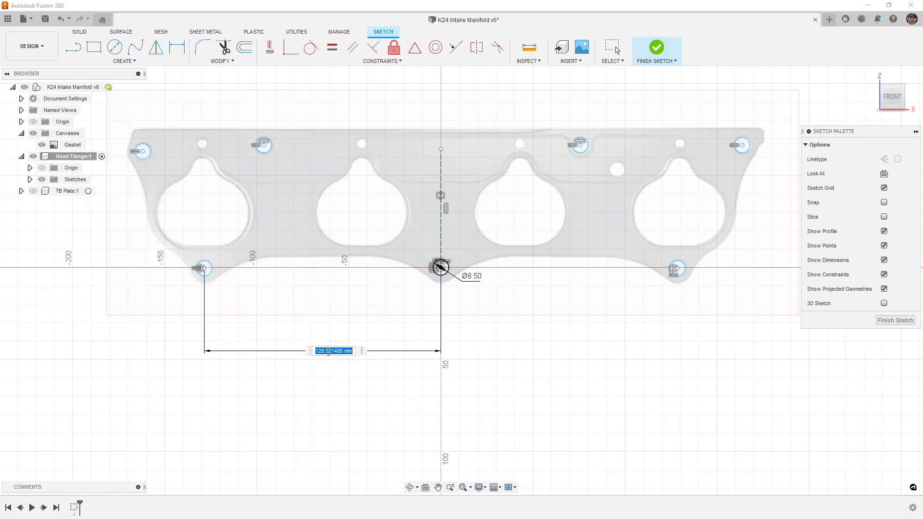
scroll(223, 275, up, 5)
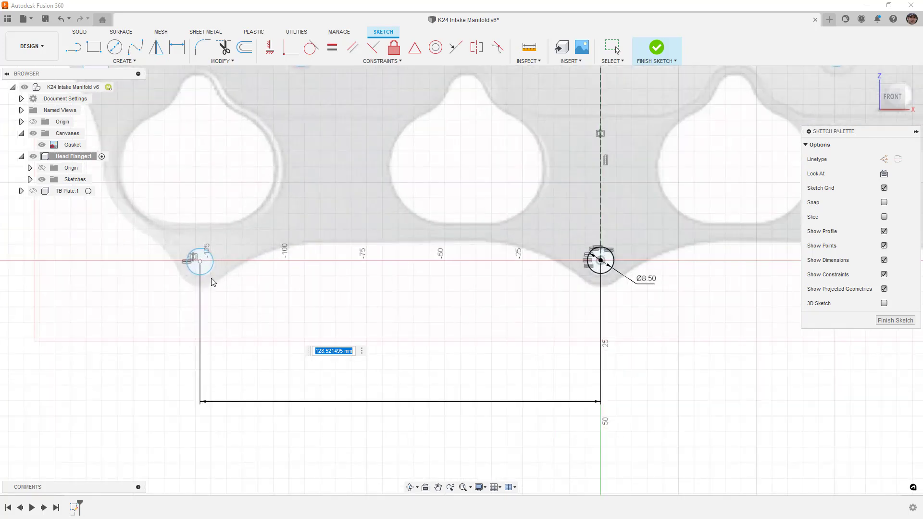
text(128)
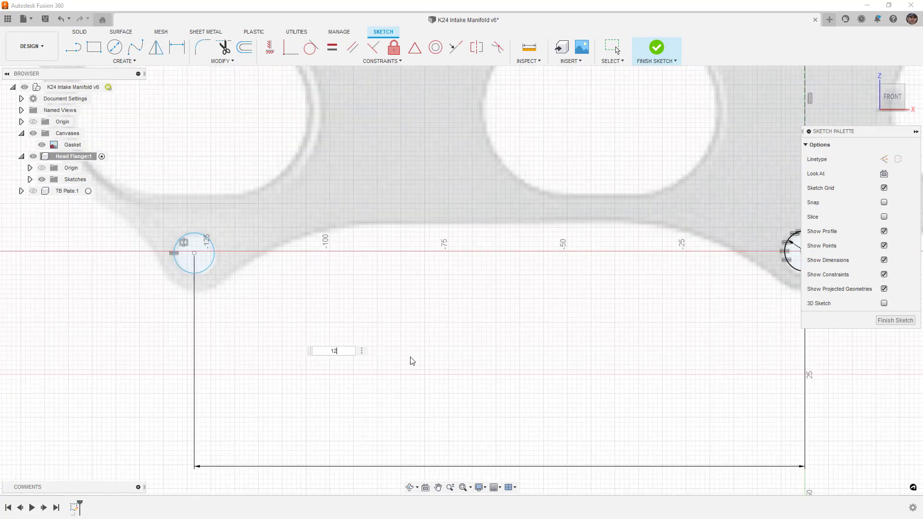
key(Return)
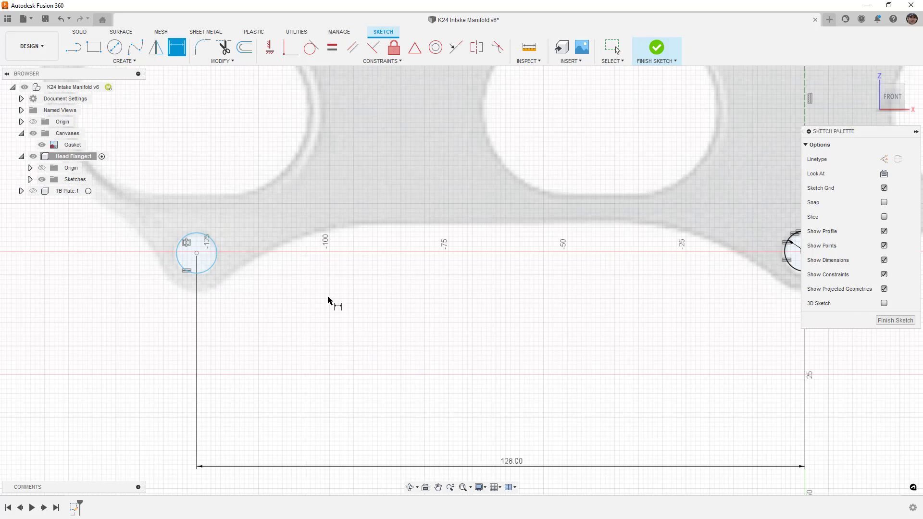
Check the hole alignment against the gasket image and constrain the lower-left hole centre horizontally to the bottom centre hole.
scroll(332, 303, down, 1)
scroll(240, 266, up, 7)
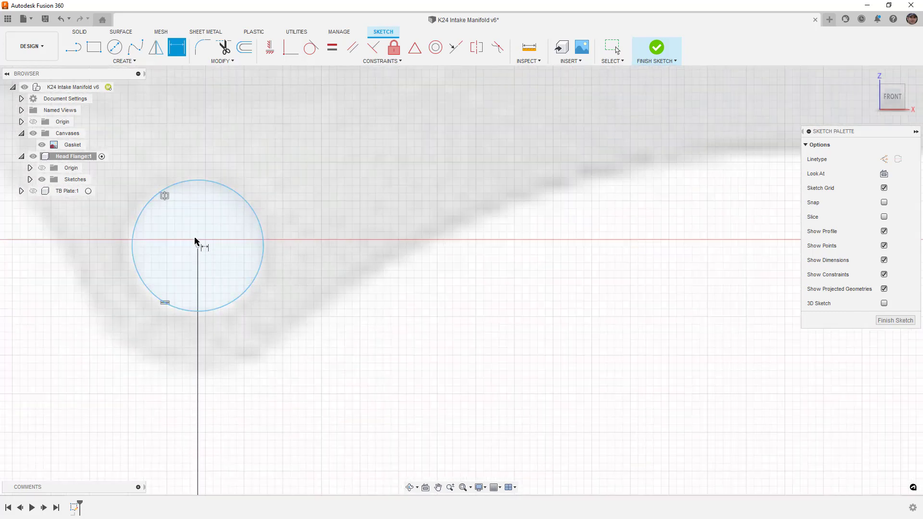
scroll(205, 258, down, 1)
scroll(205, 257, down, 7)
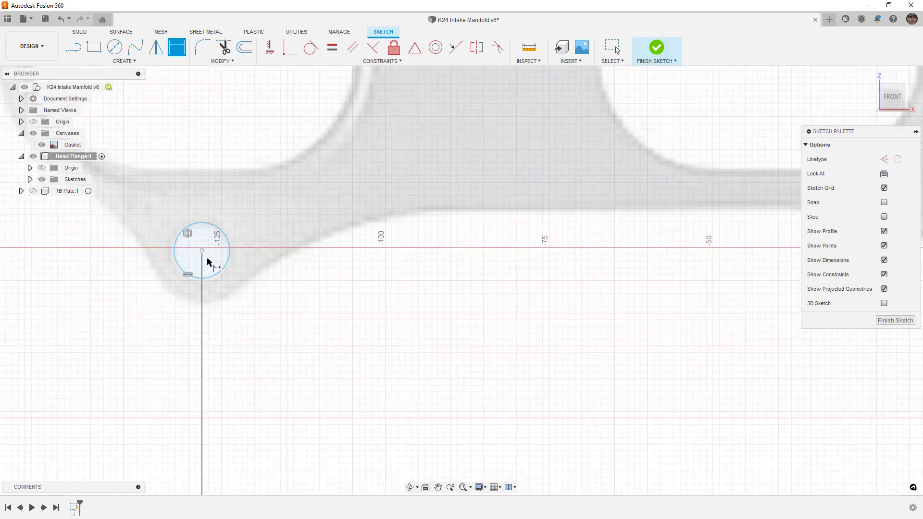
scroll(528, 255, up, 6)
scroll(526, 262, up, 3)
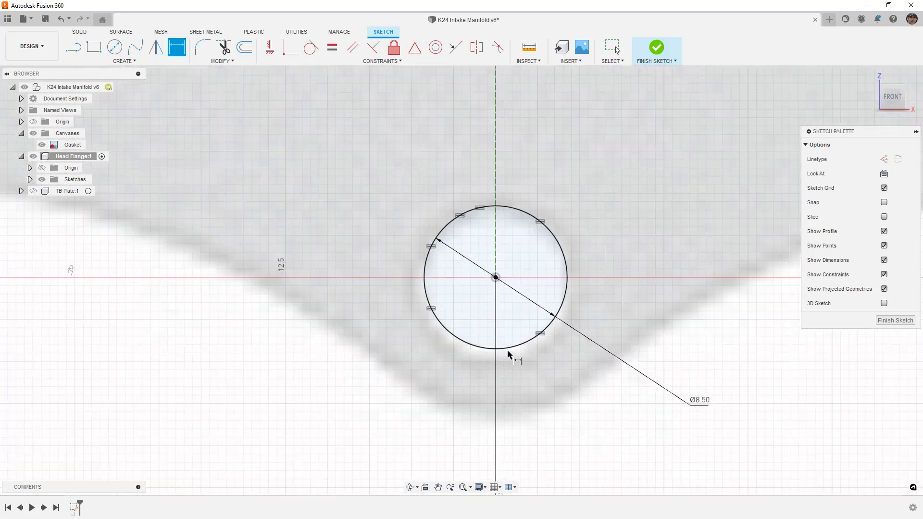
scroll(512, 346, down, 8)
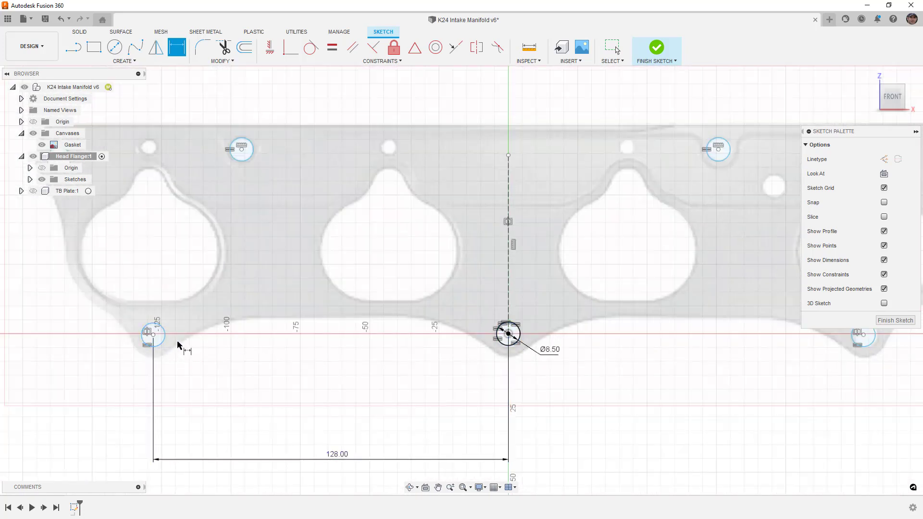
click(269, 46)
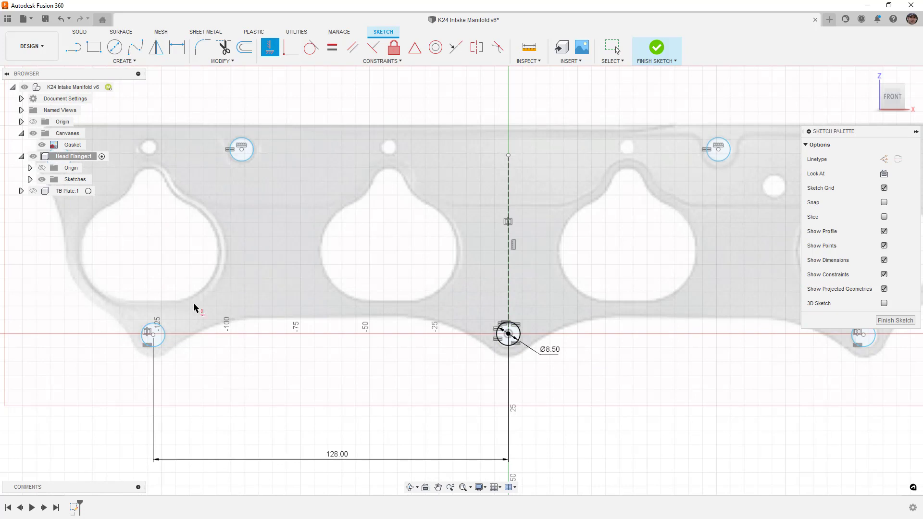
click(154, 338)
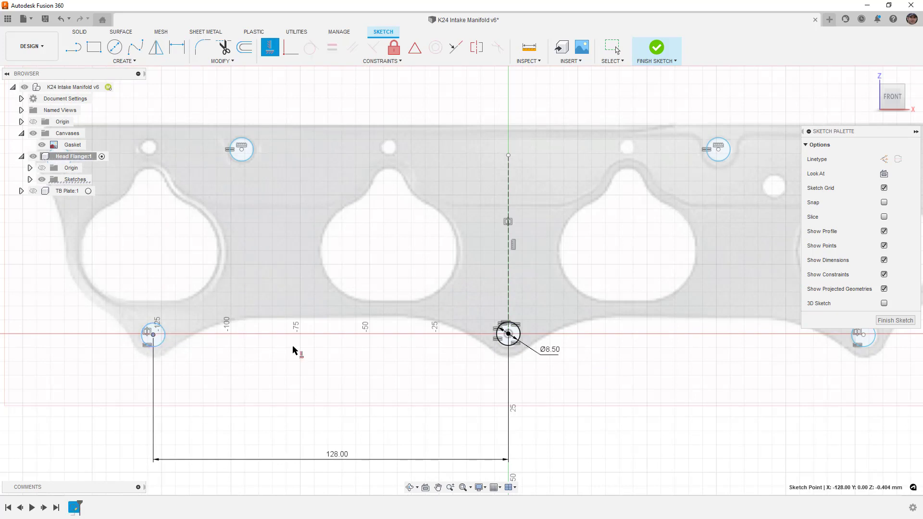
click(509, 335)
Dimension the vertical distance from the bottom centre hole to the upper row's inner-left hole to 66.5 mm.
scroll(356, 321, down, 3)
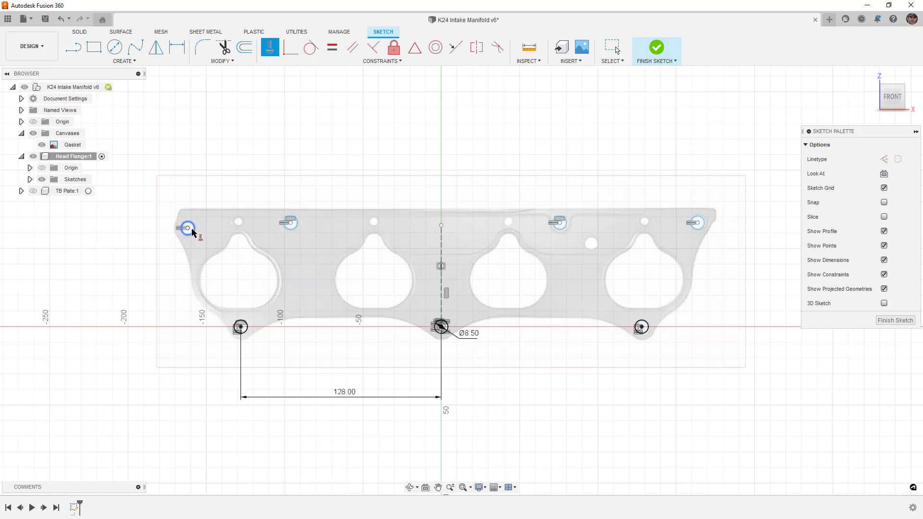
click(176, 47)
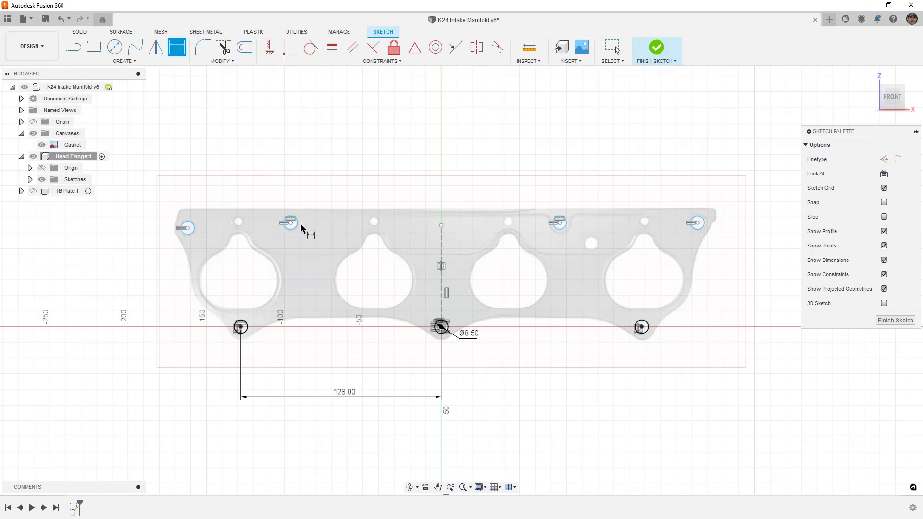
scroll(300, 232, up, 2)
click(514, 375)
click(106, 306)
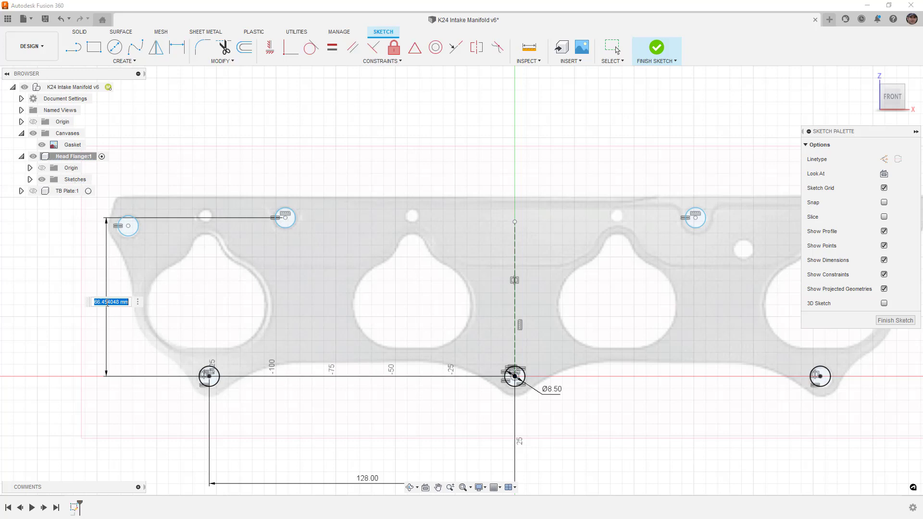
text(66.5)
key(Return)
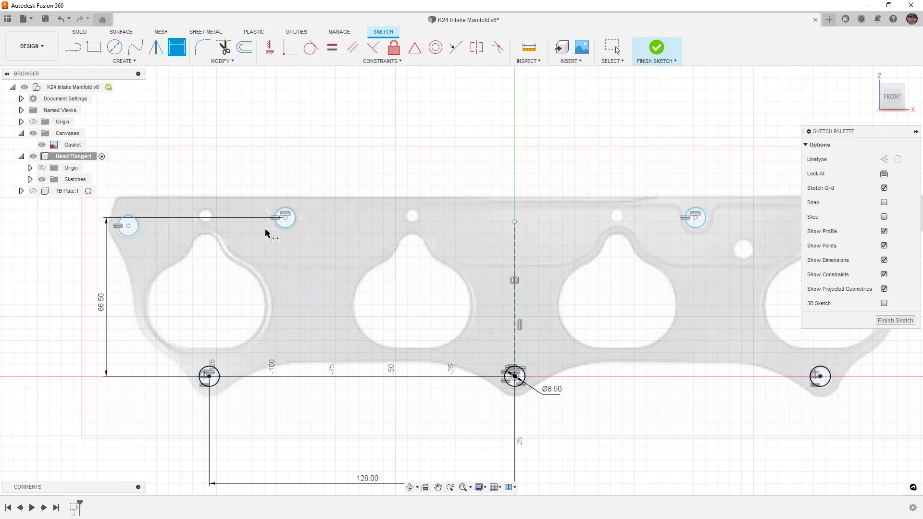
Dimension the horizontal distance from the upper row's inner-left hole centre to the vertical centreline to 96 mm.
click(285, 217)
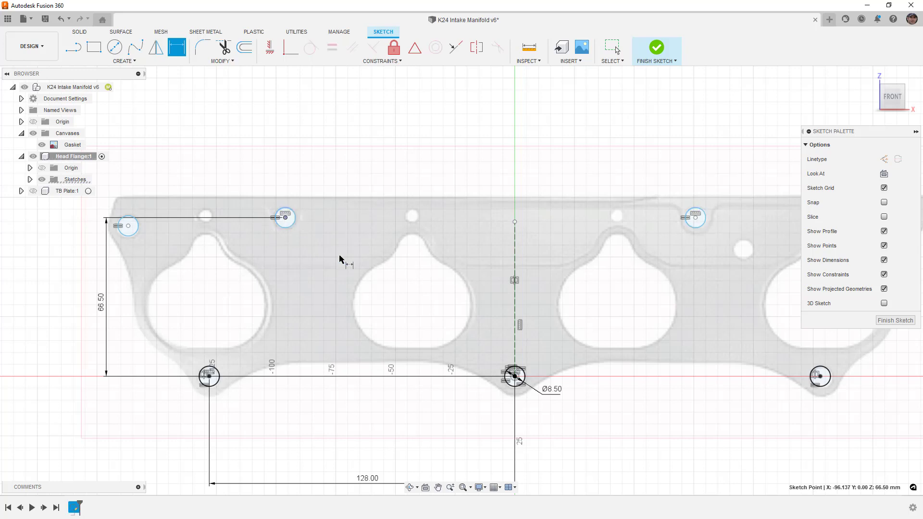
click(515, 311)
click(416, 151)
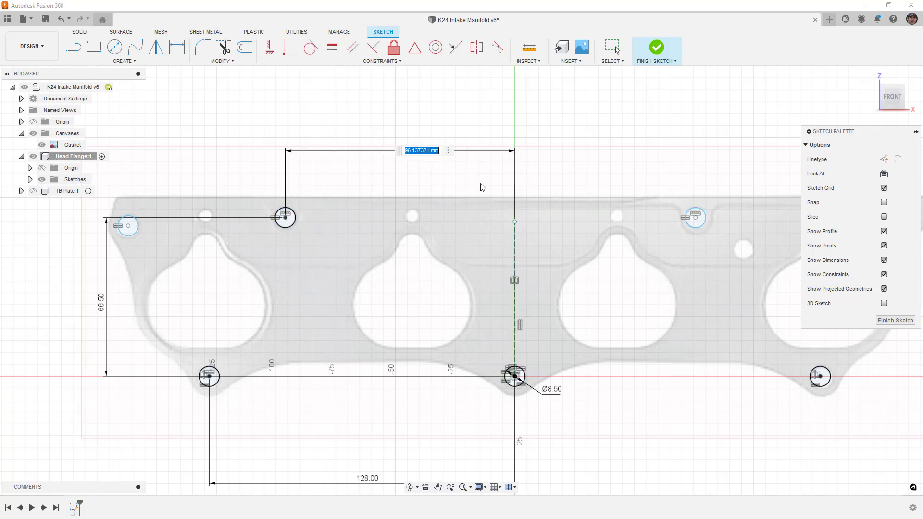
text(96)
key(Return)
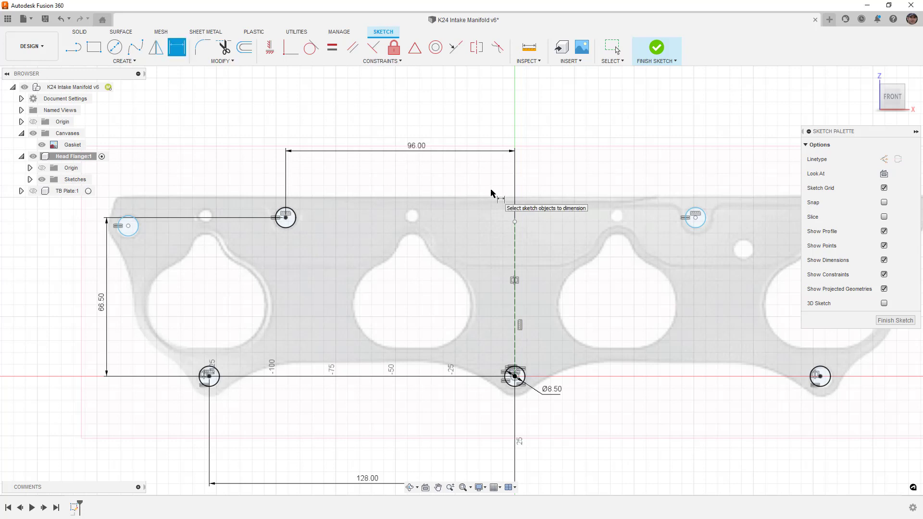
Dimension the horizontal distance from the vertical centreline to the upper row's inner-right hole centre to 76 mm.
click(515, 262)
click(695, 217)
click(608, 155)
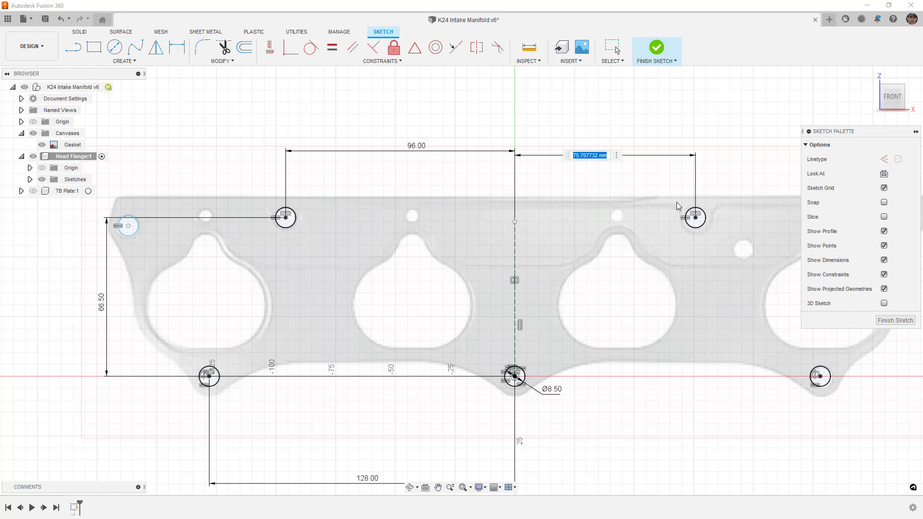
scroll(697, 219, up, 5)
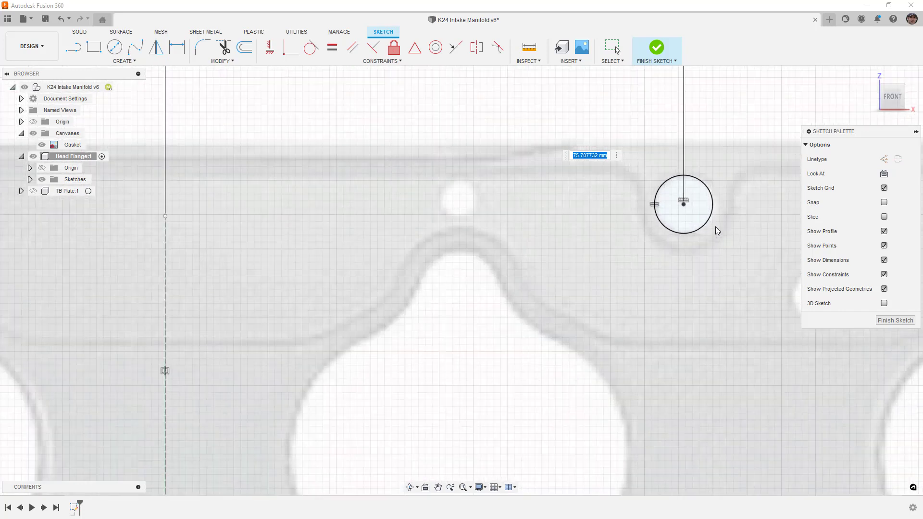
text(76)
key(Return)
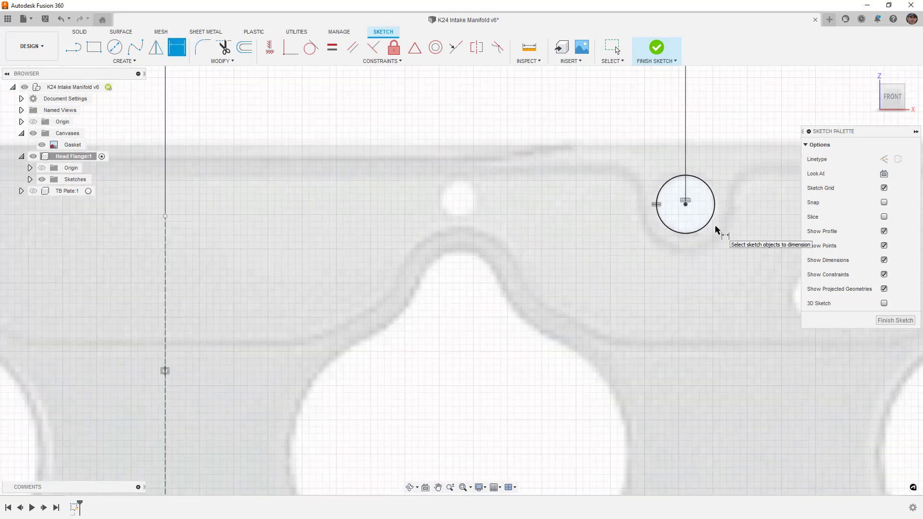
Dimension the horizontal distance from the outermost upper-left hole centre to the vertical centreline to 162 mm.
scroll(565, 190, down, 1)
scroll(567, 196, down, 6)
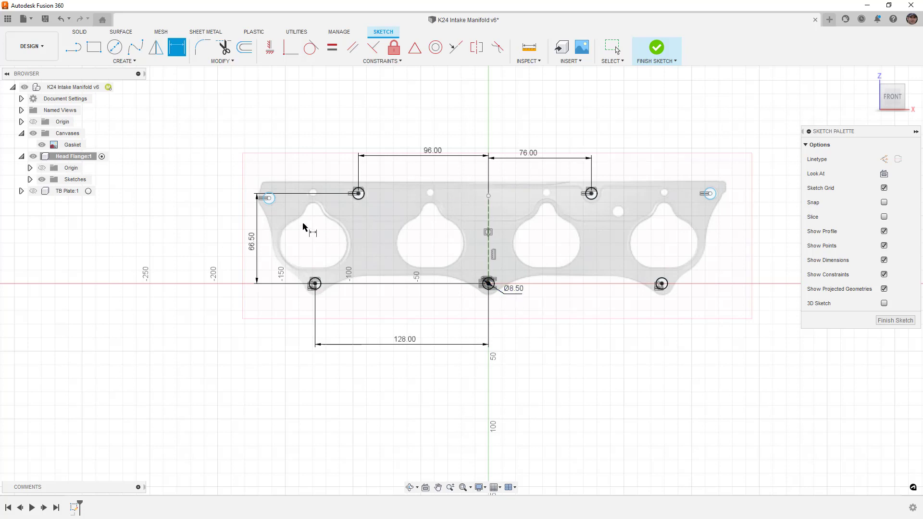
scroll(590, 208, up, 3)
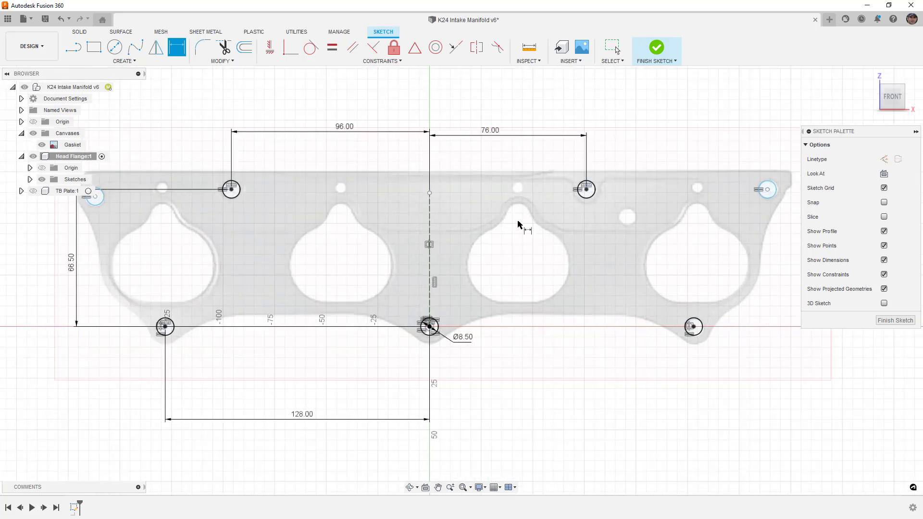
scroll(537, 238, down, 1)
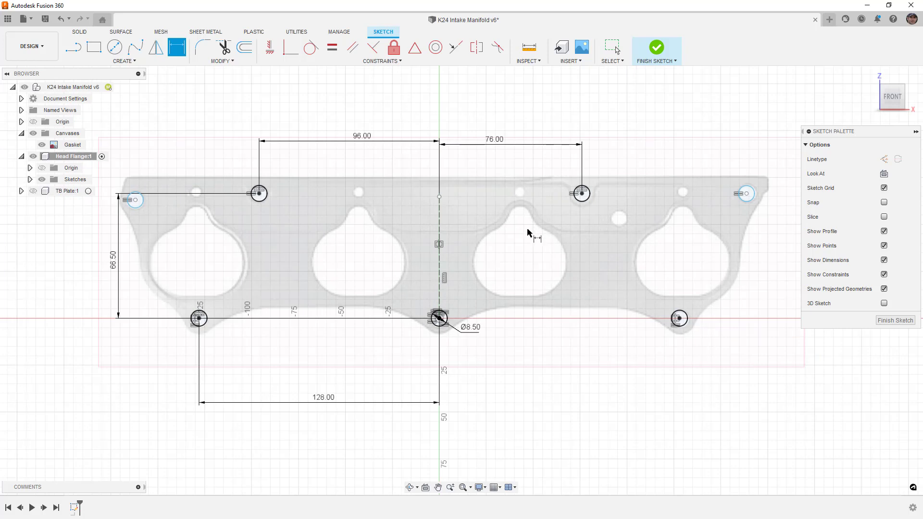
click(134, 199)
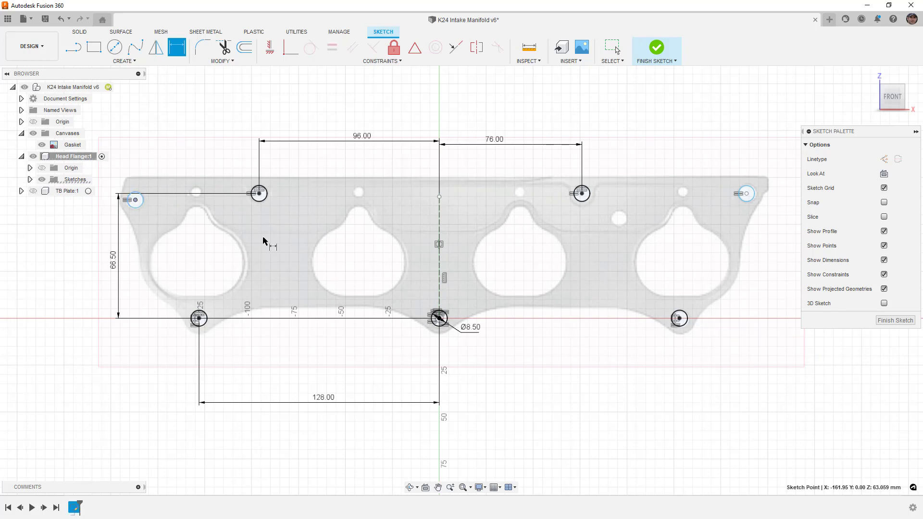
click(439, 234)
click(341, 110)
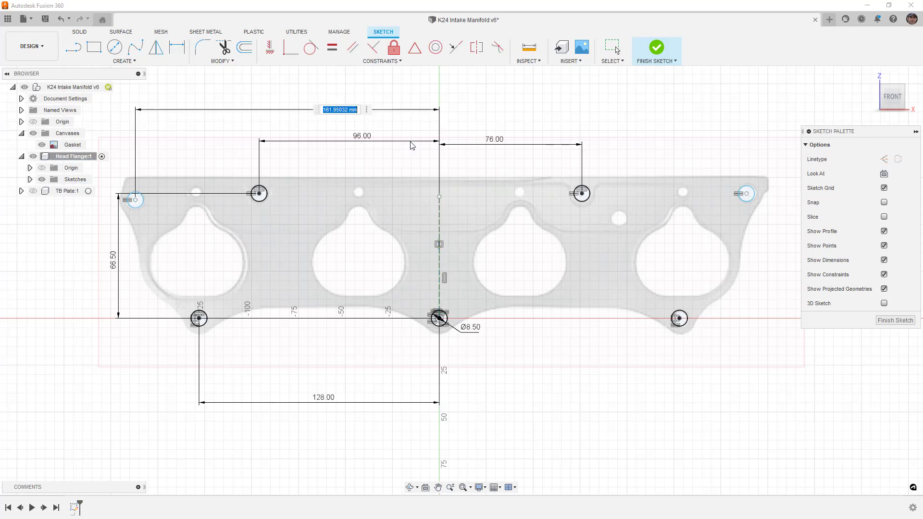
text(162)
key(Return)
Dimension the horizontal distance from the outermost upper-right hole centre to the vertical centreline to 164 mm.
click(747, 195)
click(440, 232)
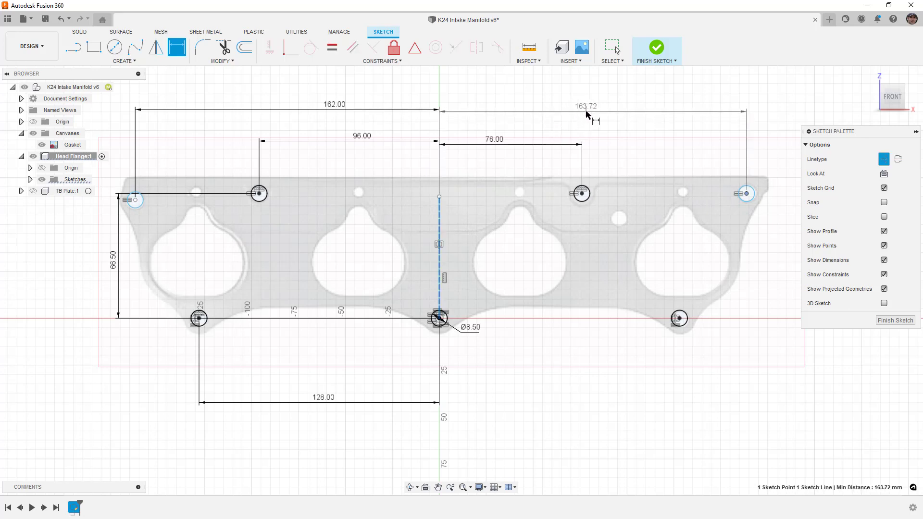
click(589, 115)
text(164)
key(Return)
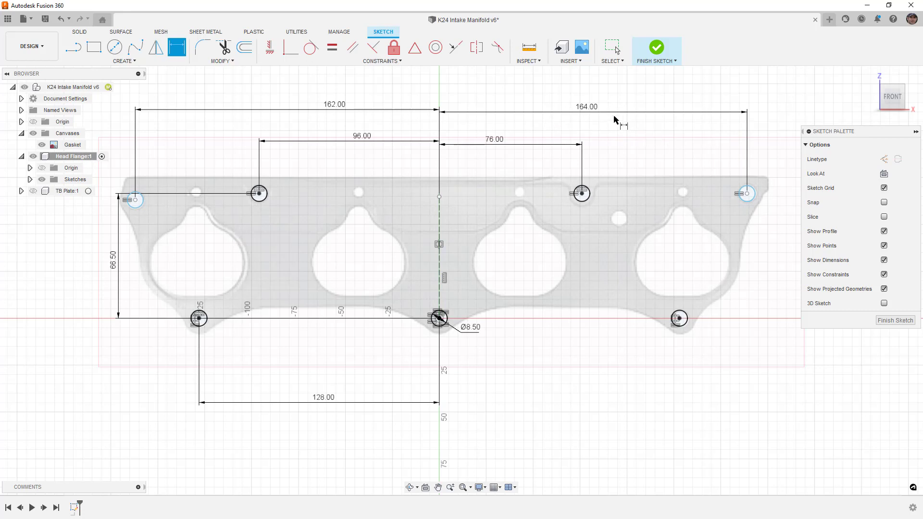
Change the outermost upper-right hole's distance from the centreline to 165 mm and compare its position with the gasket image.
double_click(591, 108)
key(Return)
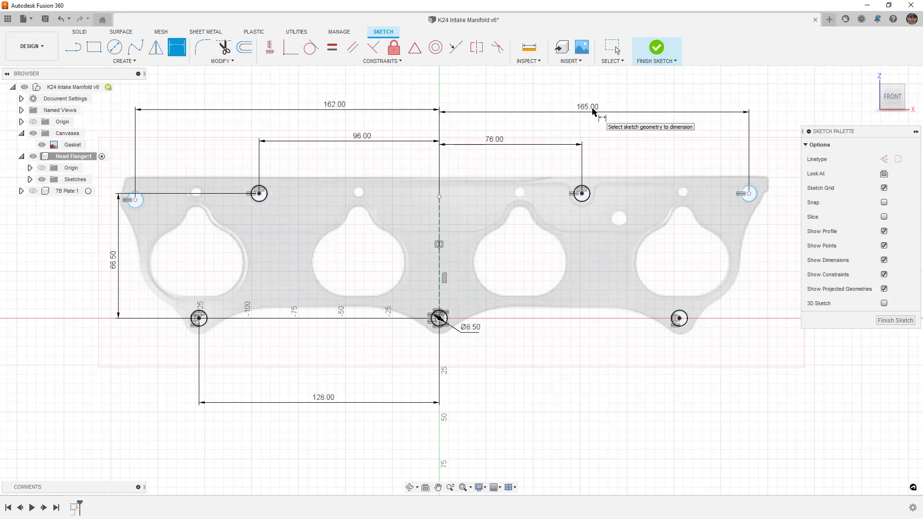
scroll(761, 204, up, 2)
scroll(757, 202, up, 2)
scroll(741, 192, down, 4)
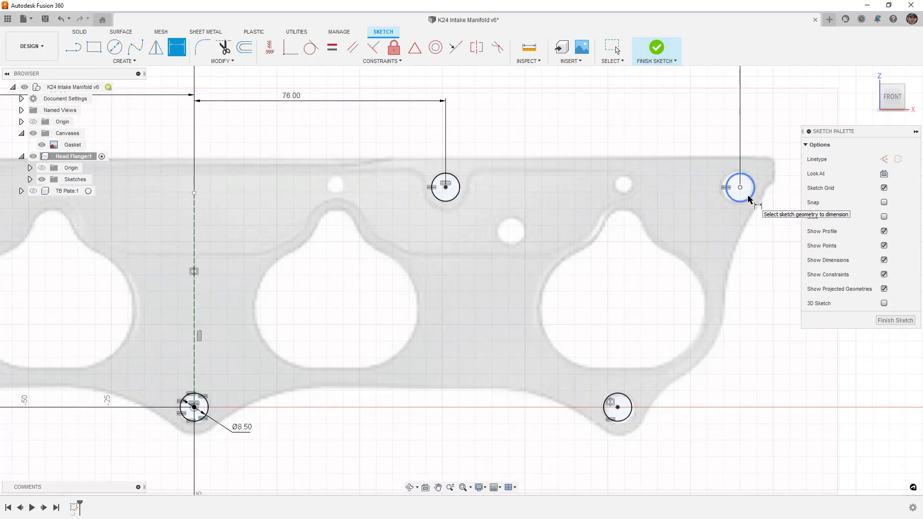
Set the outermost upper-right hole's distance from the centreline to 164.5 mm and check its fit on the gasket image.
double_click(550, 89)
text(164.5)
key(Return)
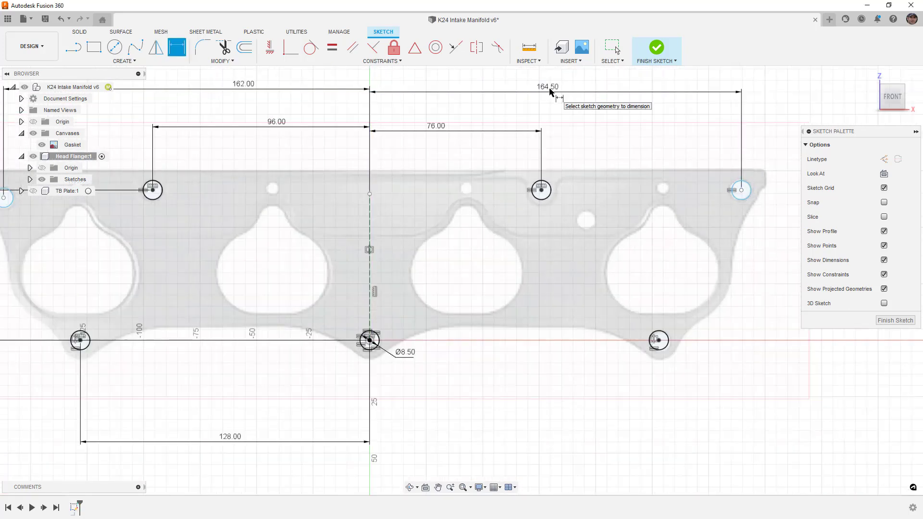
scroll(745, 200, up, 3)
scroll(741, 200, down, 3)
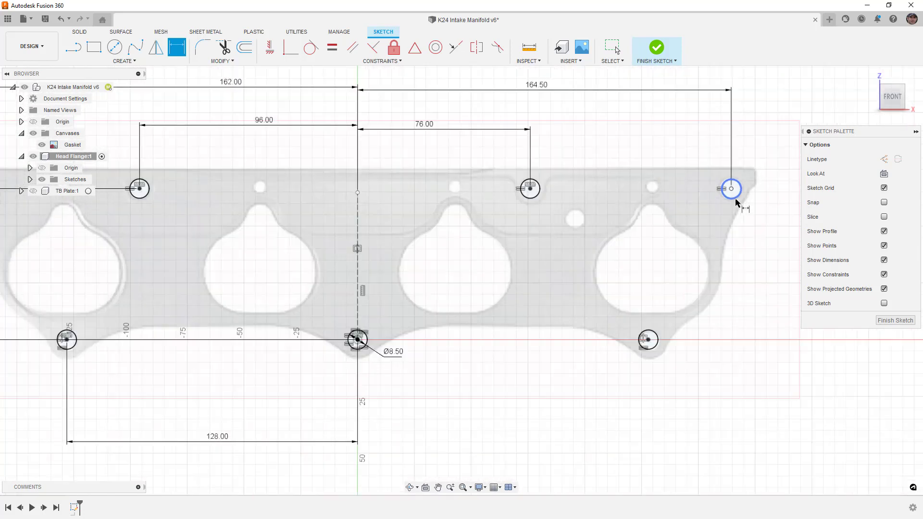
Set the outermost upper-right hole's distance from the vertical centreline back to 164 mm.
scroll(737, 203, down, 2)
double_click(588, 115)
text(16)
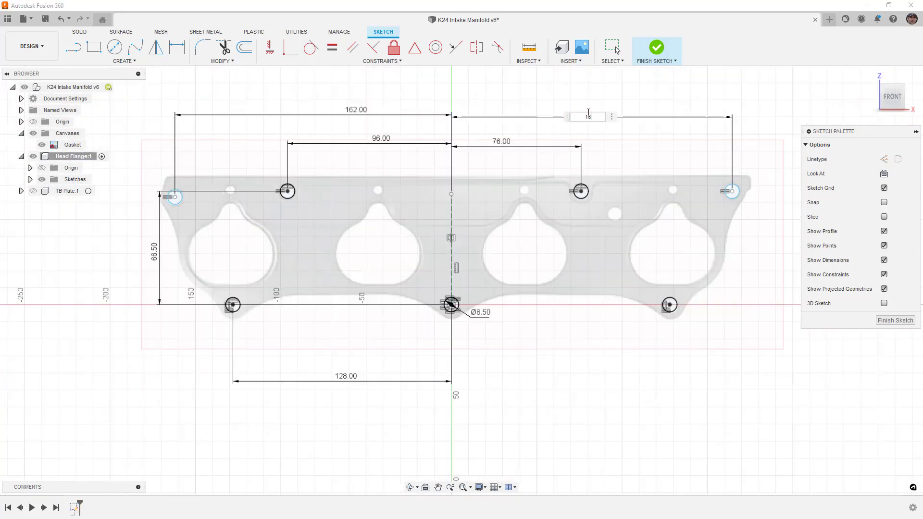
text(4)
key(Return)
scroll(738, 204, up, 3)
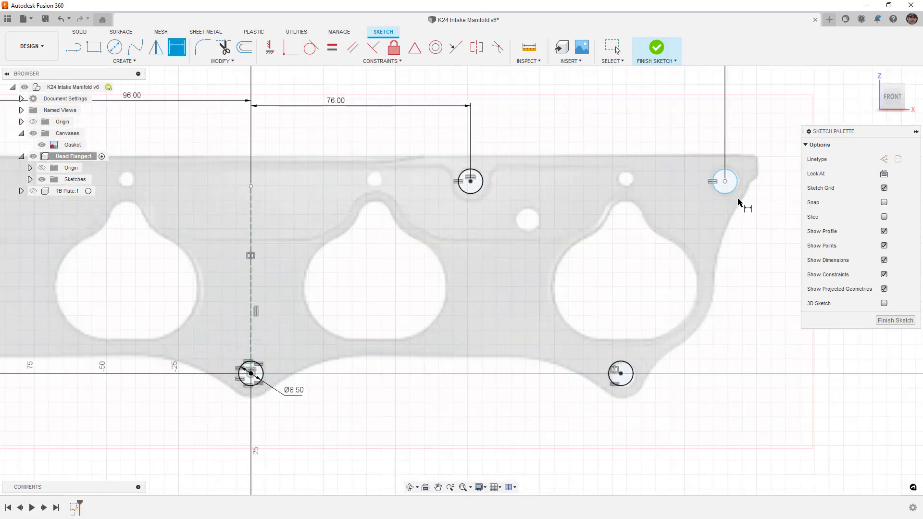
Dimension the vertical distance from the outermost upper-left hole centre to the bottom centre hole to 63 mm.
scroll(739, 203, down, 1)
scroll(738, 206, down, 3)
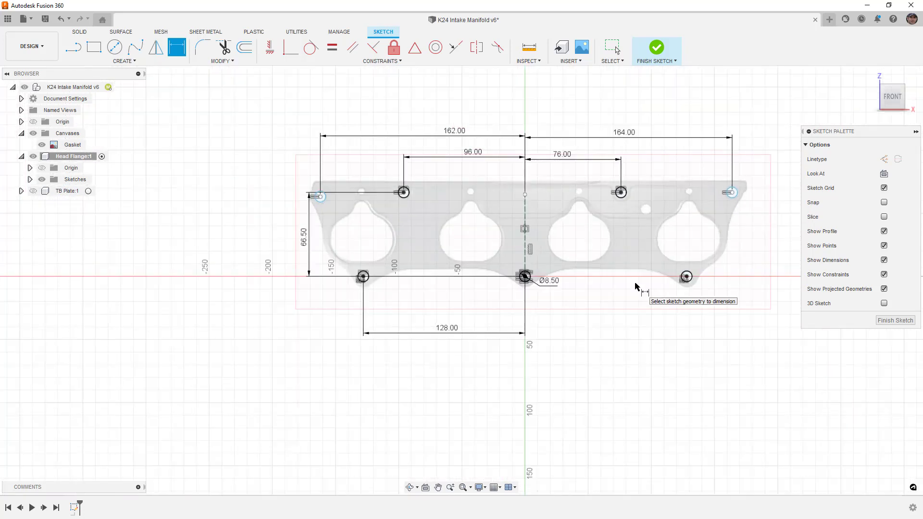
click(320, 197)
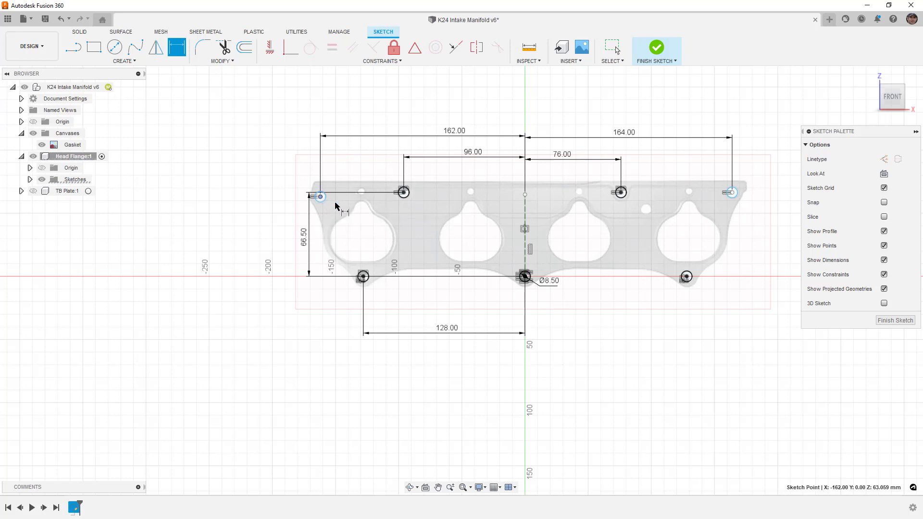
click(525, 278)
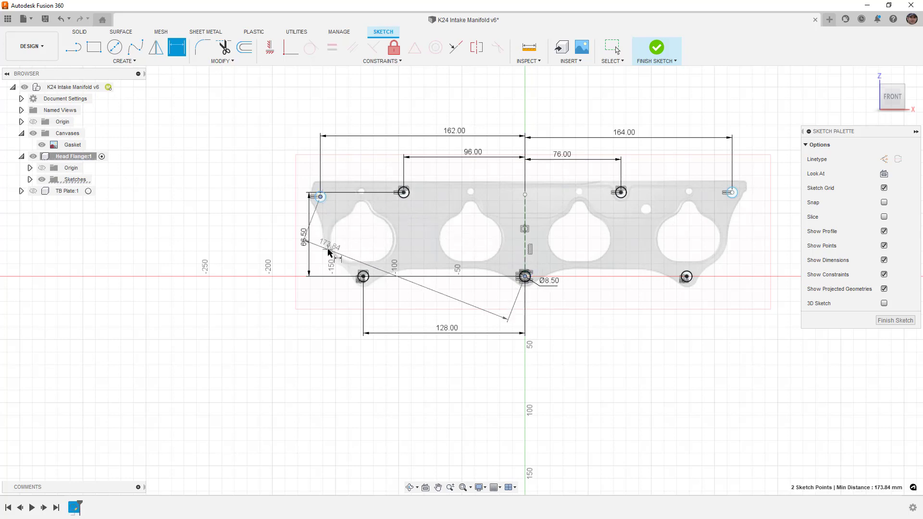
click(208, 233)
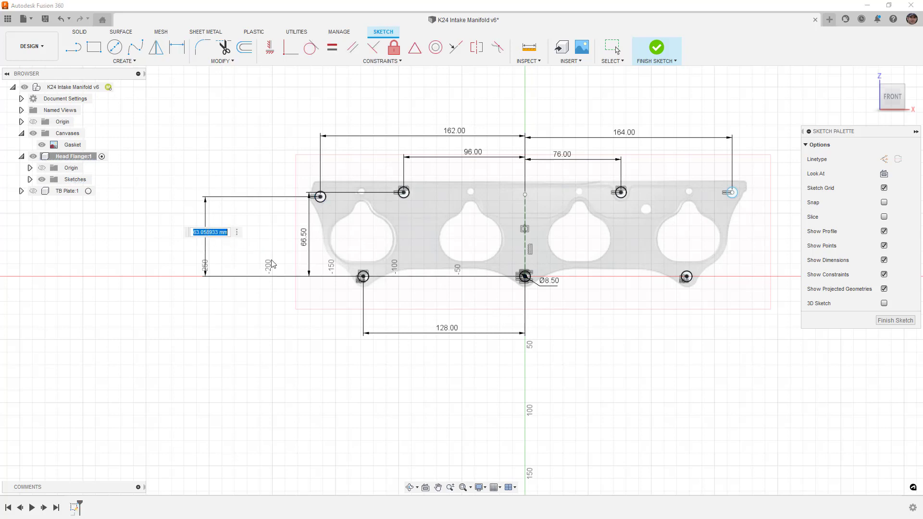
text(63)
key(Return)
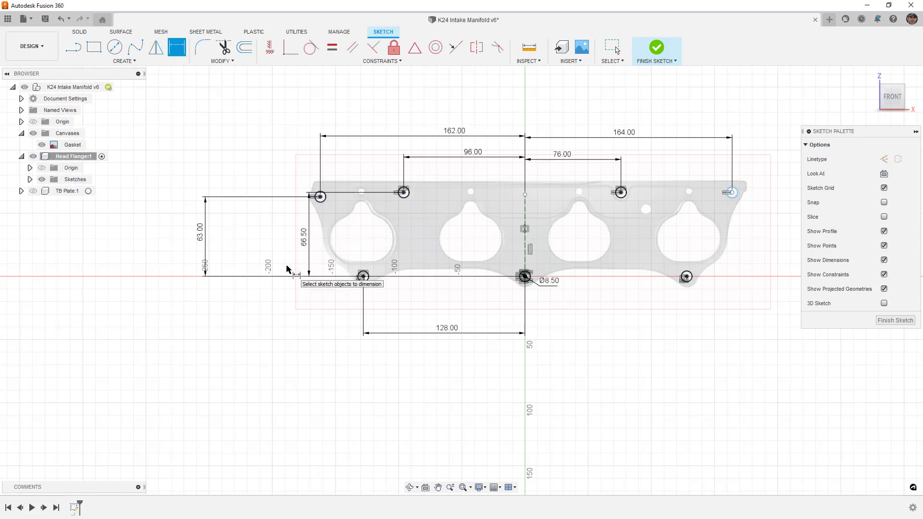
Dimension the vertical distance from the outermost upper-right hole centre to the bottom centre hole to 66.5 mm.
click(732, 192)
click(524, 277)
click(765, 253)
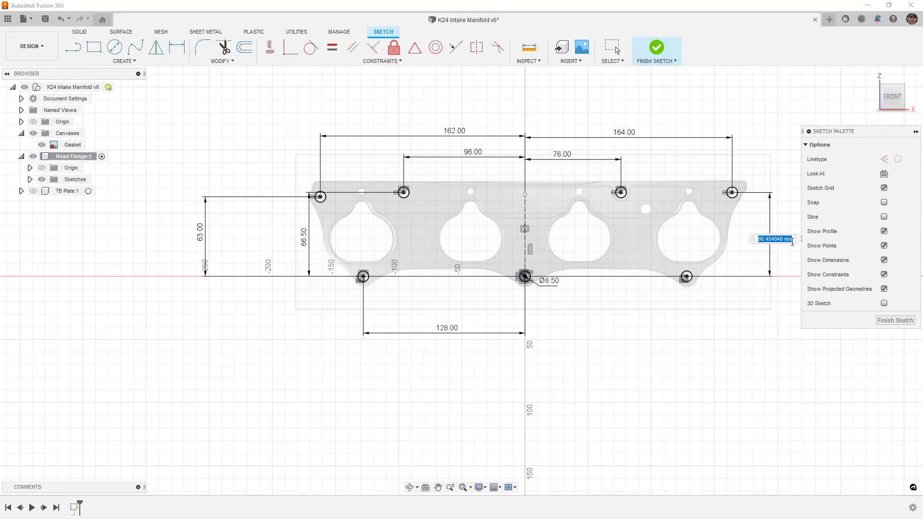
scroll(760, 211, up, 5)
scroll(759, 204, up, 2)
scroll(758, 202, up, 2)
text(66.5)
key(Return)
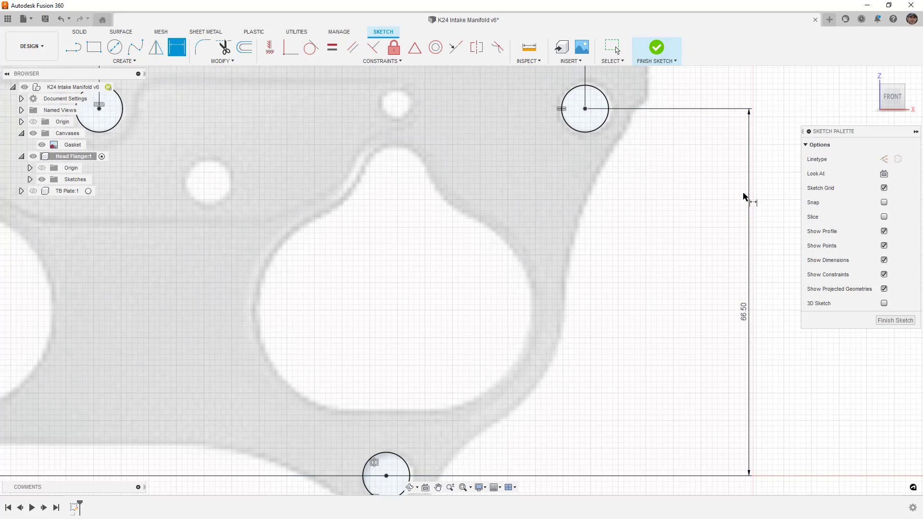
Sketch a horizontal Center to Center Slot over the gasket port just right of the vertical centreline.
scroll(731, 216, down, 6)
scroll(669, 297, down, 3)
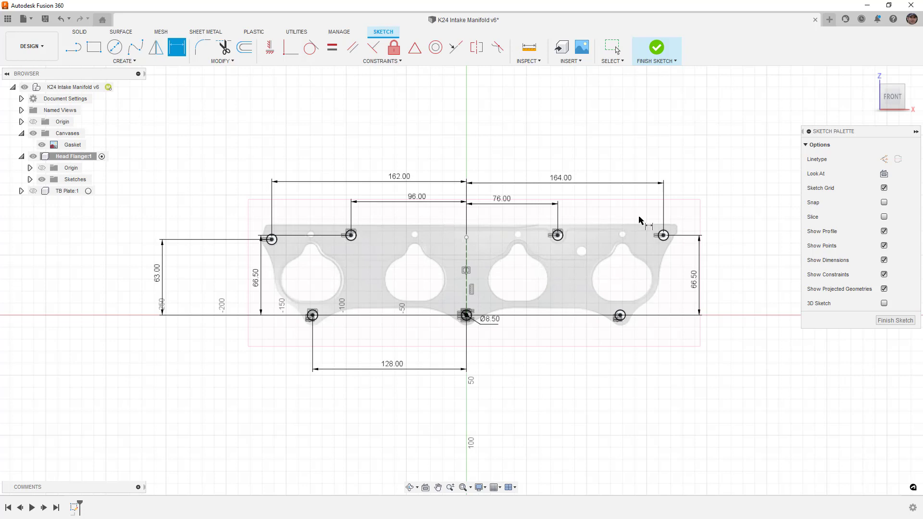
scroll(532, 279, up, 5)
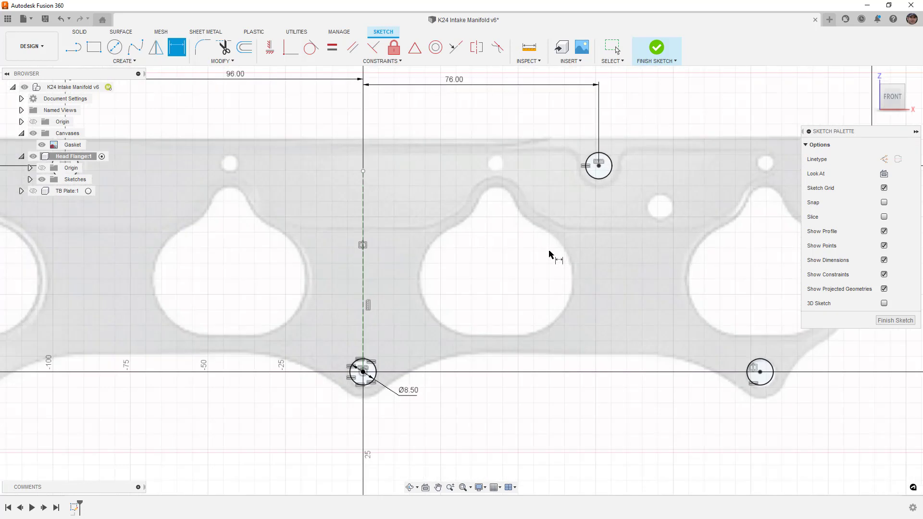
click(146, 63)
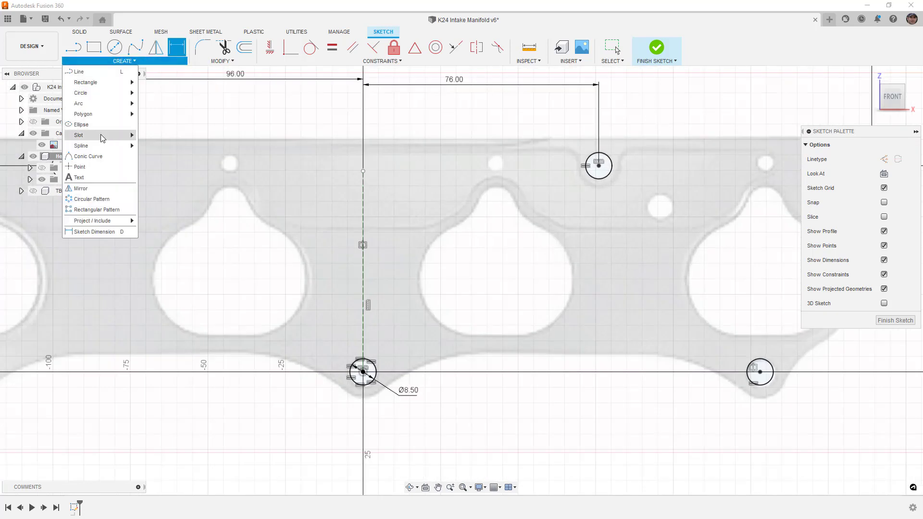
mouse_move(101, 136)
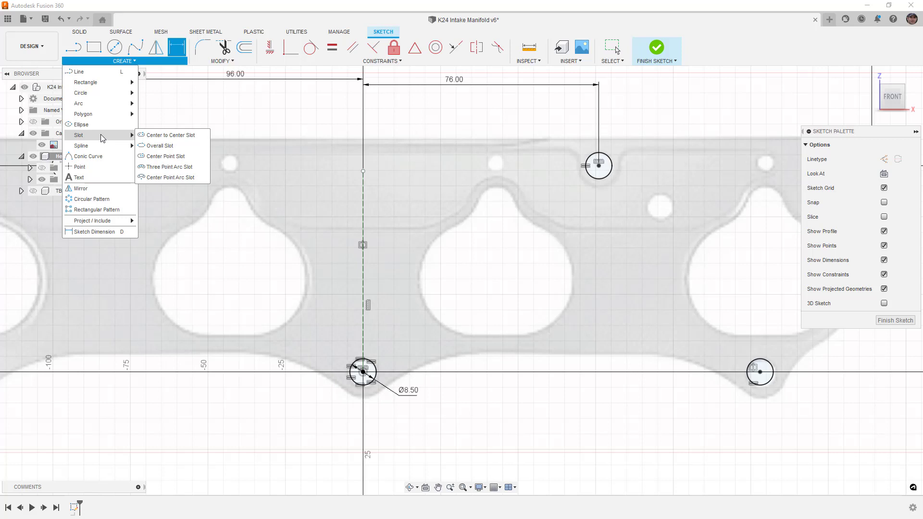
click(165, 138)
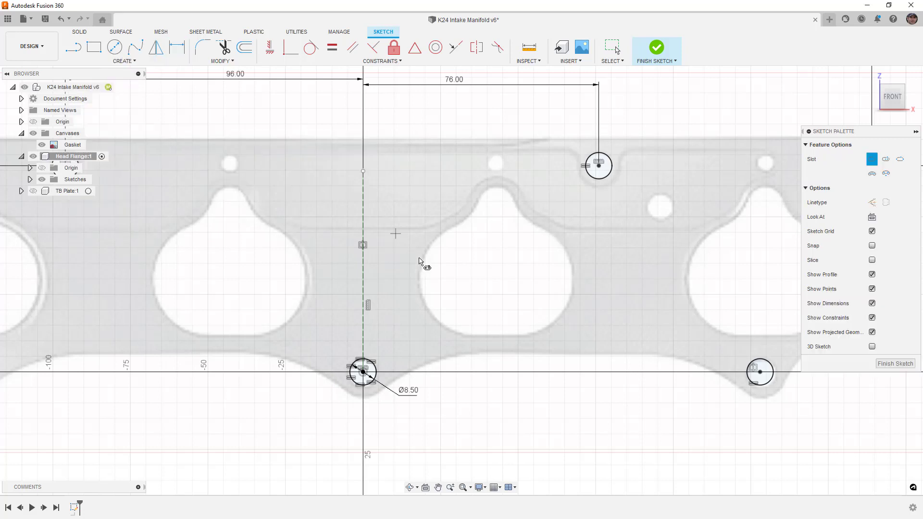
click(461, 281)
click(539, 280)
click(541, 332)
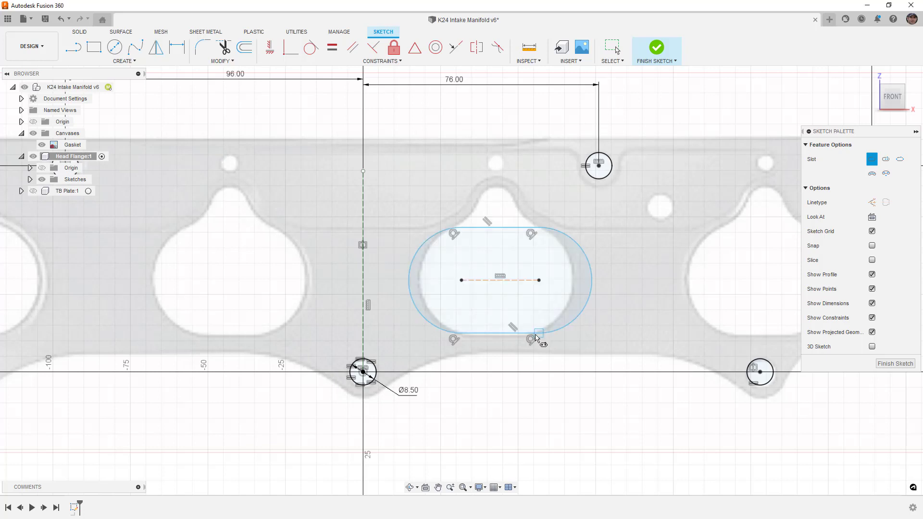
key(Escape)
Reshape the slot to match the gasket port, about 16 mm between centres with an end radius of about 17.2 mm.
drag(538, 280, 471, 282)
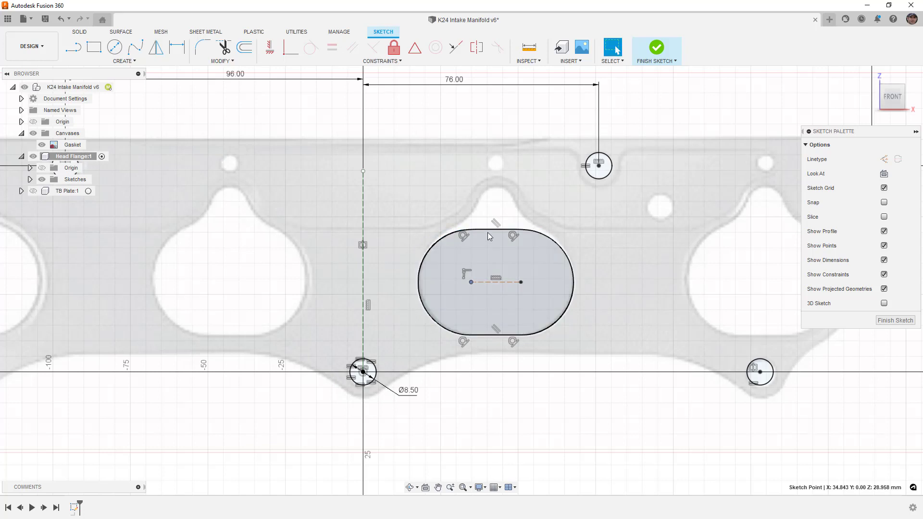
drag(490, 232, 490, 226)
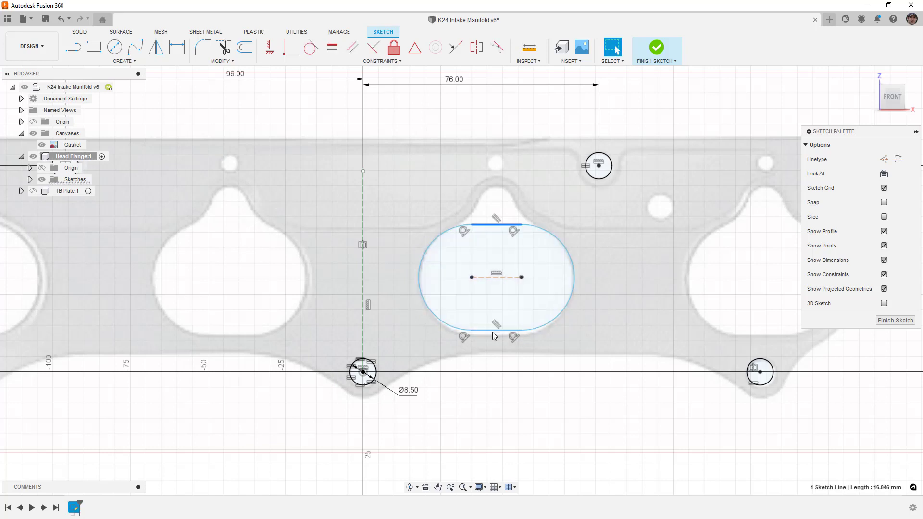
drag(493, 335, 494, 339)
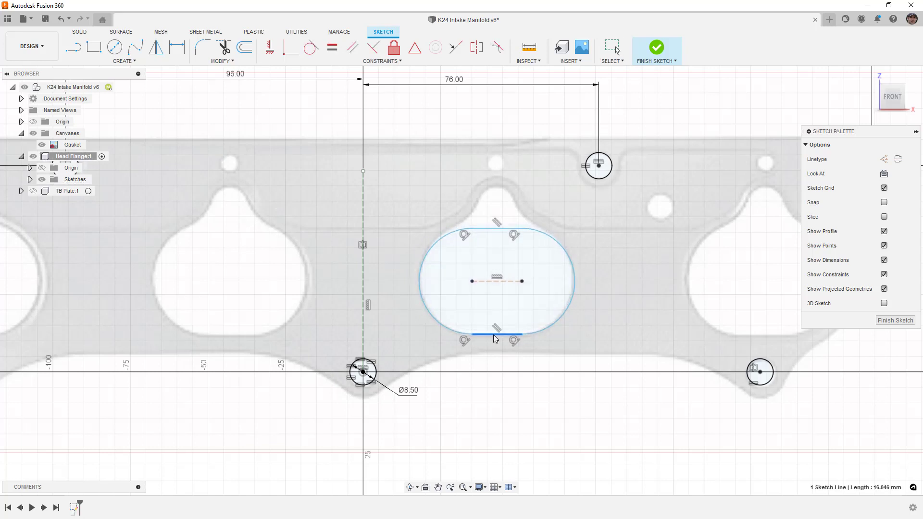
key(Escape)
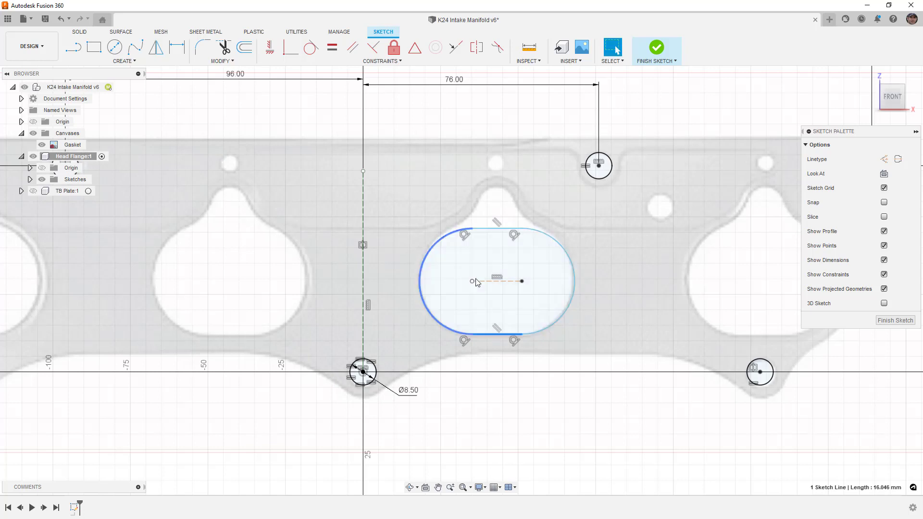
click(463, 245)
drag(469, 229, 471, 226)
key(Escape)
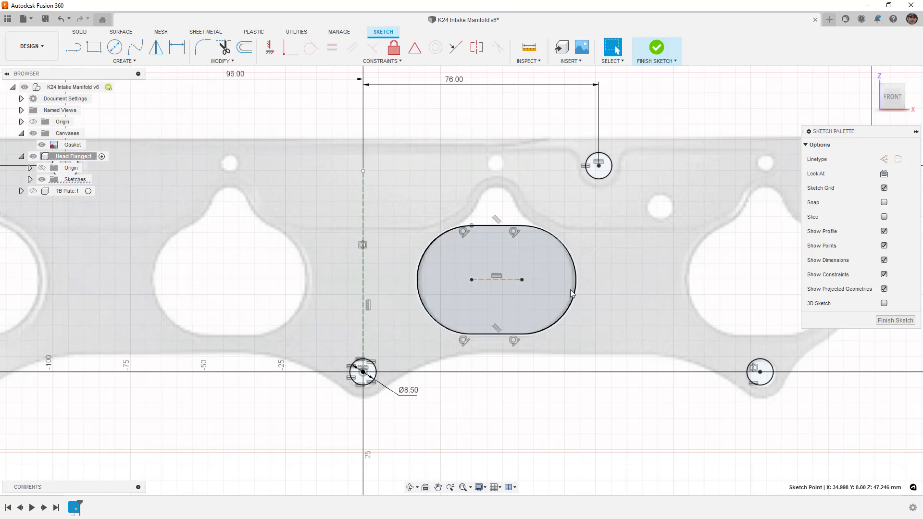
drag(576, 282, 577, 283)
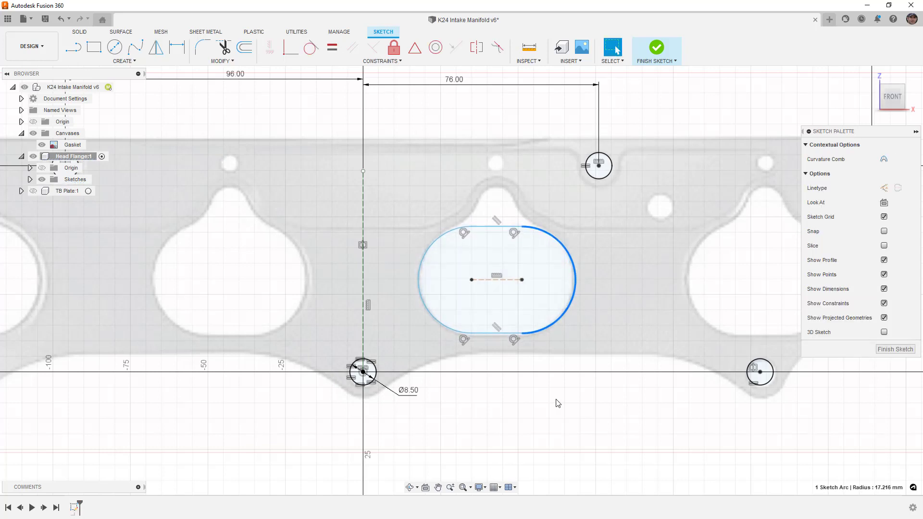
key(Escape)
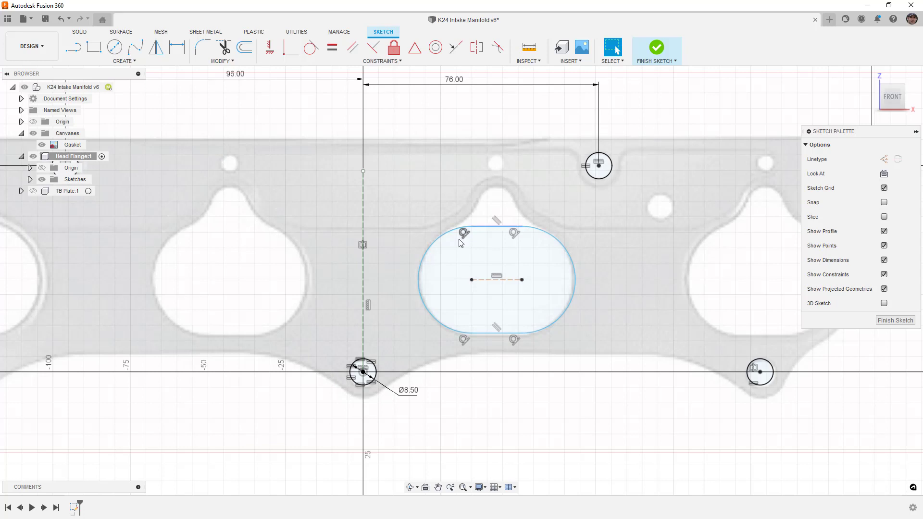
Dimension the horizontal distance from the slot's left arc centre to the bottom centre hole to 35 mm.
key(d)
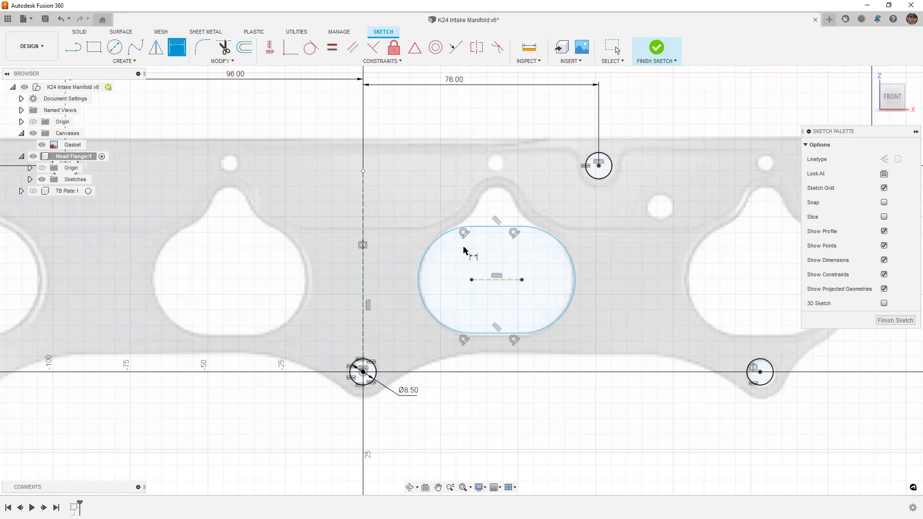
click(472, 279)
click(364, 372)
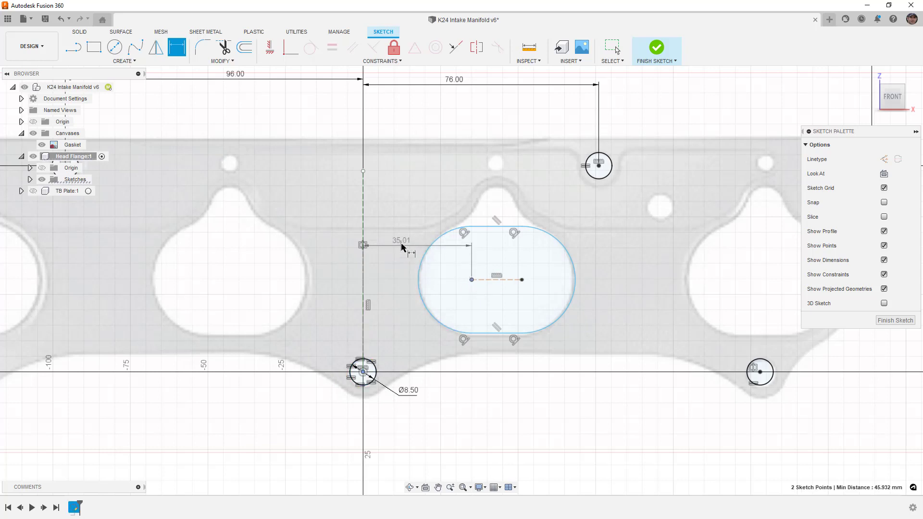
click(408, 211)
text(35)
key(Return)
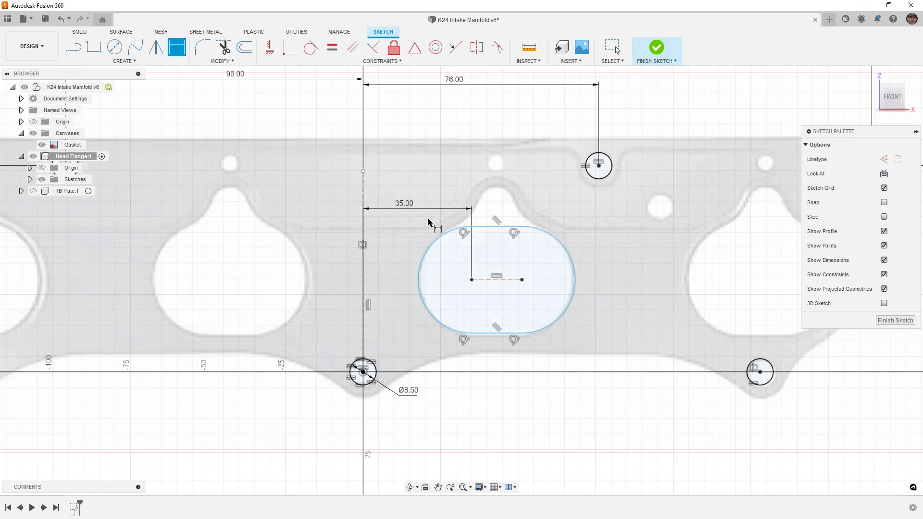
Dimension the slot's centre-to-centre length to 16 mm.
click(513, 282)
click(503, 260)
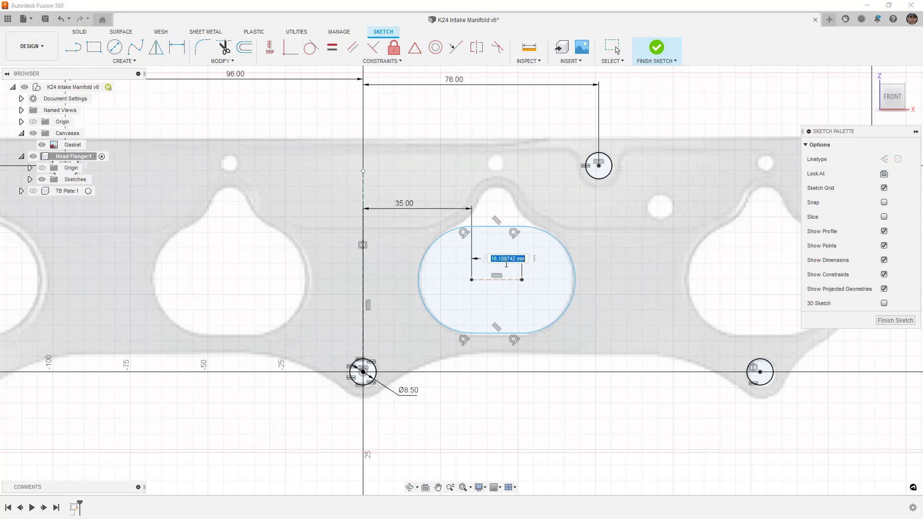
text(16)
key(Return)
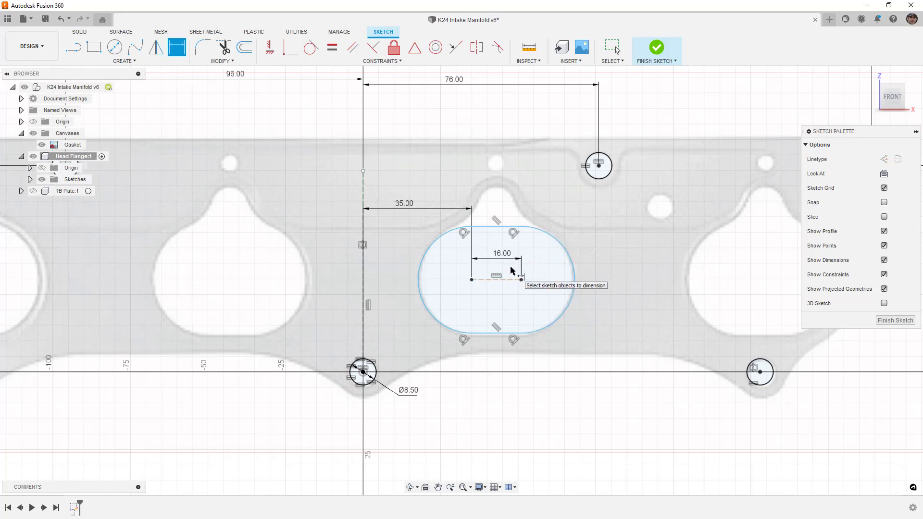
Dimension the slot's end radius at 17 mm and refine it to 17.25 mm.
click(429, 324)
click(426, 337)
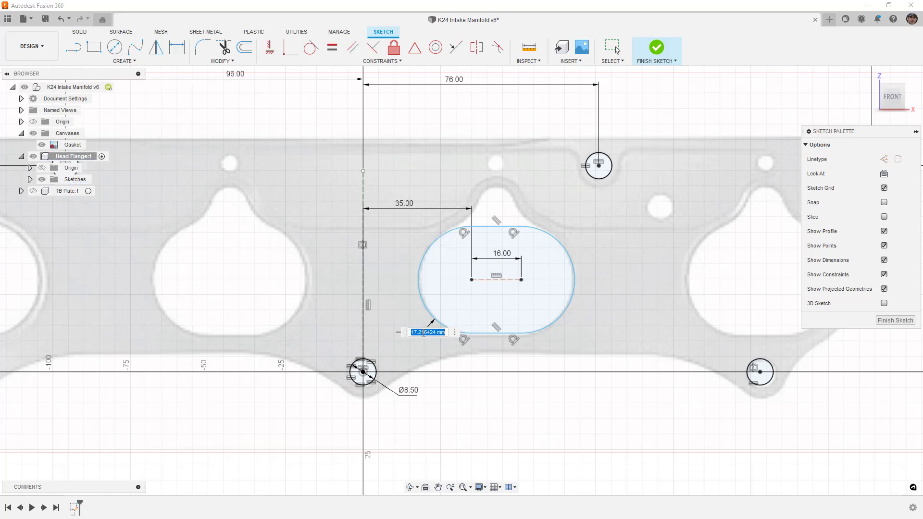
text(17)
key(Return)
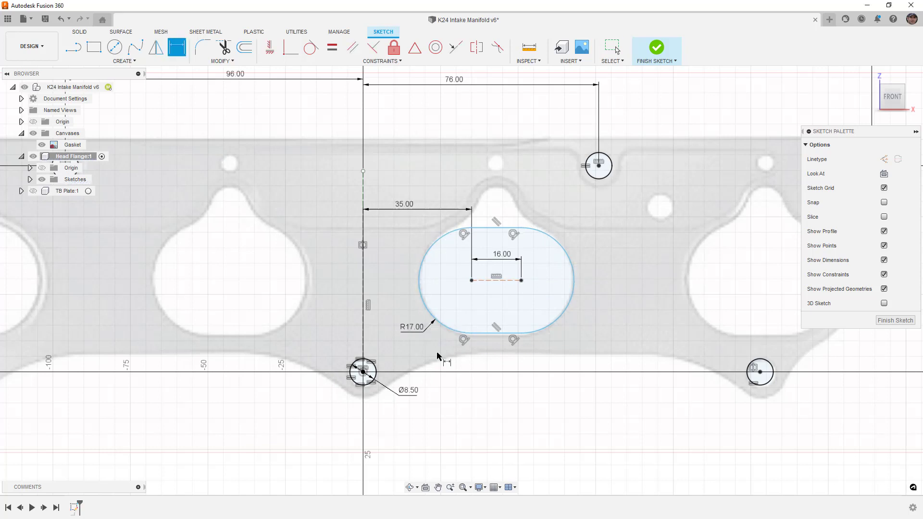
double_click(416, 327)
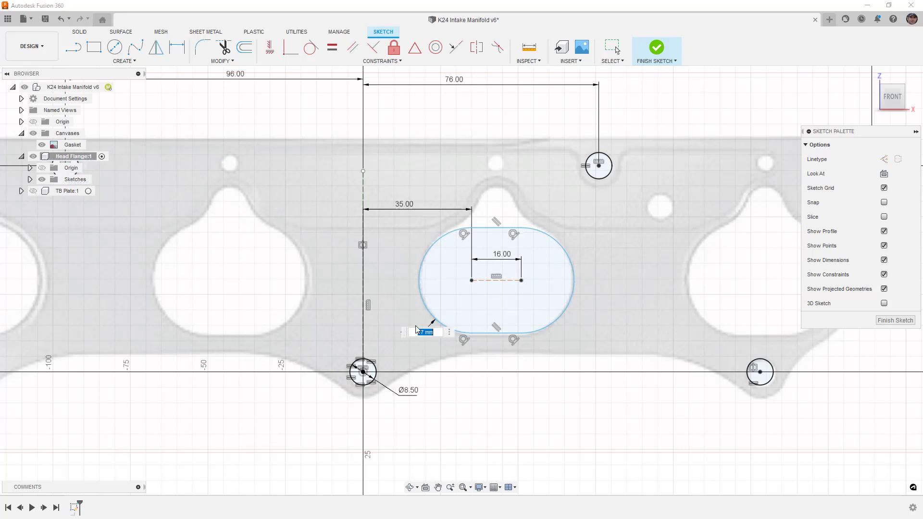
text(.25)
key(Return)
Dimension the vertical distance from the slot's horizontal axis to the bottom centre hole to 30 mm.
key(d)
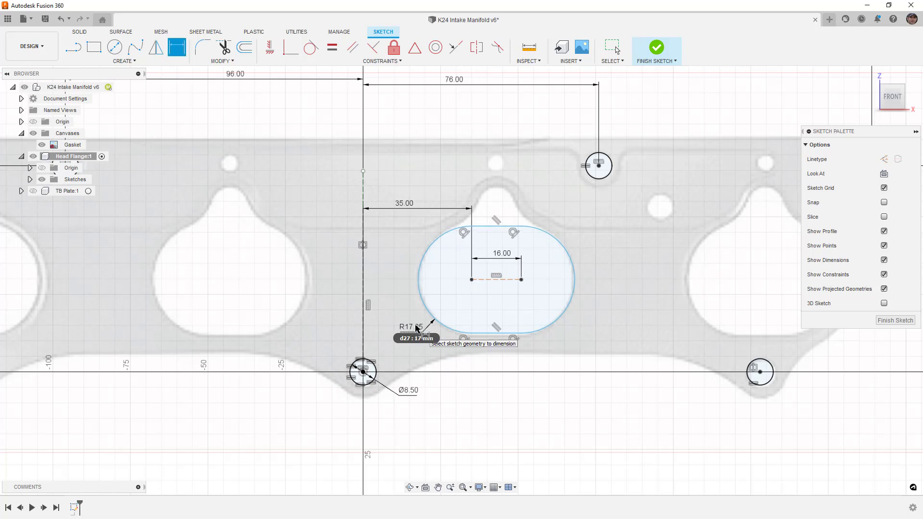
click(486, 279)
click(363, 372)
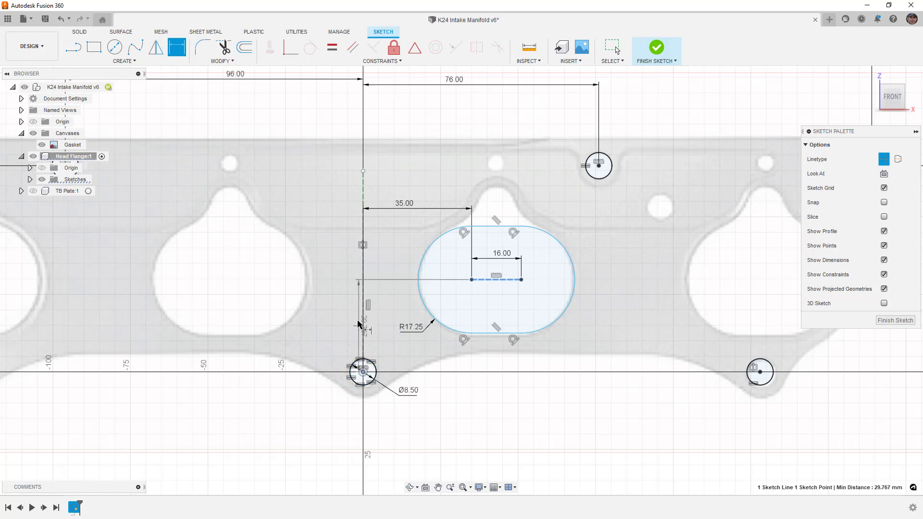
click(330, 312)
text(30)
key(Return)
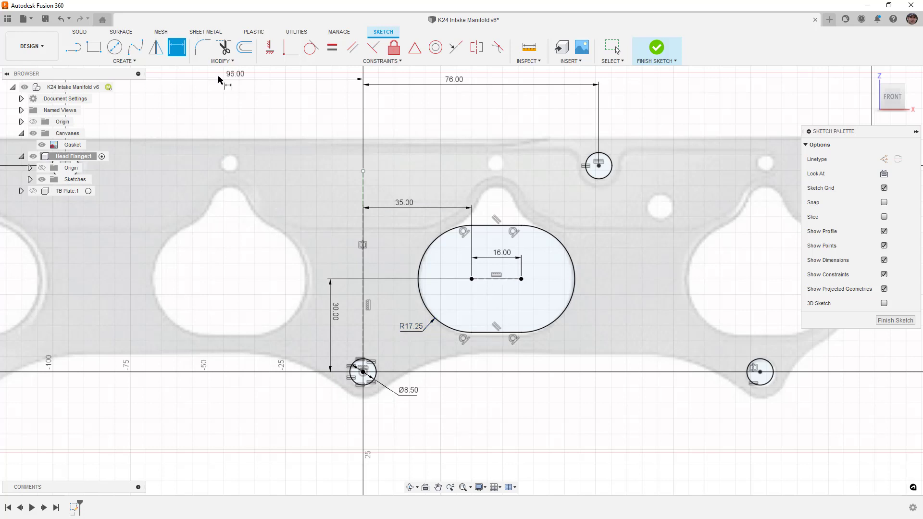
Sketch a circle in the port's narrow upper lobe, centred above the midpoint of the slot's top edge.
click(114, 49)
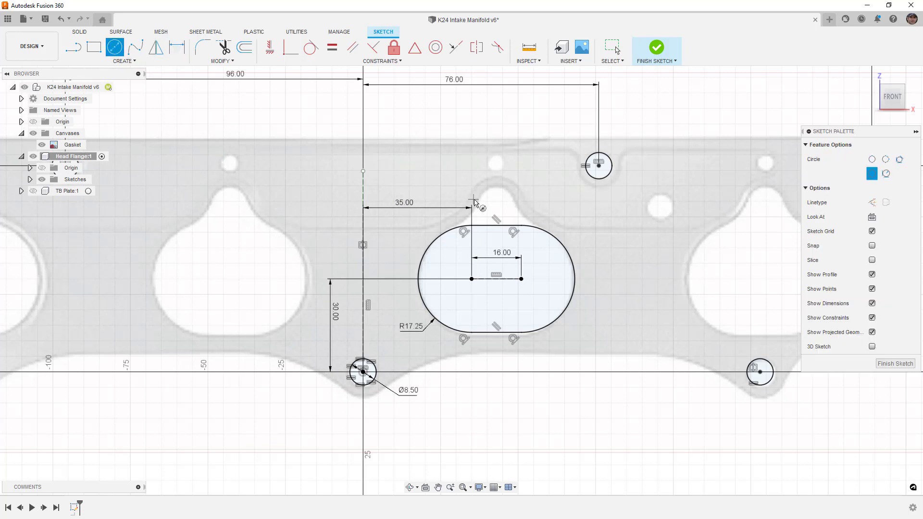
scroll(498, 200, up, 3)
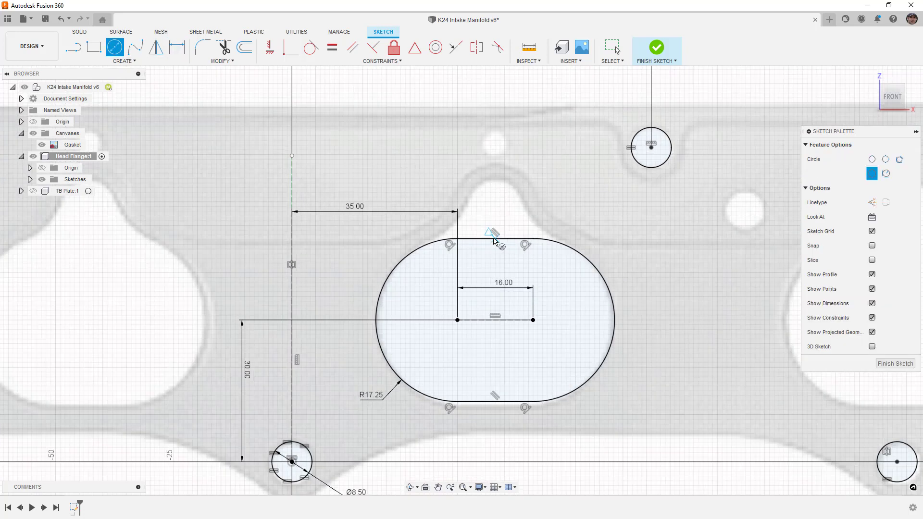
click(495, 198)
click(516, 216)
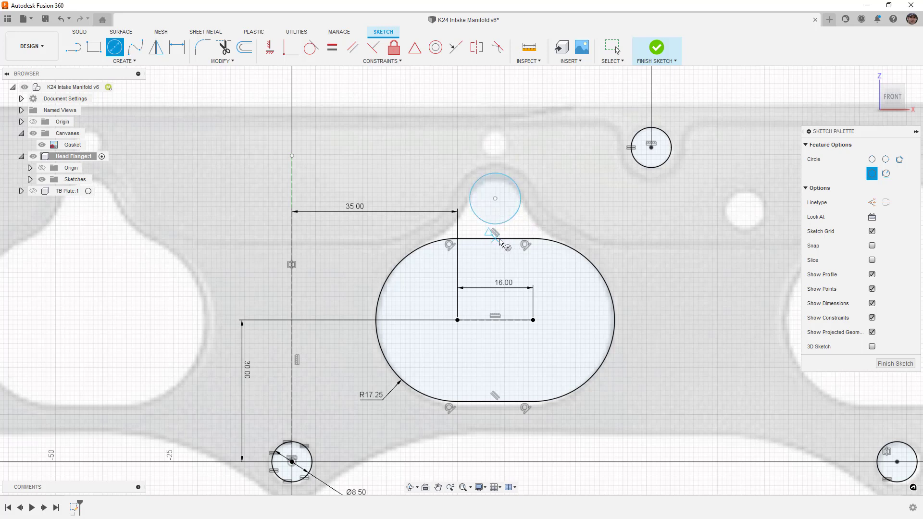
Draw a construction line from the lobe circle's centre to the midpoint of the slot's top edge.
click(74, 47)
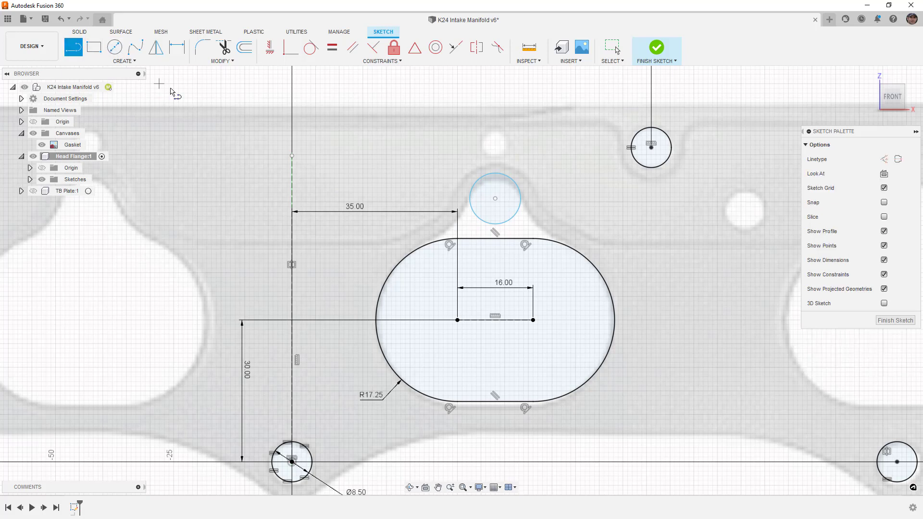
click(495, 198)
click(496, 239)
key(Escape)
scroll(499, 214, down, 2)
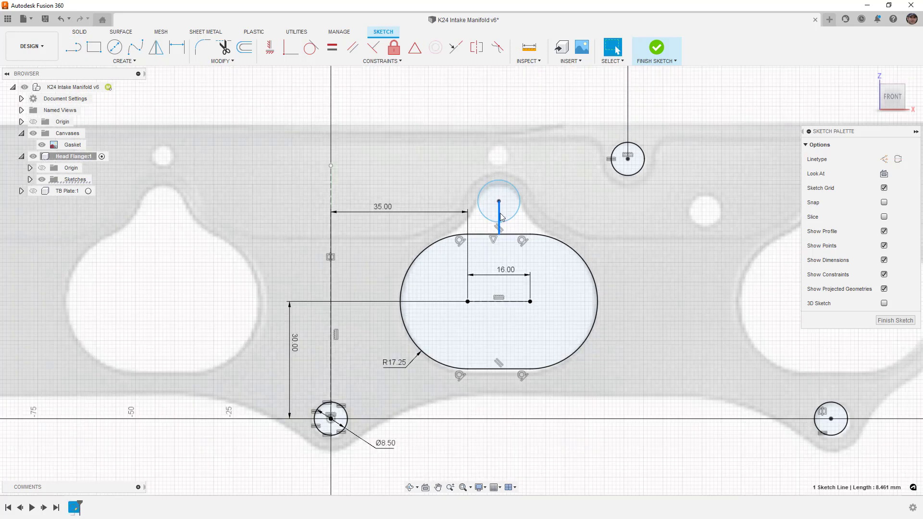
scroll(498, 215, up, 3)
click(883, 159)
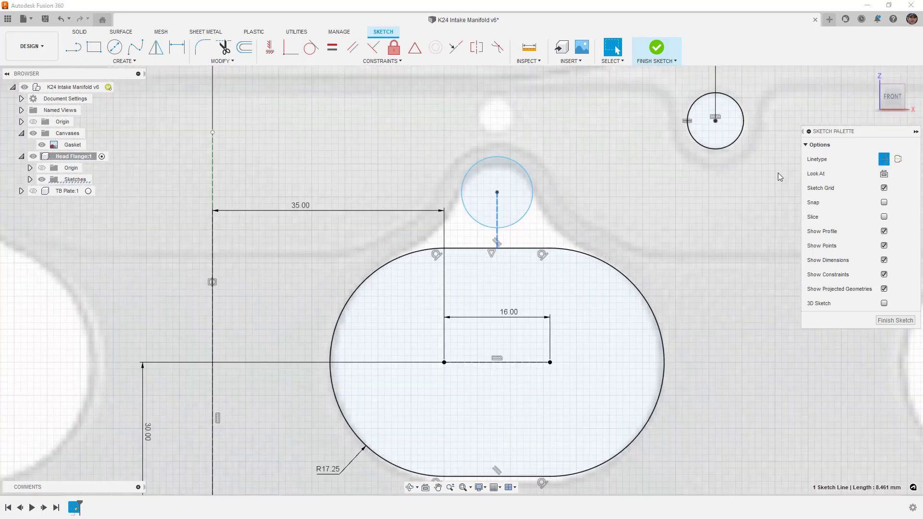
scroll(512, 206, up, 2)
key(Escape)
Test the circle's alignment by nudging its centre and setting the slot's centre-to-centre length to 18 mm.
drag(493, 202, 494, 196)
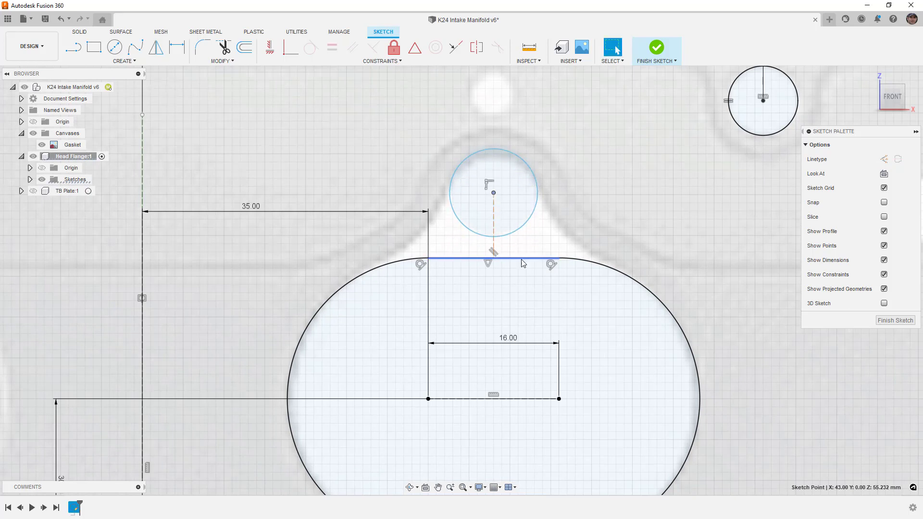
double_click(510, 338)
text(18)
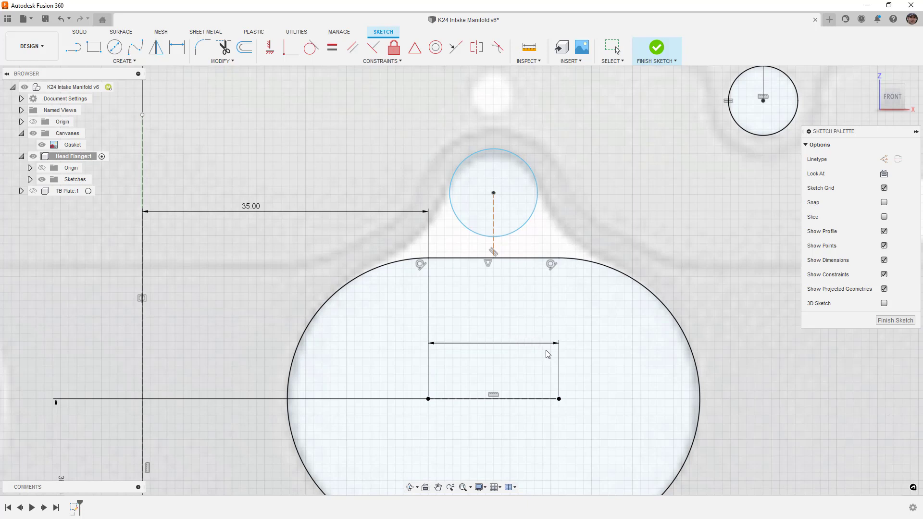
key(Return)
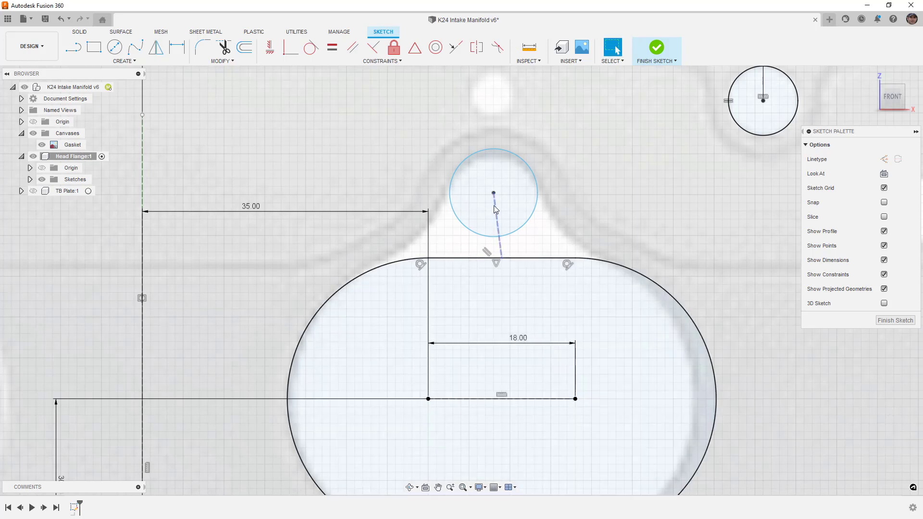
Constrain the construction line vertical and set the slot's centre-to-centre length back to 16 mm.
click(501, 249)
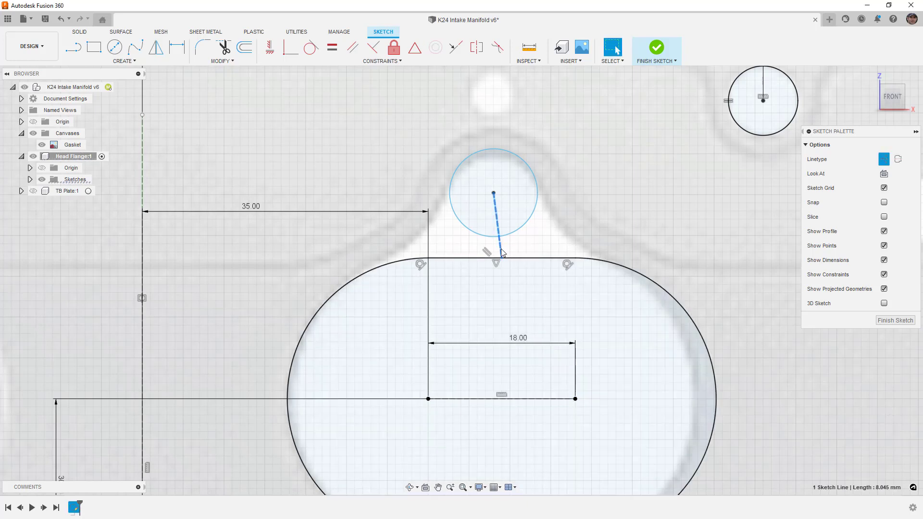
click(270, 52)
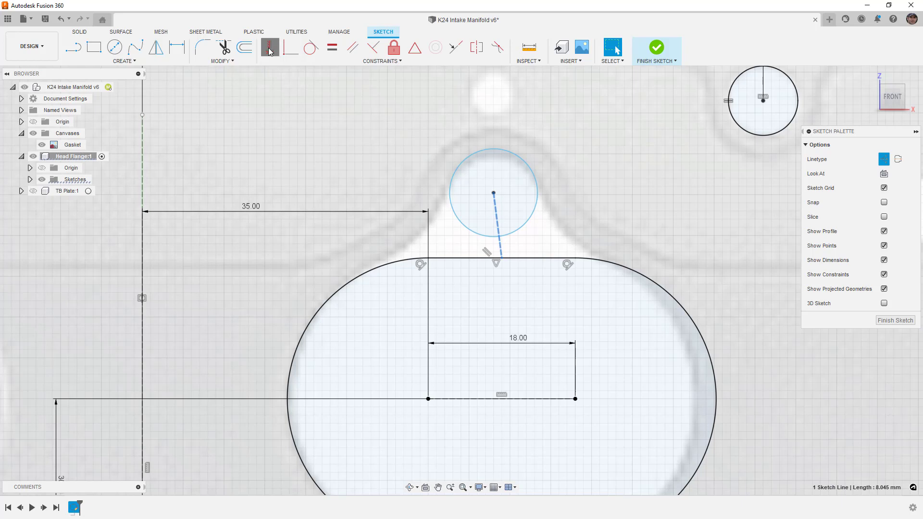
double_click(520, 339)
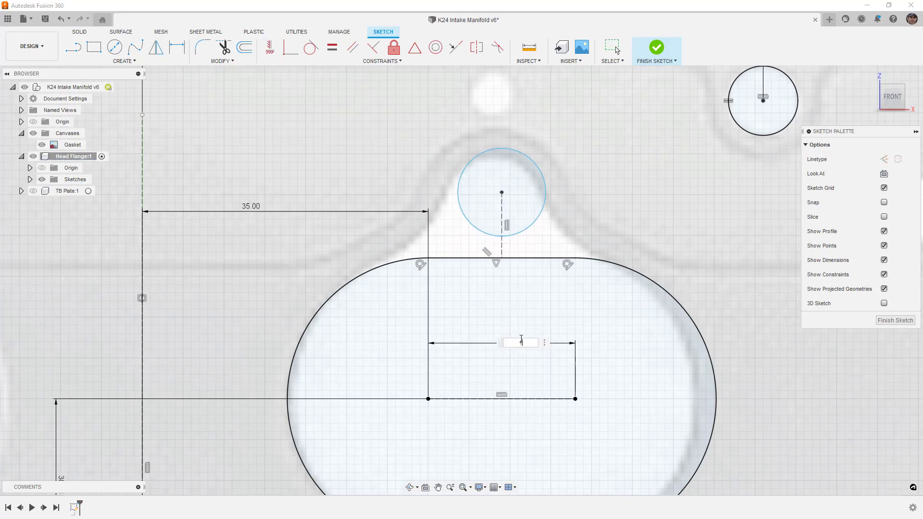
text(16)
key(Return)
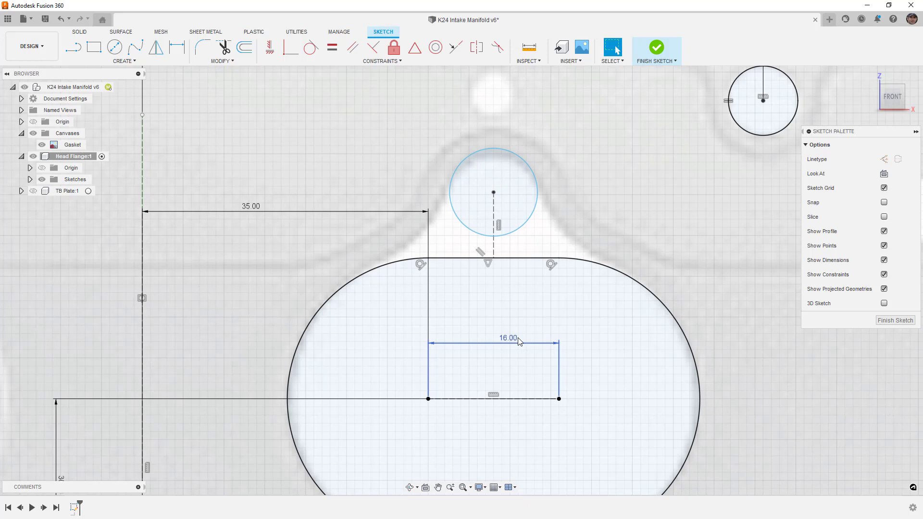
Shift the circle slightly down to fit the upper lobe and dimension its diameter to 11 mm.
drag(493, 192, 494, 198)
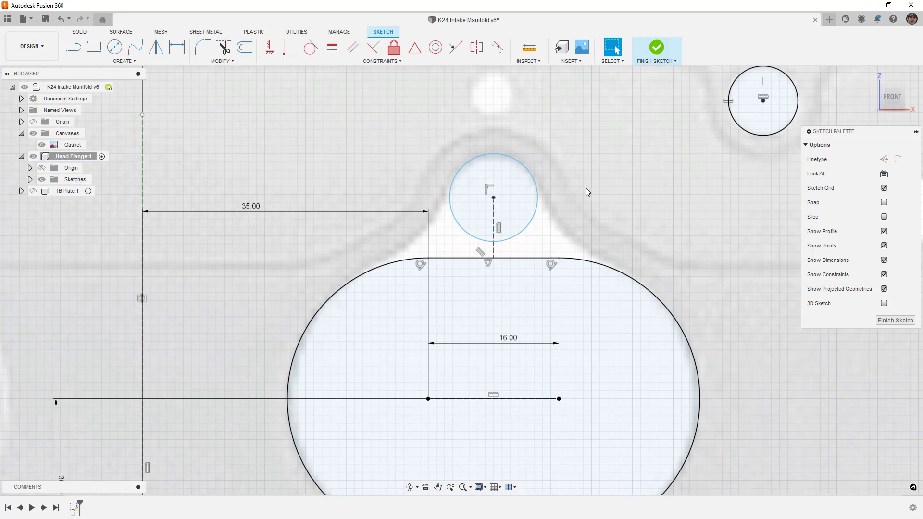
click(528, 170)
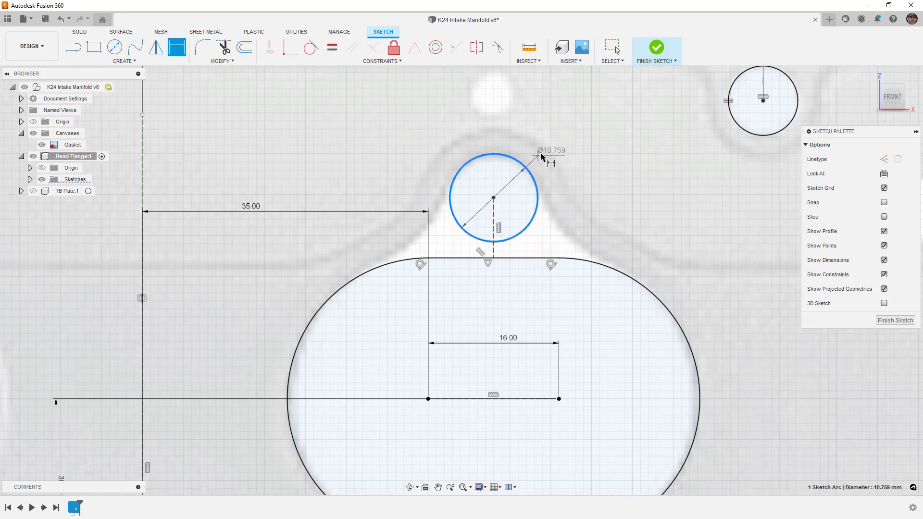
click(569, 142)
text(11)
key(Return)
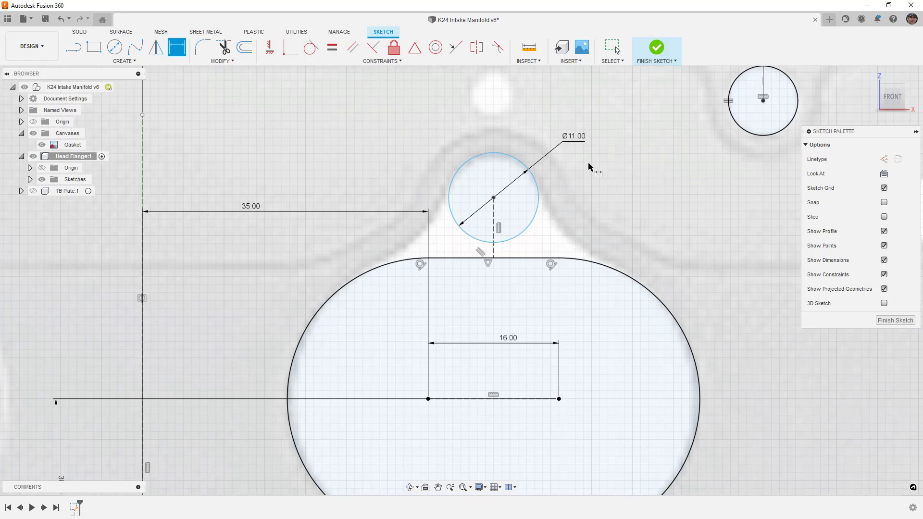
Dimension the vertical distance from the circle's centre to the slot's top edge to 7.25 mm.
click(494, 212)
click(554, 228)
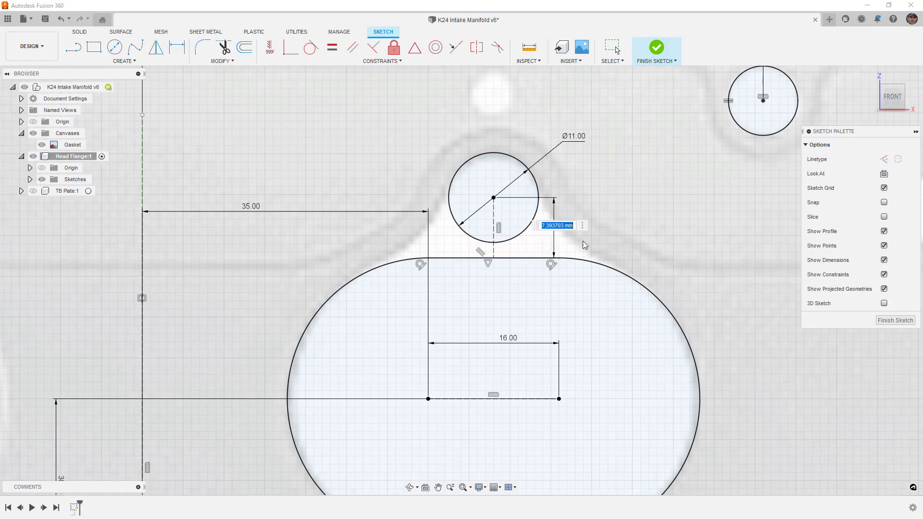
text(7.25)
key(Return)
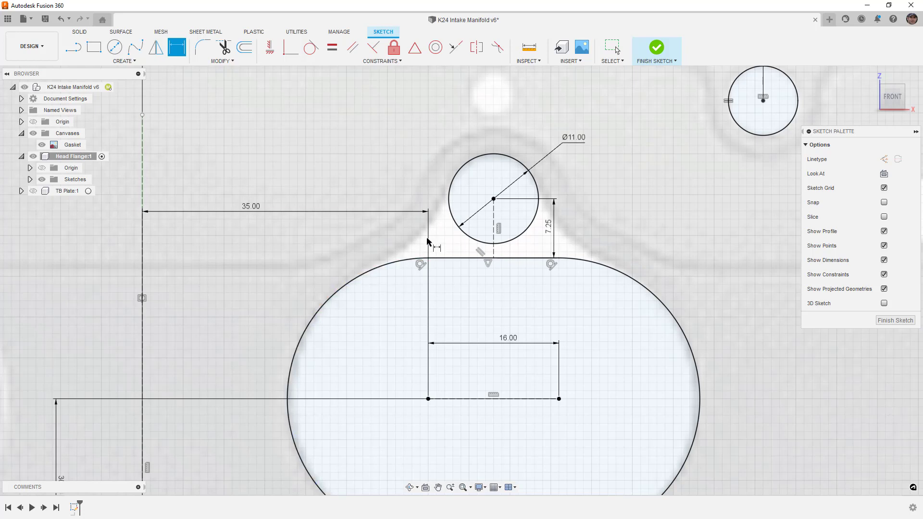
Draw a three-point arc from the slot's left end arc to the left side of the 11 mm circle, following the gasket outline.
click(124, 61)
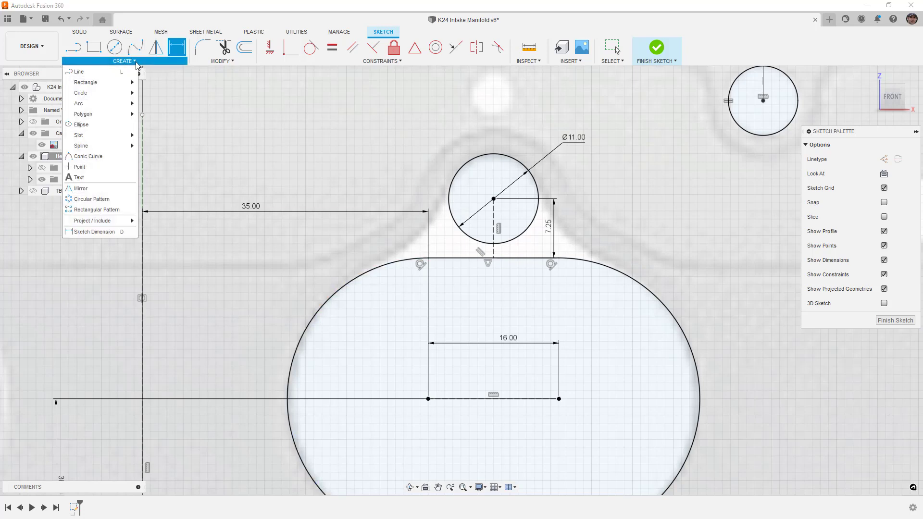
mouse_move(117, 107)
click(159, 103)
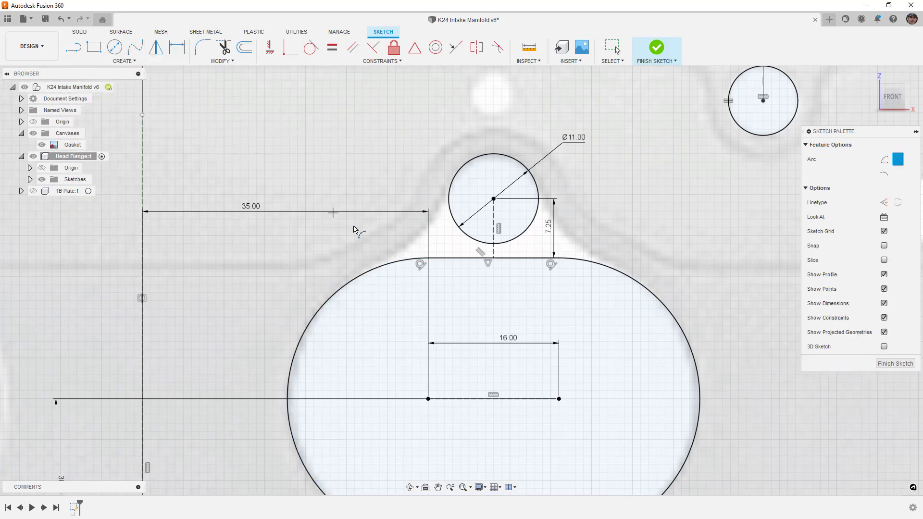
click(367, 273)
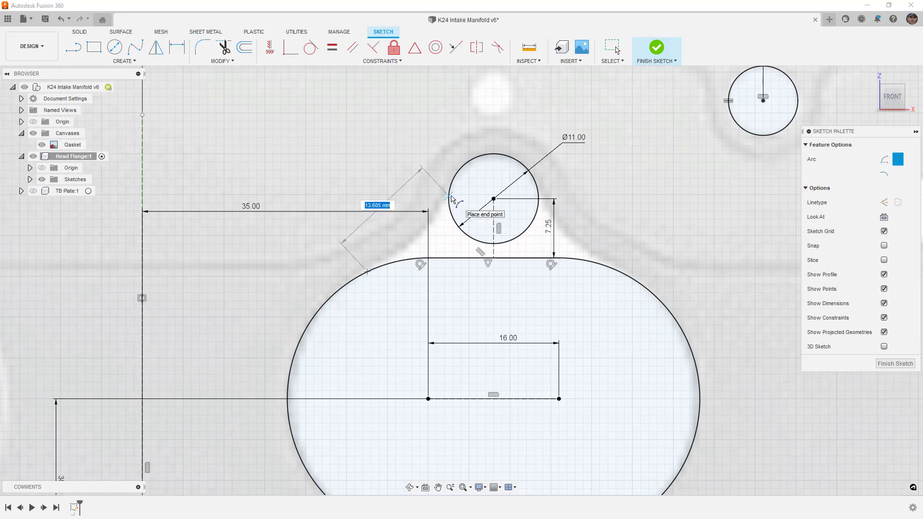
click(450, 193)
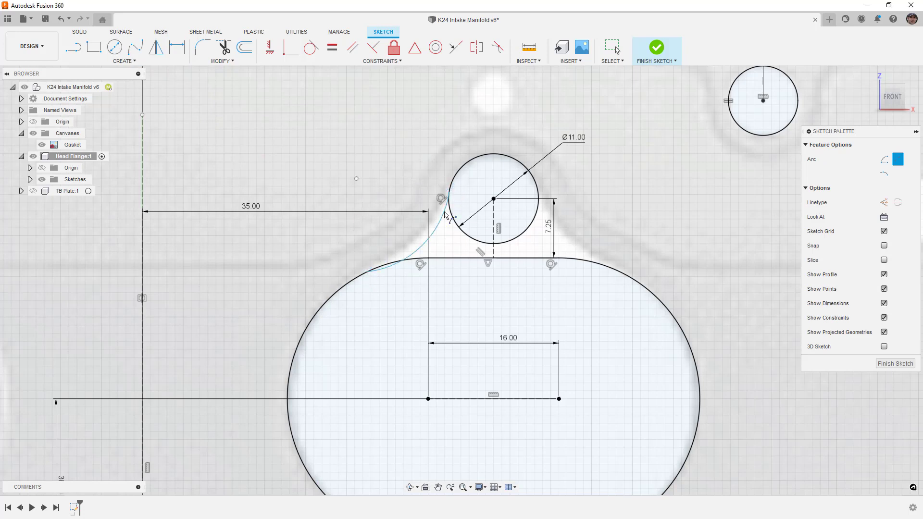
click(416, 260)
Constrain the connecting arc tangent to the slot's left end arc.
click(311, 48)
click(398, 261)
click(384, 267)
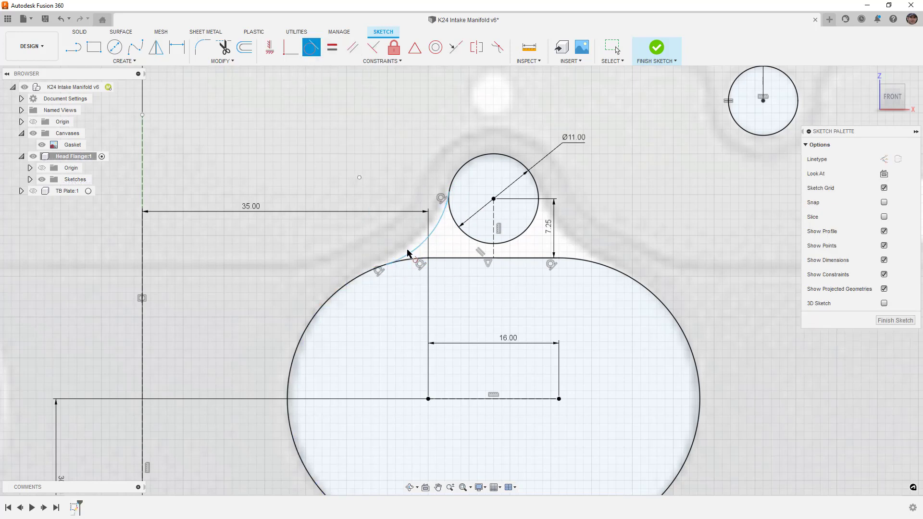
click(270, 48)
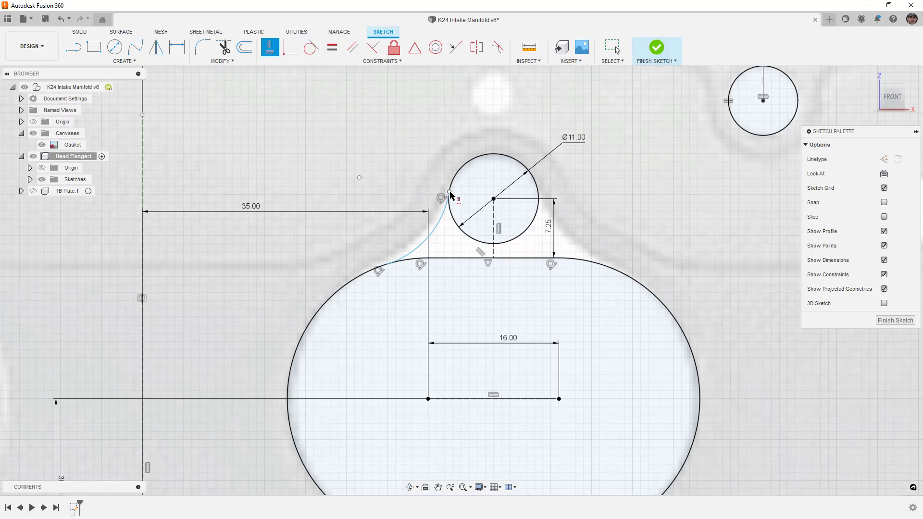
key(Escape)
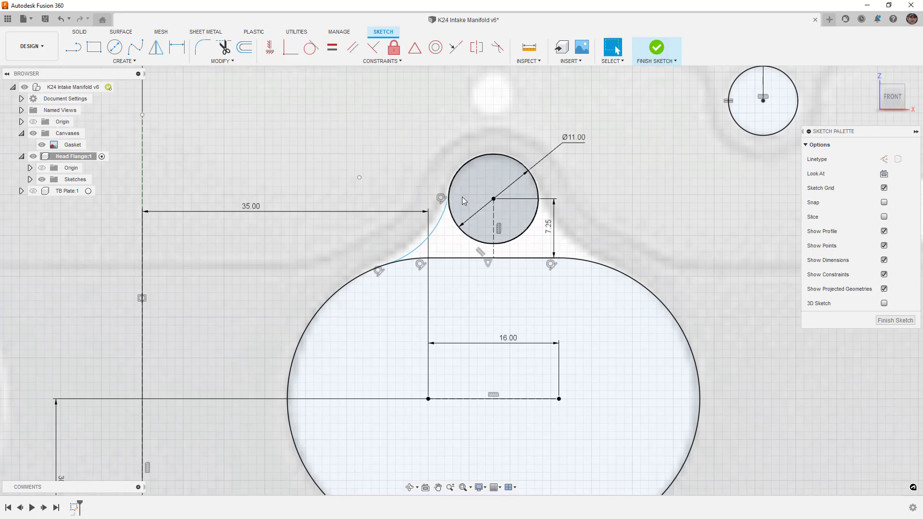
Reshape the connecting arc to match the gasket edge and dimension its radius to 17.5 mm.
drag(438, 226, 436, 224)
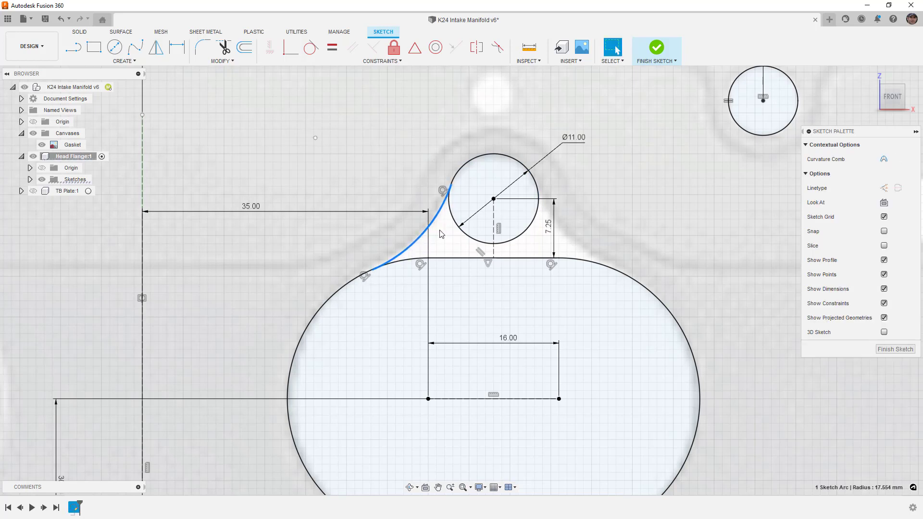
click(439, 230)
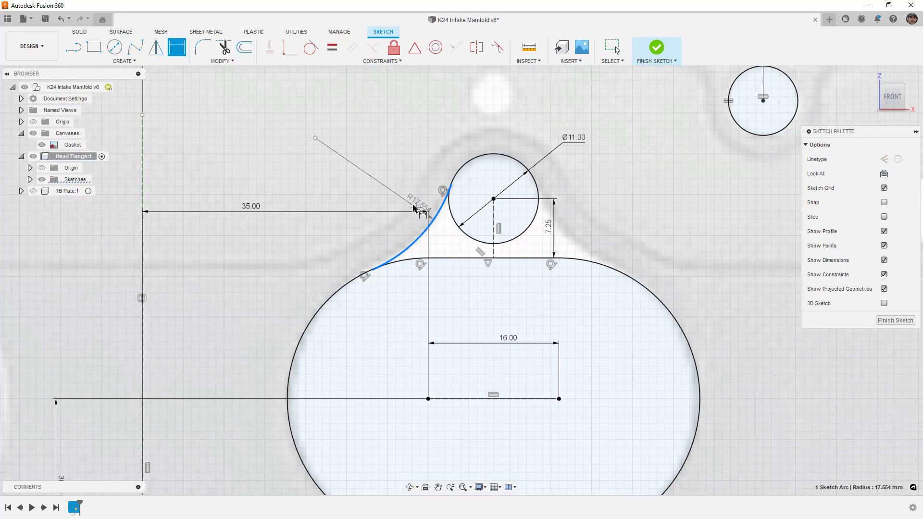
click(387, 180)
text(1)
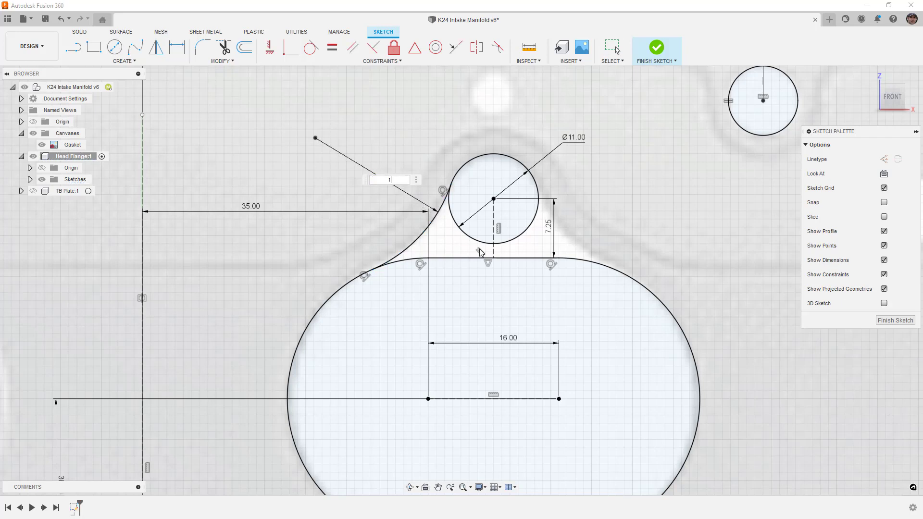
text(7.5)
key(Return)
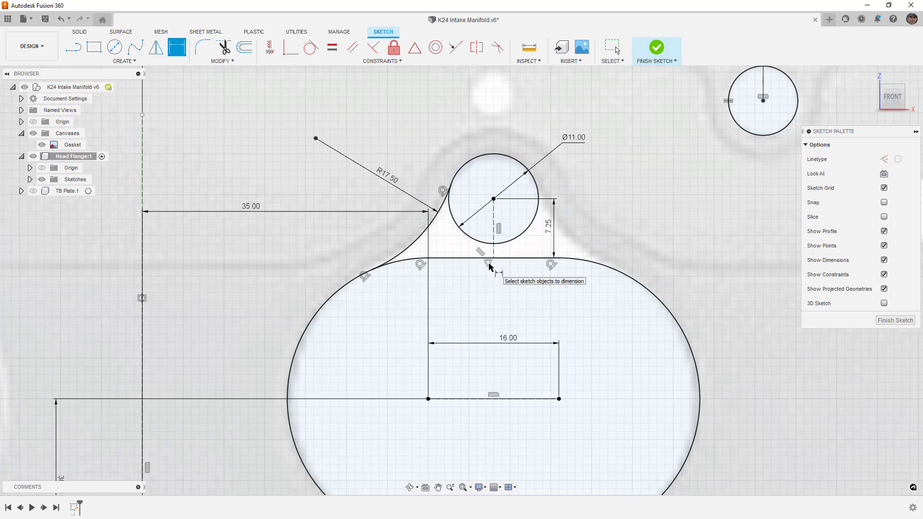
Mirror the connecting arc to the right side of the lobe about the vertical construction line.
click(155, 46)
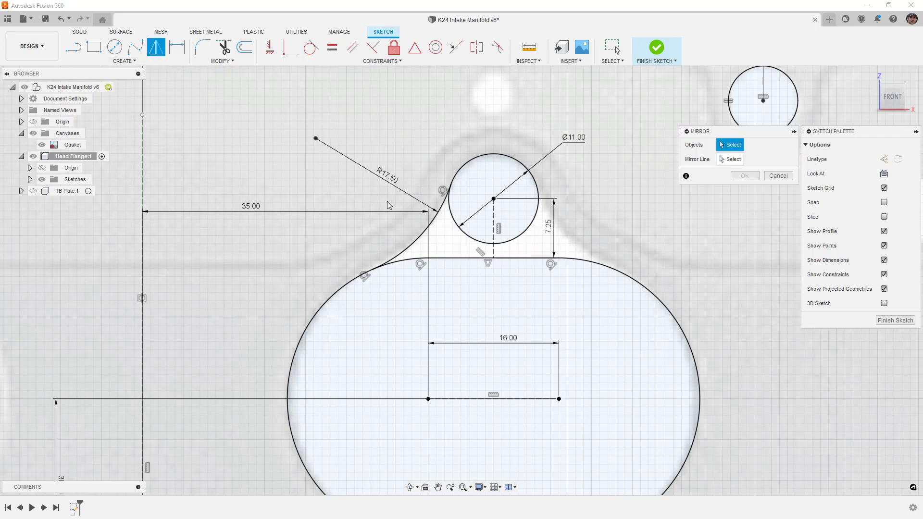
click(442, 216)
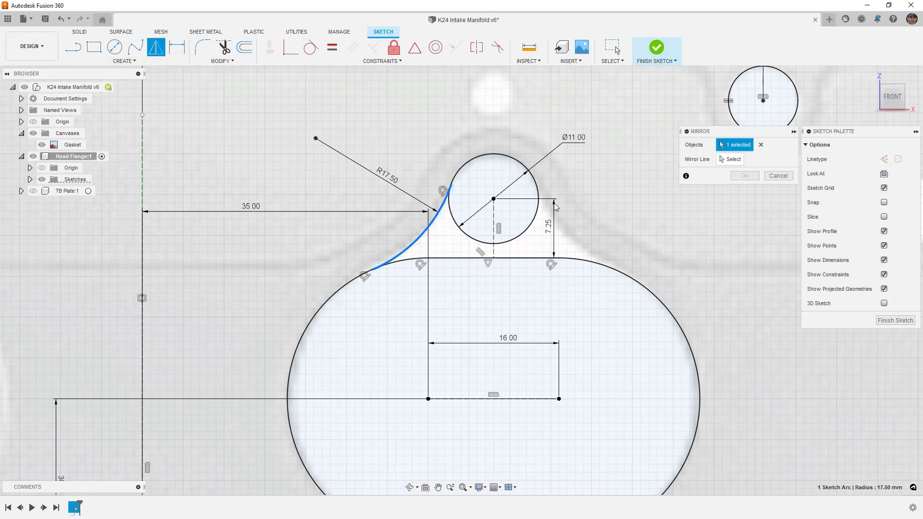
click(495, 219)
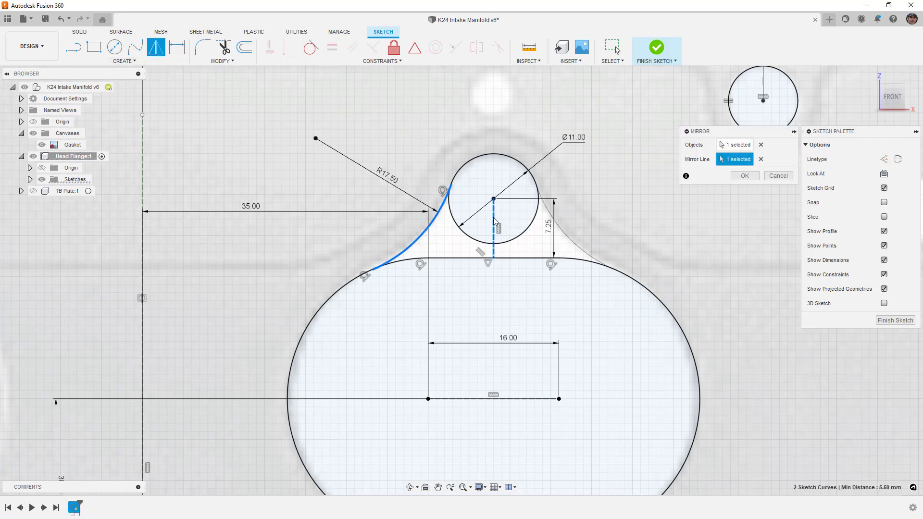
click(743, 176)
Examine the port outline's enclosed profile regions, toggling the profile shading off and on, and compare the outline with the gasket canvas.
ctrl+click(518, 216)
ctrl+click(531, 277)
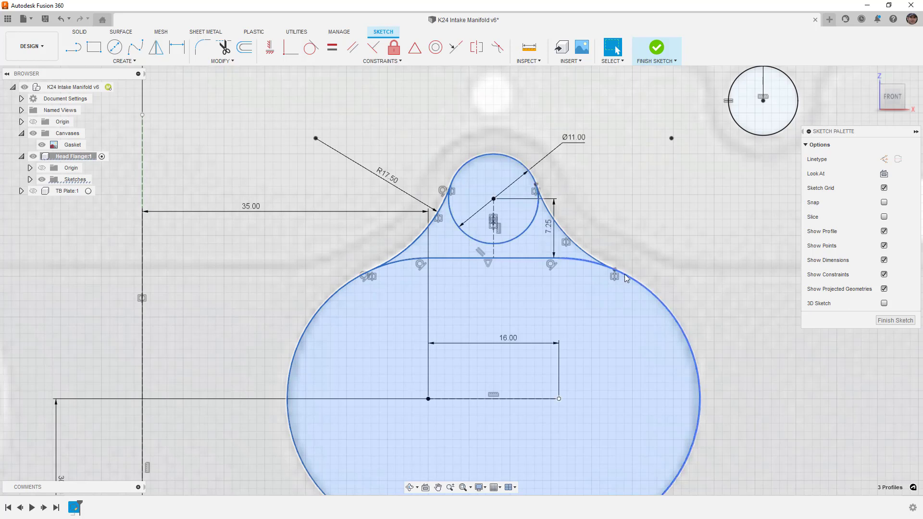
scroll(526, 274, down, 2)
click(540, 250)
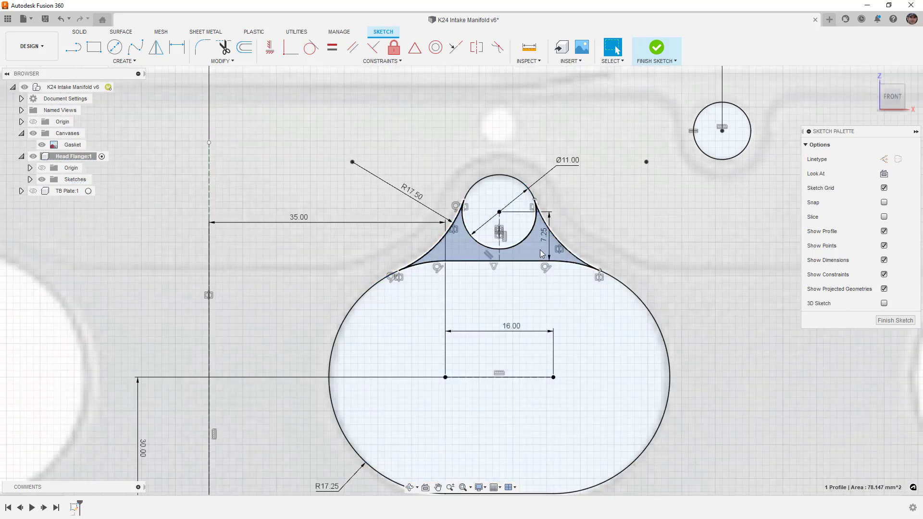
click(884, 232)
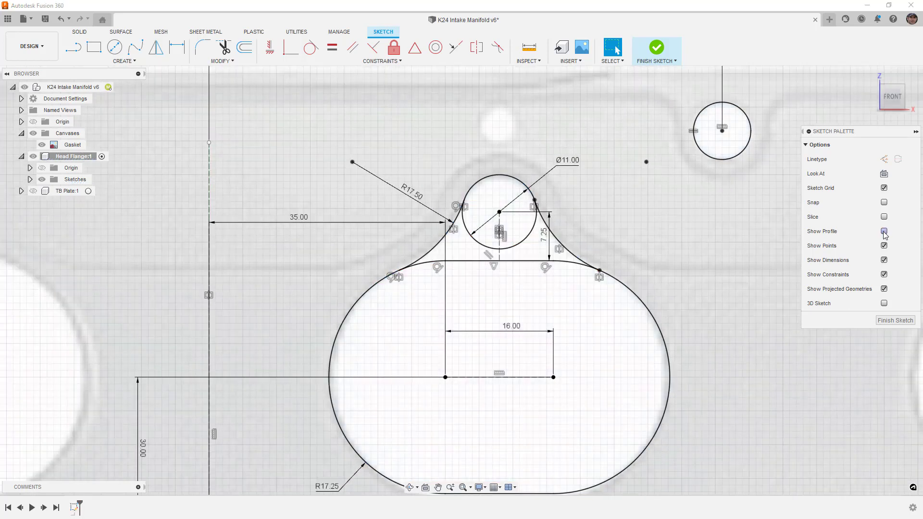
click(884, 232)
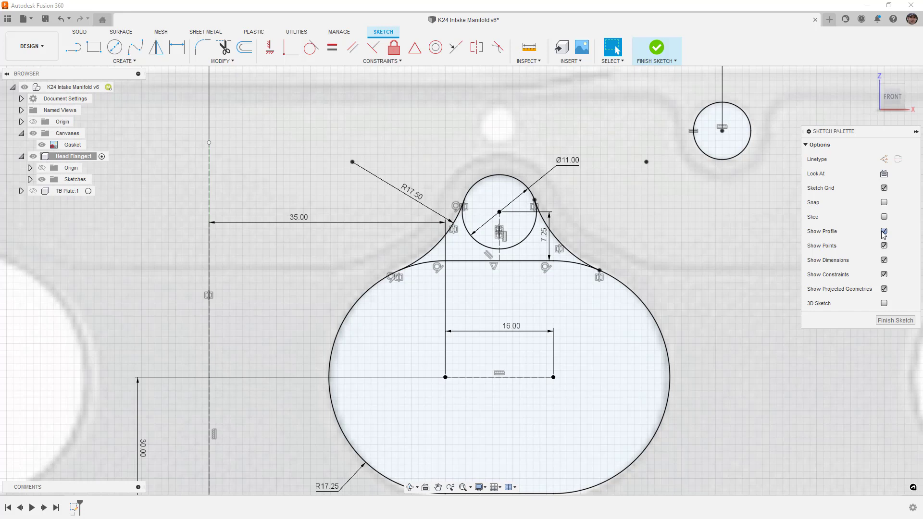
scroll(499, 258, down, 5)
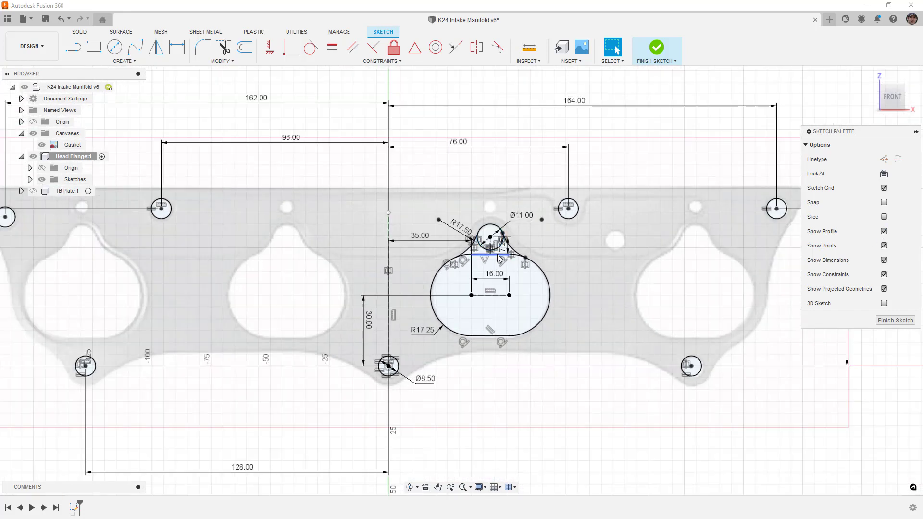
scroll(486, 337, up, 3)
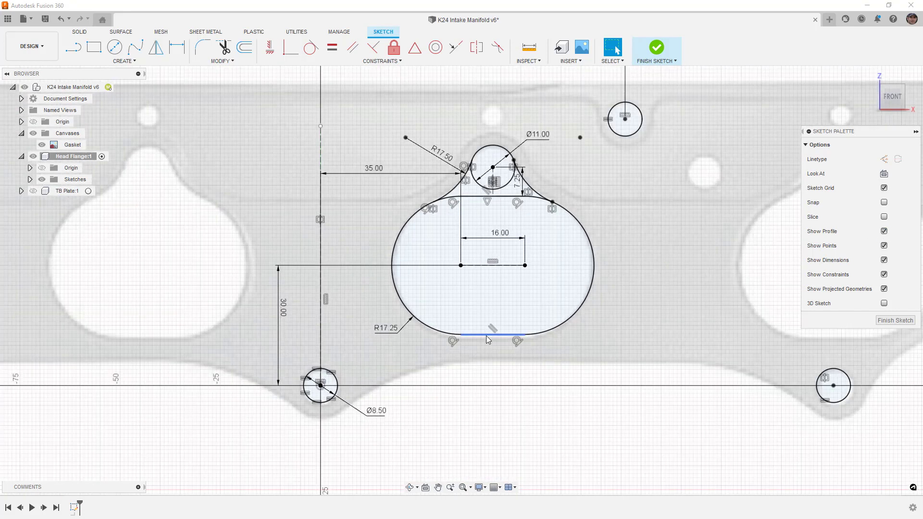
Mirror the whole port outline, including its lobe circle and construction lines, across the flange's vertical centerline.
scroll(516, 367, down, 2)
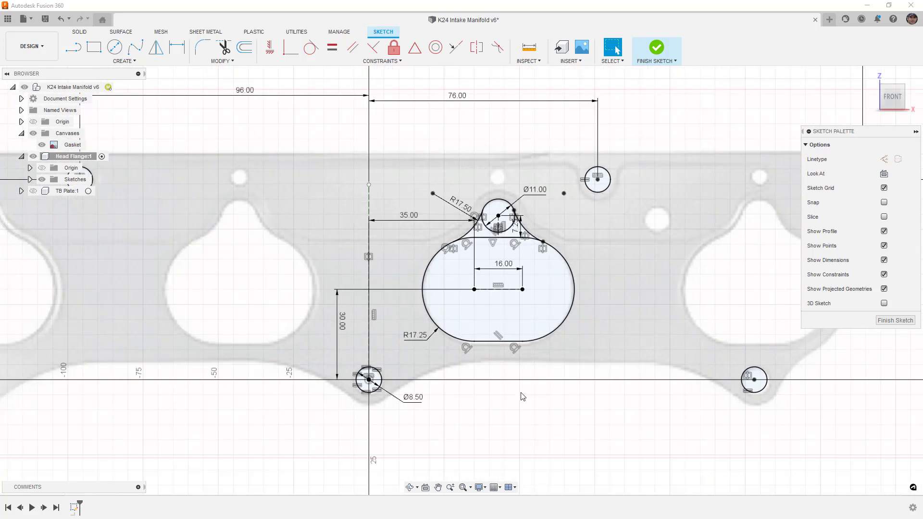
scroll(522, 397, down, 3)
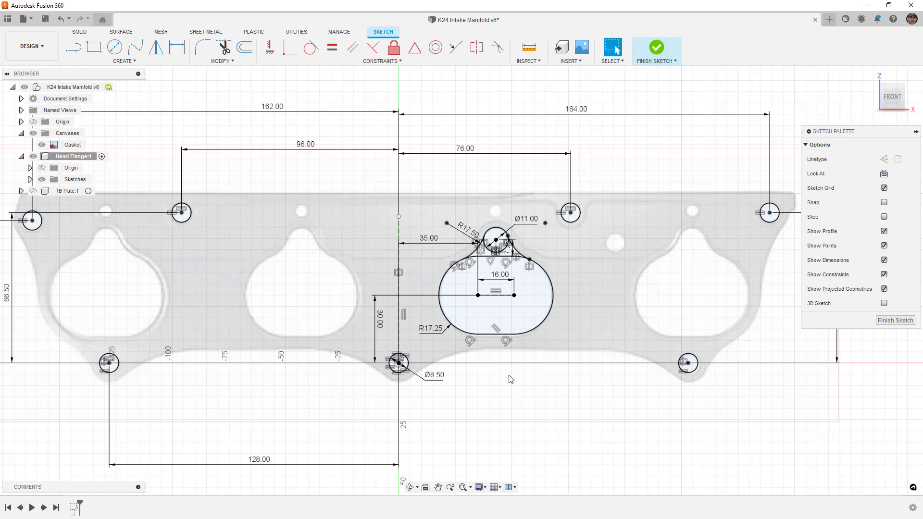
click(157, 48)
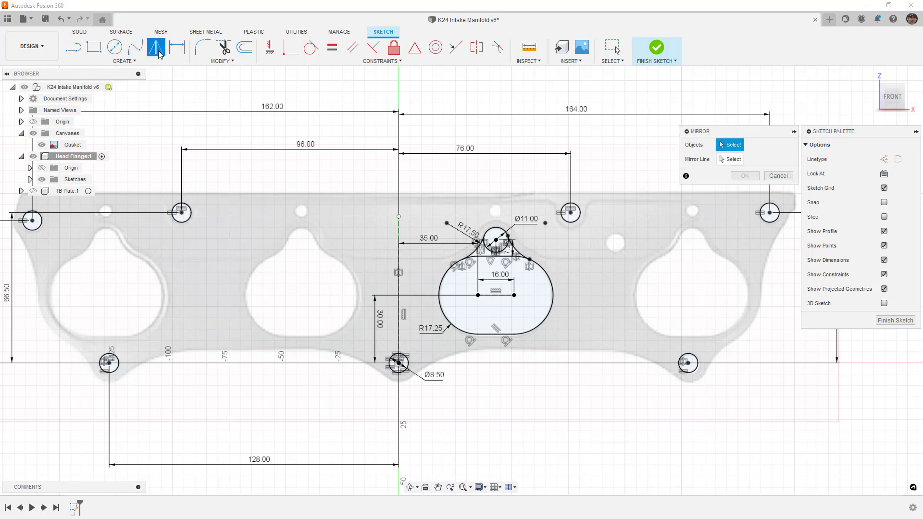
click(506, 244)
scroll(507, 249, up, 3)
click(522, 250)
click(454, 246)
click(465, 262)
click(449, 260)
click(535, 265)
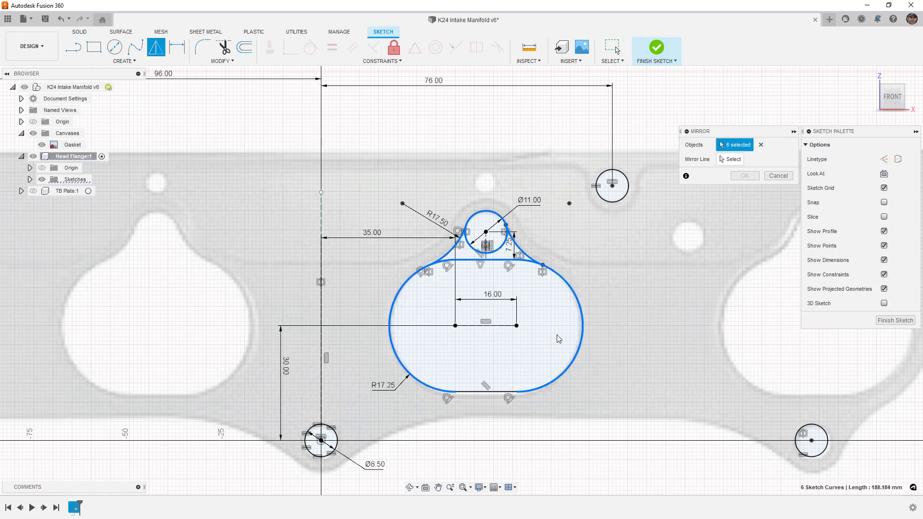
click(505, 392)
click(502, 326)
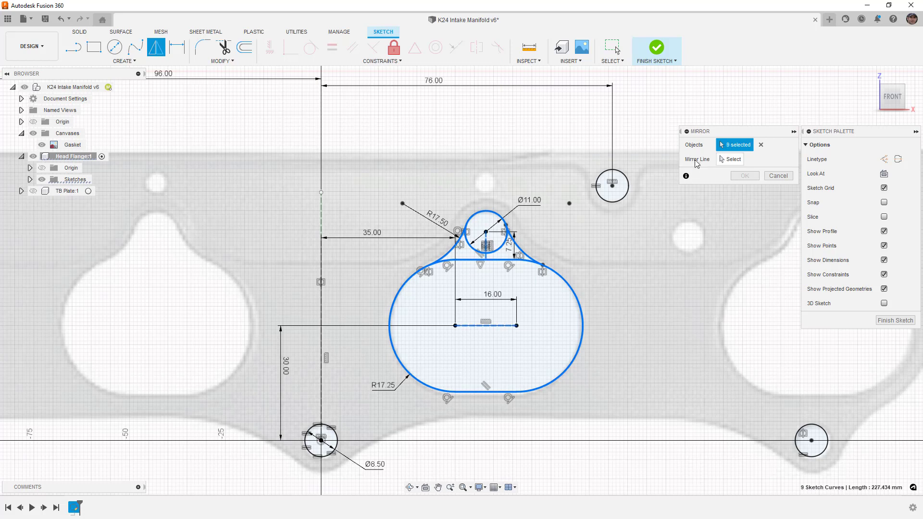
click(729, 160)
click(321, 225)
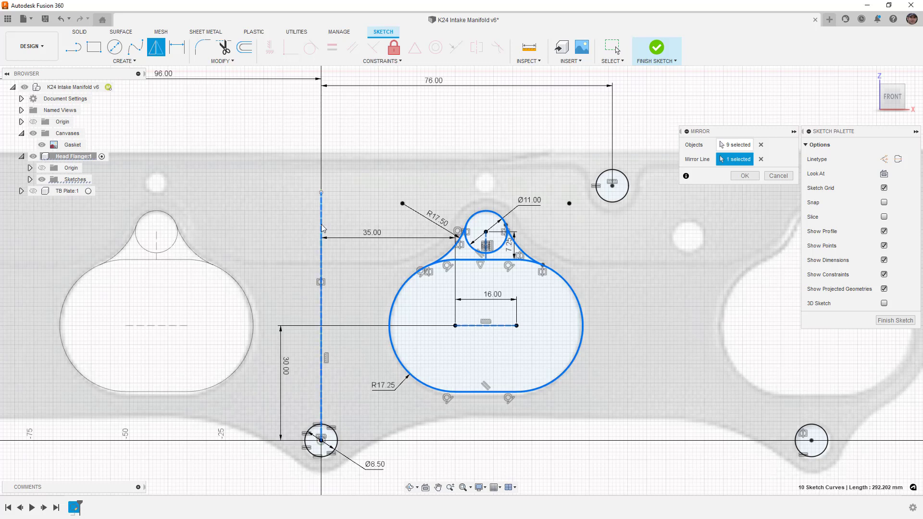
click(744, 176)
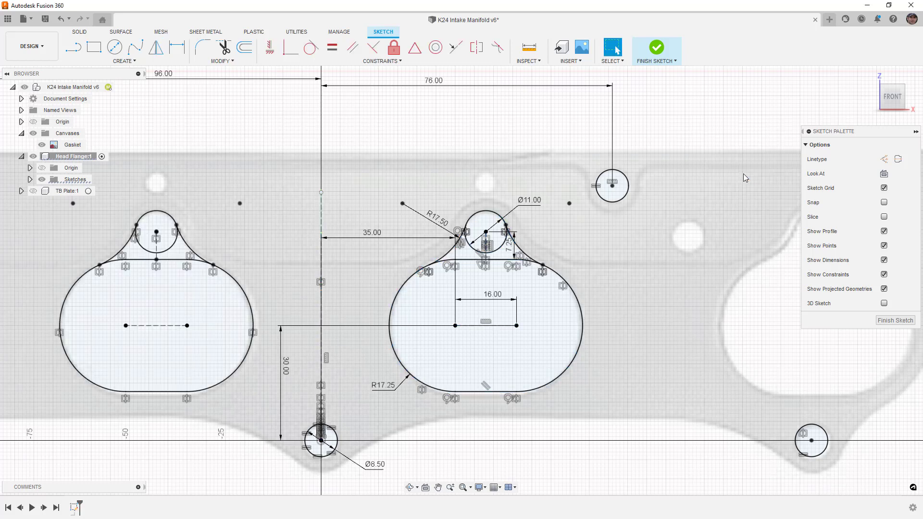
Measure the distance between the right-hand slot centre points of the two ports beside the vertical centerline.
scroll(455, 256, down, 5)
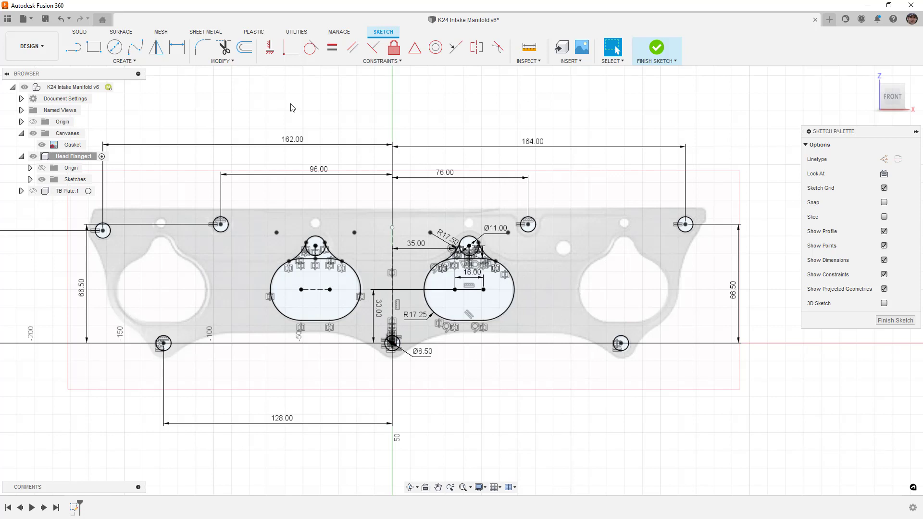
click(246, 63)
scroll(393, 298, up, 3)
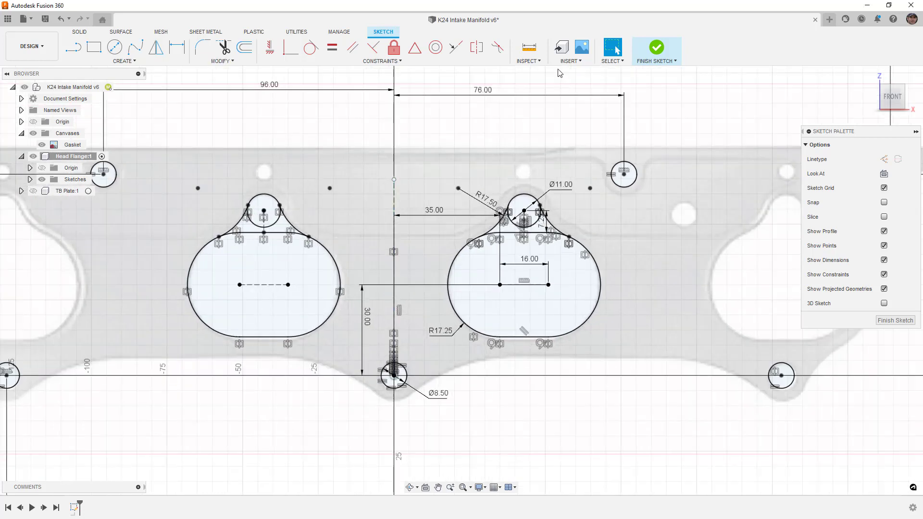
click(529, 46)
click(288, 284)
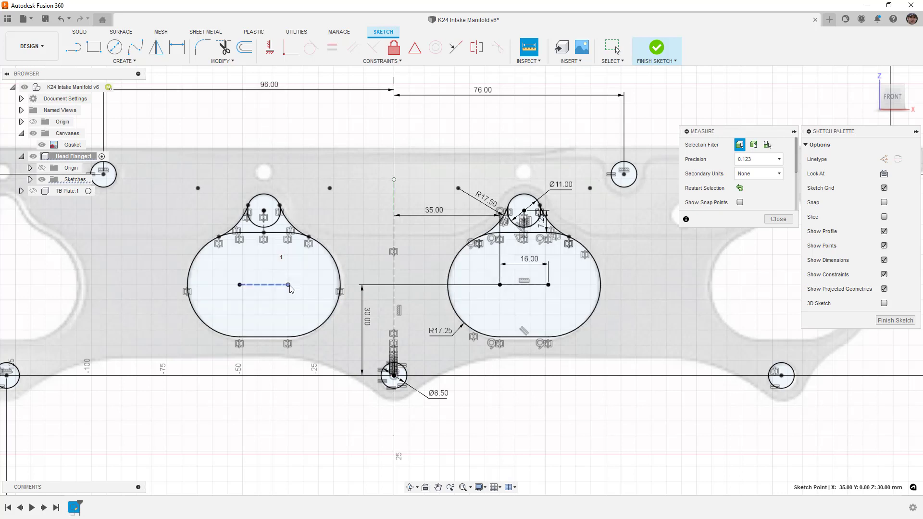
click(549, 285)
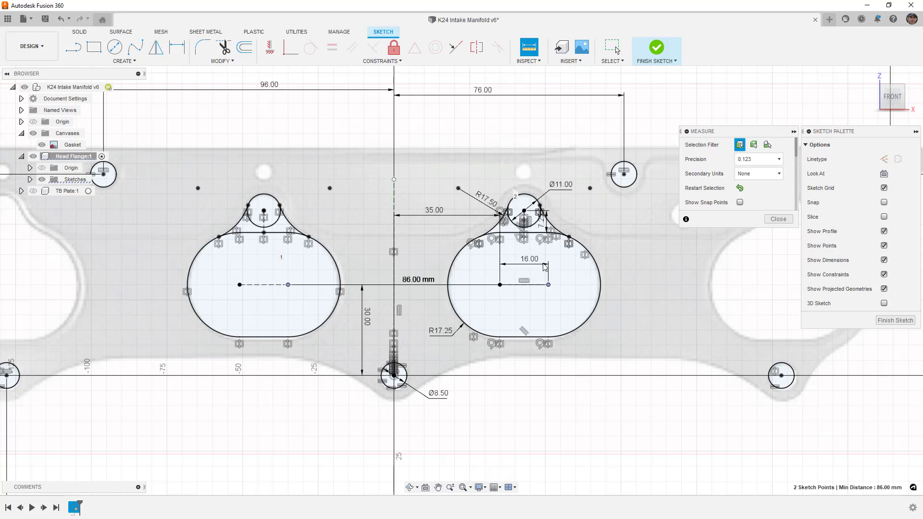
click(786, 221)
Pattern the complete port outline right of the centerline horizontally to the right, with quantity 2 and an extent of 86 mm.
key(F6)
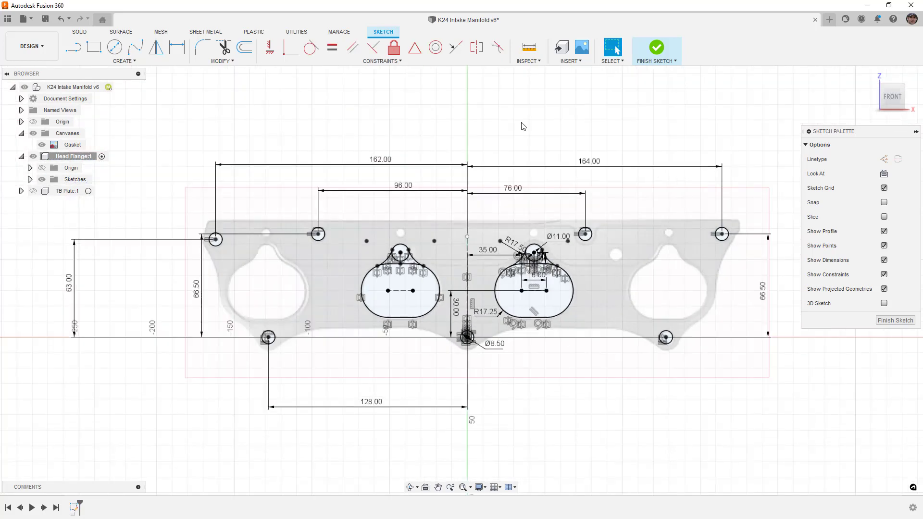
click(132, 66)
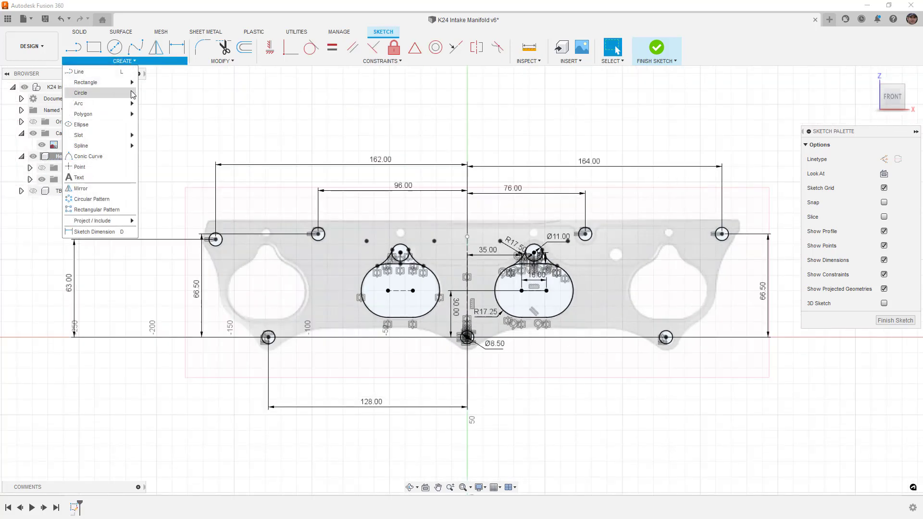
click(118, 210)
scroll(534, 302, up, 5)
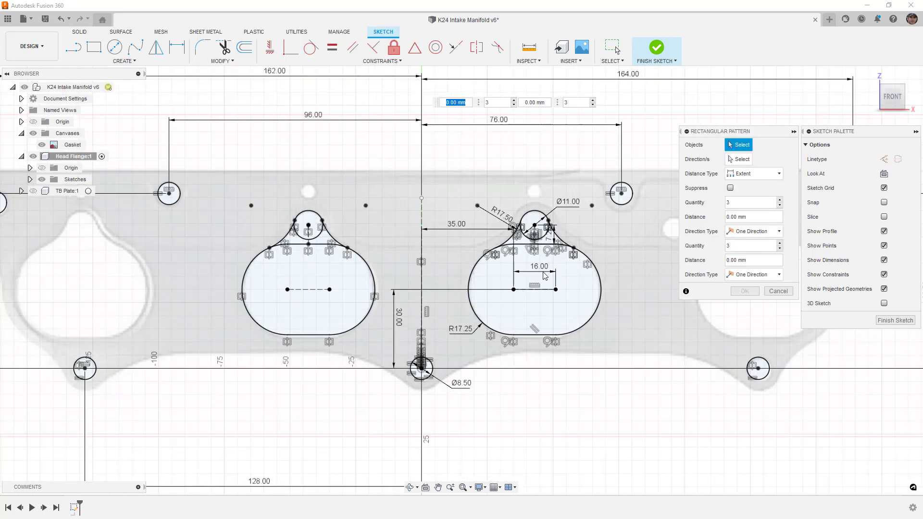
click(550, 212)
click(561, 224)
click(546, 236)
click(497, 223)
click(569, 242)
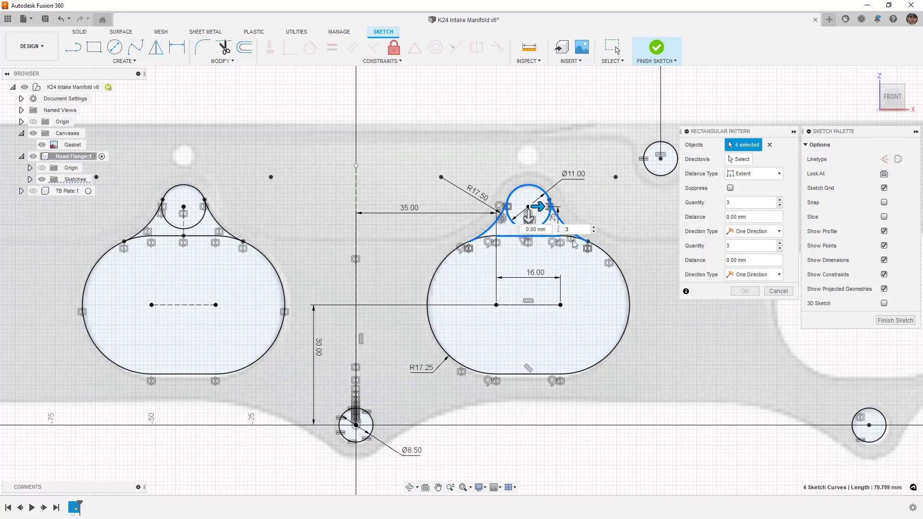
click(623, 327)
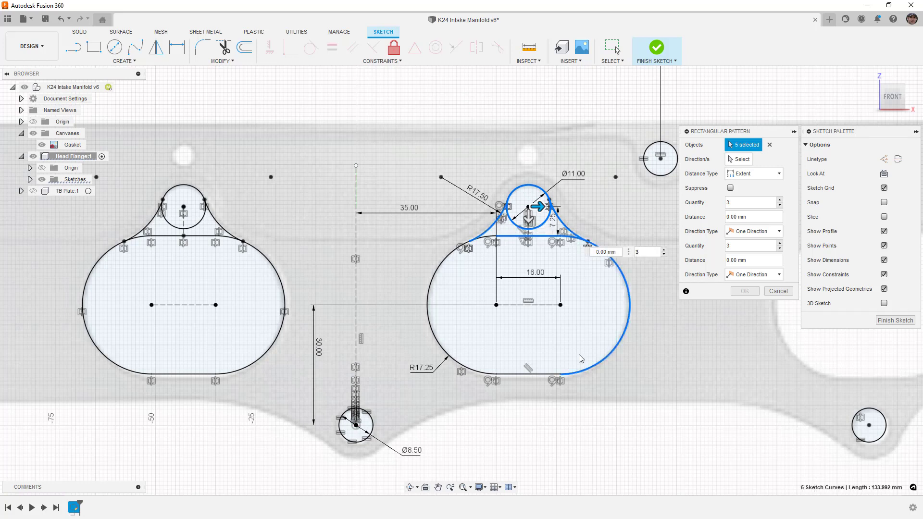
click(549, 374)
click(435, 336)
click(518, 306)
click(529, 236)
scroll(542, 229, up, 5)
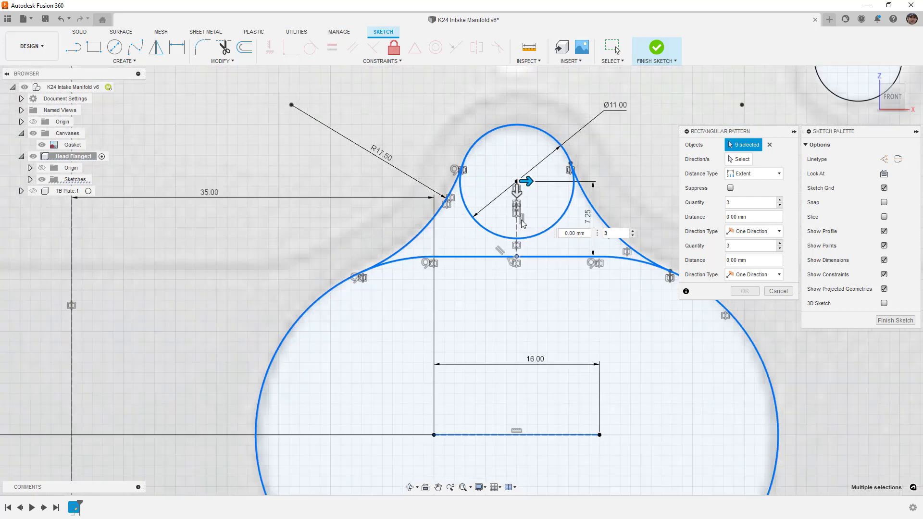
click(518, 232)
scroll(519, 232, down, 5)
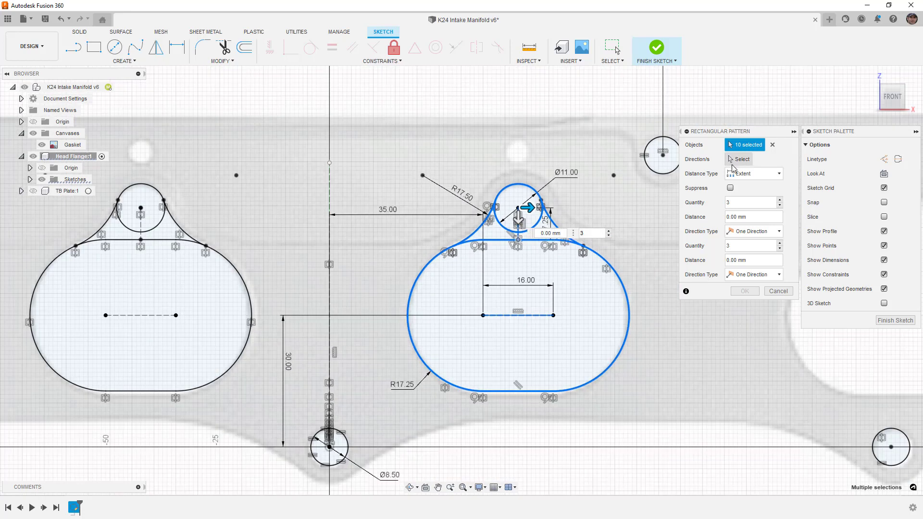
click(739, 159)
scroll(543, 307, down, 3)
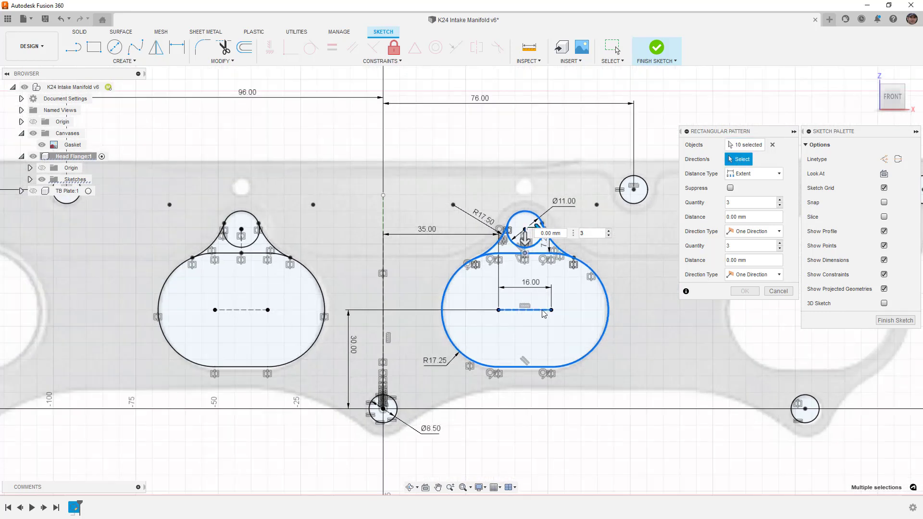
scroll(565, 316, down, 2)
drag(538, 263, 719, 259)
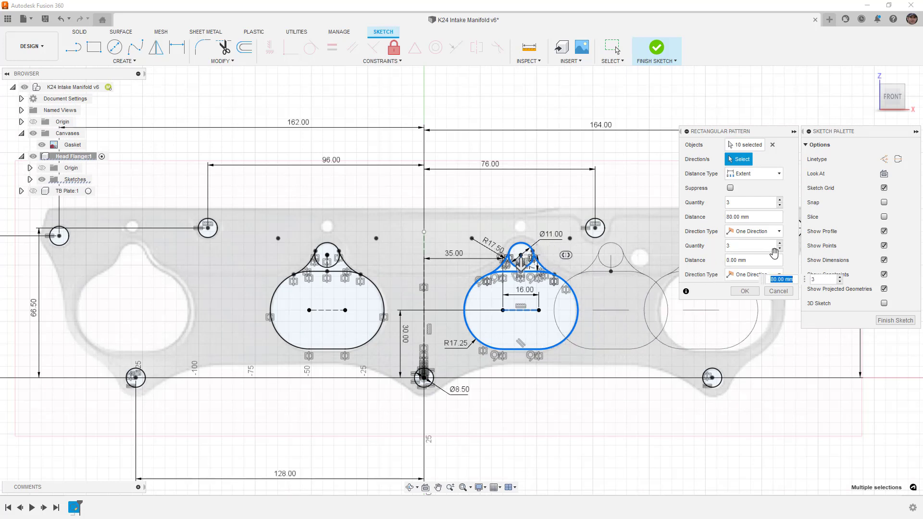
click(779, 206)
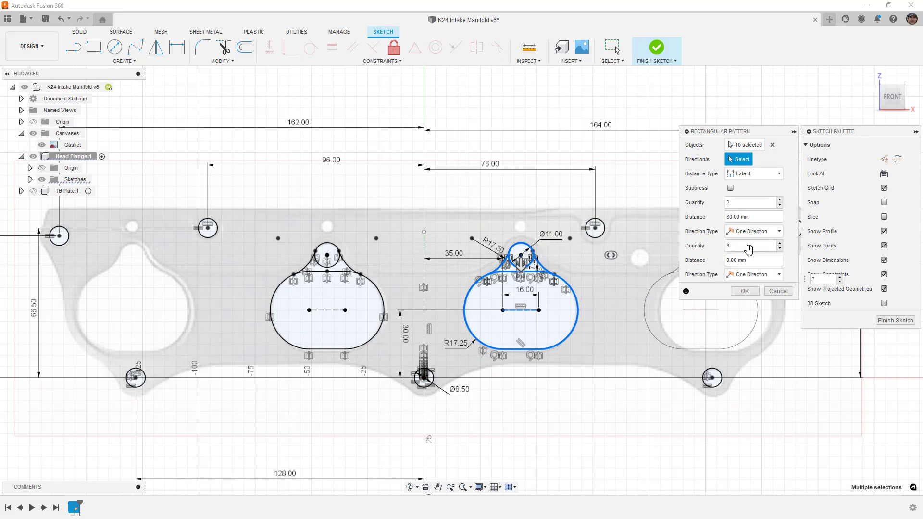
middle_drag(602, 273, 470, 260)
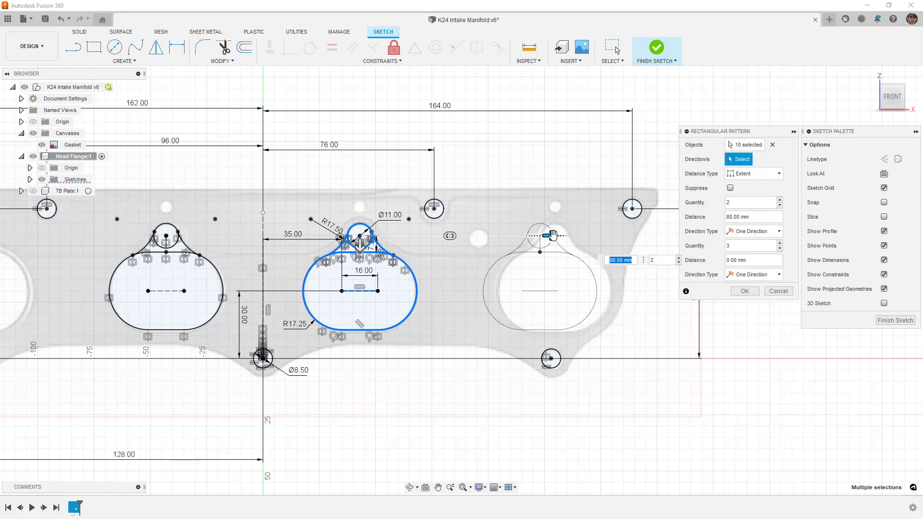
drag(553, 236, 562, 236)
click(604, 260)
text(86)
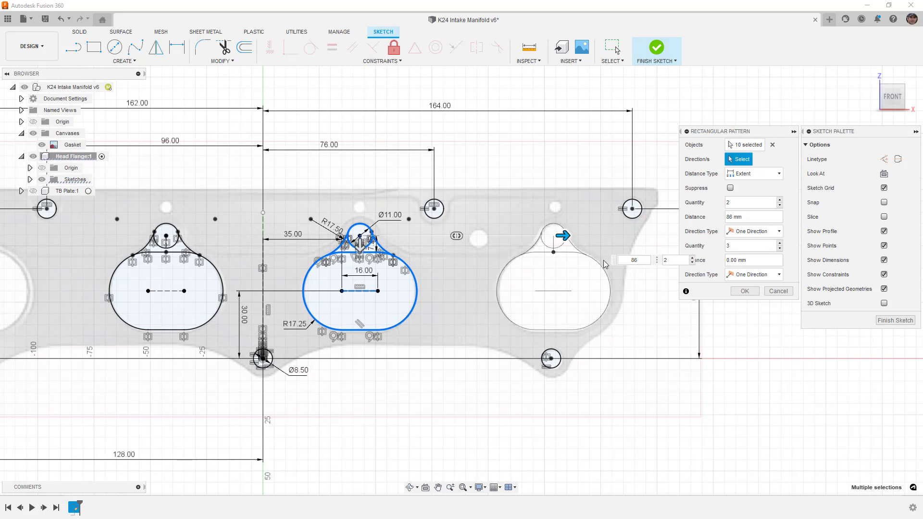
click(743, 292)
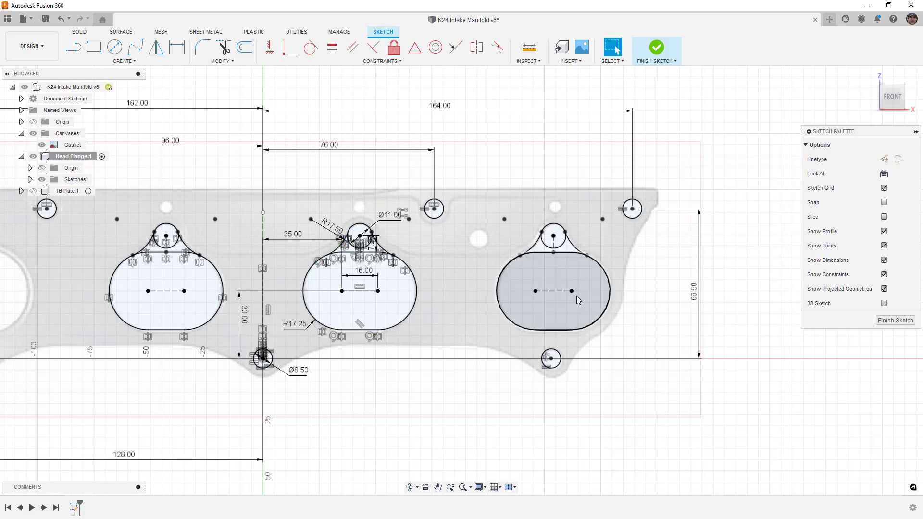
Mirror the rightmost port outline with its circle and construction lines across the vertical centerline to create the leftmost port.
scroll(631, 301, down, 3)
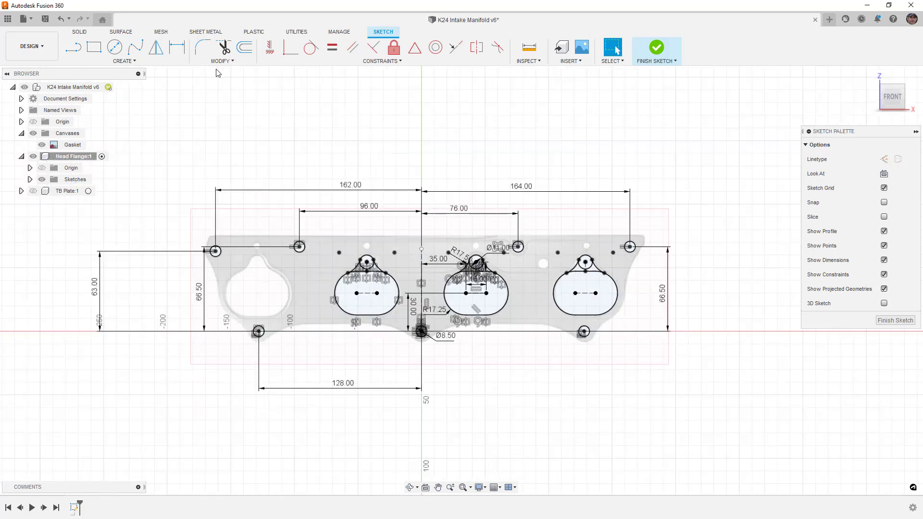
click(155, 47)
scroll(581, 276, up, 5)
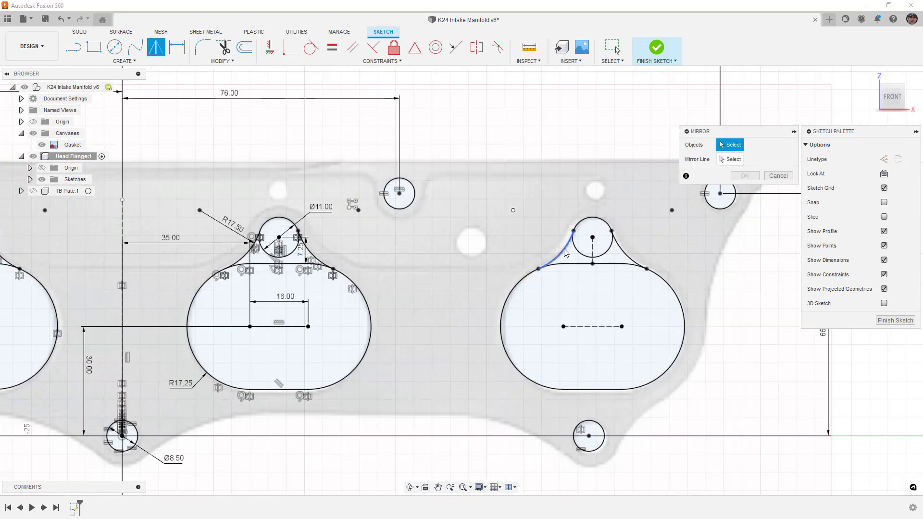
click(565, 243)
click(582, 255)
click(593, 253)
click(624, 252)
click(616, 264)
click(677, 297)
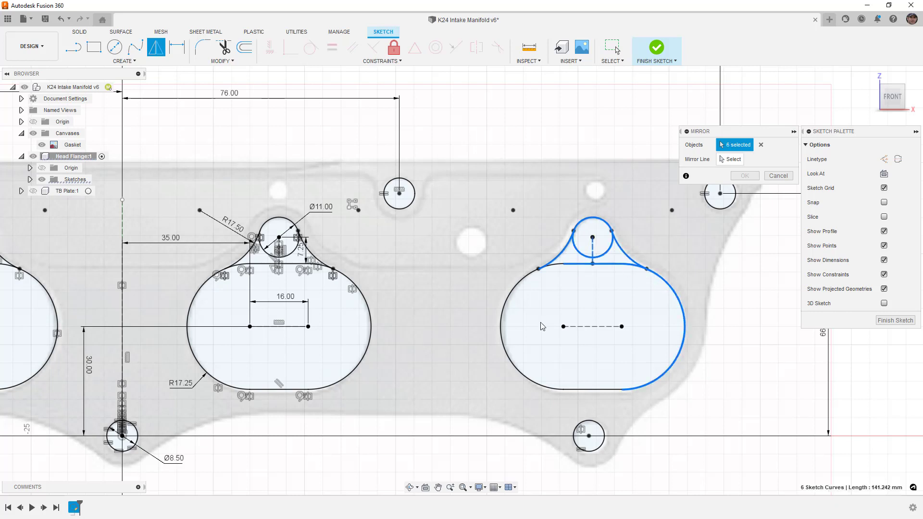
click(512, 288)
click(577, 327)
click(601, 388)
scroll(632, 348, down, 5)
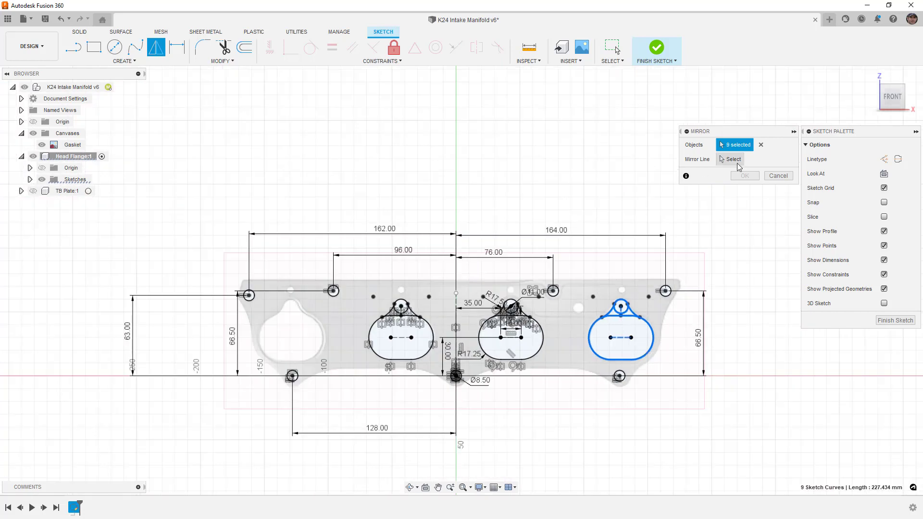
click(736, 164)
click(457, 308)
click(743, 176)
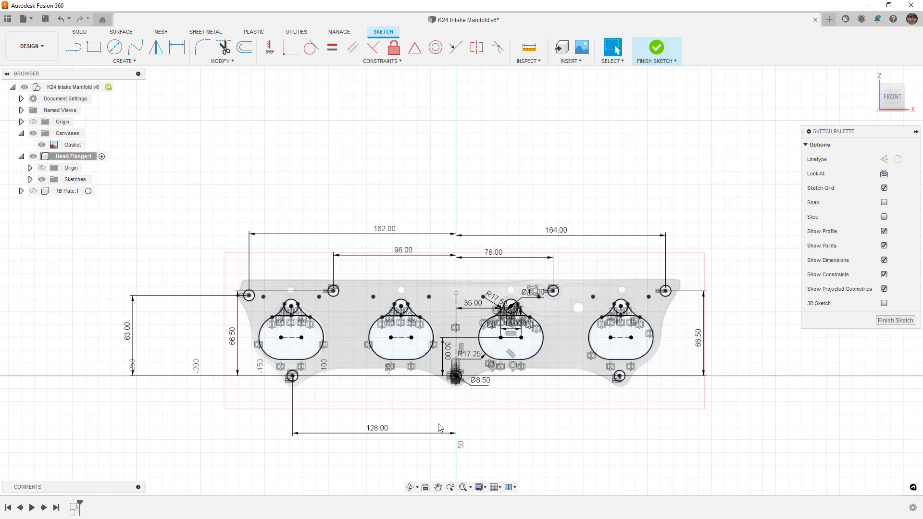
Examine the mirrored port outlines against the port openings of the gasket canvas.
scroll(322, 351, up, 5)
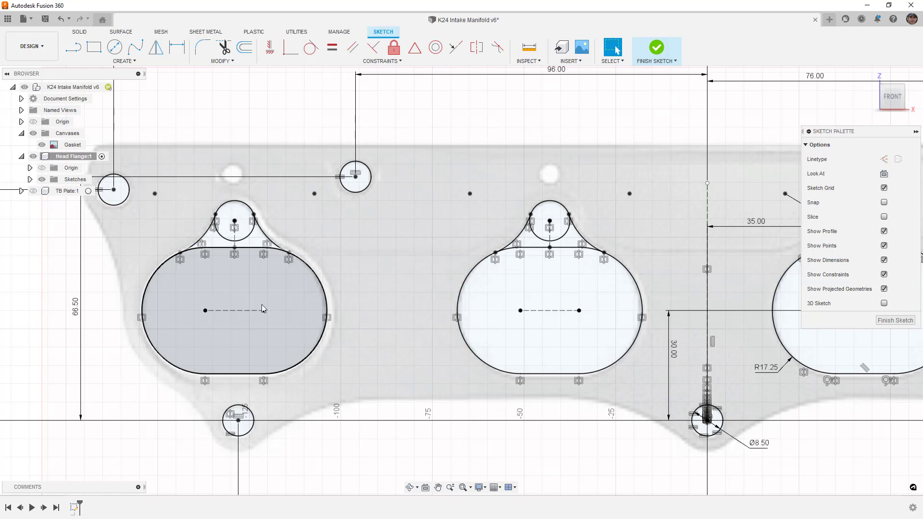
scroll(262, 304, down, 3)
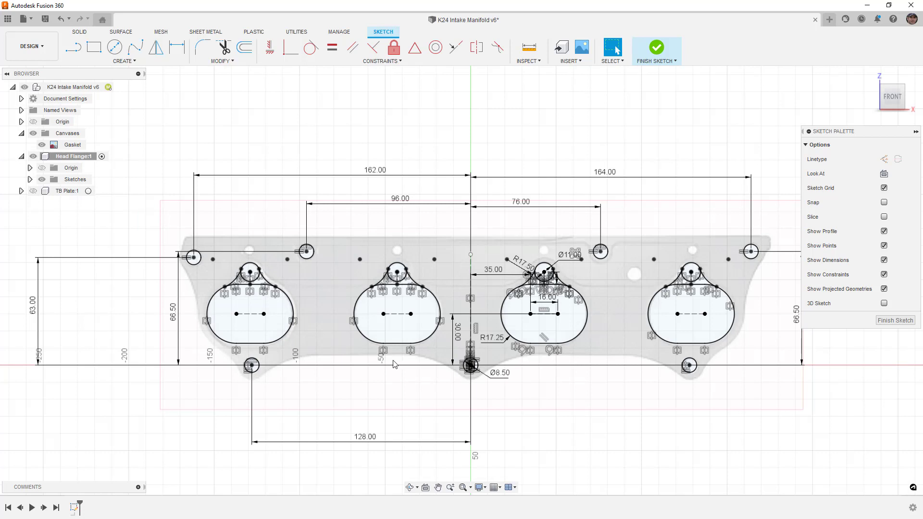
scroll(292, 320, up, 4)
scroll(292, 318, up, 2)
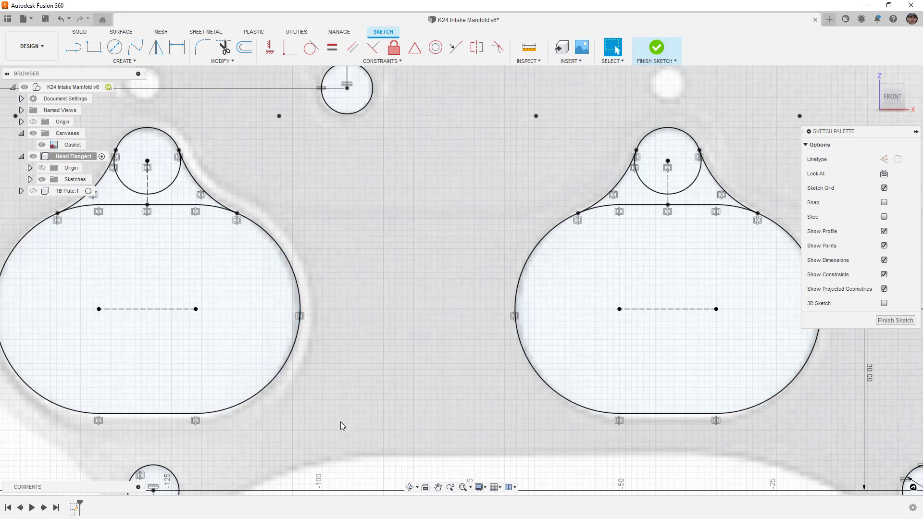
scroll(340, 422, down, 5)
scroll(317, 277, down, 1)
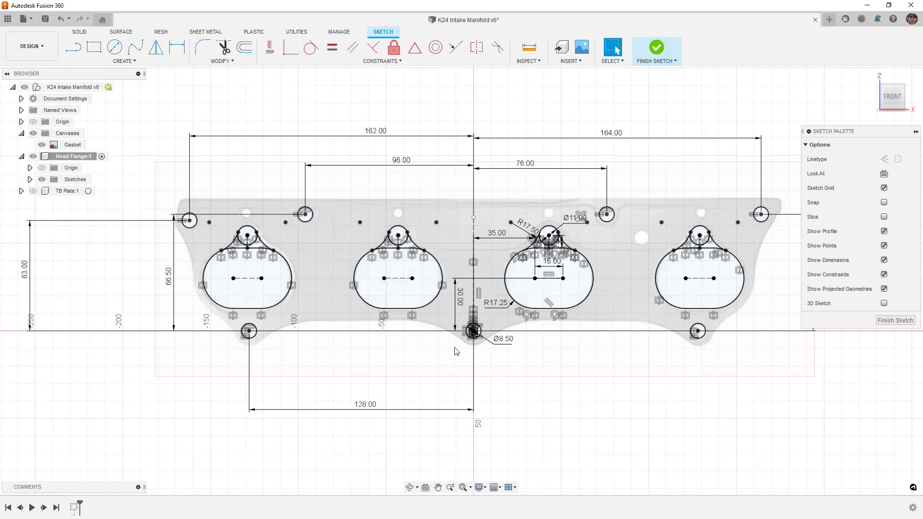
scroll(404, 341, down, 2)
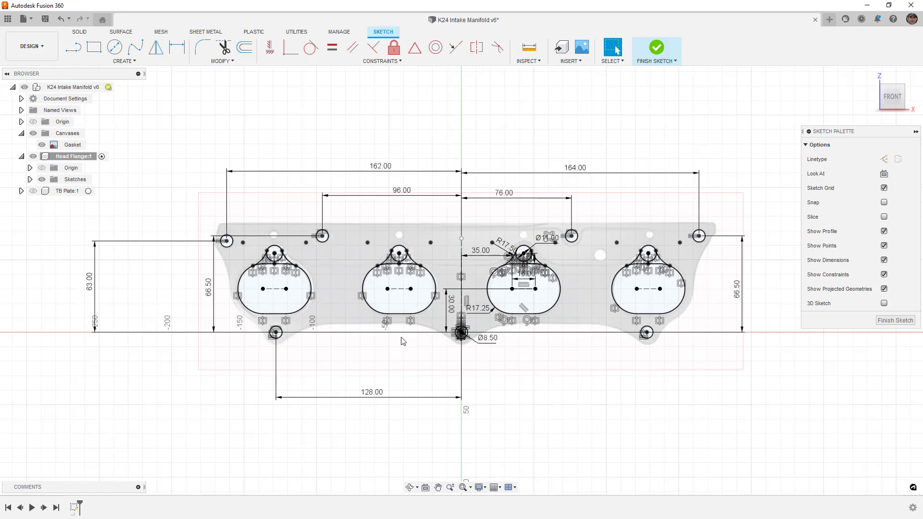
Sketch a two-point rectangle about 347 by 85 mm around the gasket canvas, enclosing all ports and bolt holes.
click(94, 47)
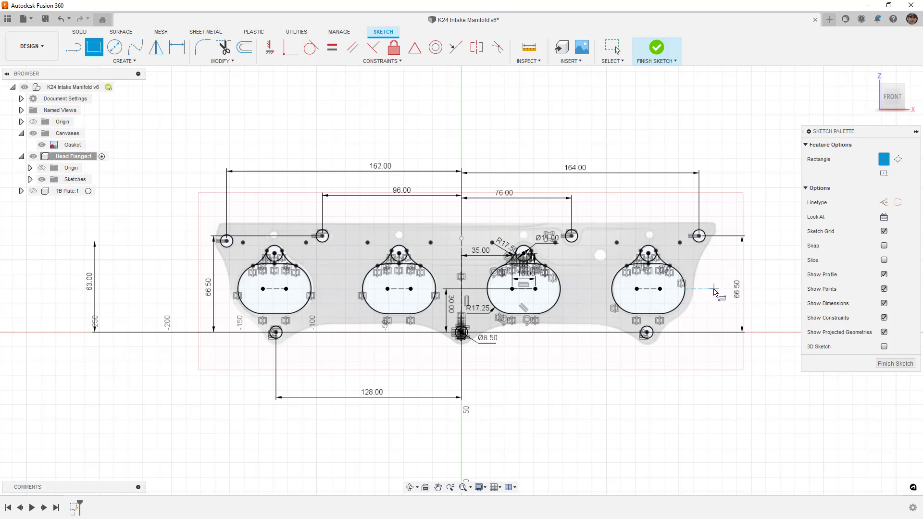
click(213, 223)
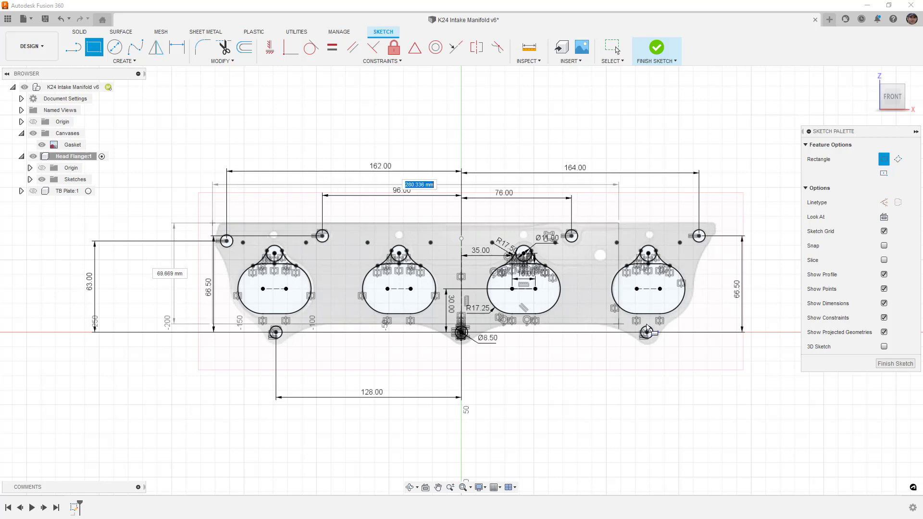
click(715, 345)
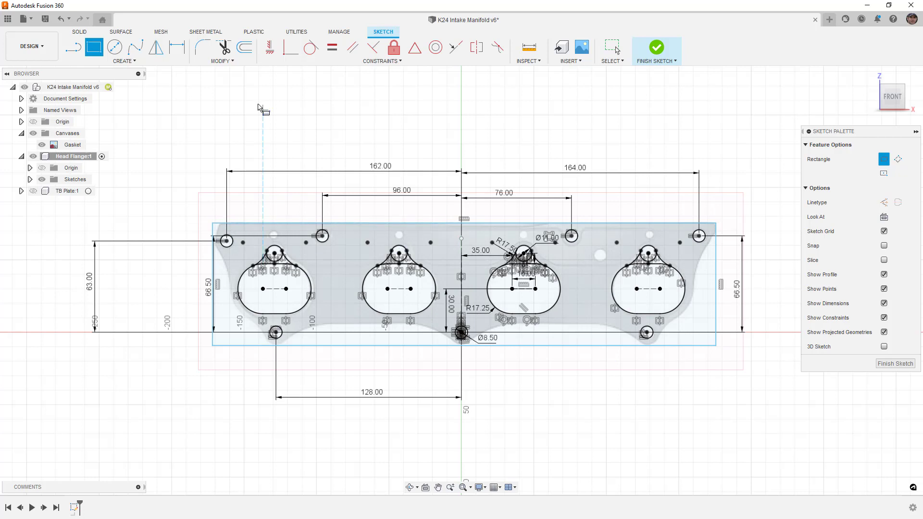
Dimension the rectangle's top edge 75.5 mm above the center of the bolt hole on the vertical centerline.
click(176, 47)
click(461, 332)
click(480, 224)
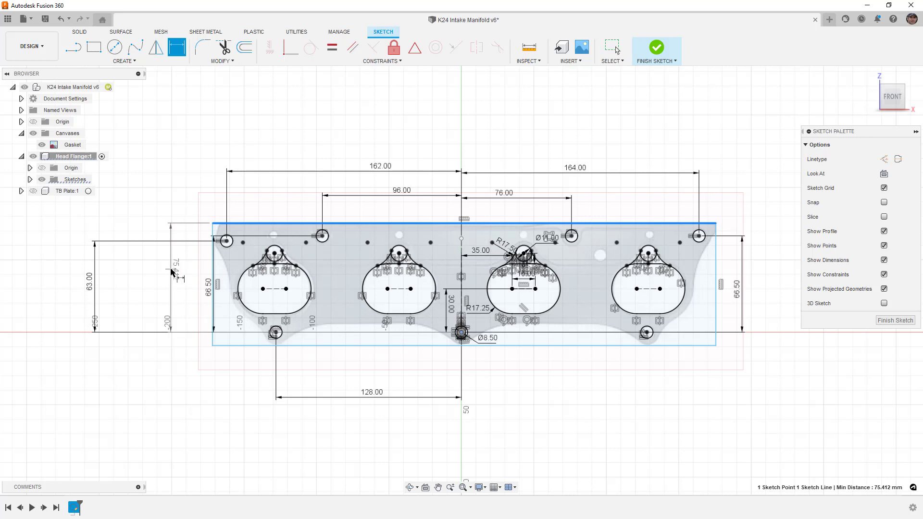
click(170, 270)
text(75)
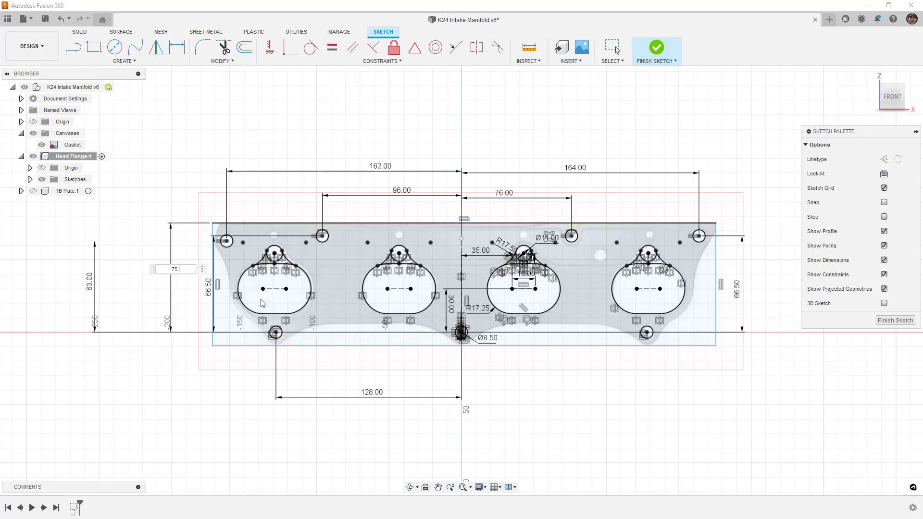
text(.5)
key(Return)
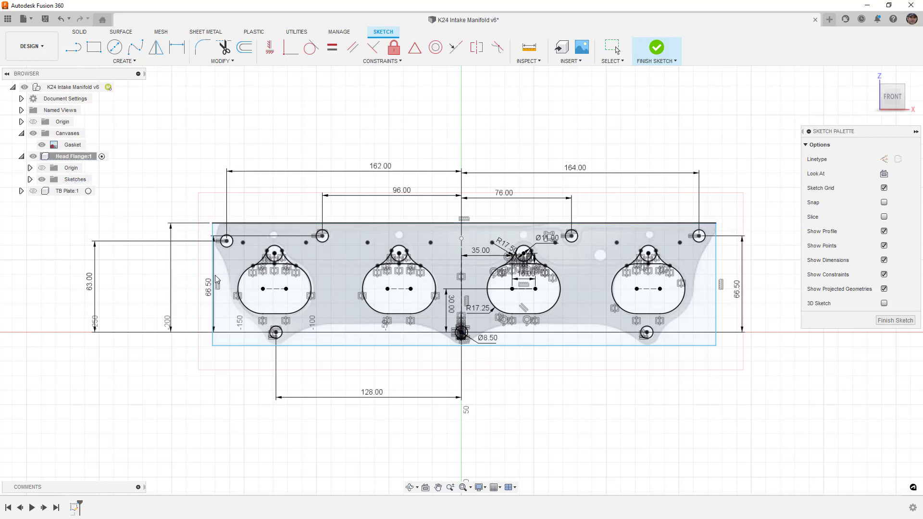
Set the rectangle's height to 85 mm with a dimension on its left edge.
key(d)
click(211, 261)
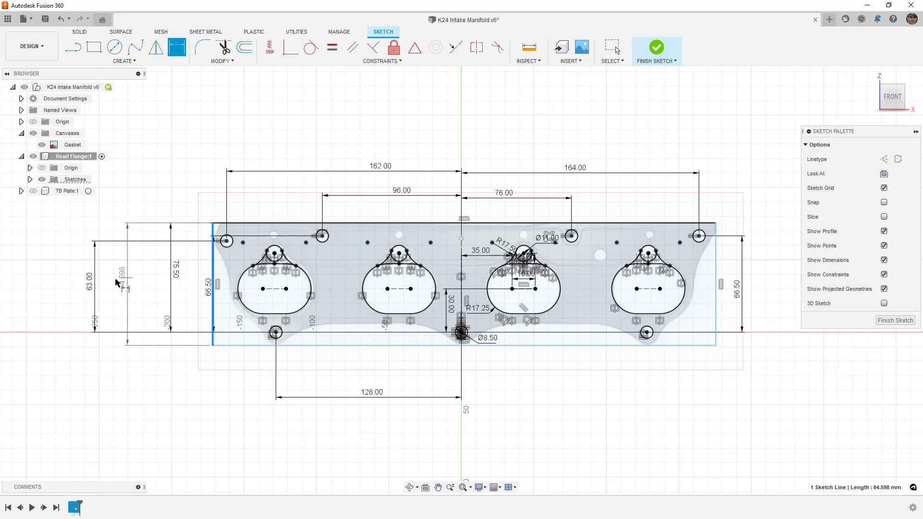
click(77, 287)
text(85)
key(Return)
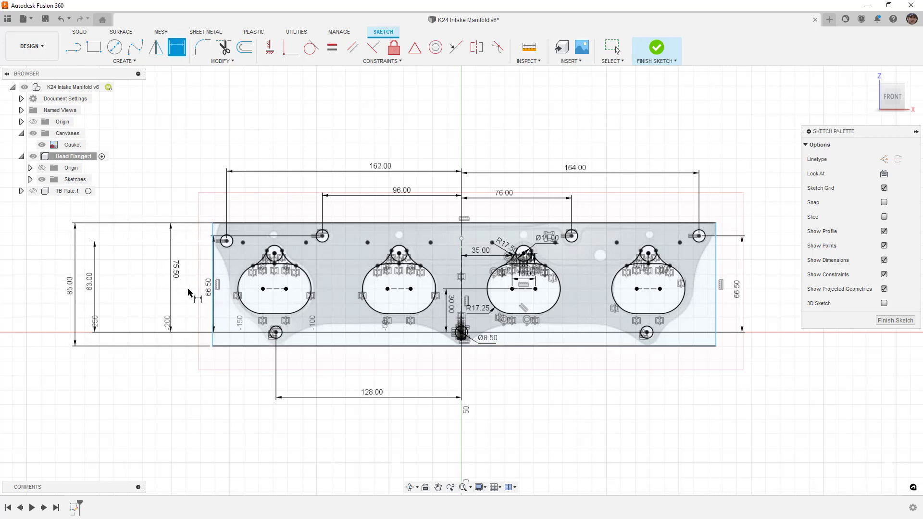
key(Escape)
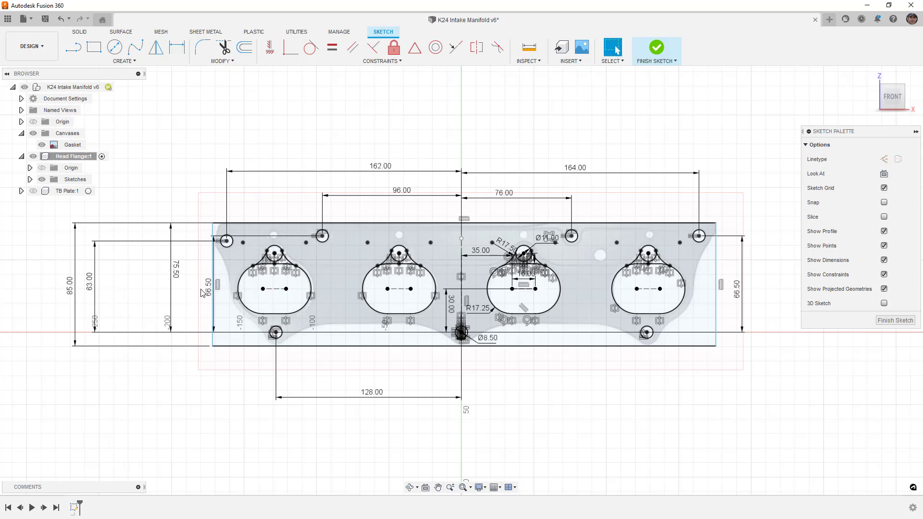
Rearrange the vertical dimensions left of the flange in compact order and tidy the 76 mm and 164 mm dimensions above it.
drag(215, 290, 138, 263)
drag(91, 282, 204, 284)
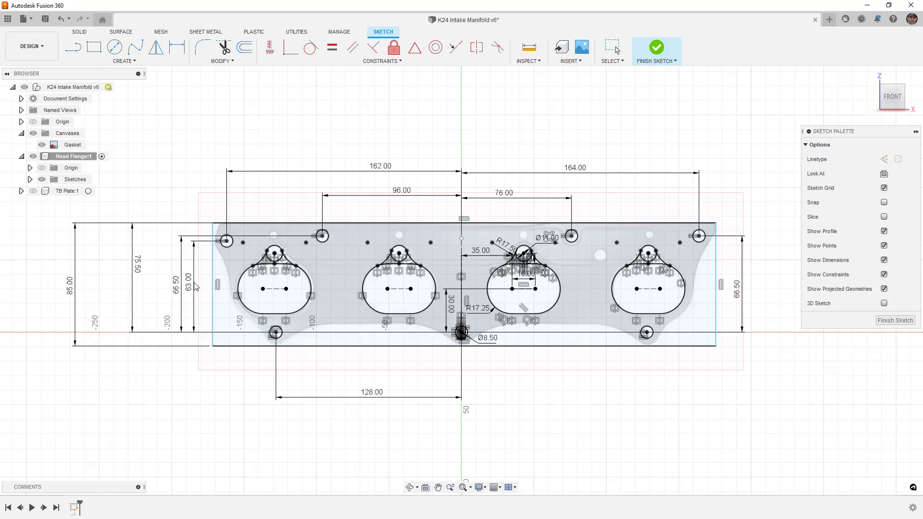
drag(137, 279, 164, 281)
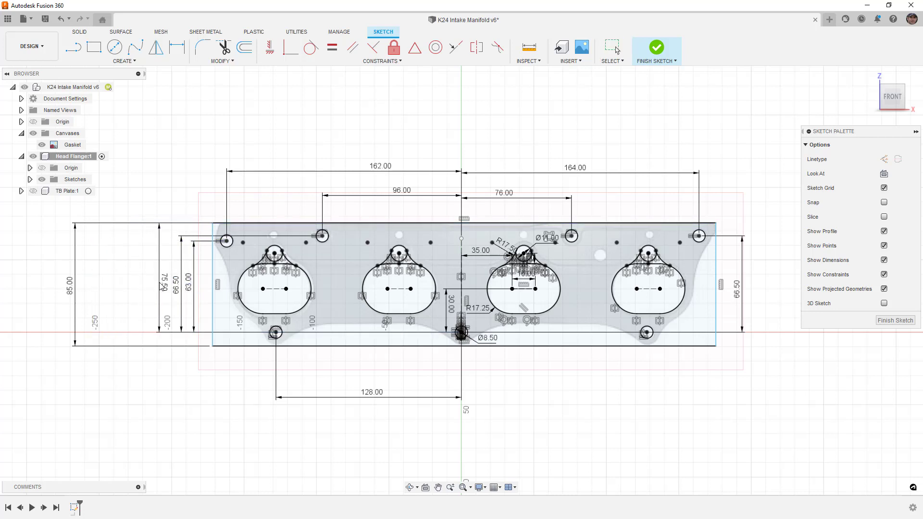
drag(73, 291, 148, 293)
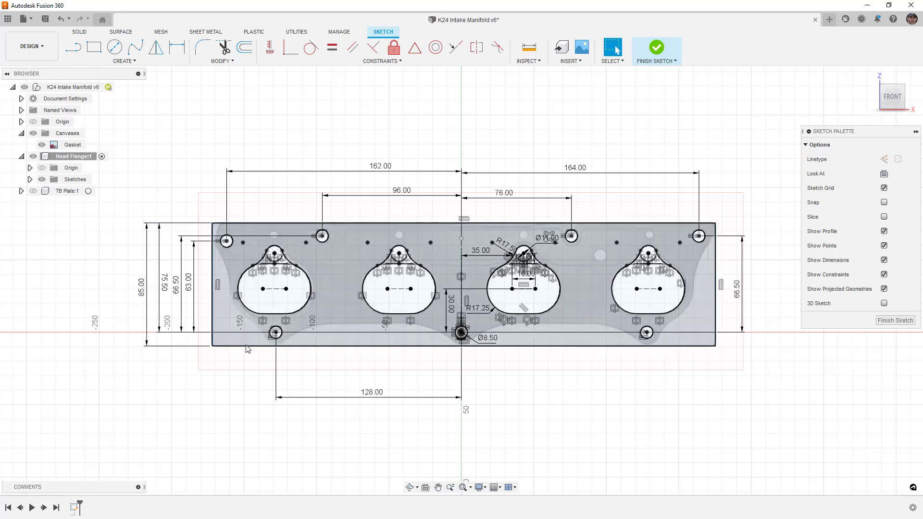
drag(498, 199, 507, 199)
drag(581, 177, 582, 171)
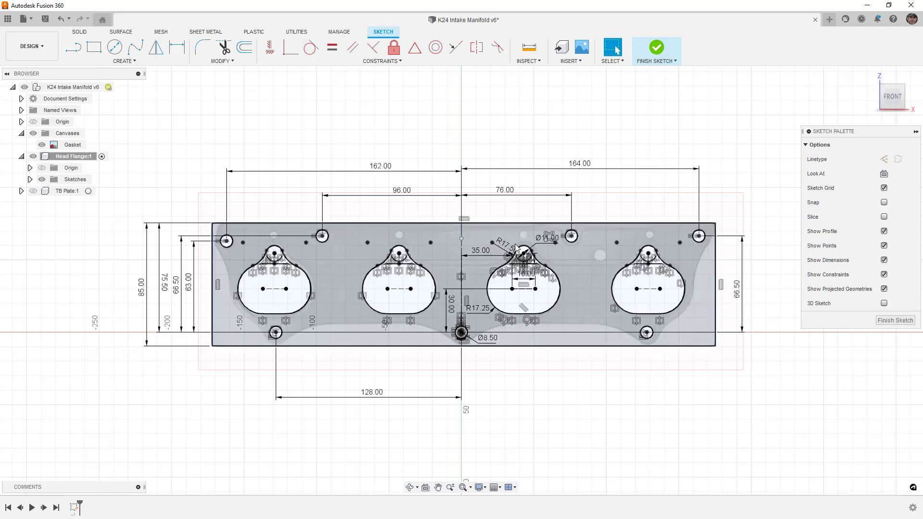
Inspect the dimensioned port right of the centerline, briefly hiding the sketch constraints and showing them again.
scroll(506, 248, up, 5)
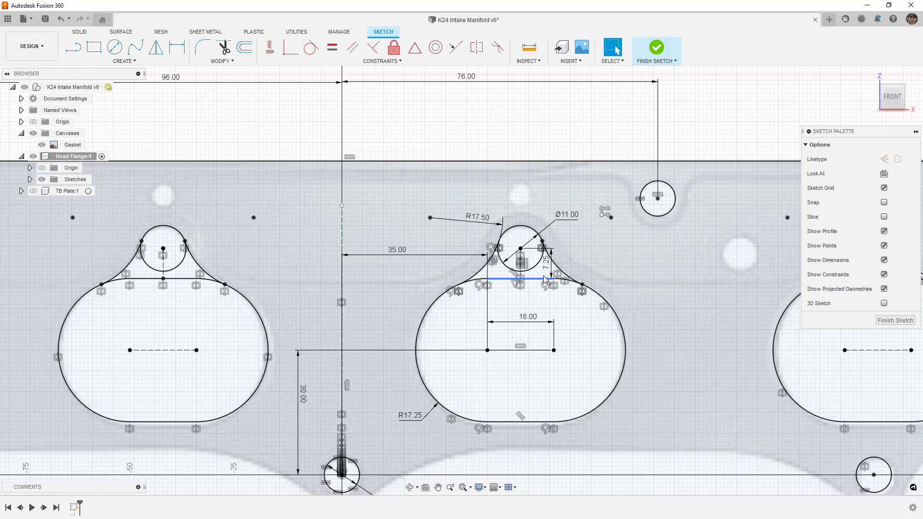
scroll(545, 264, up, 4)
key(Escape)
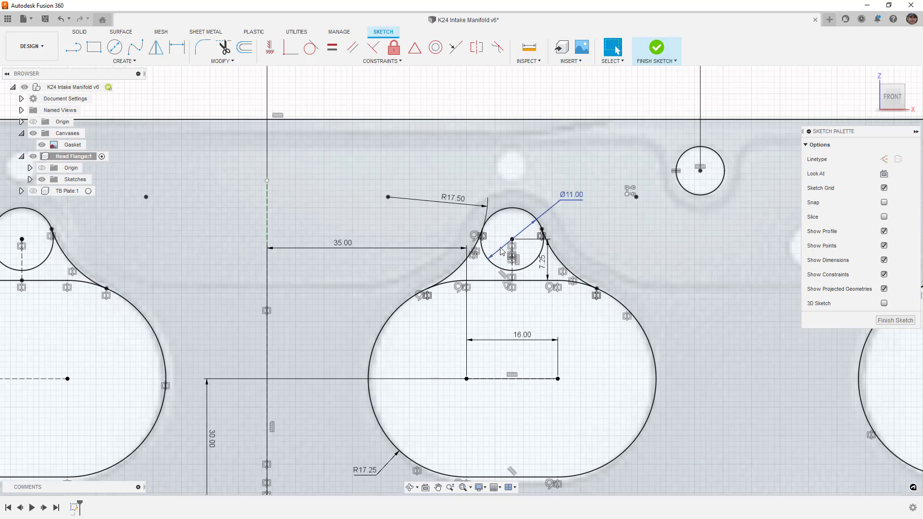
scroll(535, 286, down, 3)
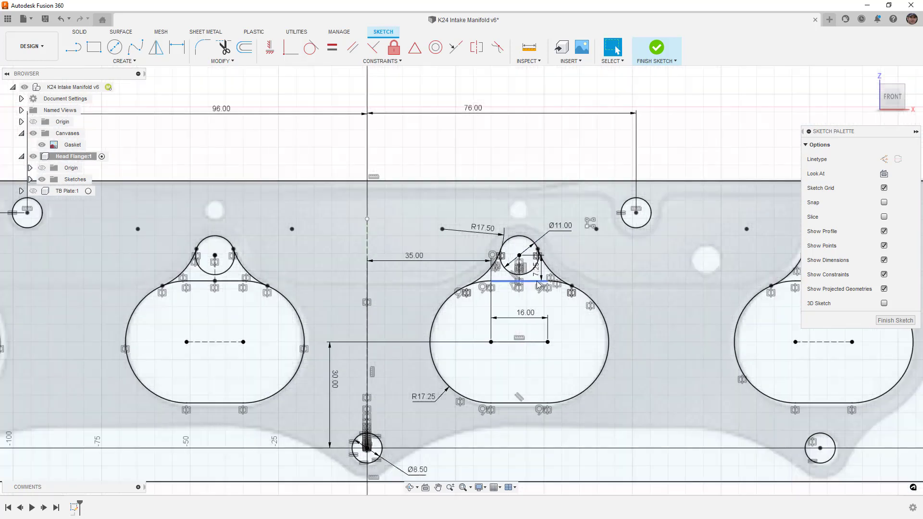
click(883, 274)
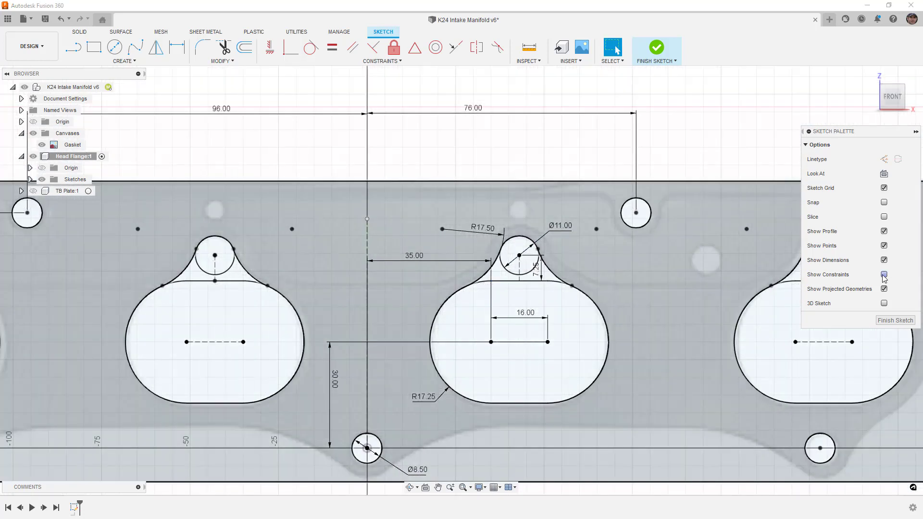
click(883, 274)
scroll(515, 297, down, 4)
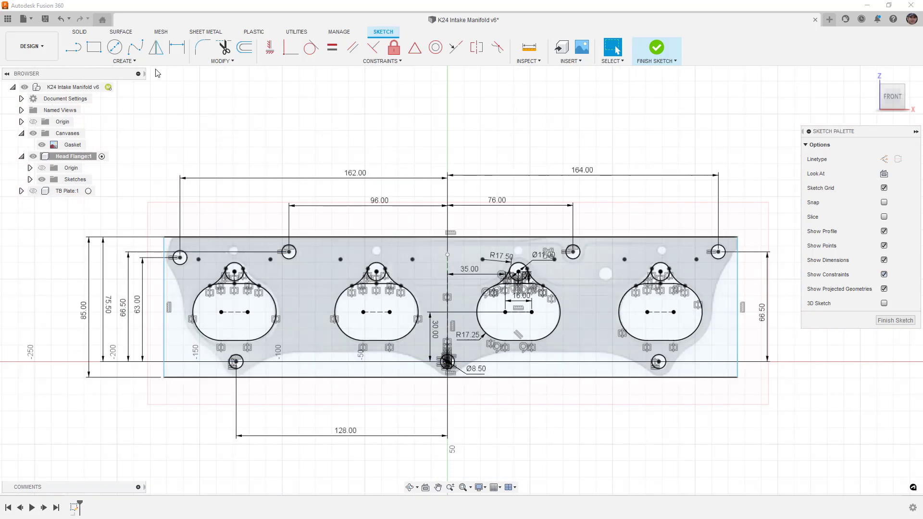
Dimension the rectangle's left edge 171 mm from the center of the bolt hole on the vertical centerline.
click(177, 49)
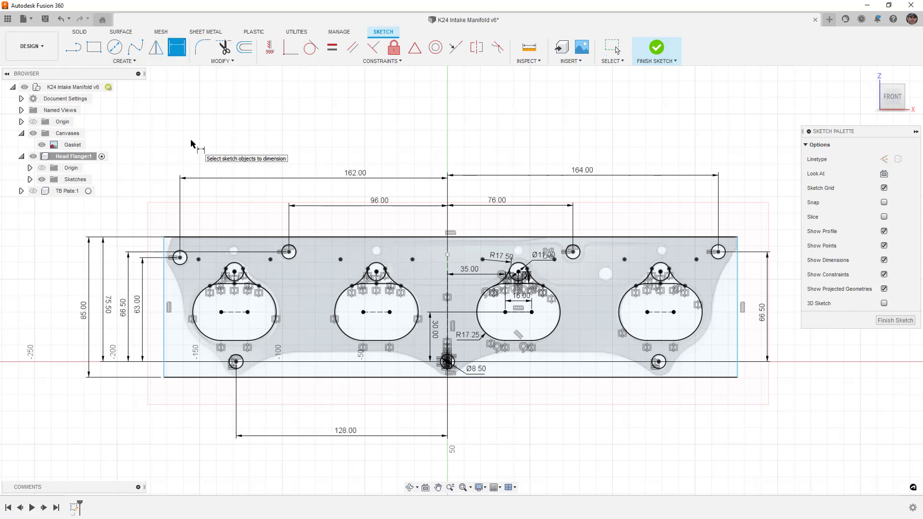
click(165, 281)
click(447, 361)
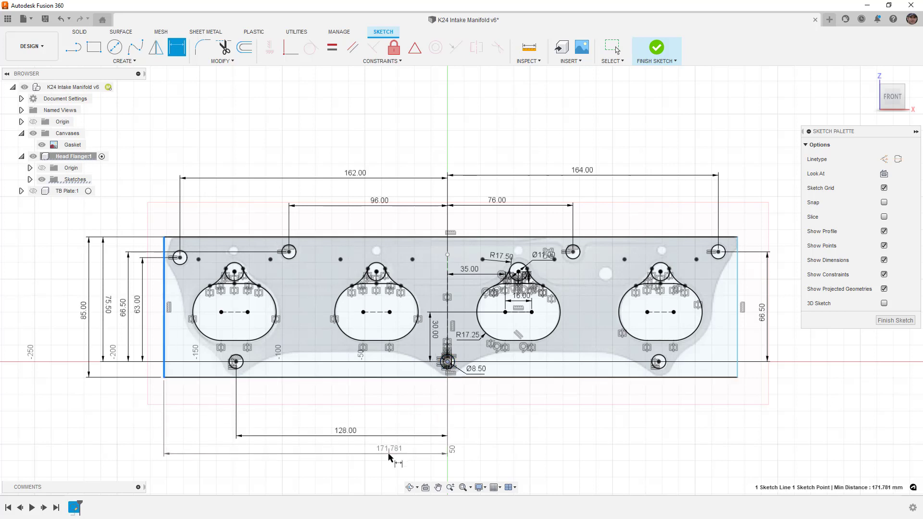
click(368, 464)
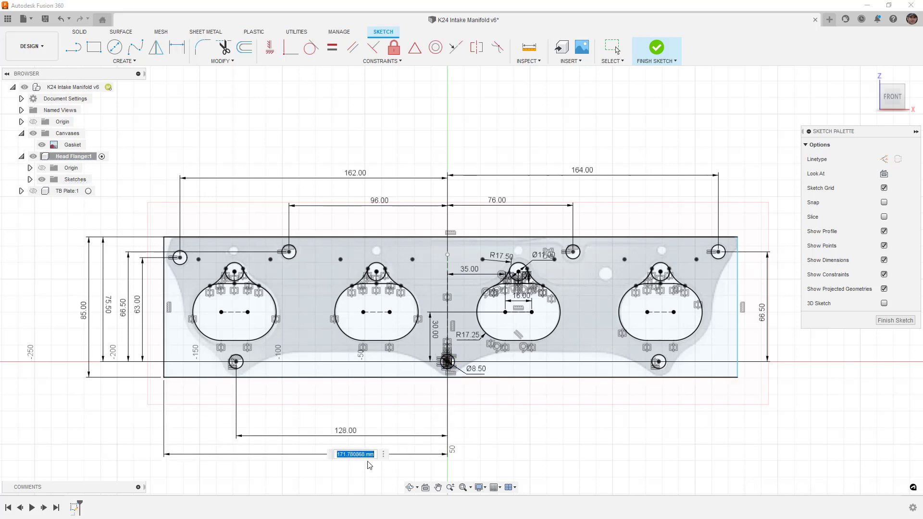
text(171)
key(Return)
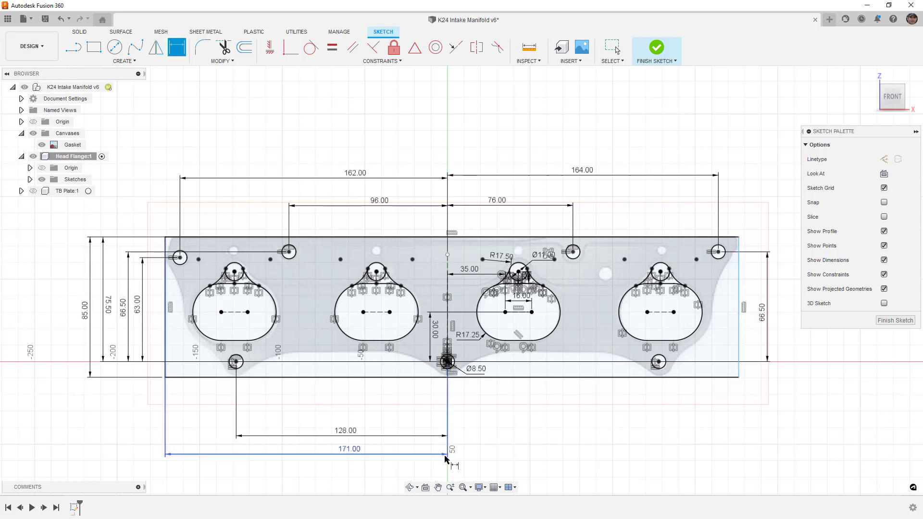
Set the rectangle's overall width to 347.5 mm with a dimension on its top edge.
click(387, 237)
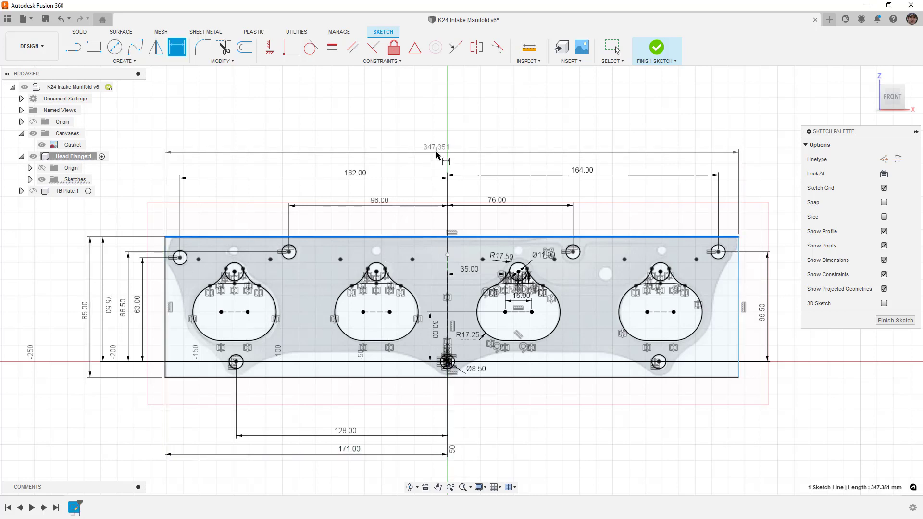
click(435, 155)
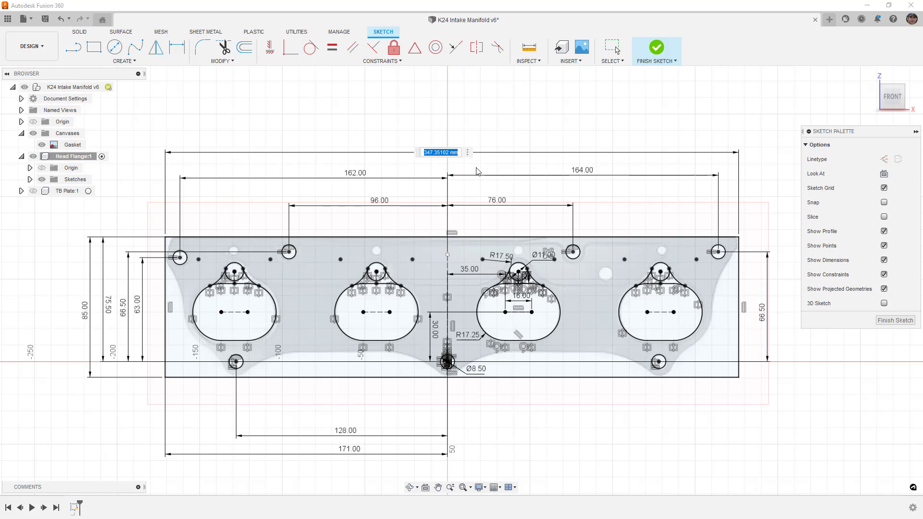
text(347.5)
key(Return)
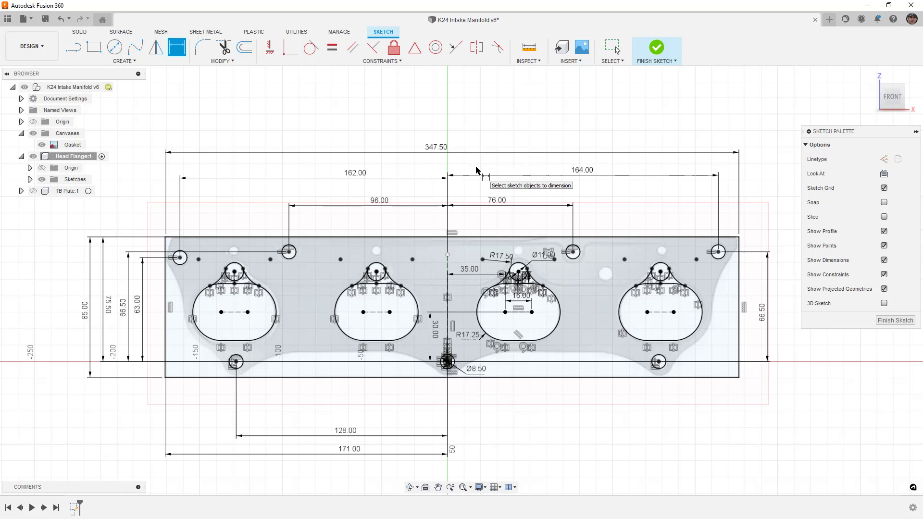
Finish the sketch and extrude the flange profile around the ports and bolt holes by -3/8 in as a new body.
click(656, 48)
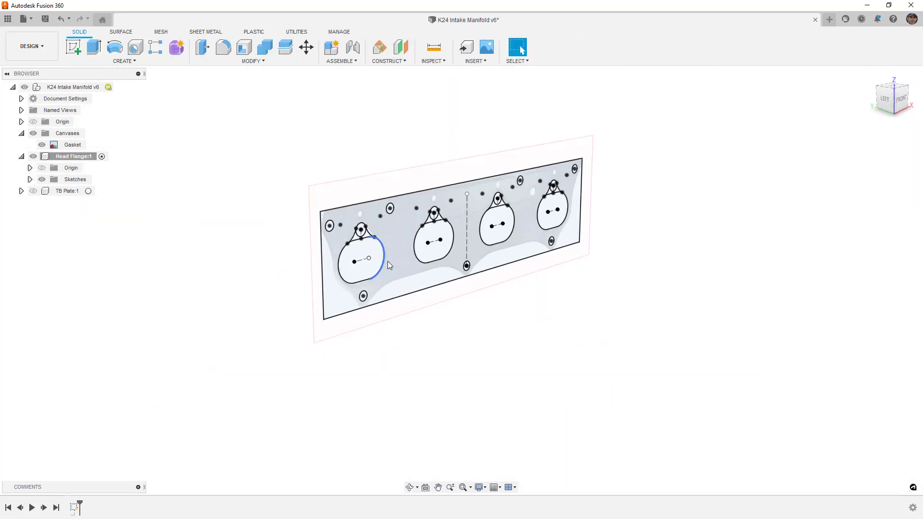
click(402, 260)
scroll(403, 259, up, 2)
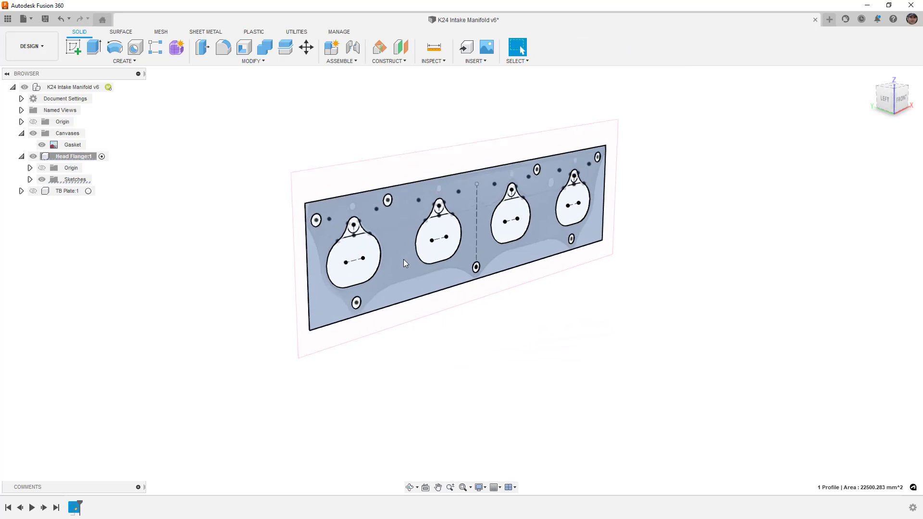
click(93, 46)
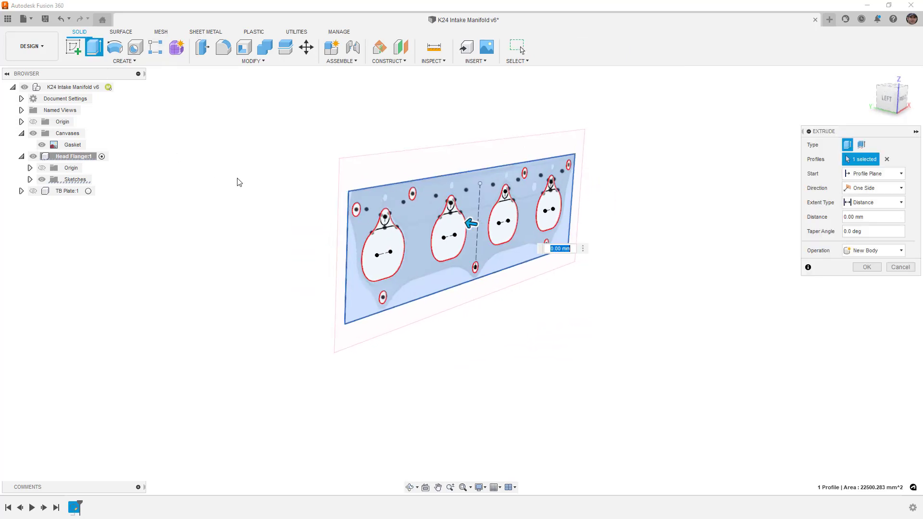
text(-5)
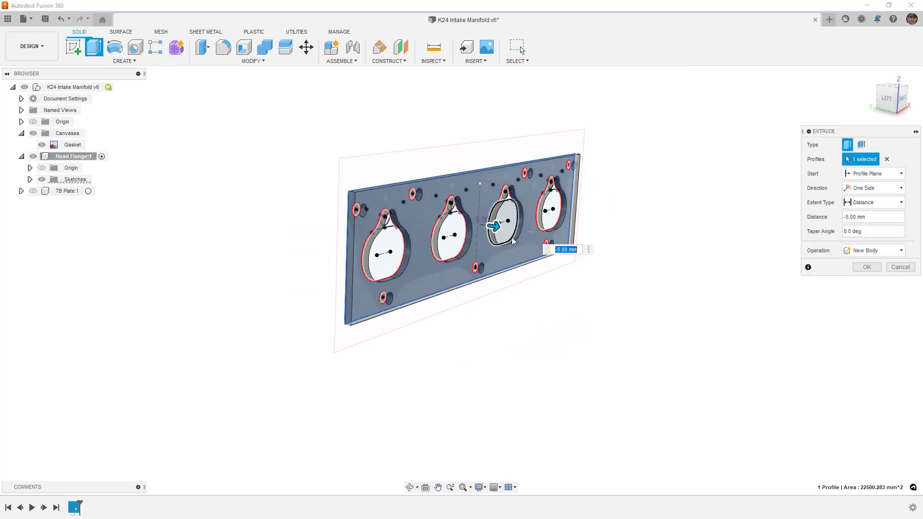
text(-3/8)
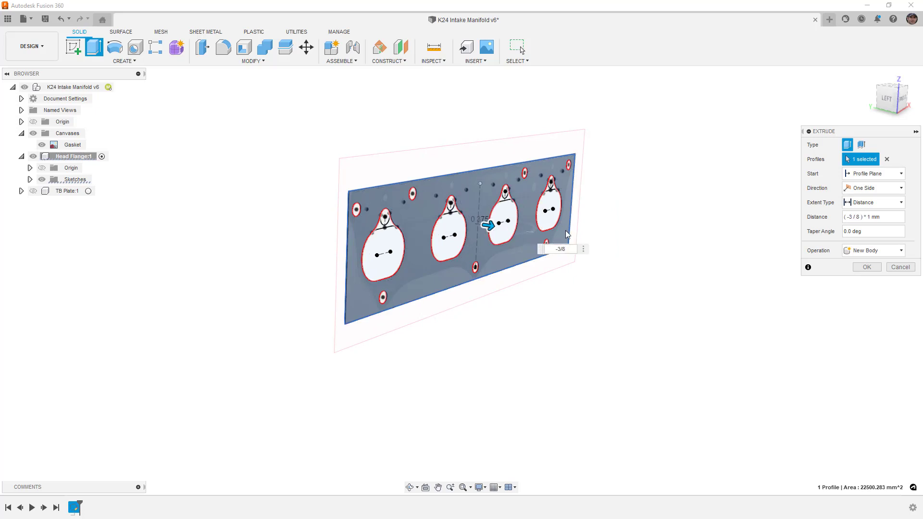
click(888, 216)
text(in)
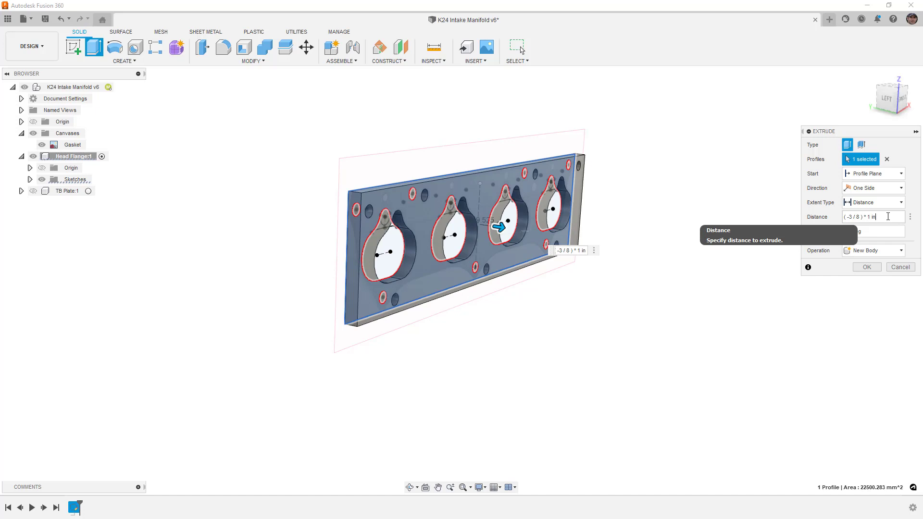
key(Return)
Hide the Gasket canvas, collapse the Canvases folder and show the TB Plate component.
shift+middle_drag(784, 196, 707, 209)
click(42, 145)
click(22, 134)
shift+middle_drag(485, 198, 447, 200)
click(33, 191)
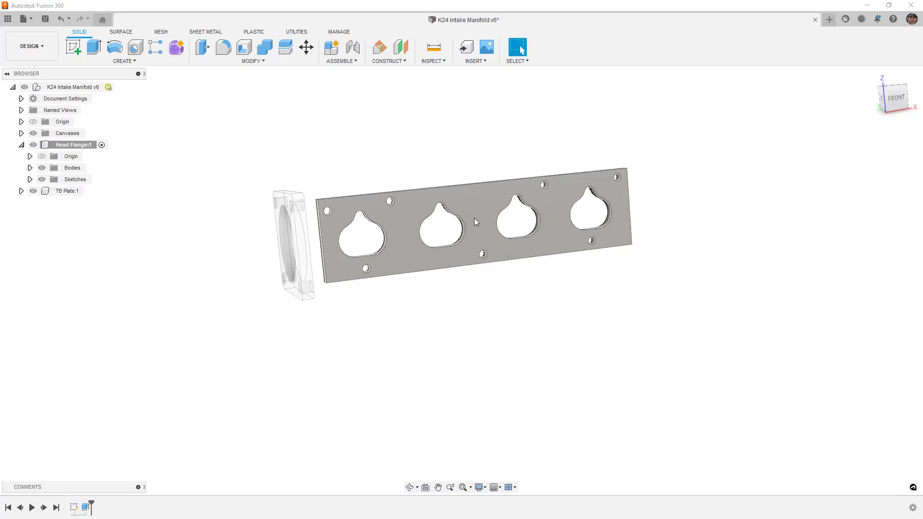
Activate the top-level K24 Intake Manifold assembly and view the head flange and TB plate from the front and at an angle.
click(118, 87)
shift+middle_drag(488, 223, 517, 234)
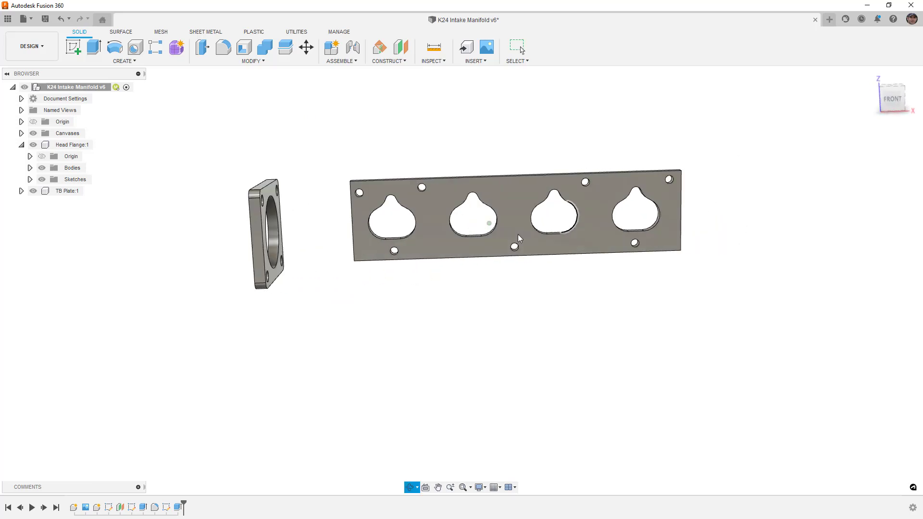
click(892, 99)
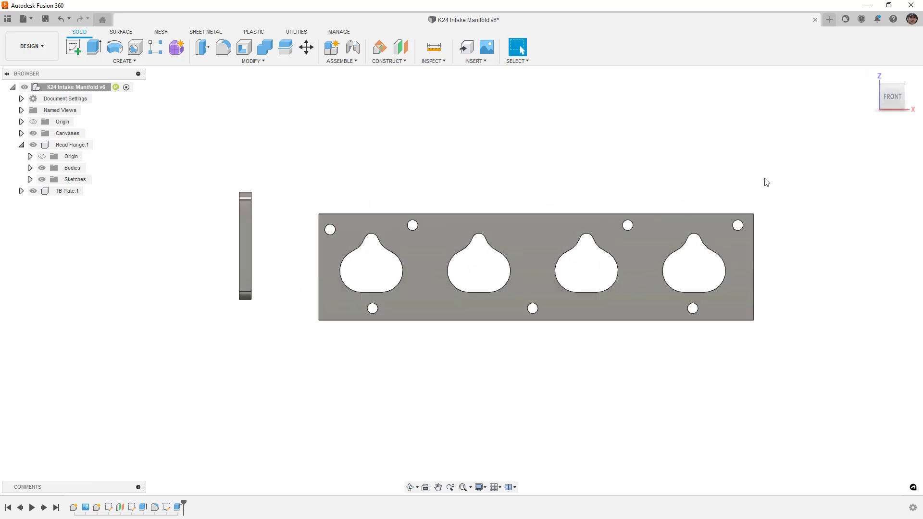
shift+middle_drag(343, 218, 368, 247)
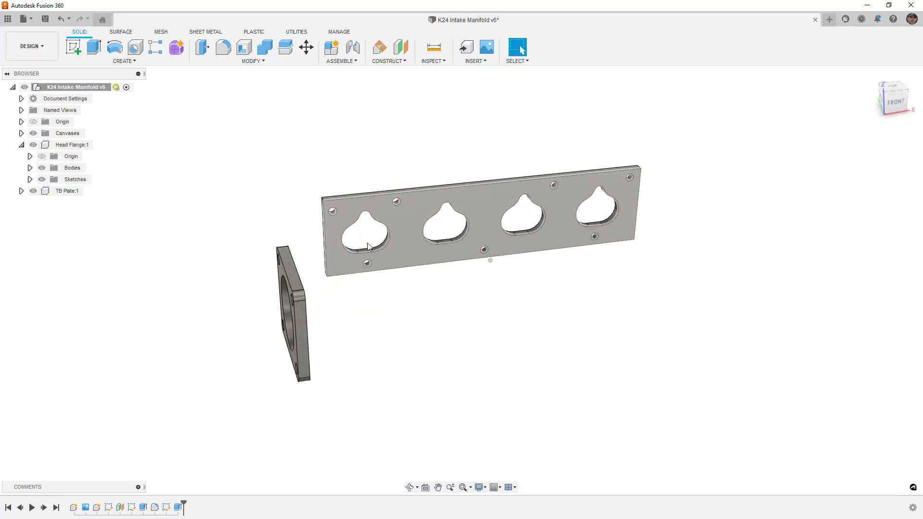
Expand the TB Plate component's Sketches folder and show the TB Plane Ref and 65mmTB sketches.
scroll(445, 298, down, 2)
middle_drag(453, 305, 441, 263)
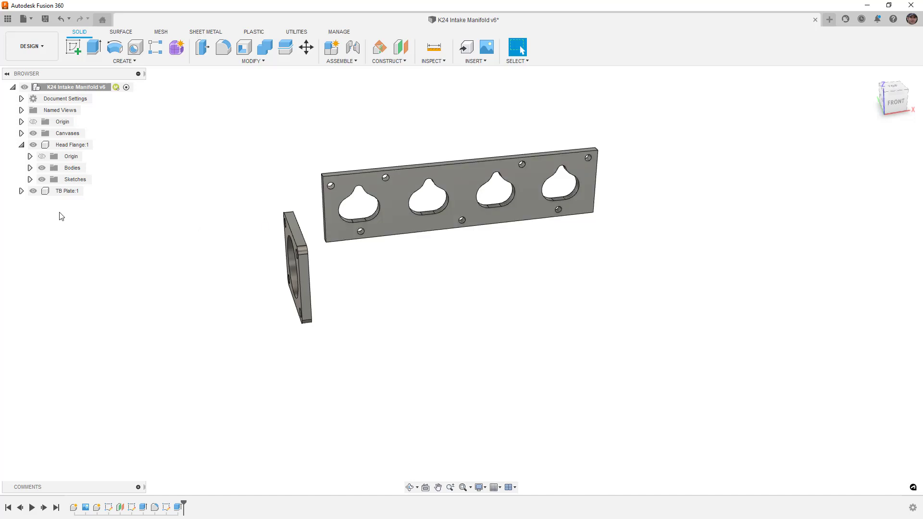
click(21, 191)
click(46, 237)
click(49, 237)
click(51, 249)
shift+middle_drag(239, 286, 255, 308)
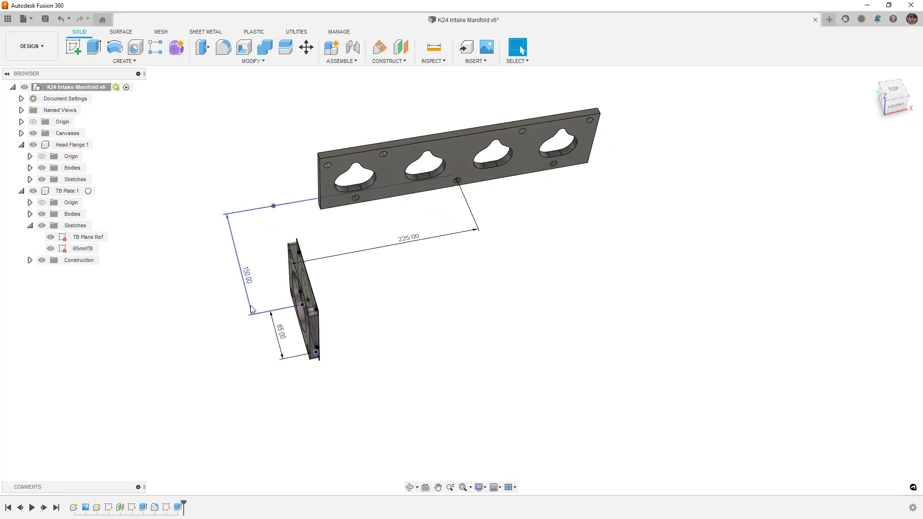
Try 250 mm and 200 mm for the throttle body plate's lengthwise offset in TB Plane Ref and restore it to 225 mm.
double_click(408, 239)
text(250)
key(Return)
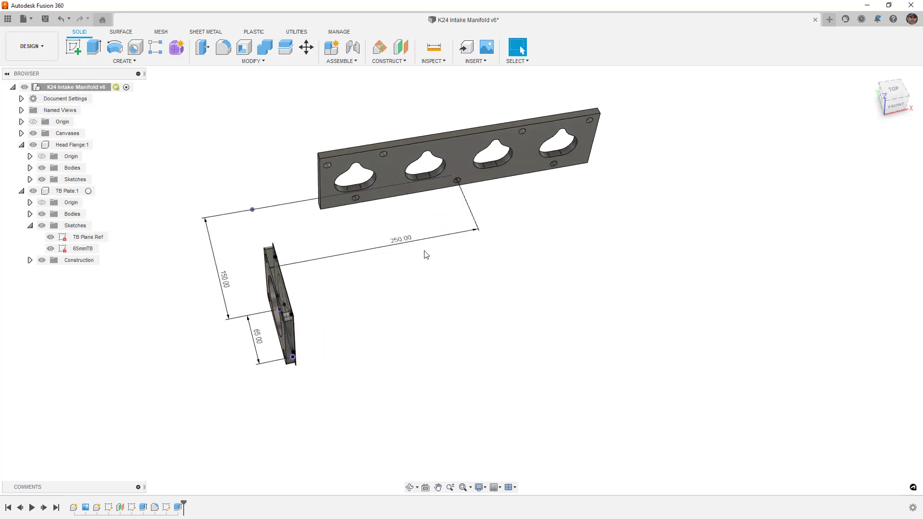
double_click(401, 240)
text(200)
key(Return)
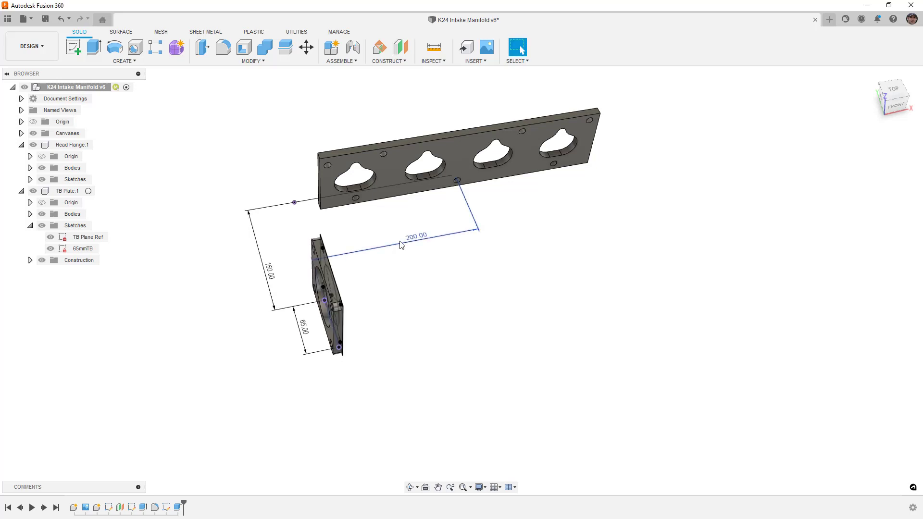
double_click(411, 242)
text(225)
key(Return)
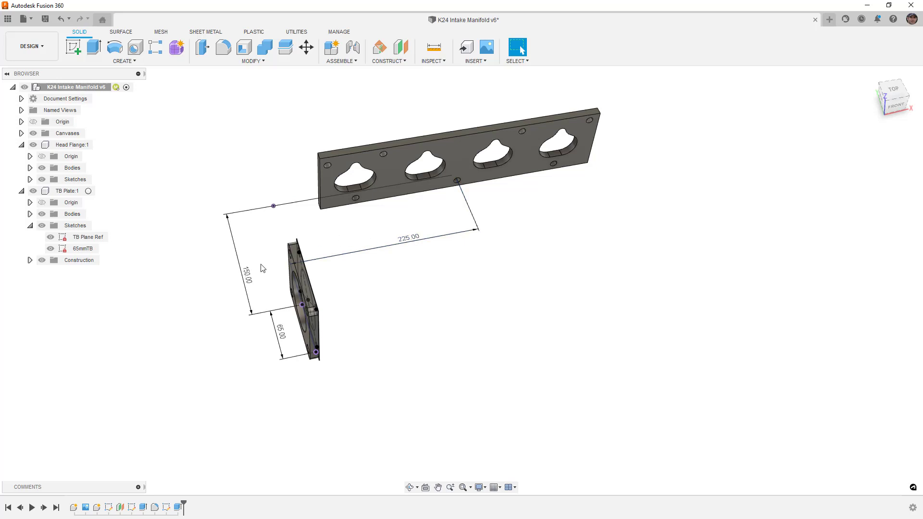
Try 125 mm and 175 mm for the throttle body plate's forward distance from the flange and restore it to 150 mm.
double_click(250, 277)
text(125)
key(Return)
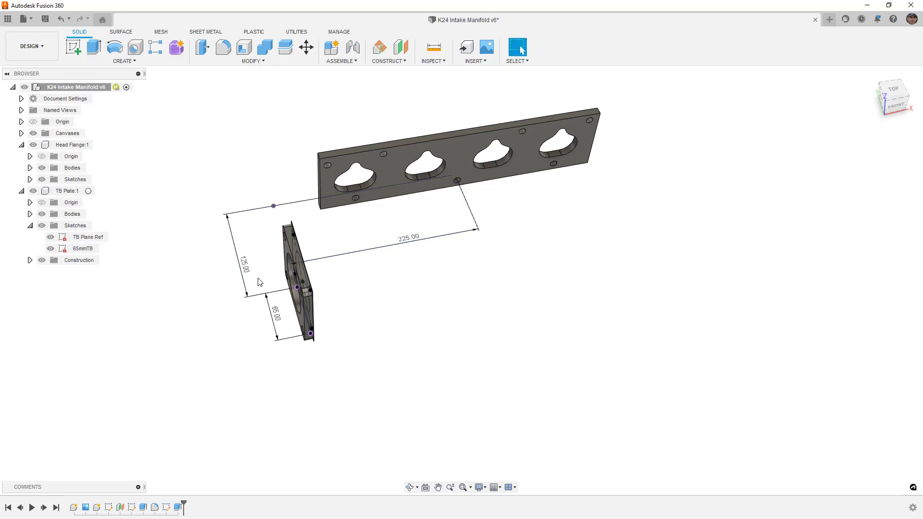
double_click(245, 269)
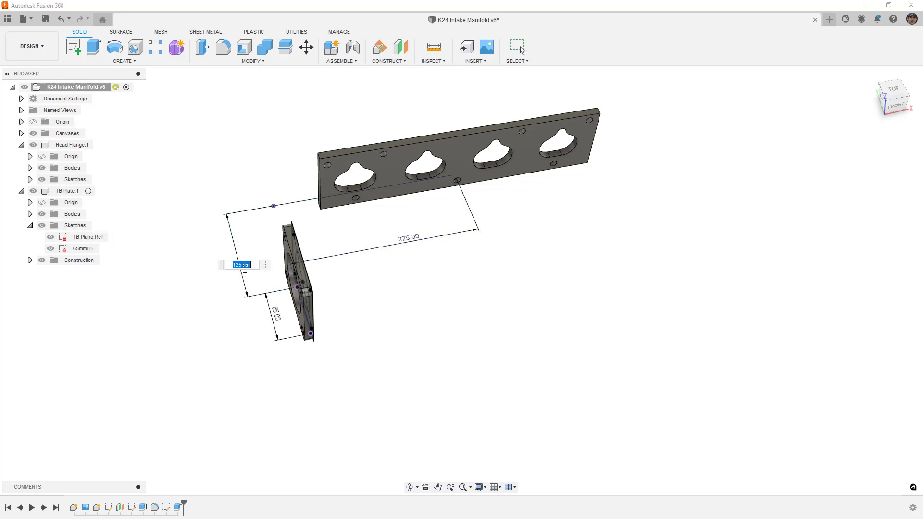
text(175)
key(Return)
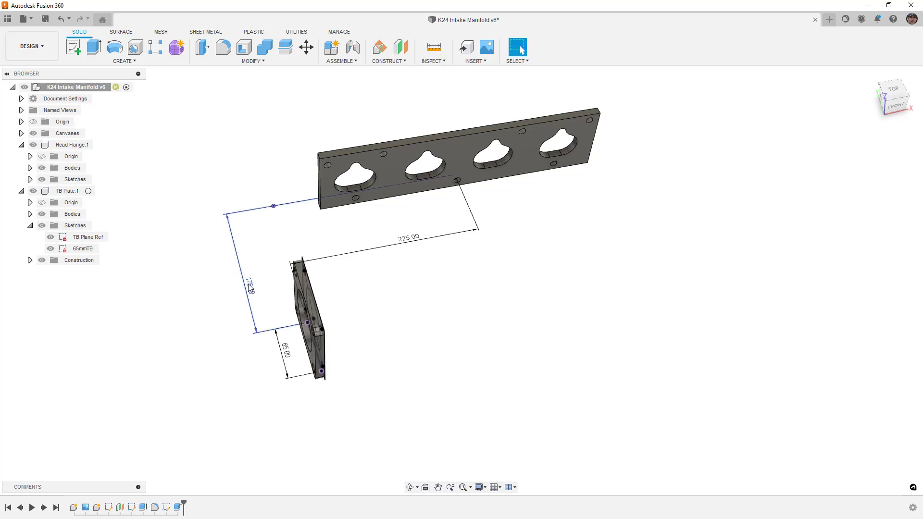
double_click(249, 285)
text(150)
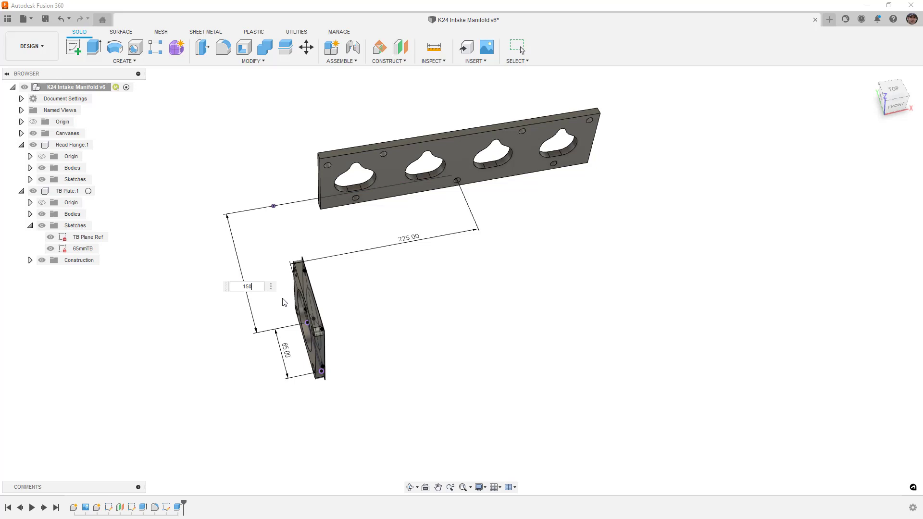
key(Return)
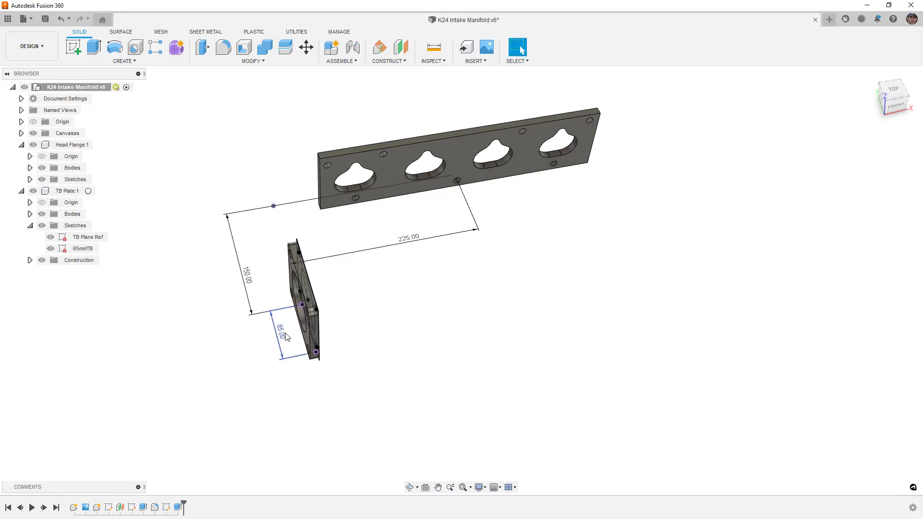
From the left side, try 70 mm for the reference line's length under the throttle body plate and restore it to 65 mm.
shift+middle_drag(284, 335, 321, 320)
click(884, 99)
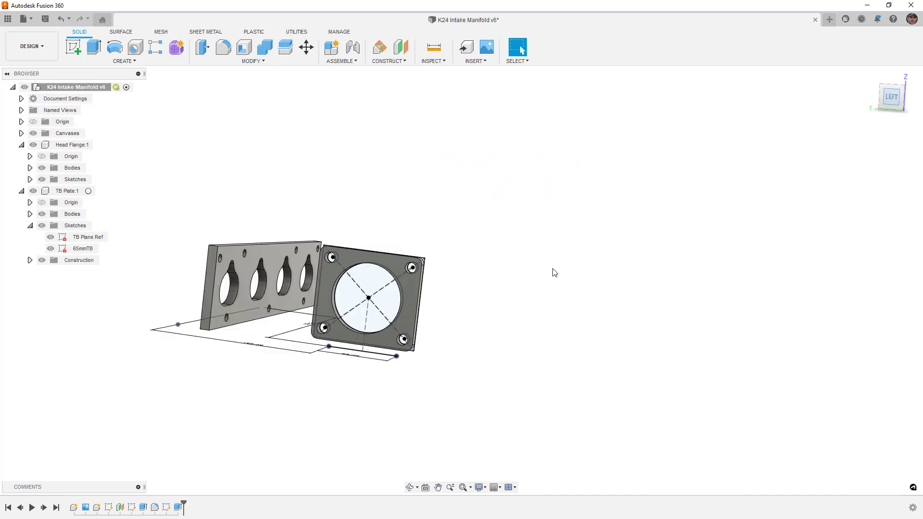
scroll(384, 350, up, 3)
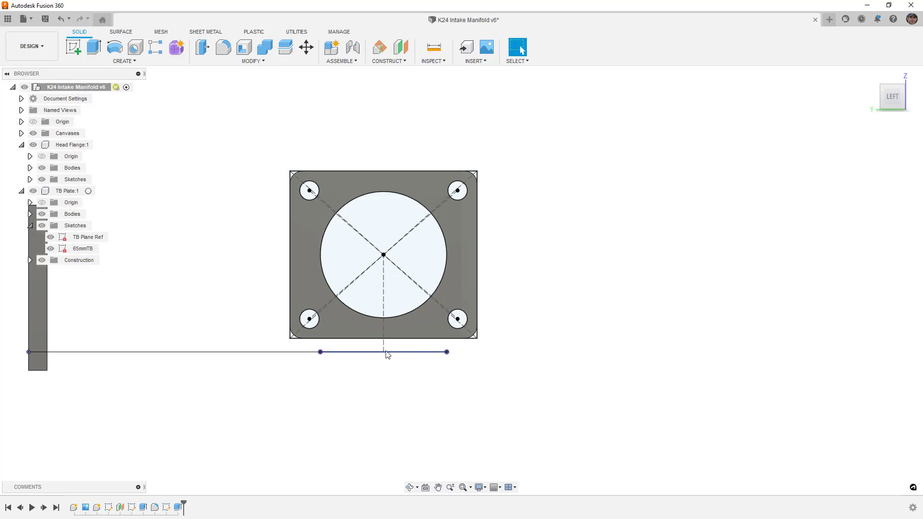
shift+middle_drag(397, 354, 420, 285)
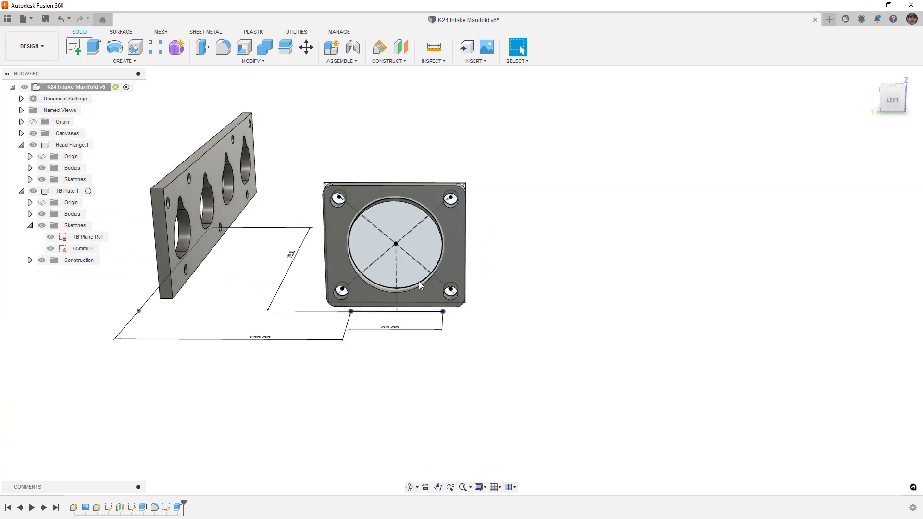
double_click(390, 328)
text(70)
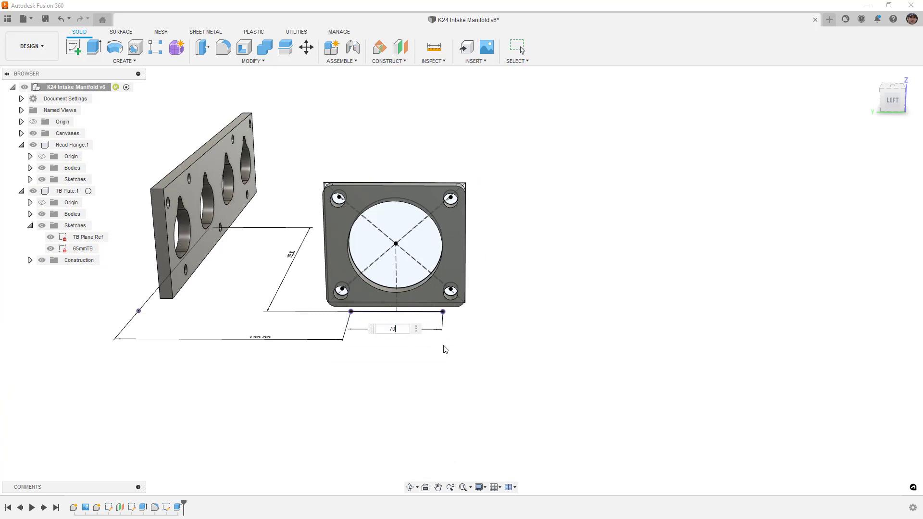
key(Return)
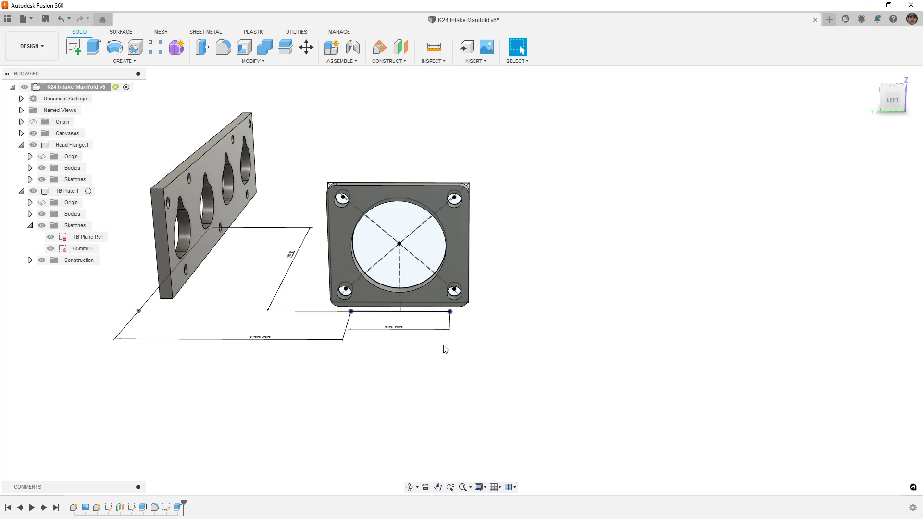
double_click(391, 327)
text(65)
key(Return)
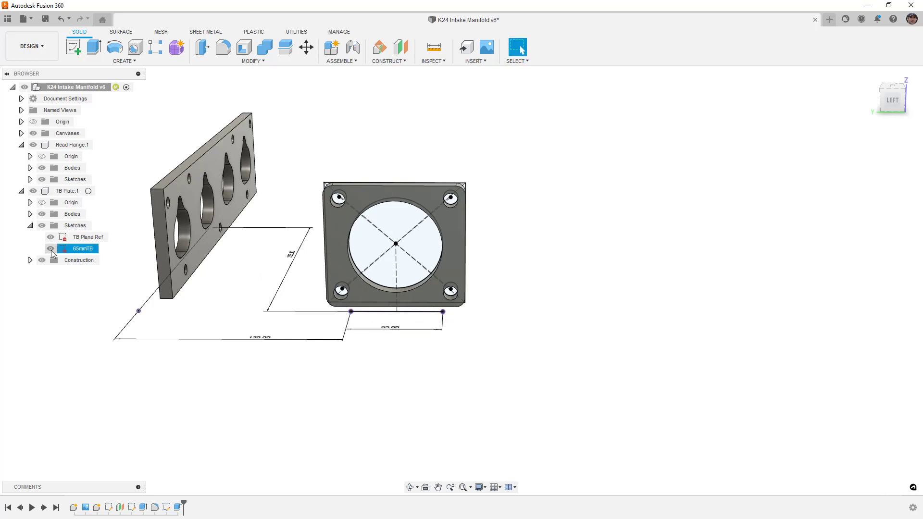
Hide the 65mmTB and TB Plane Ref sketches of the TB Plate component.
click(51, 248)
click(50, 237)
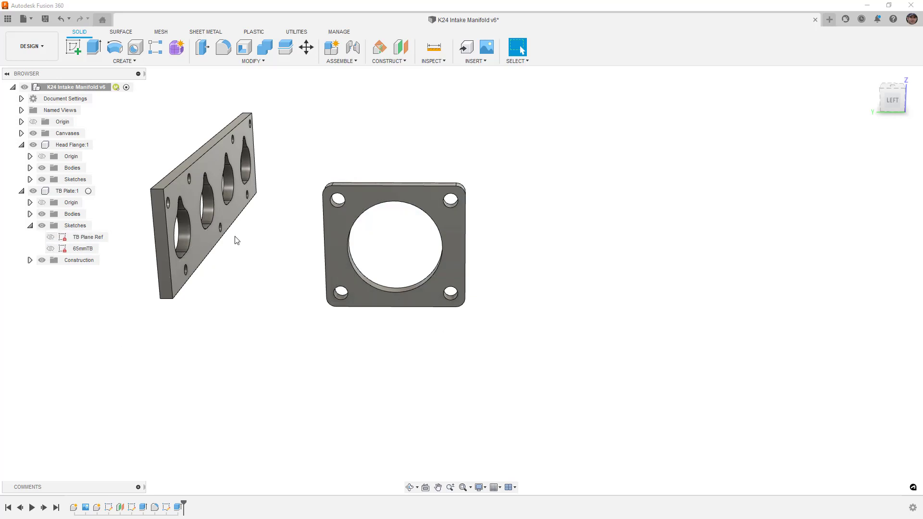
shift+middle_drag(286, 249, 319, 239)
Add a user parameter named TBDia in mm with the expression 65.
click(278, 62)
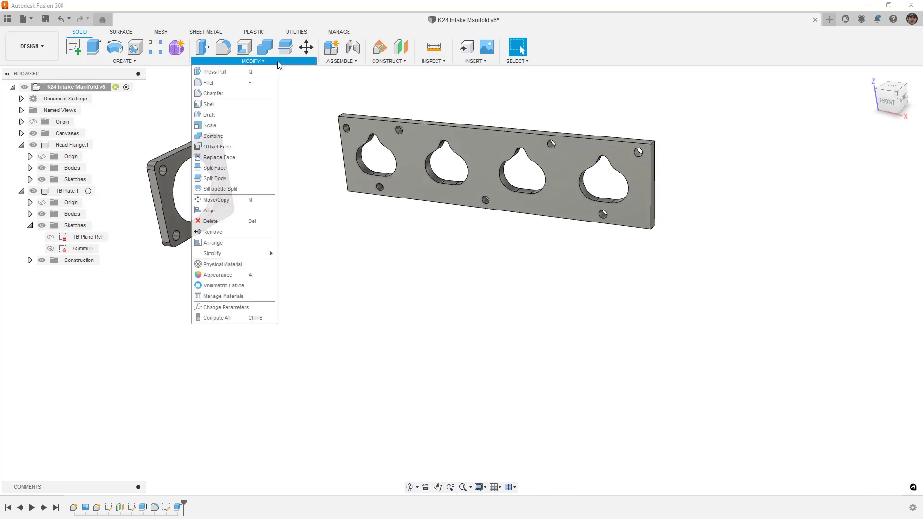
click(244, 306)
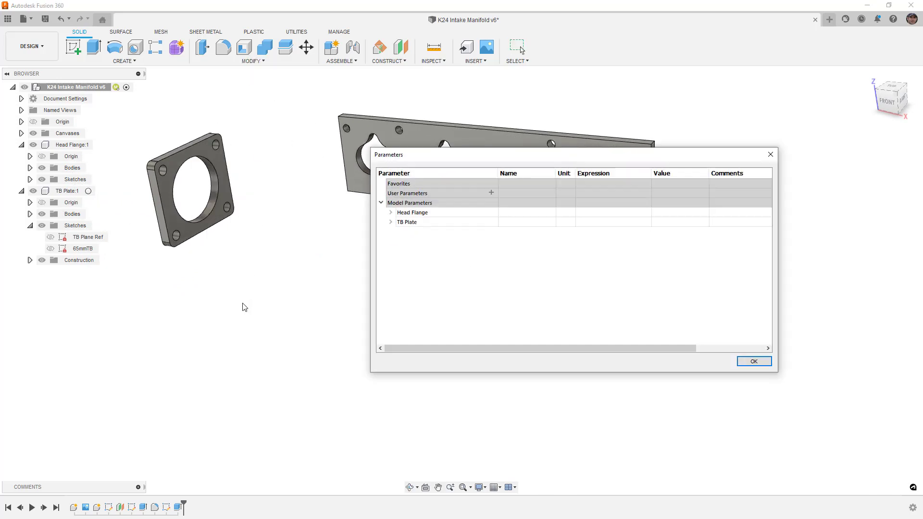
click(491, 193)
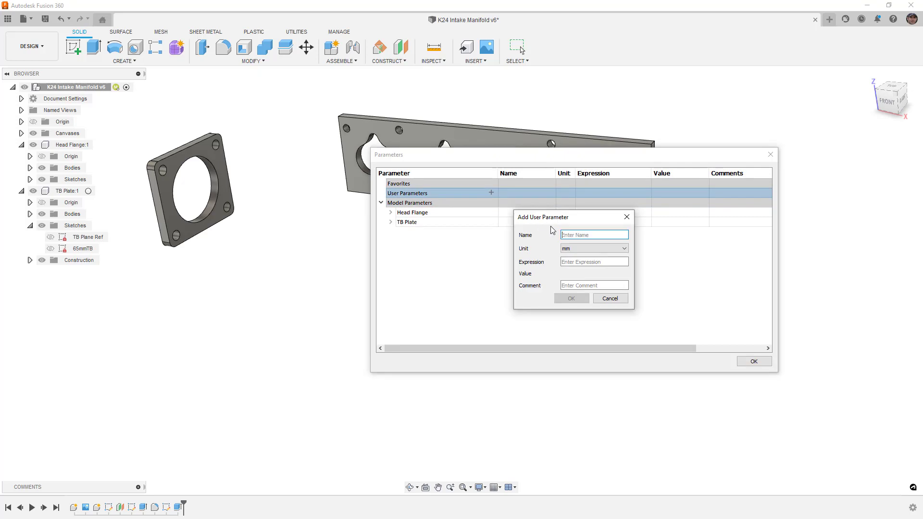
text(TBDia)
click(595, 261)
text(65)
click(571, 299)
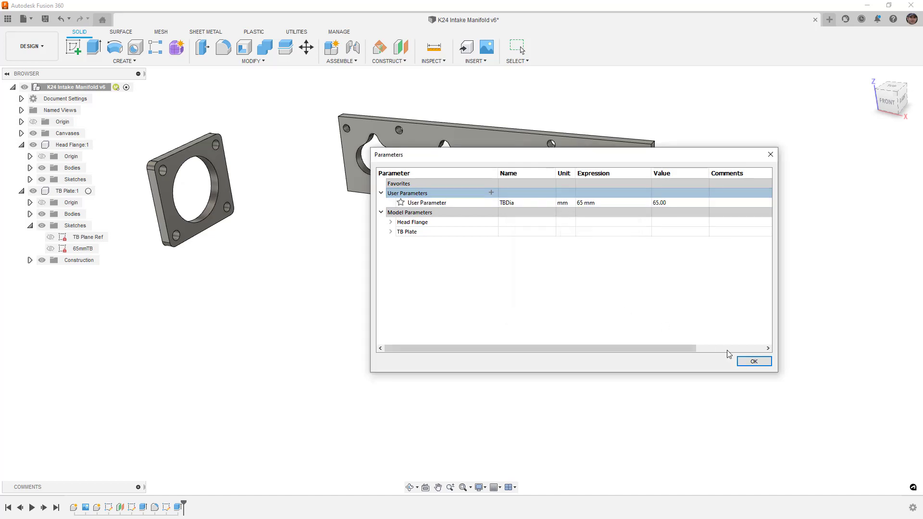
click(754, 361)
Link the 65 mm reference line dimension in the TB Plane Ref sketch to the TBDia parameter and leave the sketch hidden.
click(50, 249)
mouse_move(180, 260)
shift+middle_down()
mouse_move(200, 251)
mouse_move(250, 264)
shift+middle_up()
click(50, 237)
click(50, 249)
double_click(204, 299)
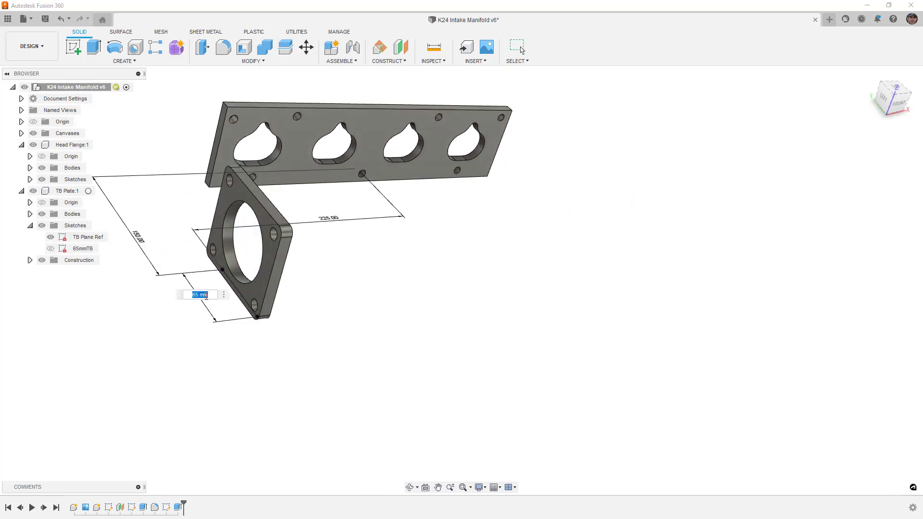
text(T)
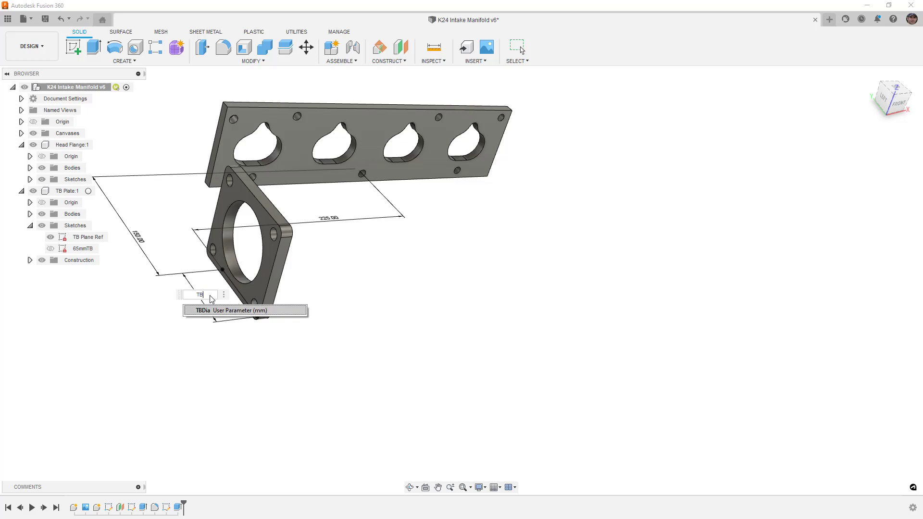
text(B)
click(218, 310)
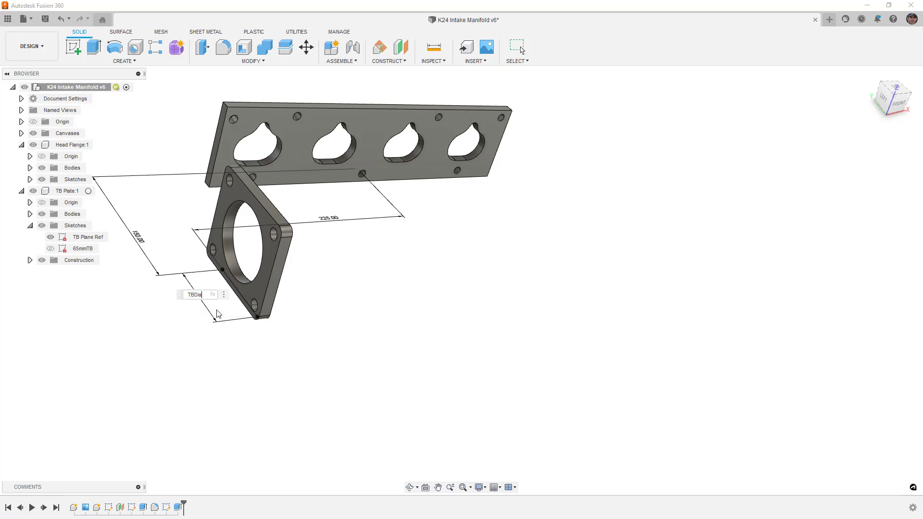
key(Return)
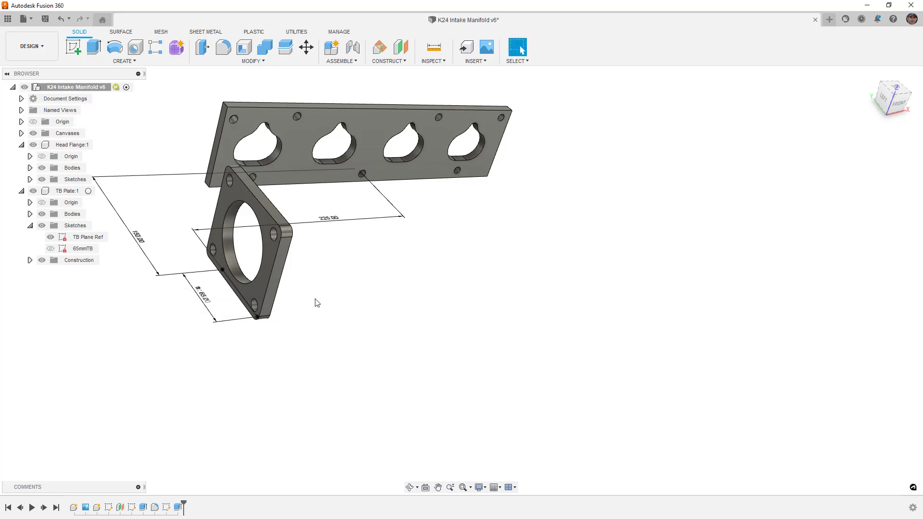
click(51, 237)
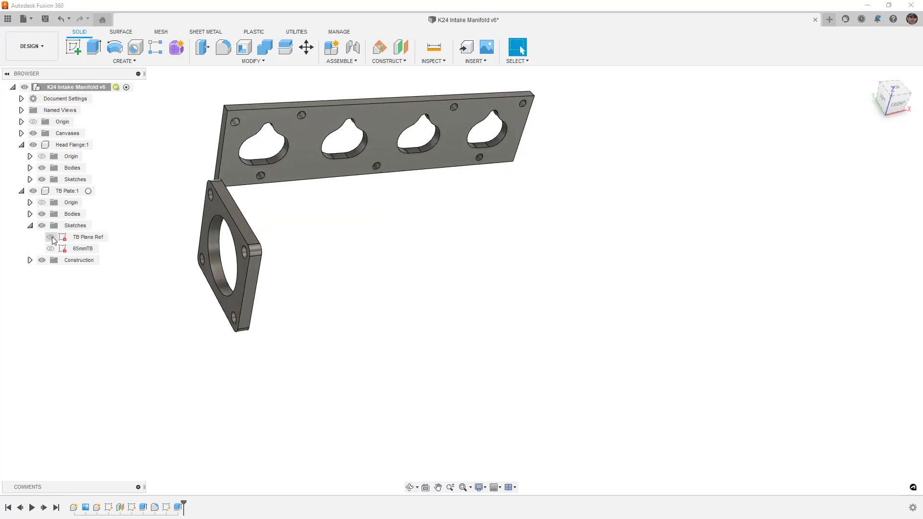
Test the TBDia user parameter at 100 mm and set it back to 65 mm.
click(291, 62)
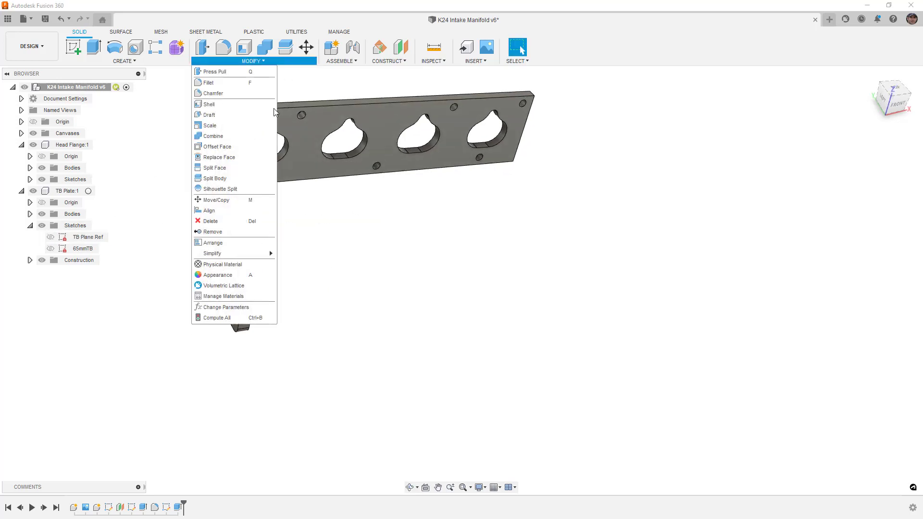
click(244, 306)
drag(515, 155, 565, 154)
click(654, 203)
click(654, 202)
text(100)
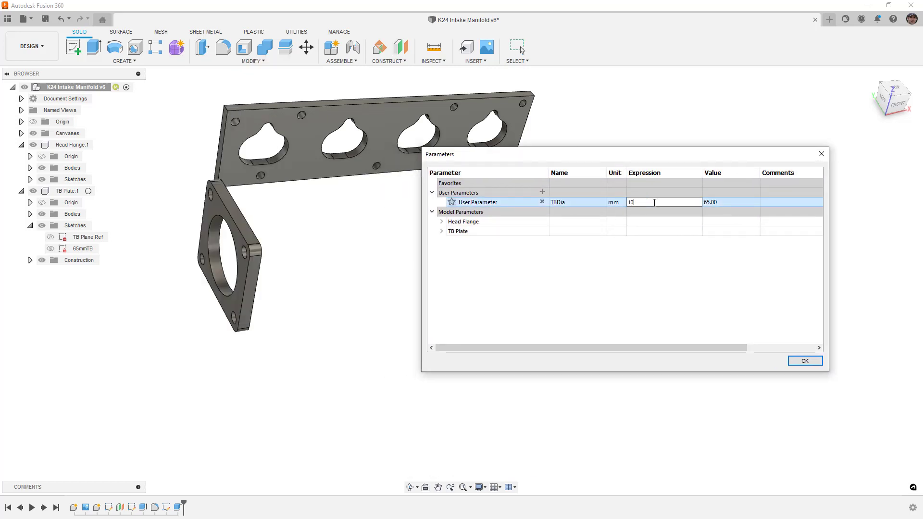
key(Return)
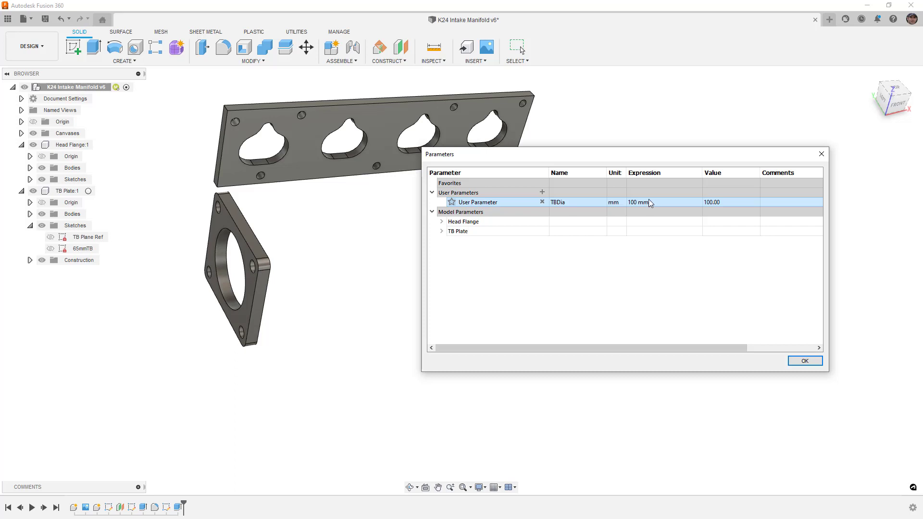
click(646, 203)
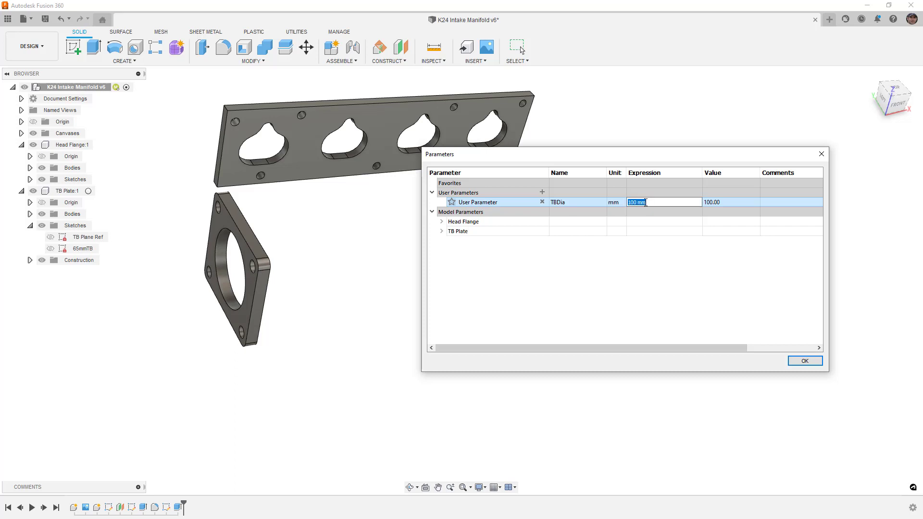
text(65)
key(Return)
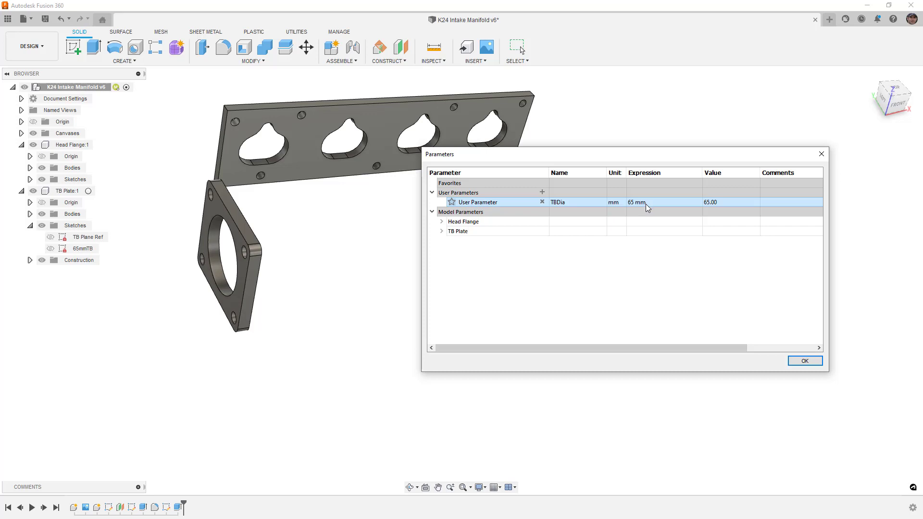
click(807, 361)
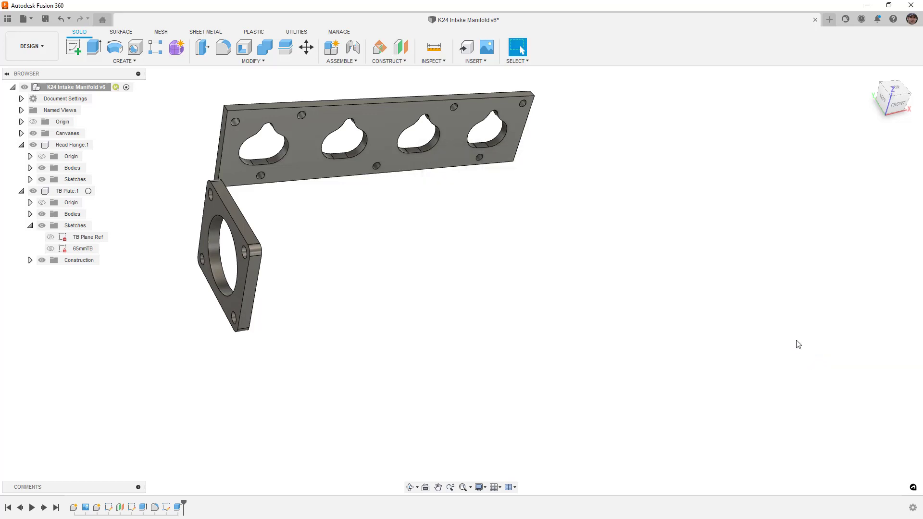
Collapse the TB Plate's Sketches folder and save the K24 Intake Manifold design.
shift+middle_drag(778, 325, 754, 325)
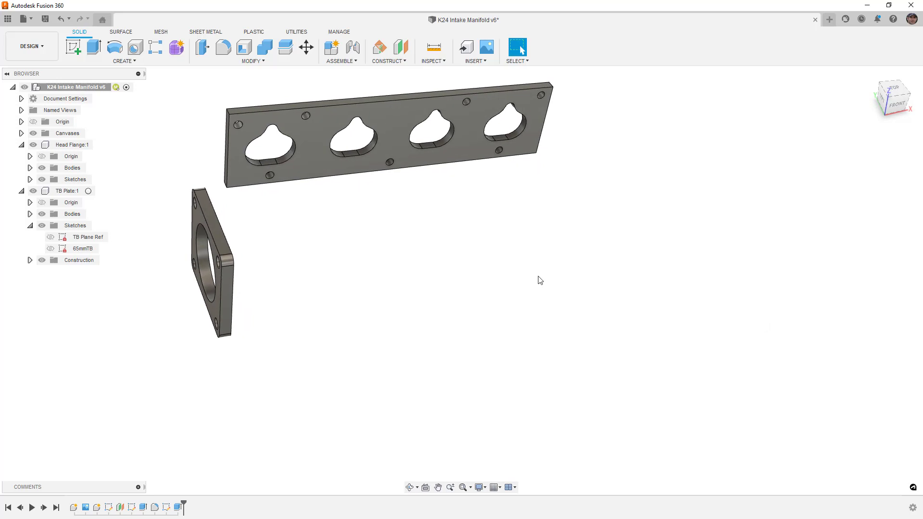
middle_drag(547, 282, 618, 305)
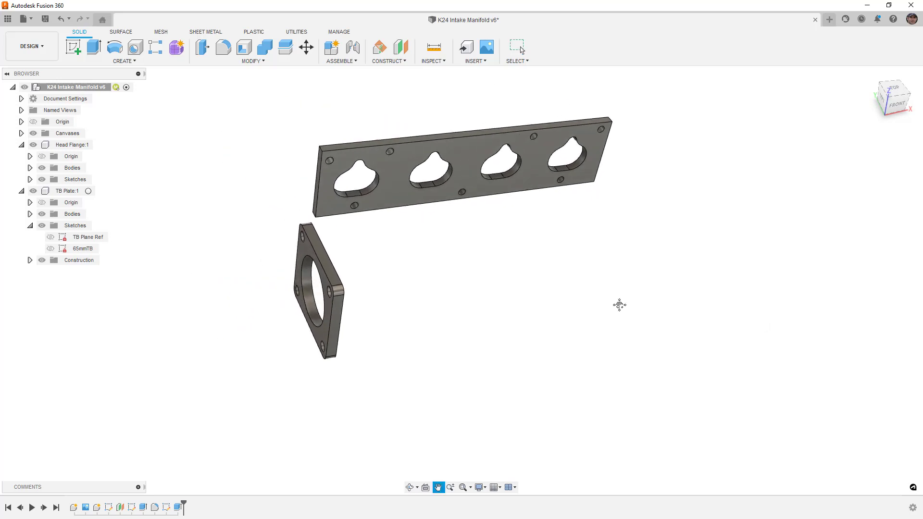
click(30, 226)
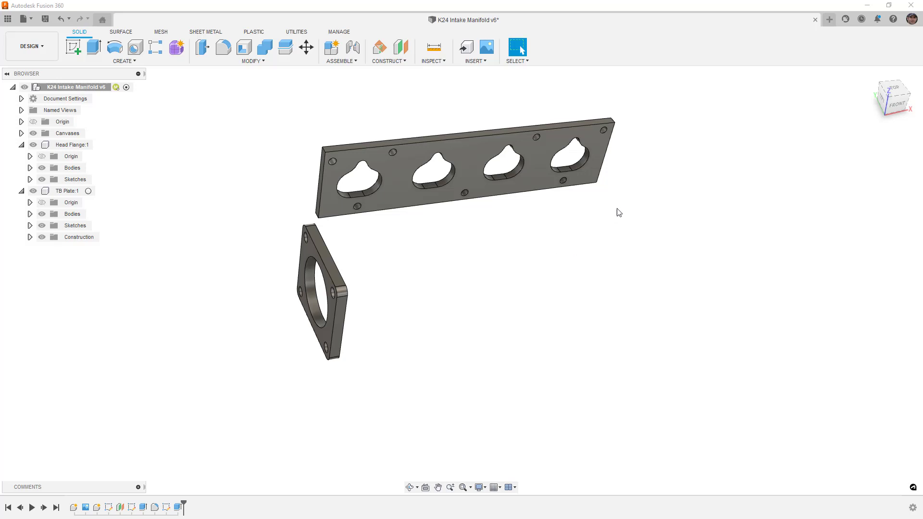
key(ctrl+s)
click(459, 286)
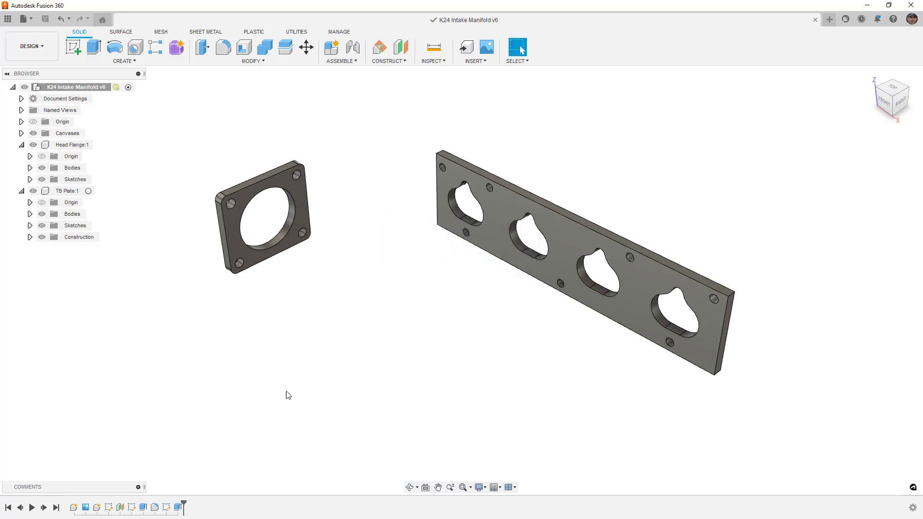